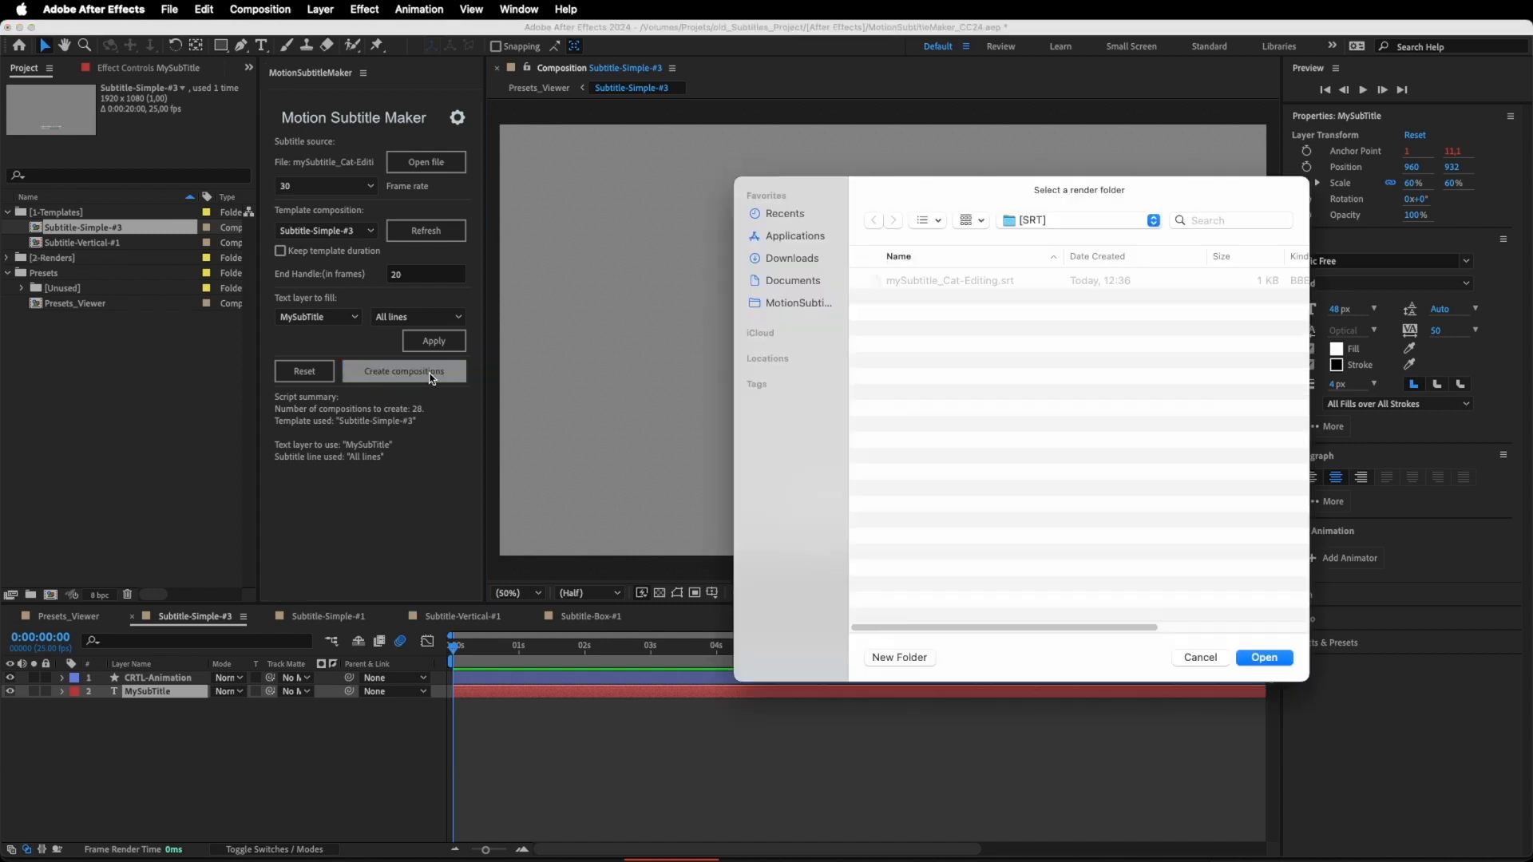
Confirm the render folder for the Subtitle-Simple-#3 subtitle compositions and look over the rendered files in Finder
{"action": "left_click", "coordinate": [1266, 657]}
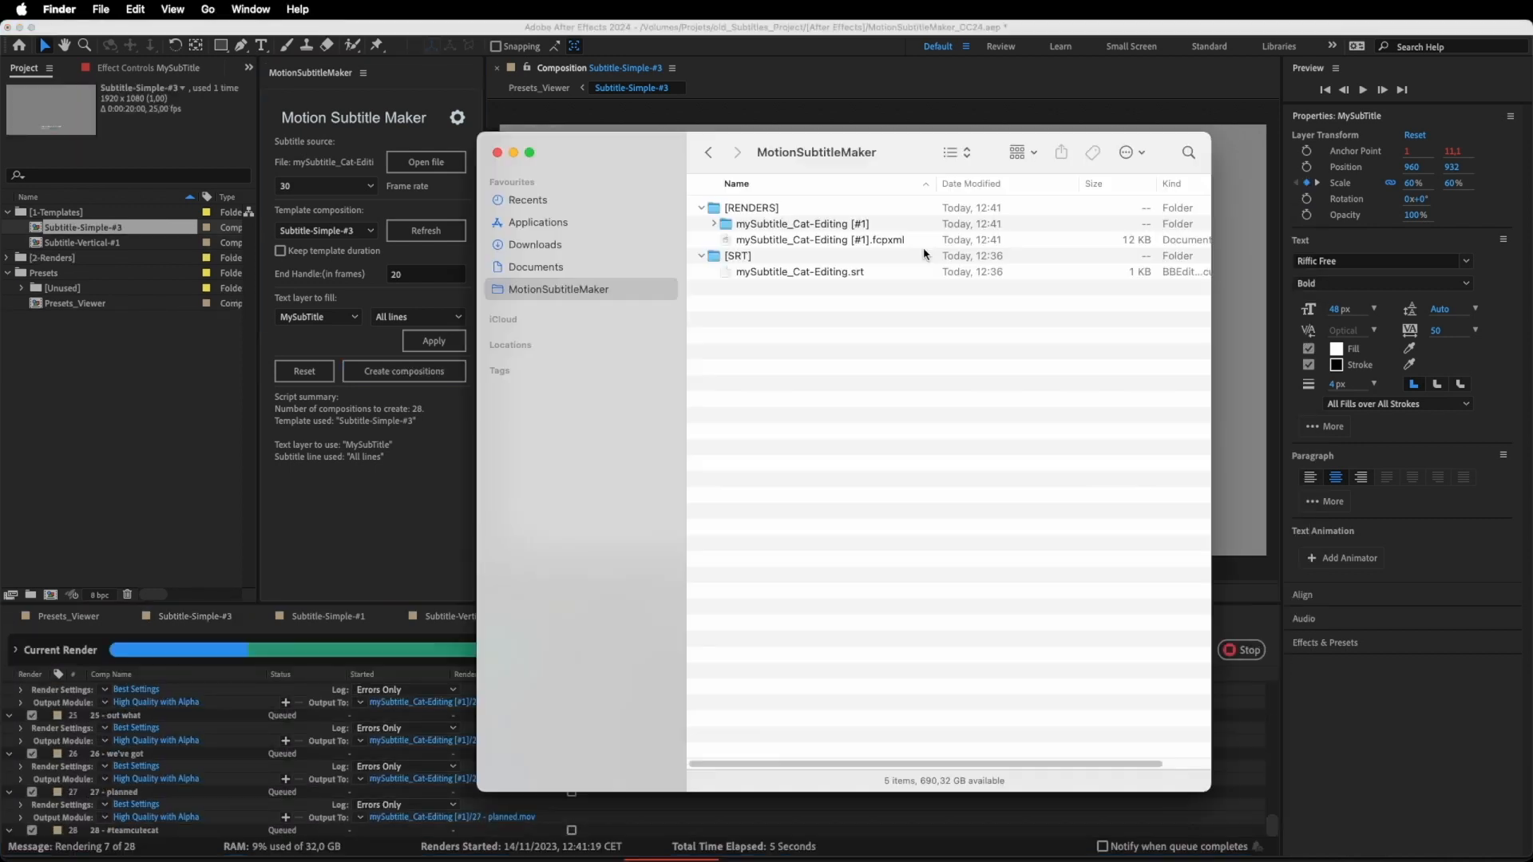
{"action": "left_click", "coordinate": [924, 242]}
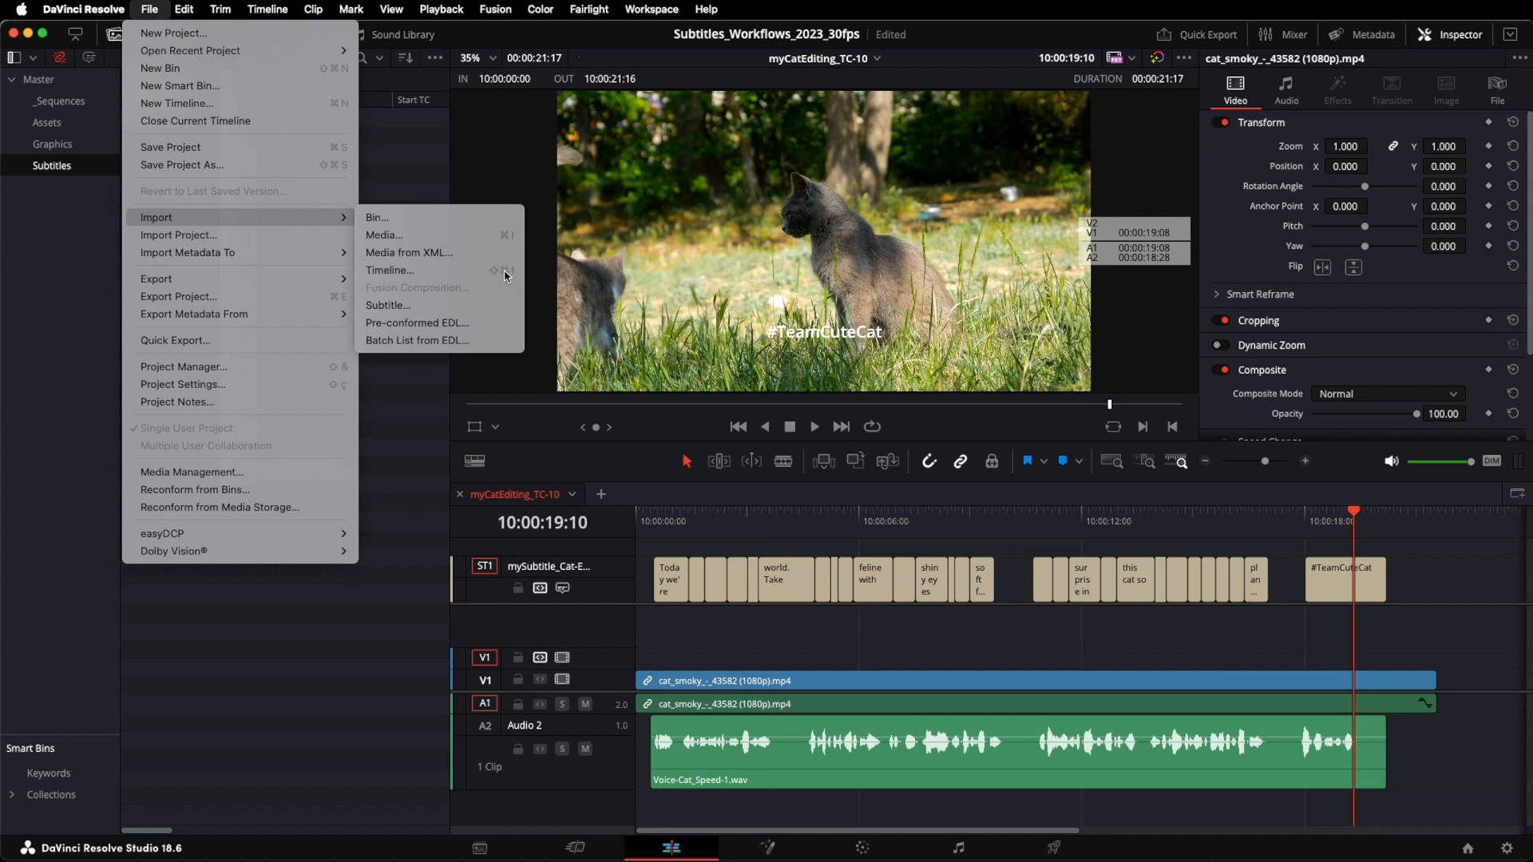
Switch to DaVinci Resolve and start importing a timeline into the project
{"action": "left_click", "coordinate": [391, 271]}
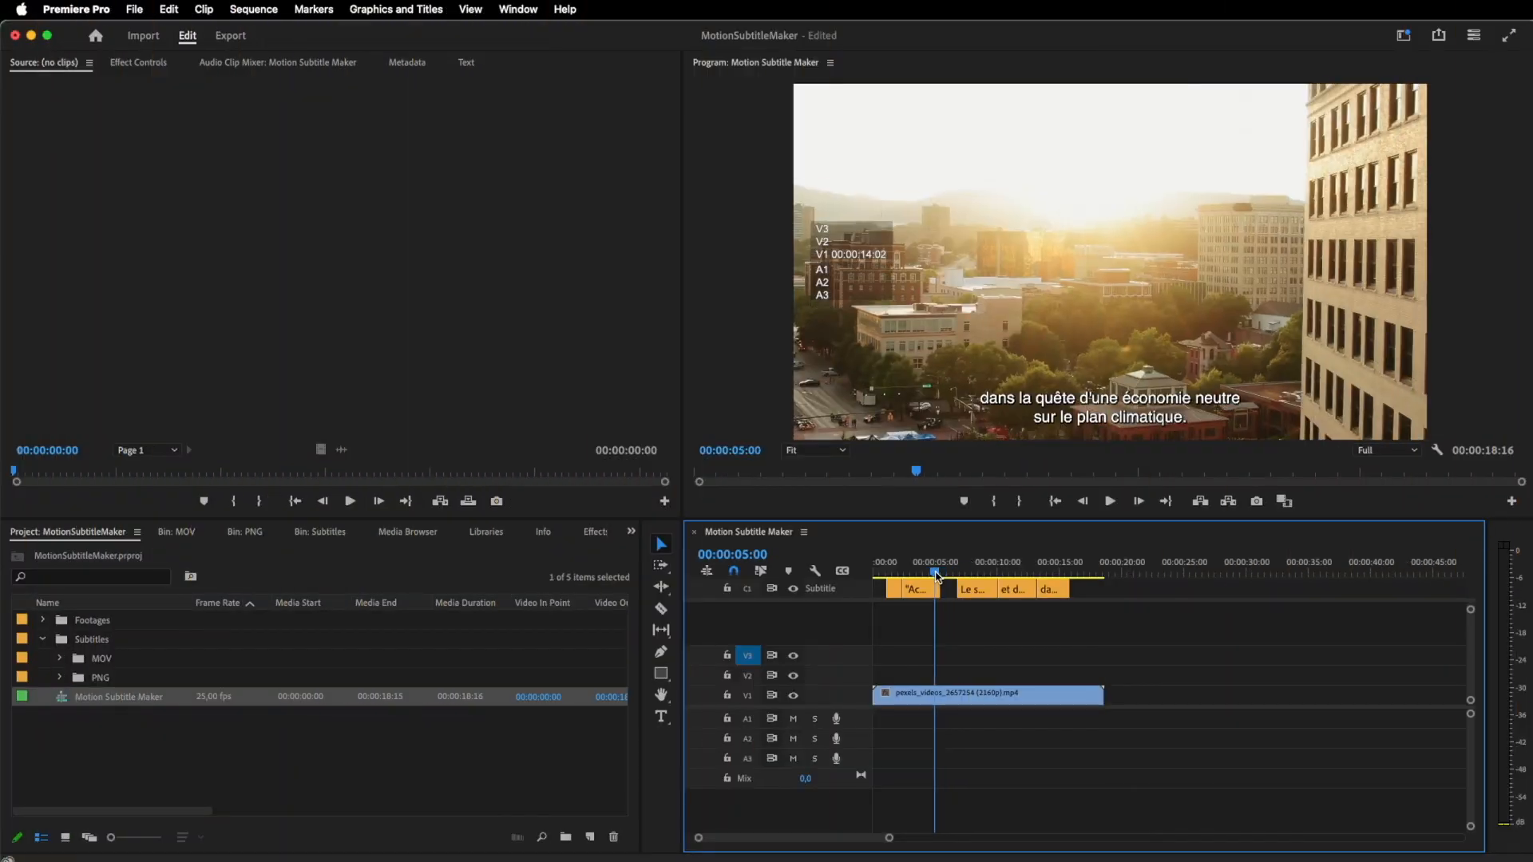
In Premiere Pro, open the second caption for editing and export the captions as an SRT file named Main_FR in the [SRT] folder
{"action": "left_click_drag", "start_coordinate": [936, 575], "coordinate": [912, 574]}
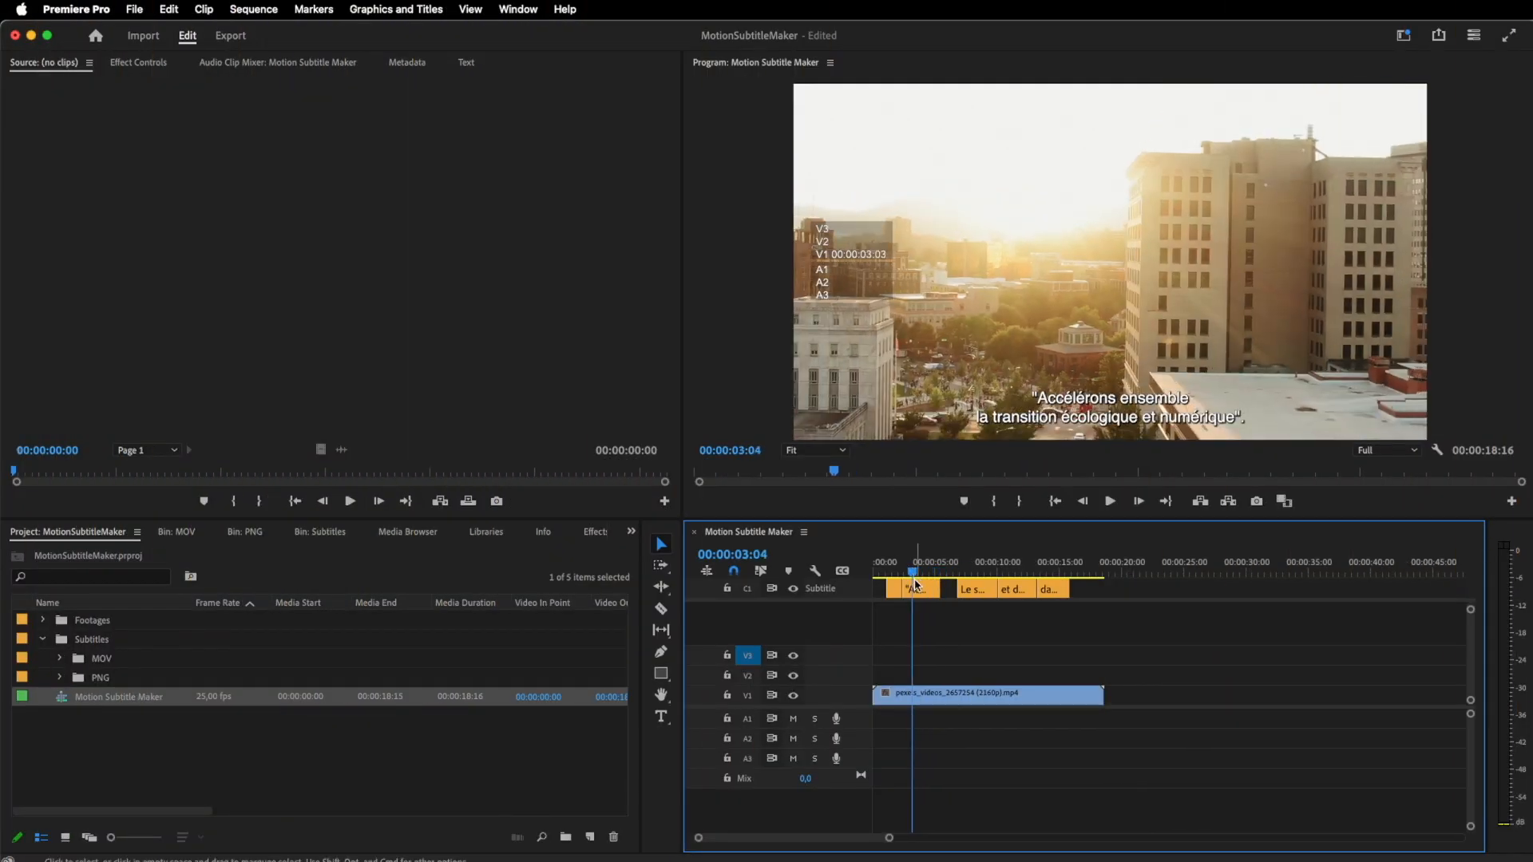
{"action": "double_click", "coordinate": [917, 589]}
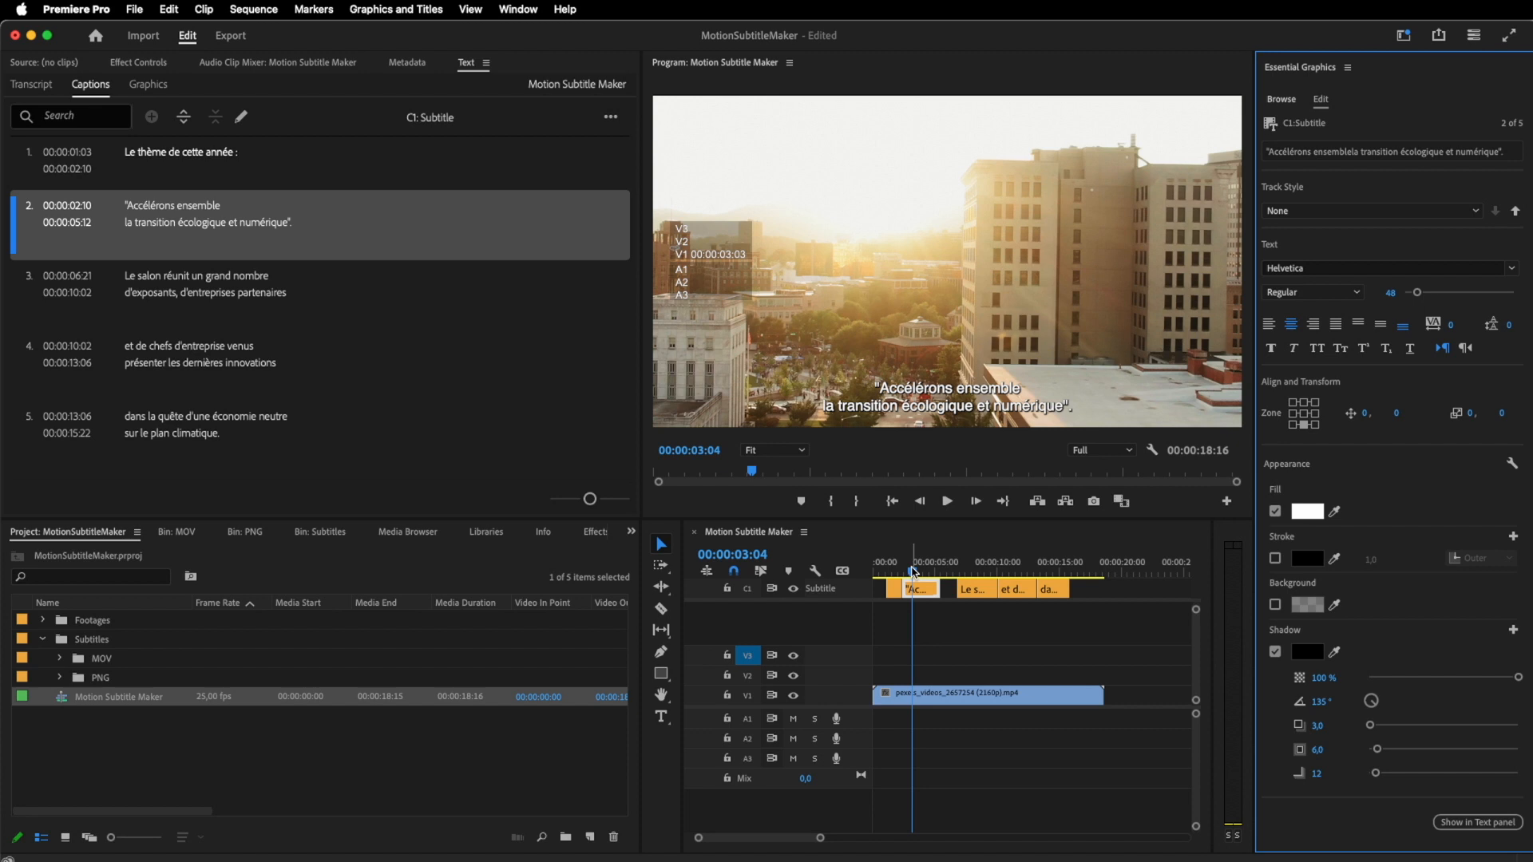
{"action": "left_click", "coordinate": [611, 117]}
{"action": "mouse_move", "coordinate": [559, 198]}
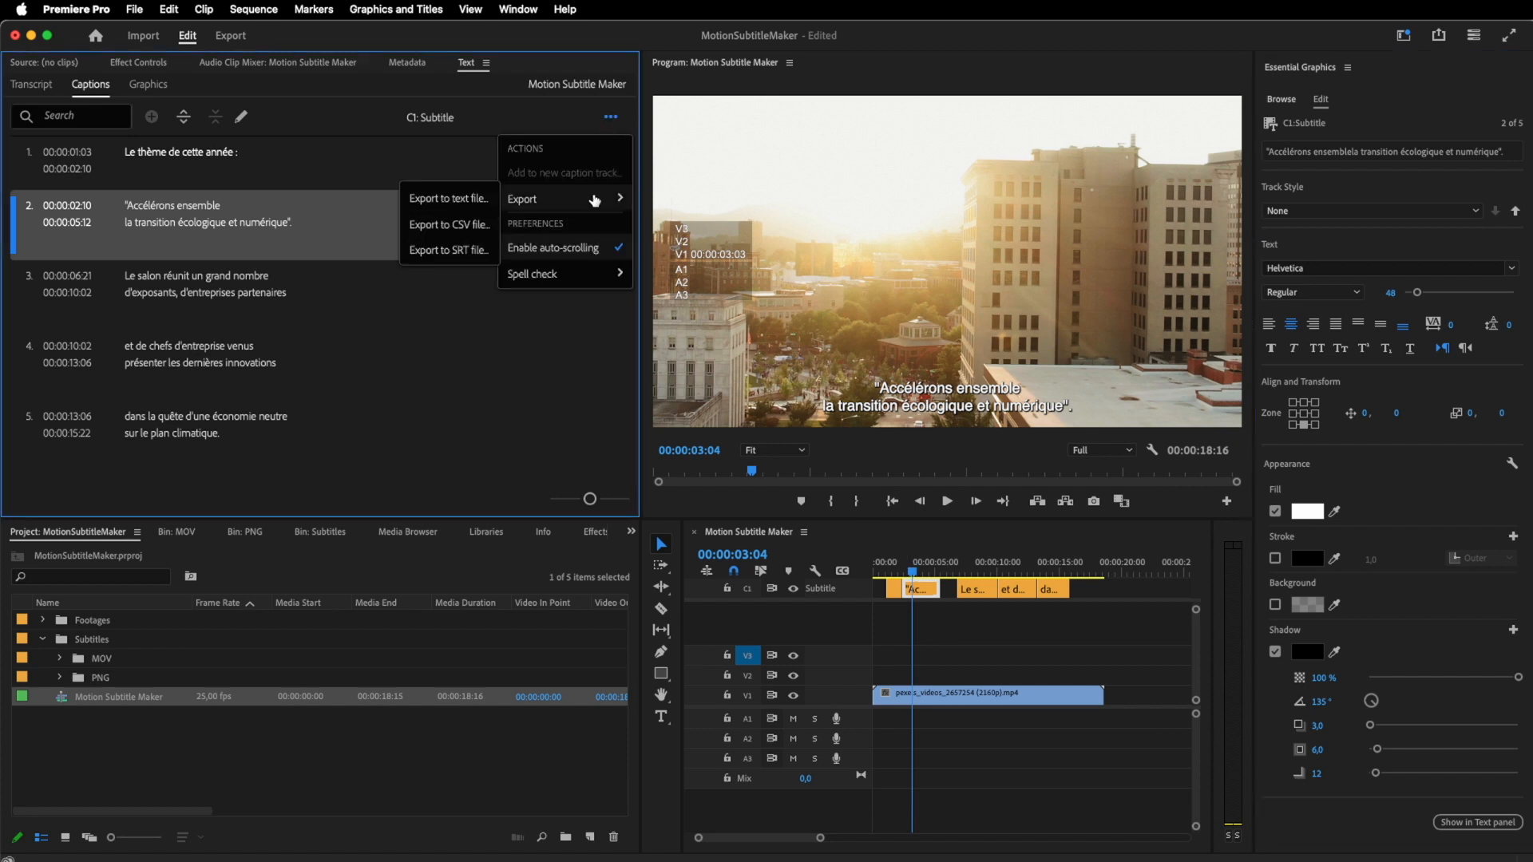
{"action": "left_click", "coordinate": [450, 251]}
{"action": "type", "text": "Main_"}
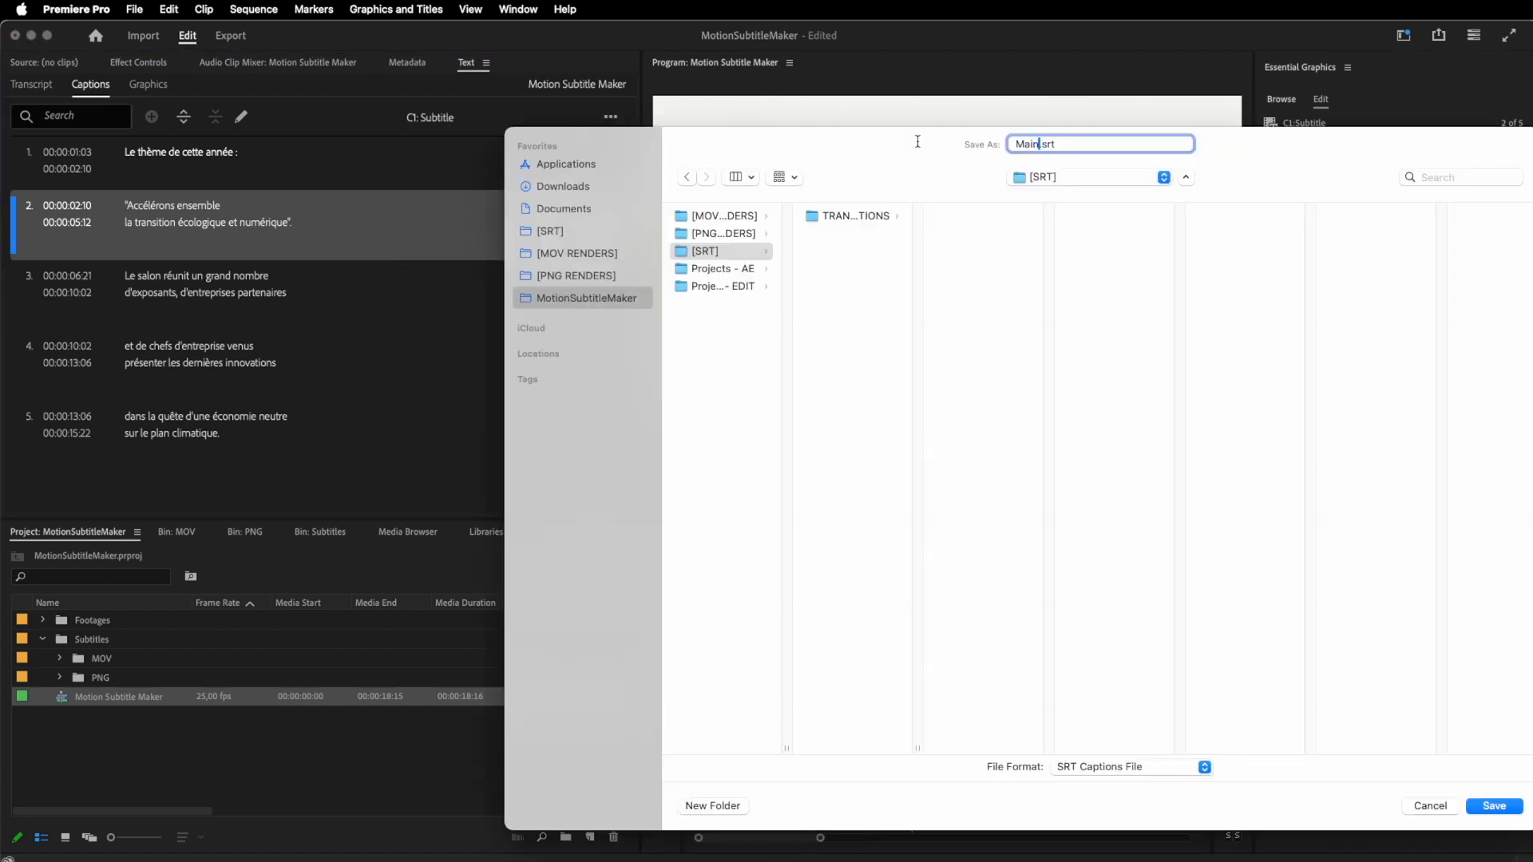
{"action": "type", "text": "FR"}
{"action": "key", "text": "Return"}
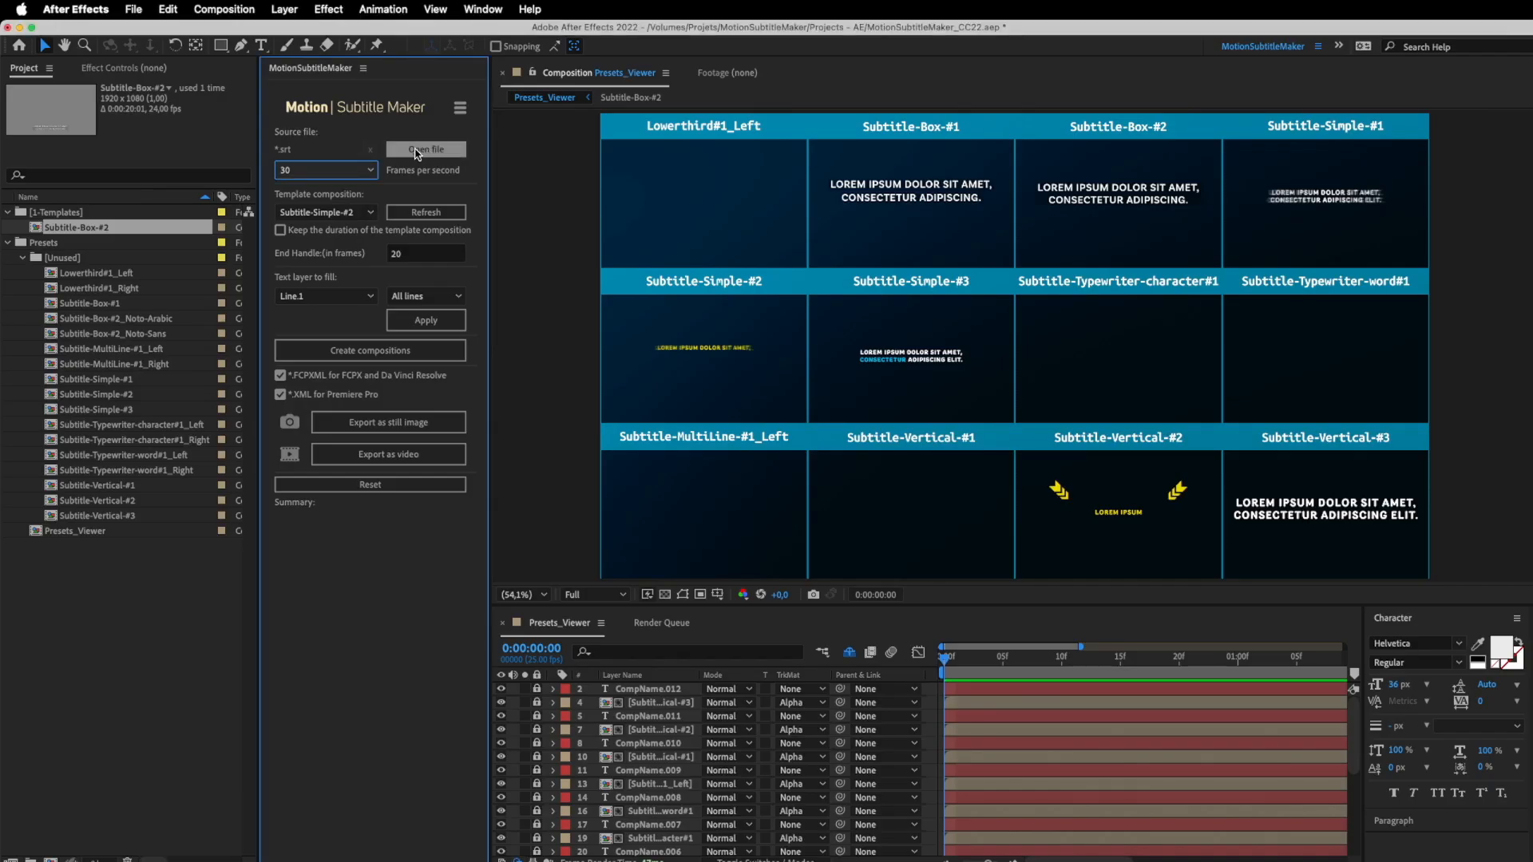
In After Effects, load Main_FR.srt as the subtitle source file and set the frame rate to 25 frames per second
{"action": "left_click", "coordinate": [417, 152]}
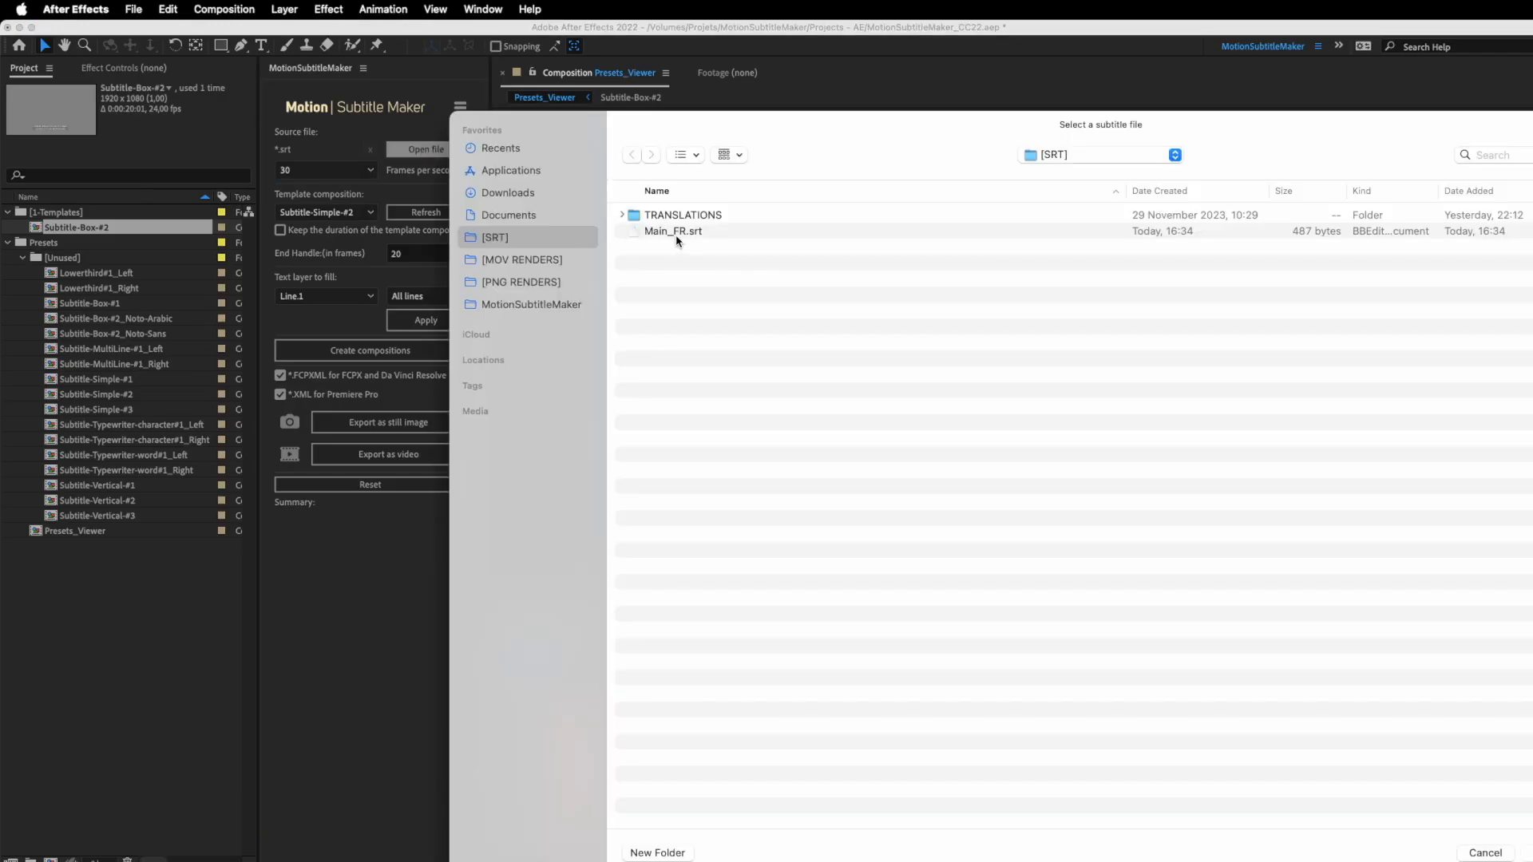
{"action": "double_click", "coordinate": [675, 232]}
{"action": "left_click", "coordinate": [326, 170]}
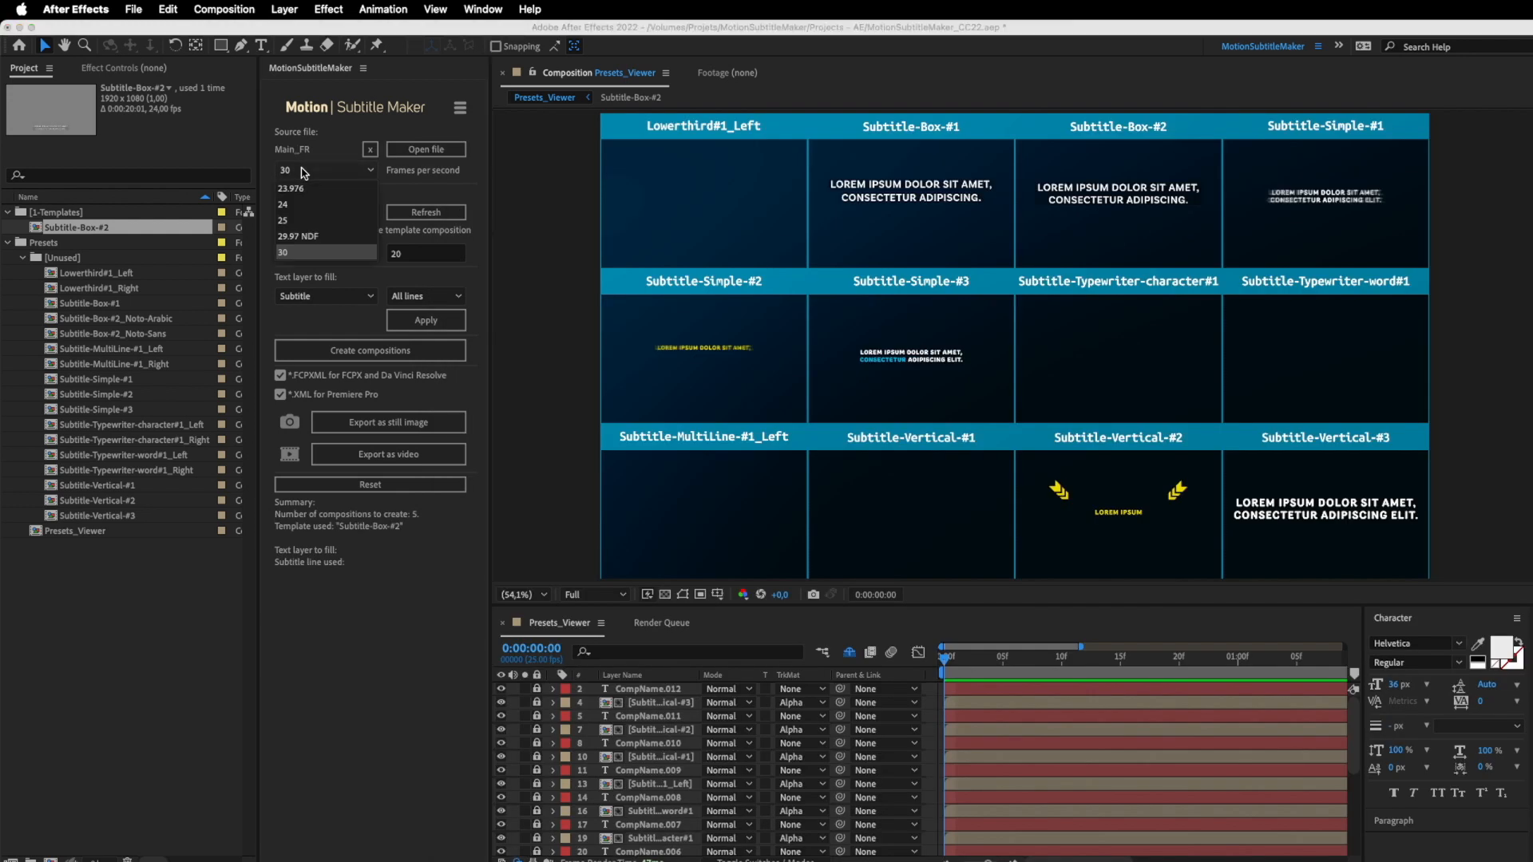
{"action": "left_click", "coordinate": [328, 222]}
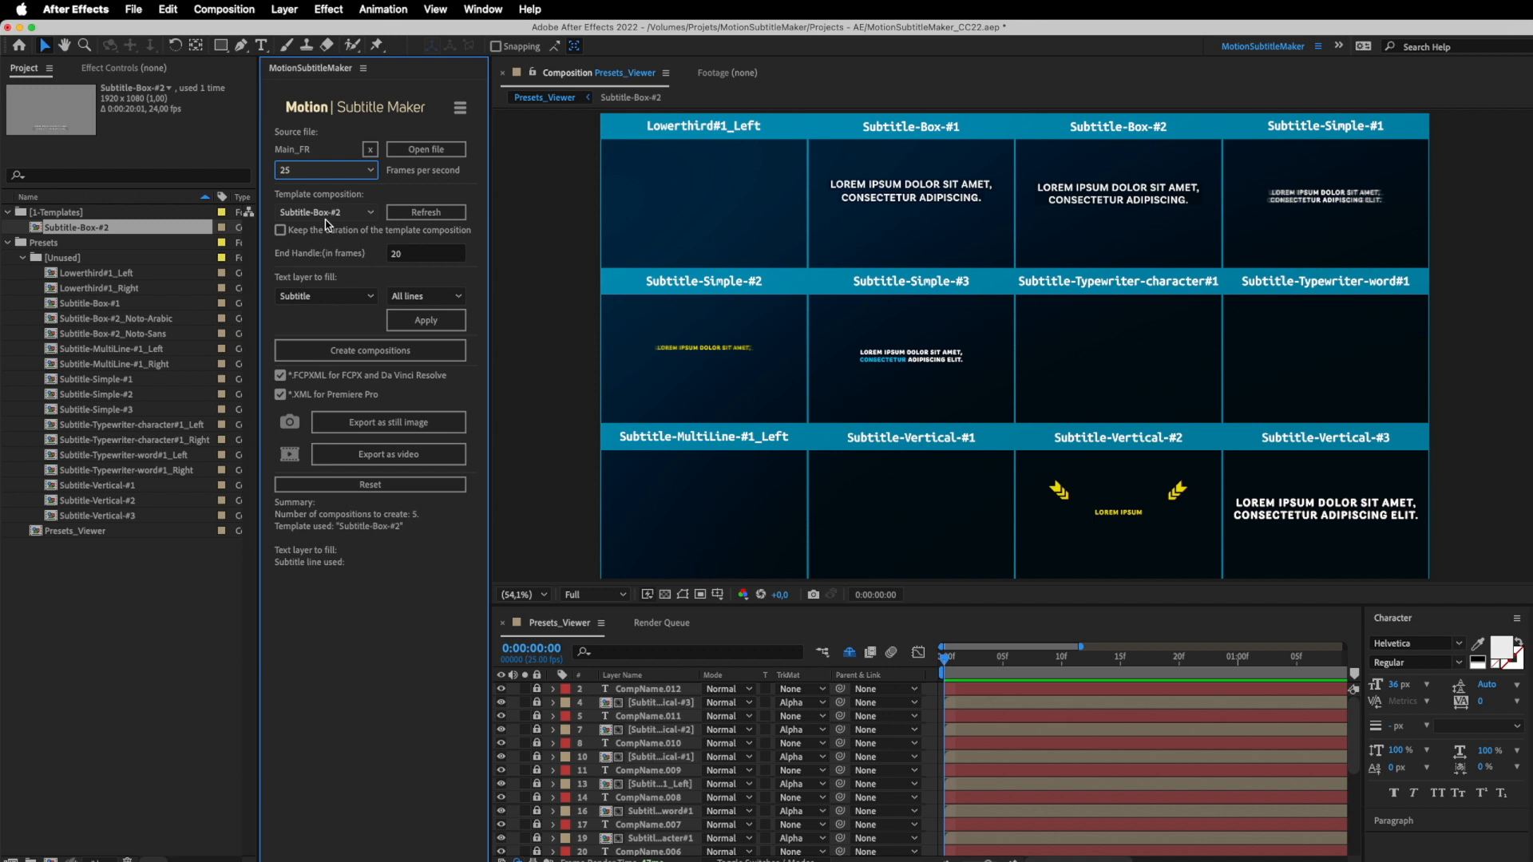
Move the Subtitle-Simple-#2 composition into the [1-Templates] folder and refresh the script's template list
{"action": "left_click", "coordinate": [325, 218]}
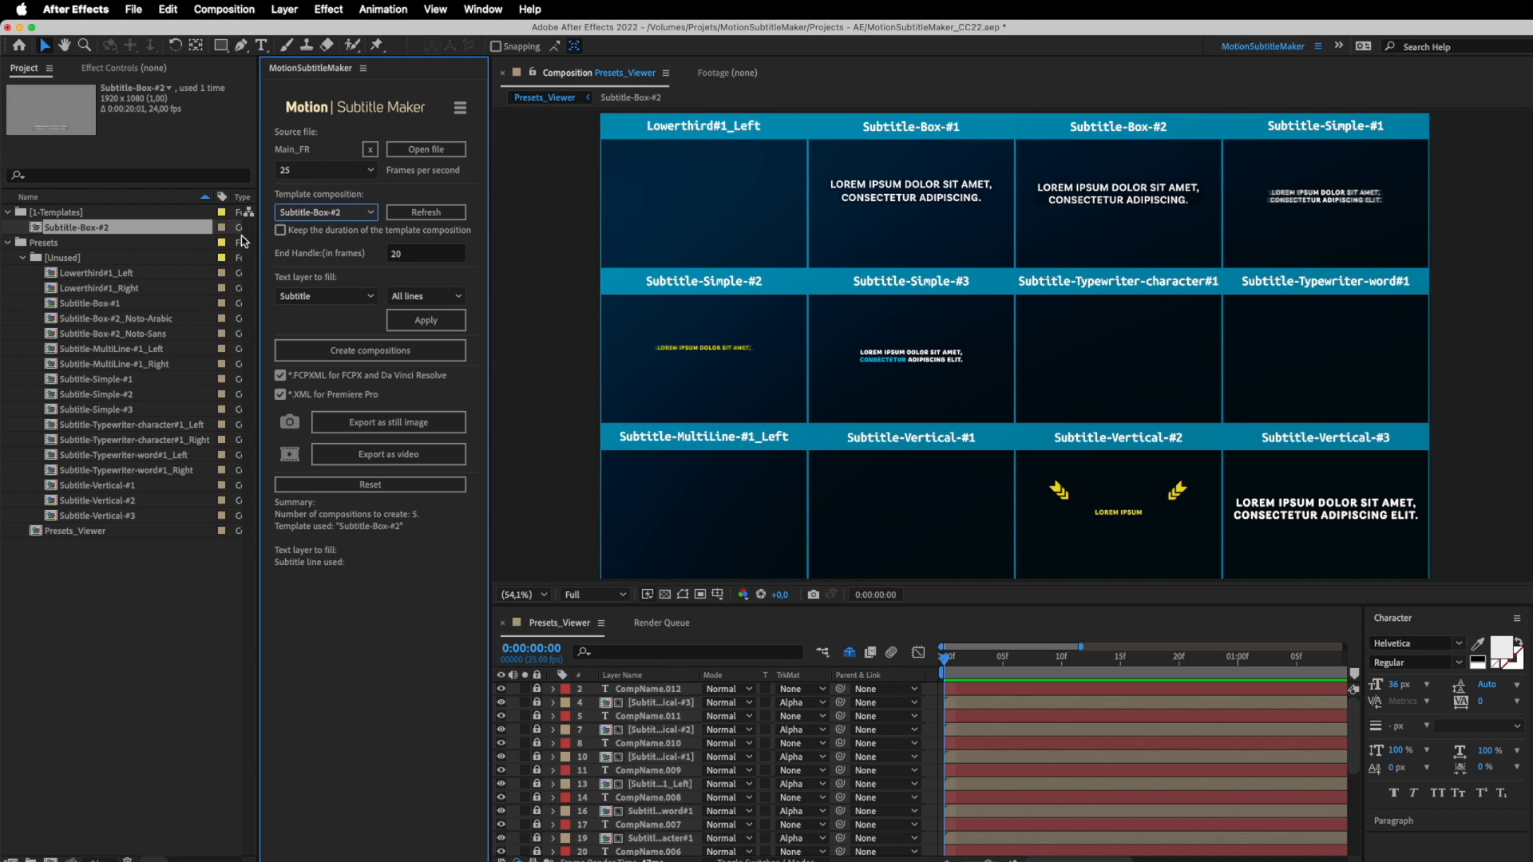
{"action": "left_click", "coordinate": [109, 389]}
{"action": "left_click_drag", "start_coordinate": [107, 384], "coordinate": [79, 212]}
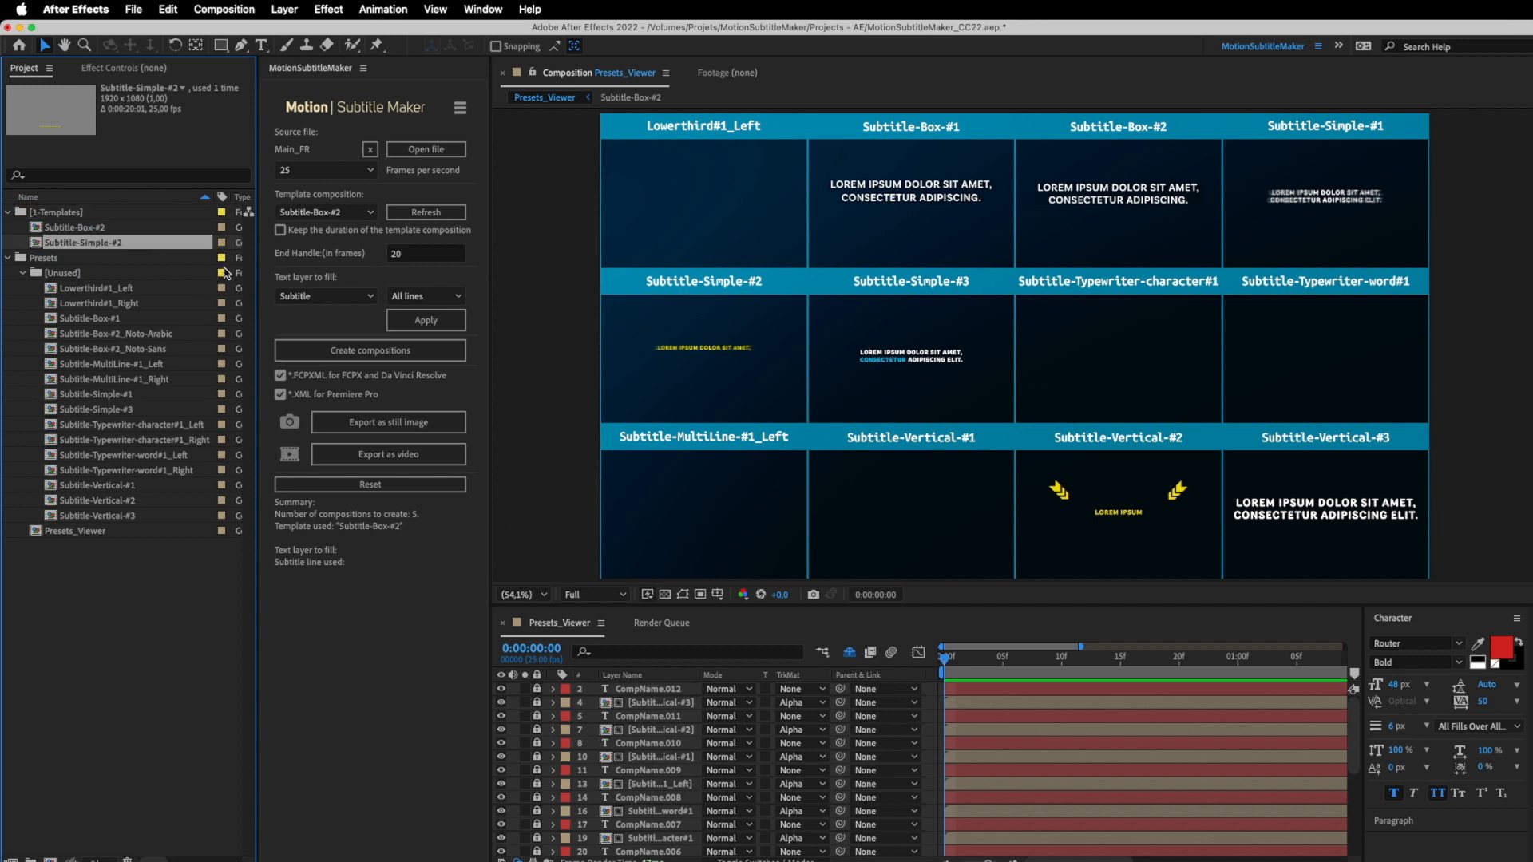
{"action": "left_click", "coordinate": [416, 214]}
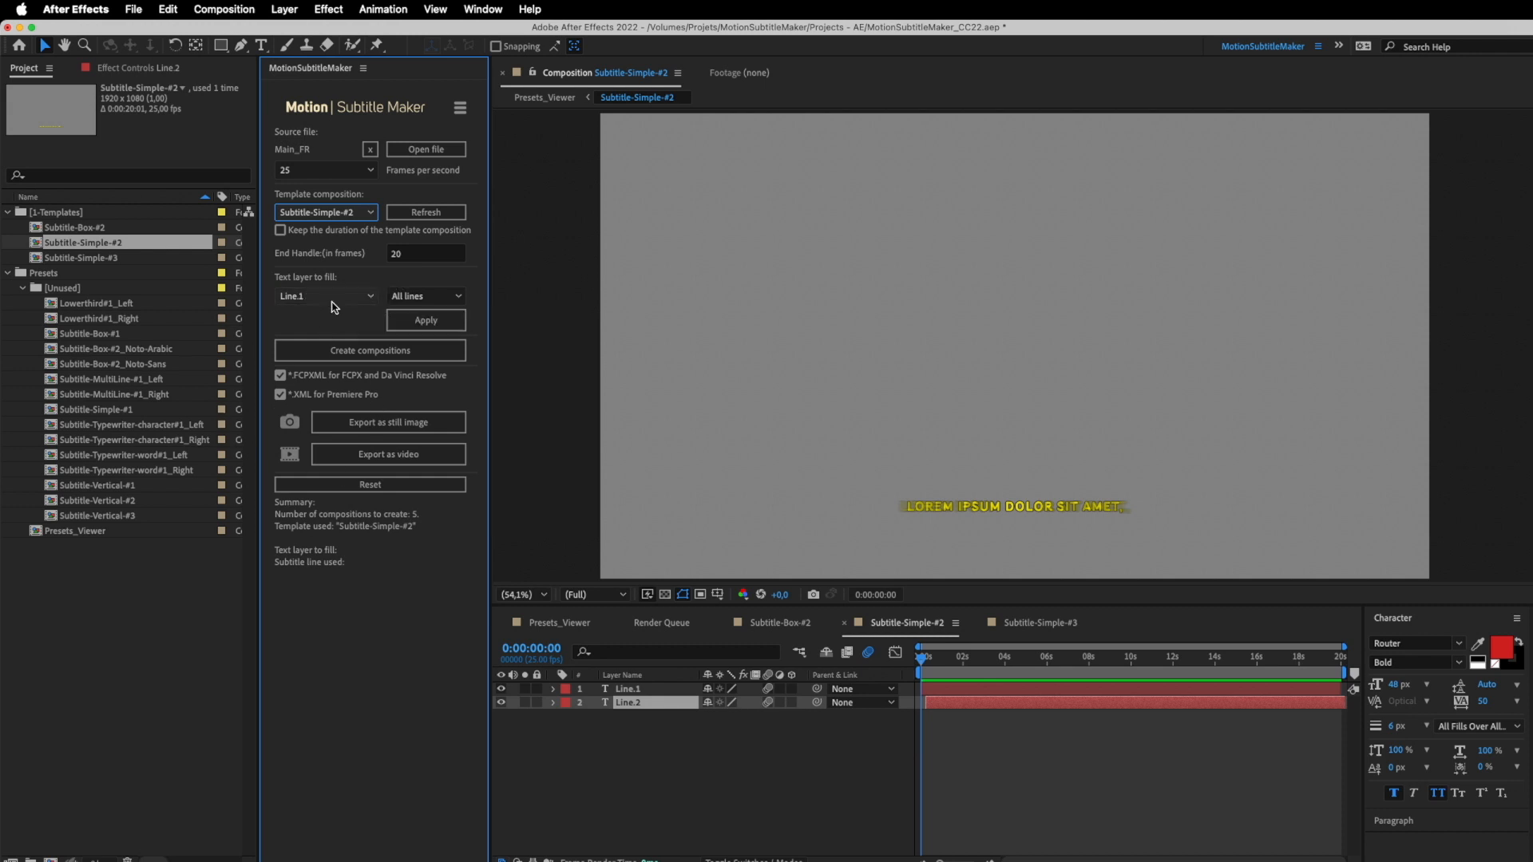
Assign the 1st line of each subtitle to the Line.1 text layer and apply the mapping
{"action": "left_click", "coordinate": [335, 301]}
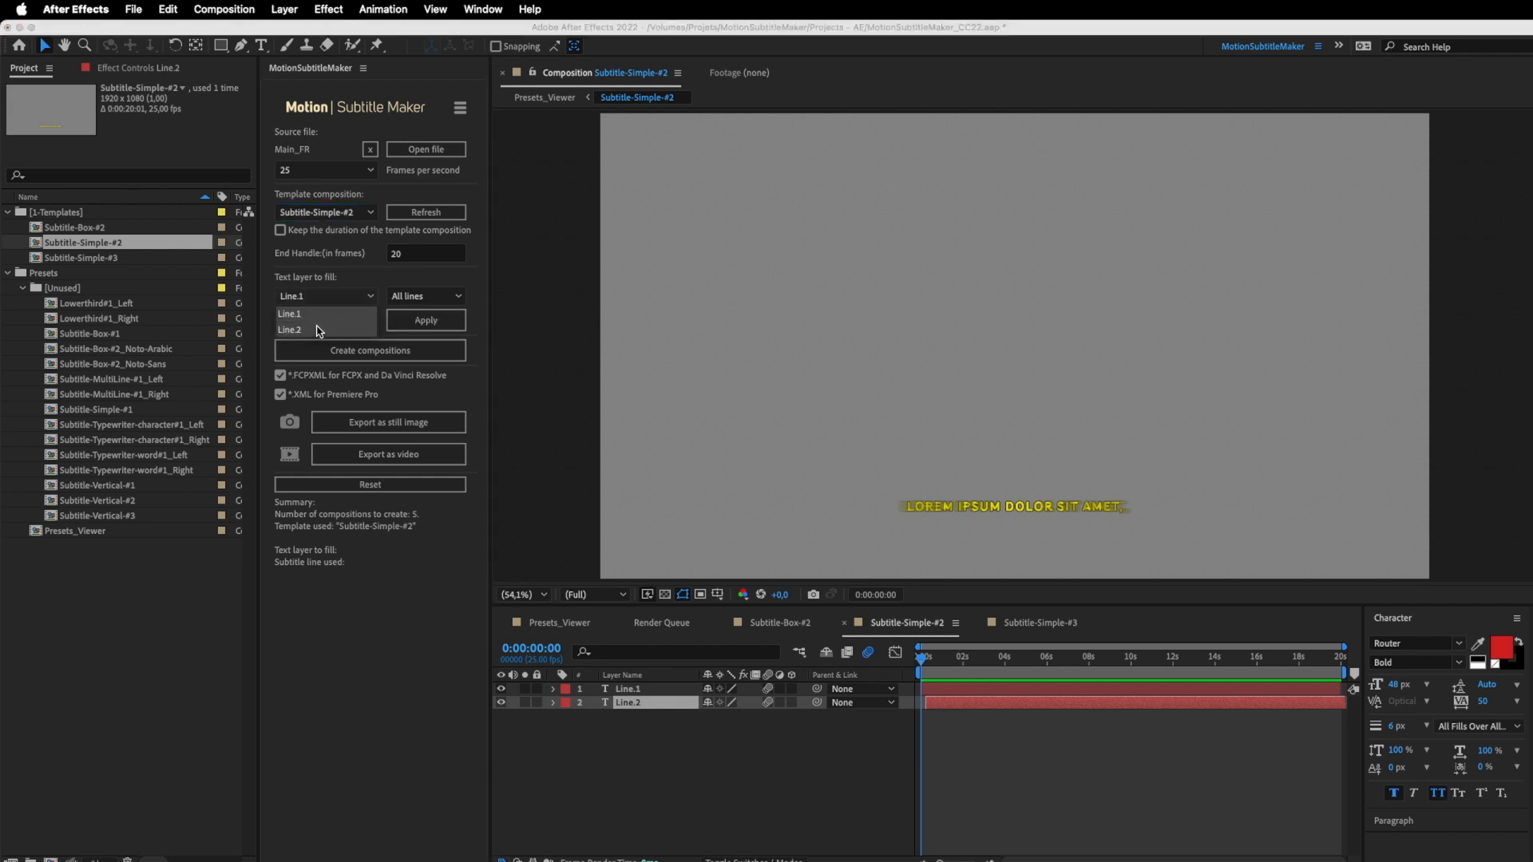
{"action": "left_click", "coordinate": [310, 314]}
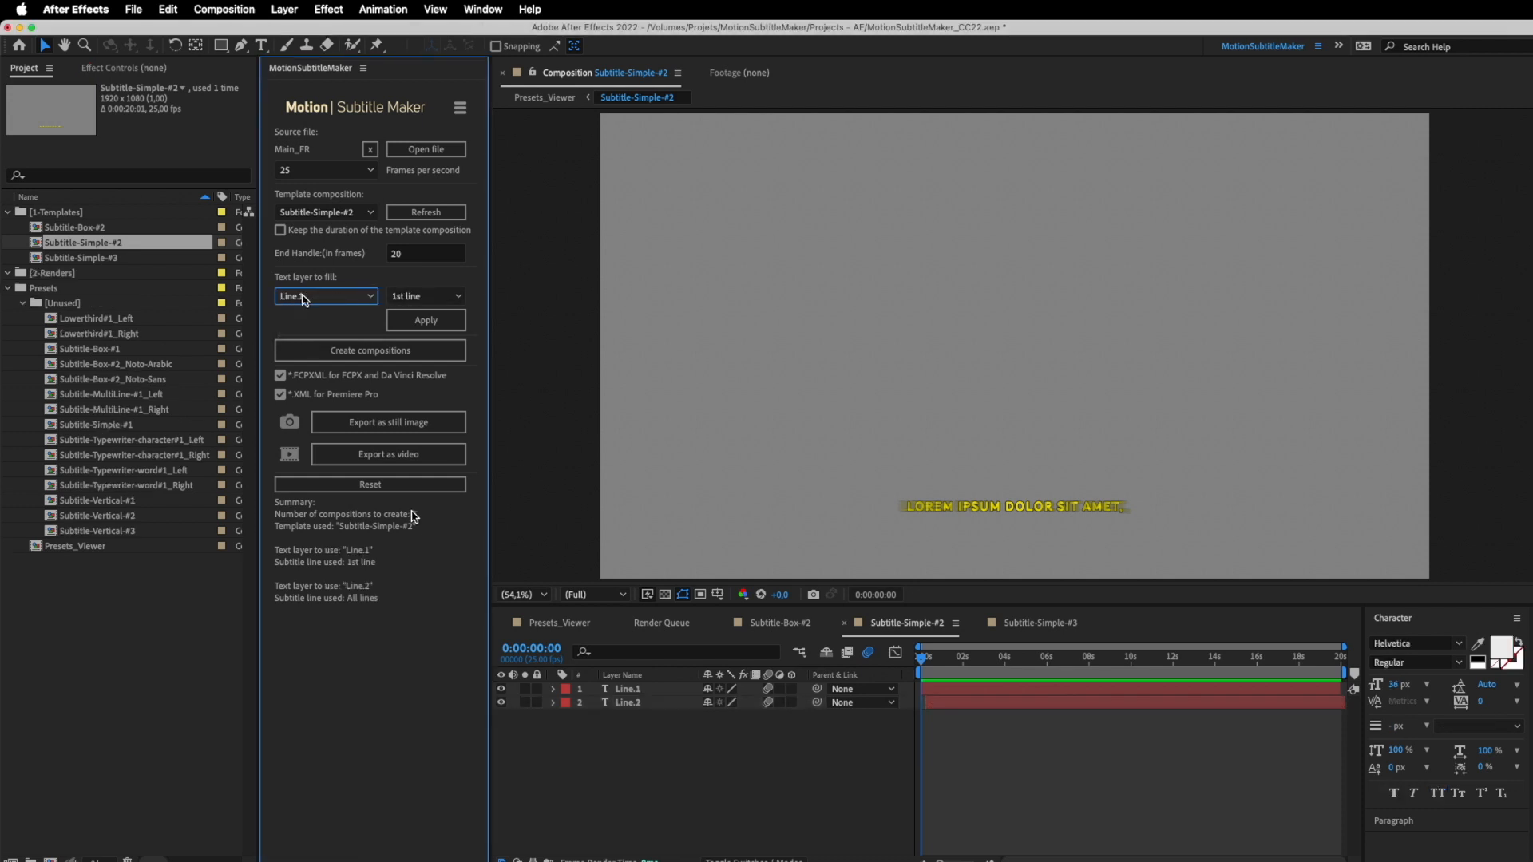
{"action": "left_click", "coordinate": [425, 297]}
{"action": "left_click", "coordinate": [433, 302]}
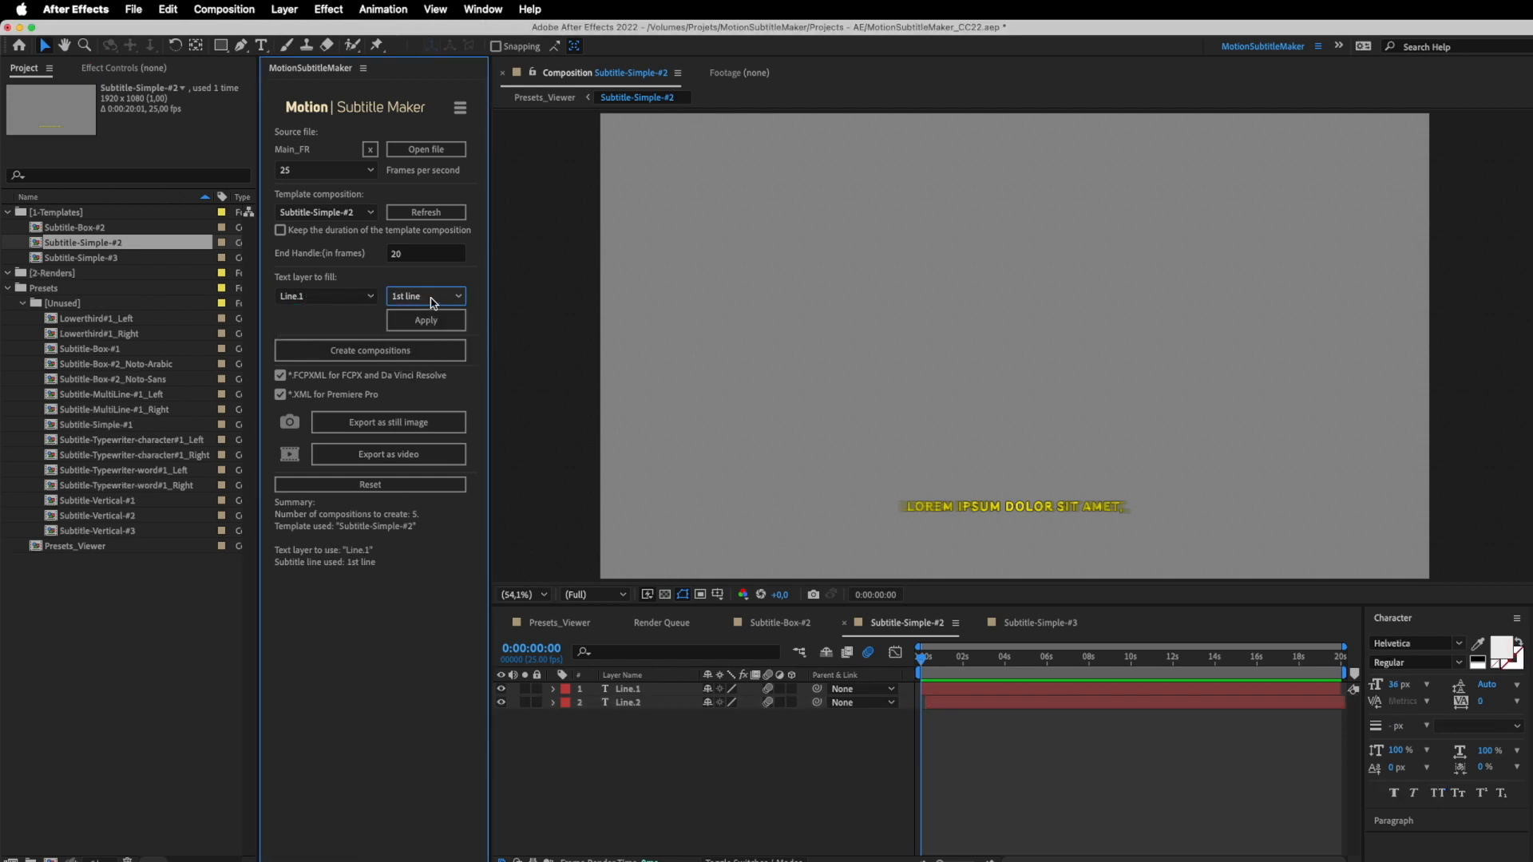
{"action": "left_click", "coordinate": [433, 323]}
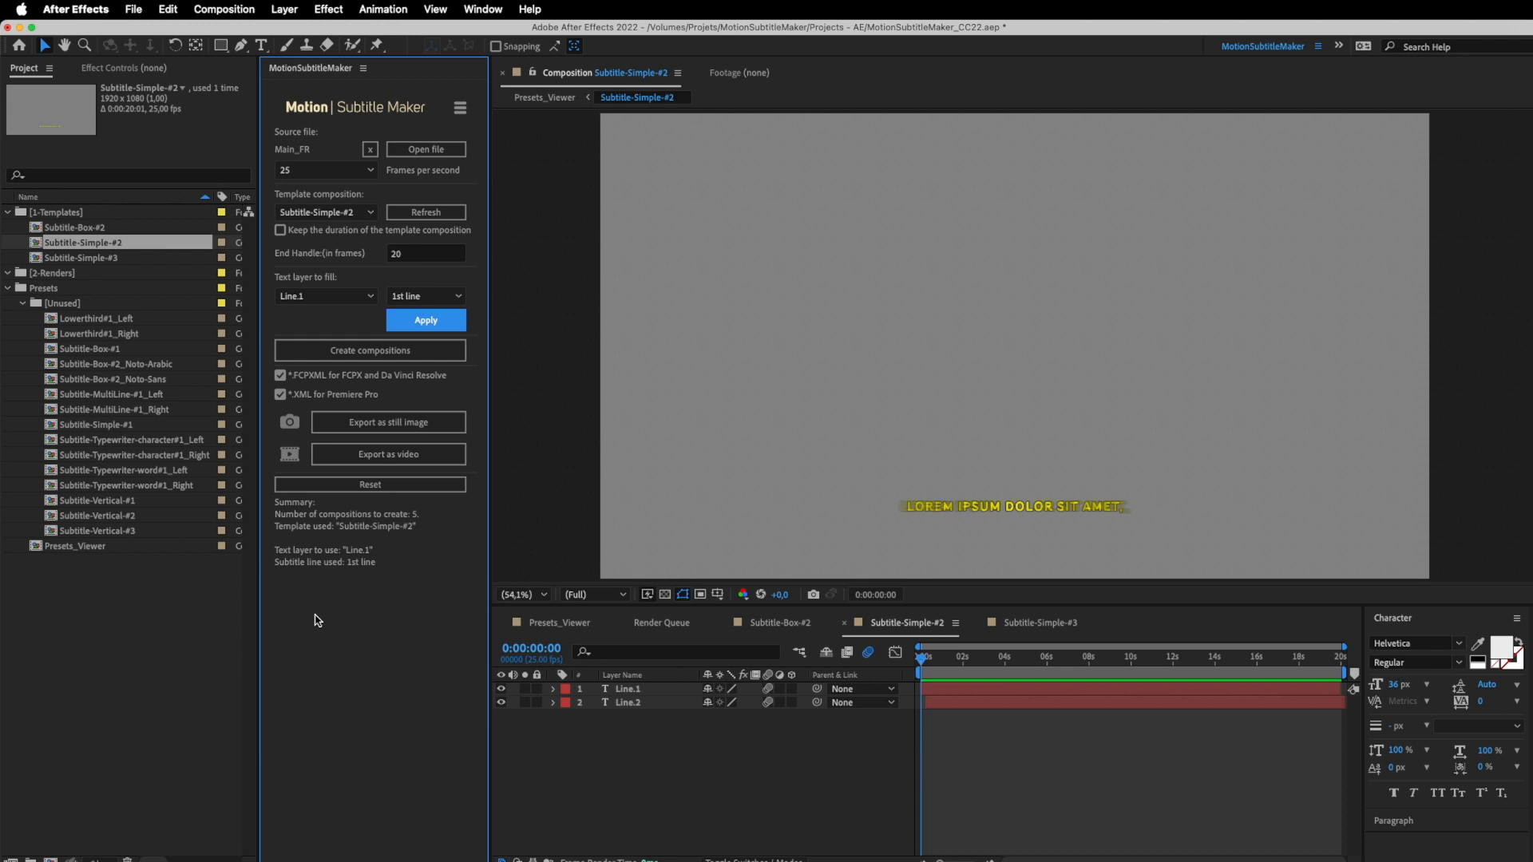
Assign the 2nd and subsequent subtitle lines to the Line.2 text layer and apply the mapping
{"action": "left_click", "coordinate": [308, 297]}
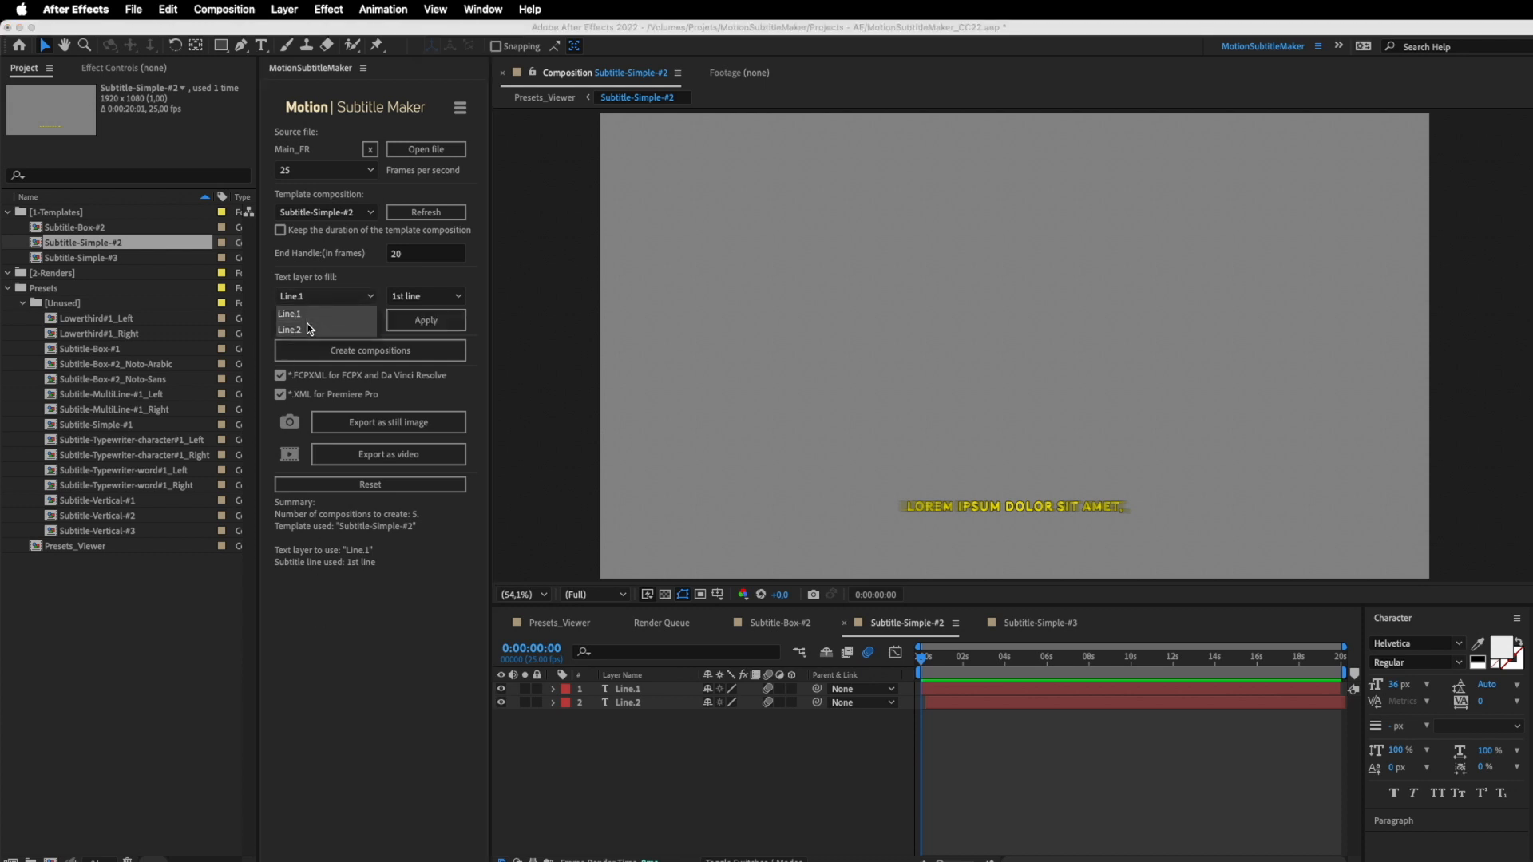
{"action": "left_click", "coordinate": [309, 329]}
{"action": "left_click", "coordinate": [423, 299]}
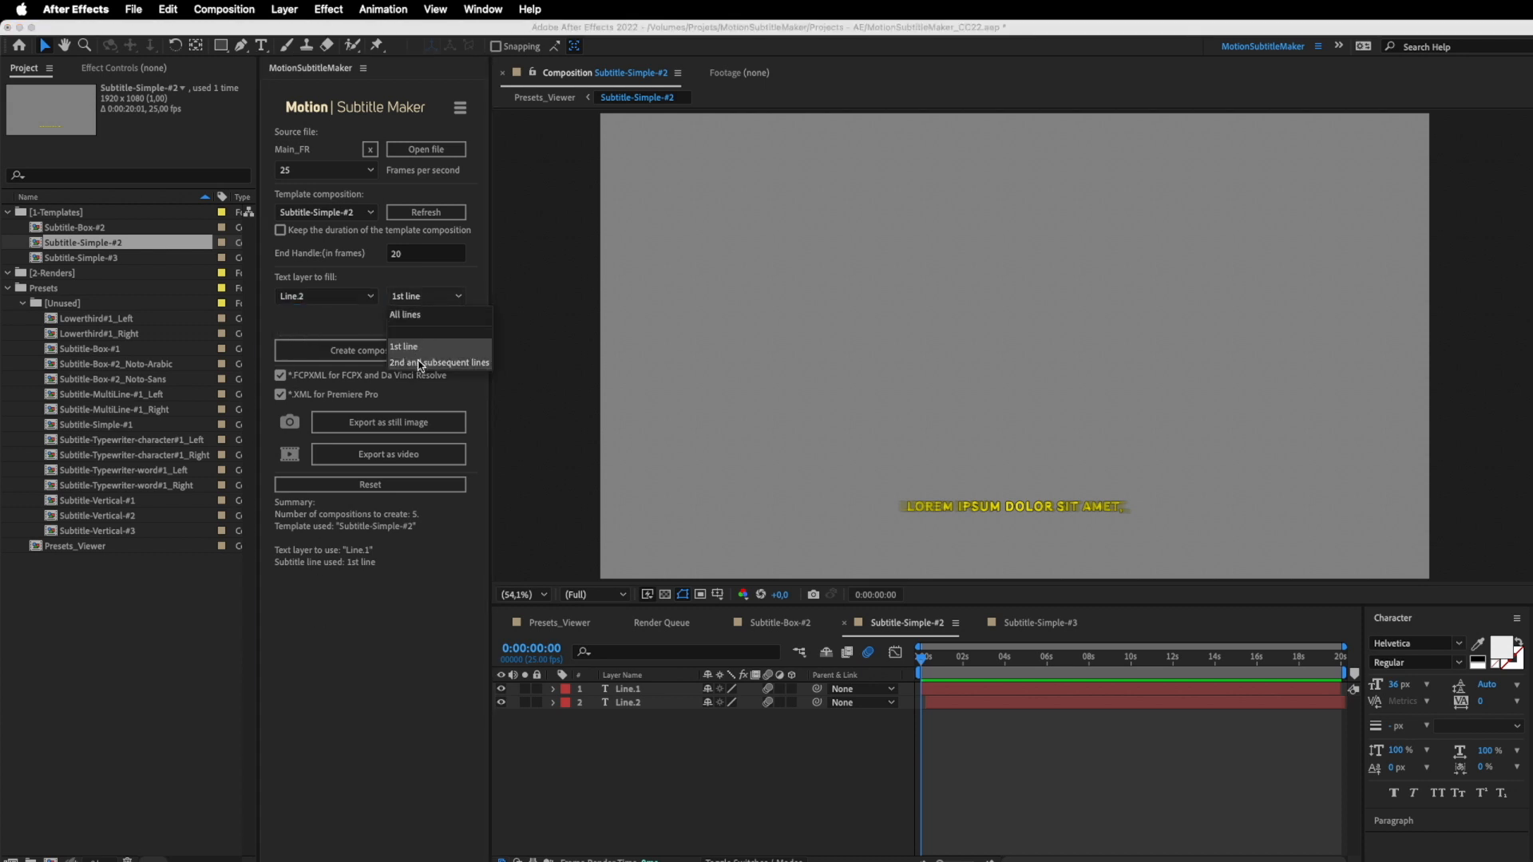
{"action": "left_click", "coordinate": [420, 364]}
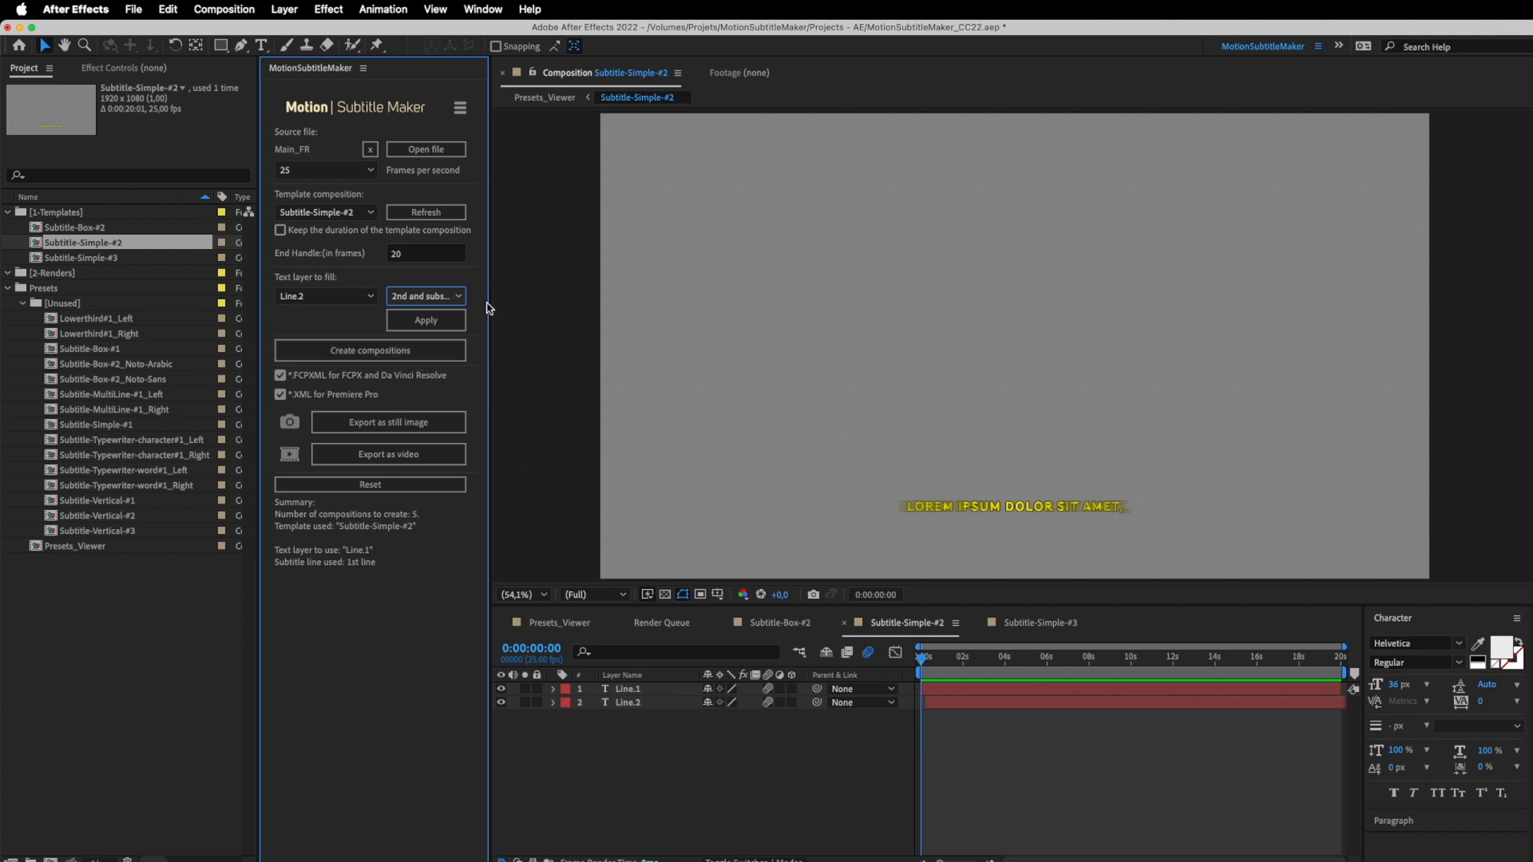
{"action": "left_click", "coordinate": [429, 322]}
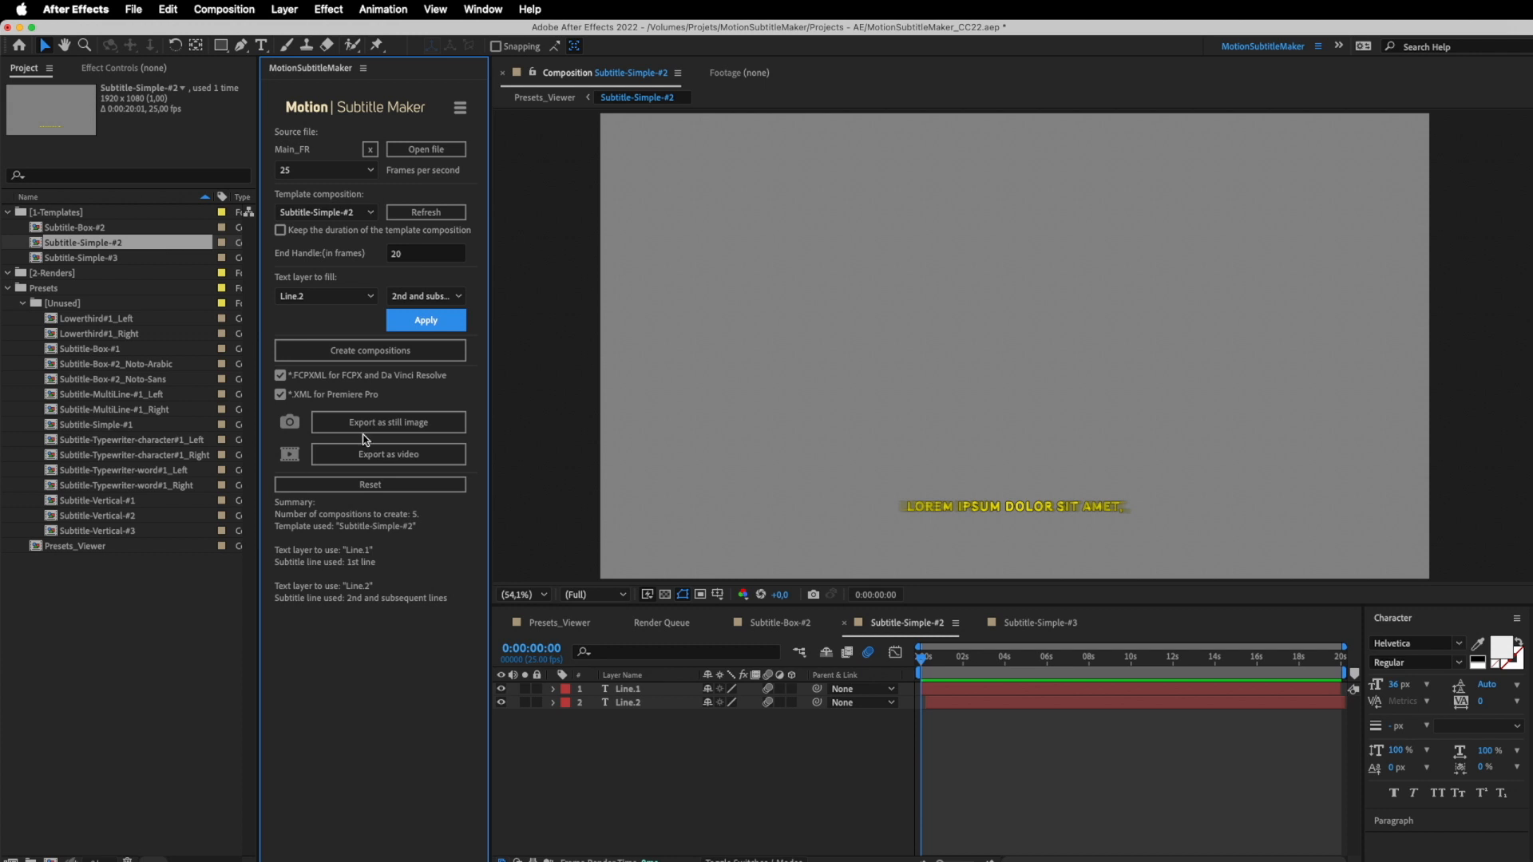
Create the subtitle compositions from Subtitle-Simple-#2 and open the first two in the Main_FR [#1] folder
{"action": "left_click", "coordinate": [355, 358]}
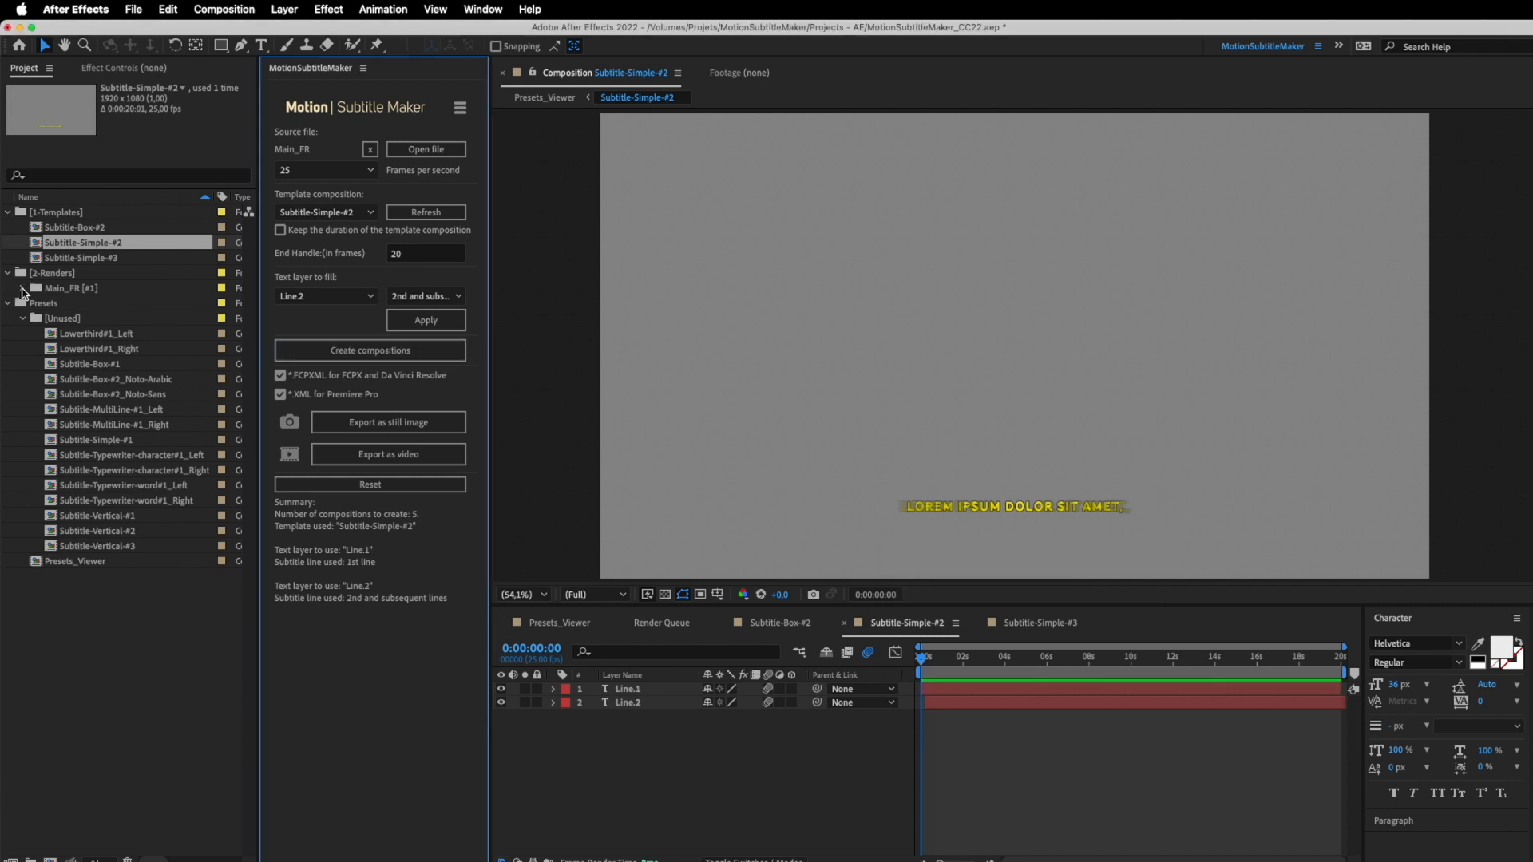
{"action": "left_click", "coordinate": [23, 289]}
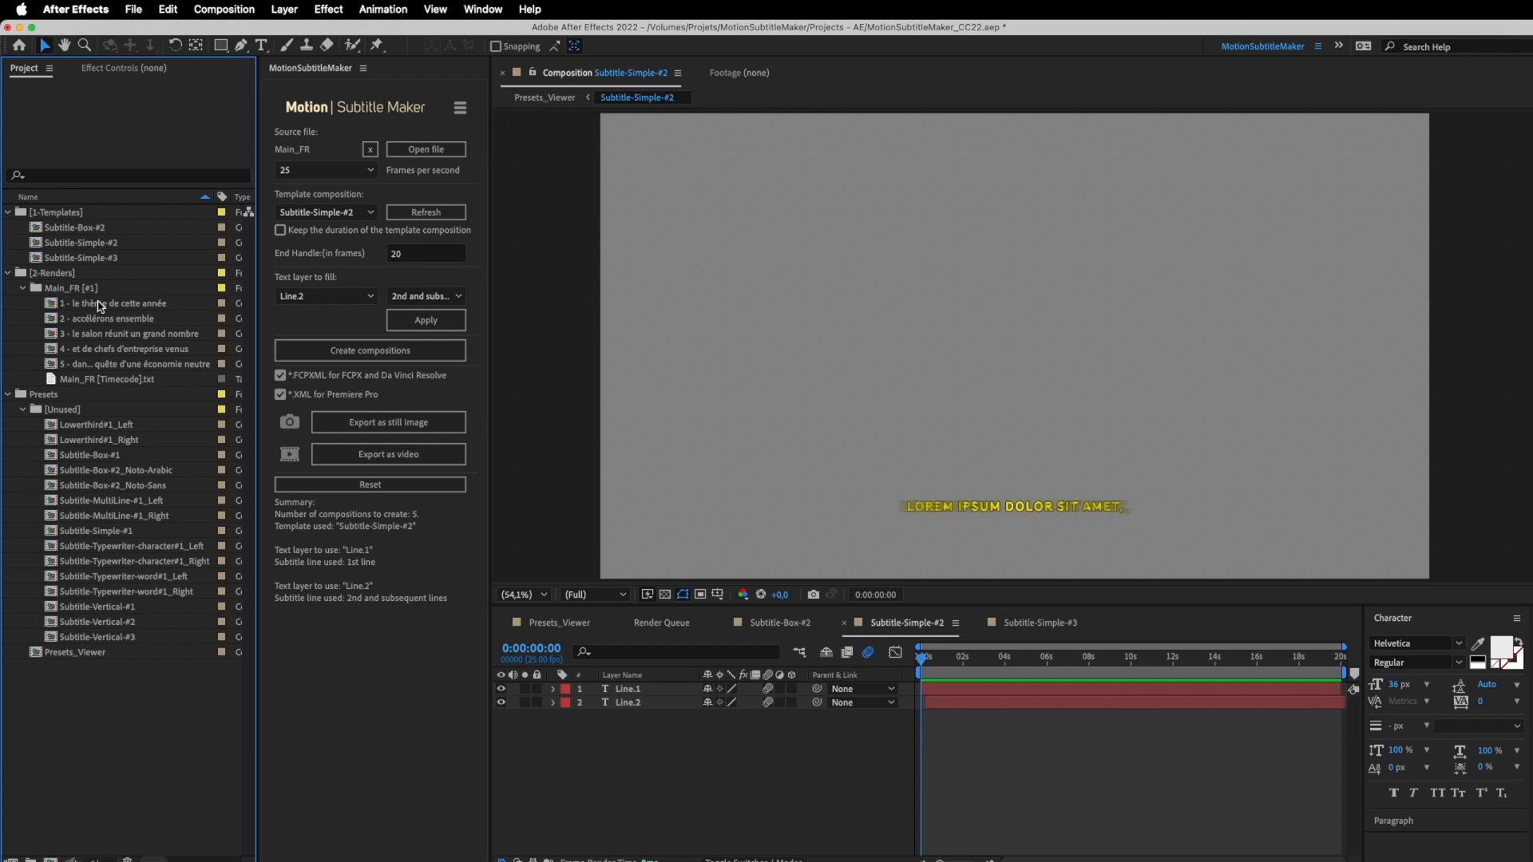
{"action": "double_click", "coordinate": [97, 305]}
{"action": "left_click", "coordinate": [101, 320]}
{"action": "double_click", "coordinate": [102, 321]}
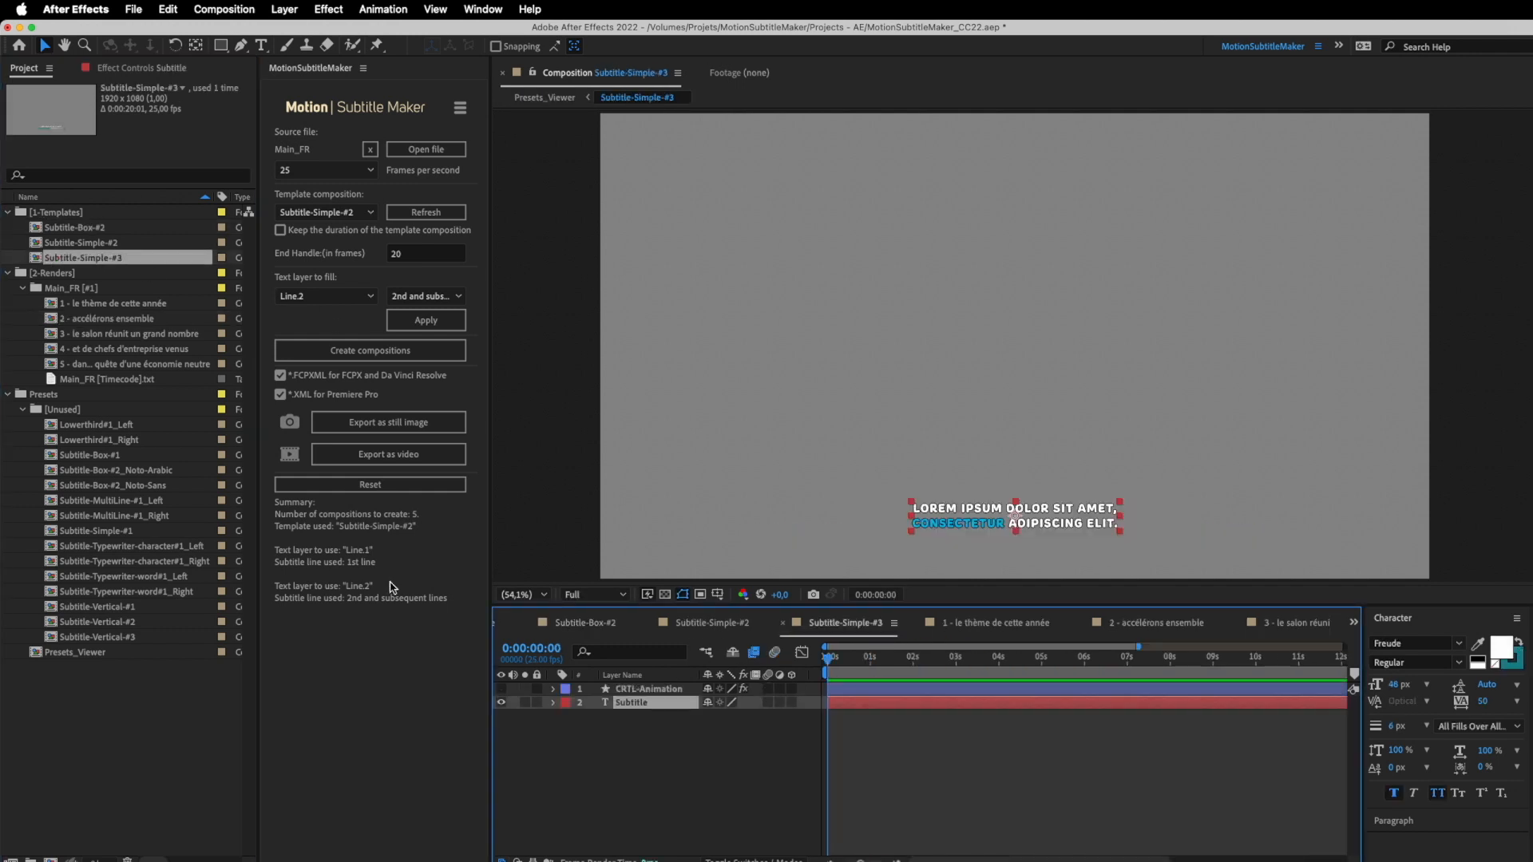
Preview the Subtitle-Simple-#3 animation and choose that composition as the template
{"action": "key", "text": "space"}
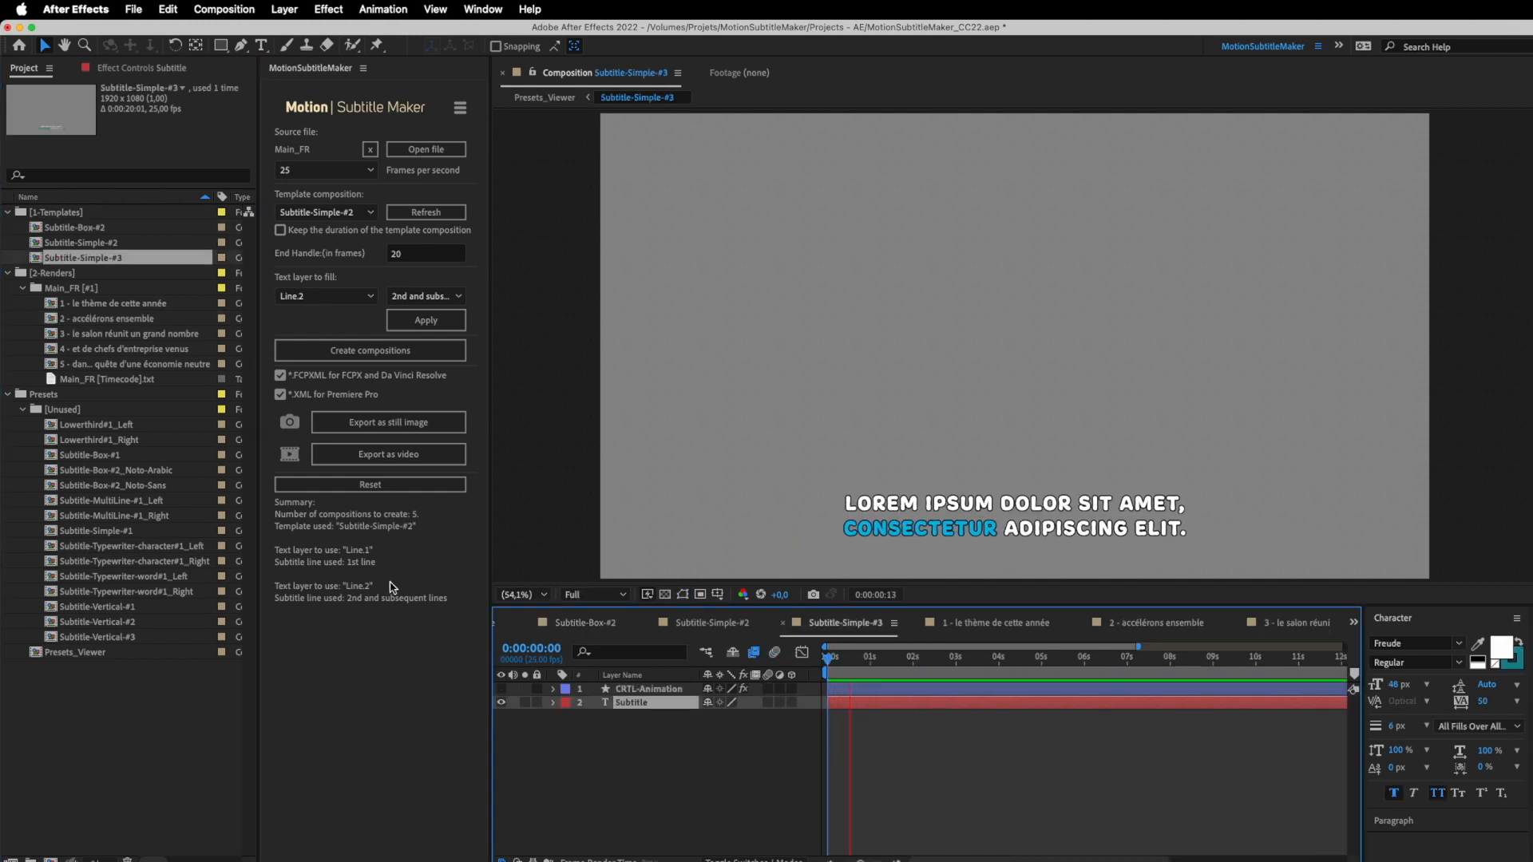
{"action": "key", "text": "space"}
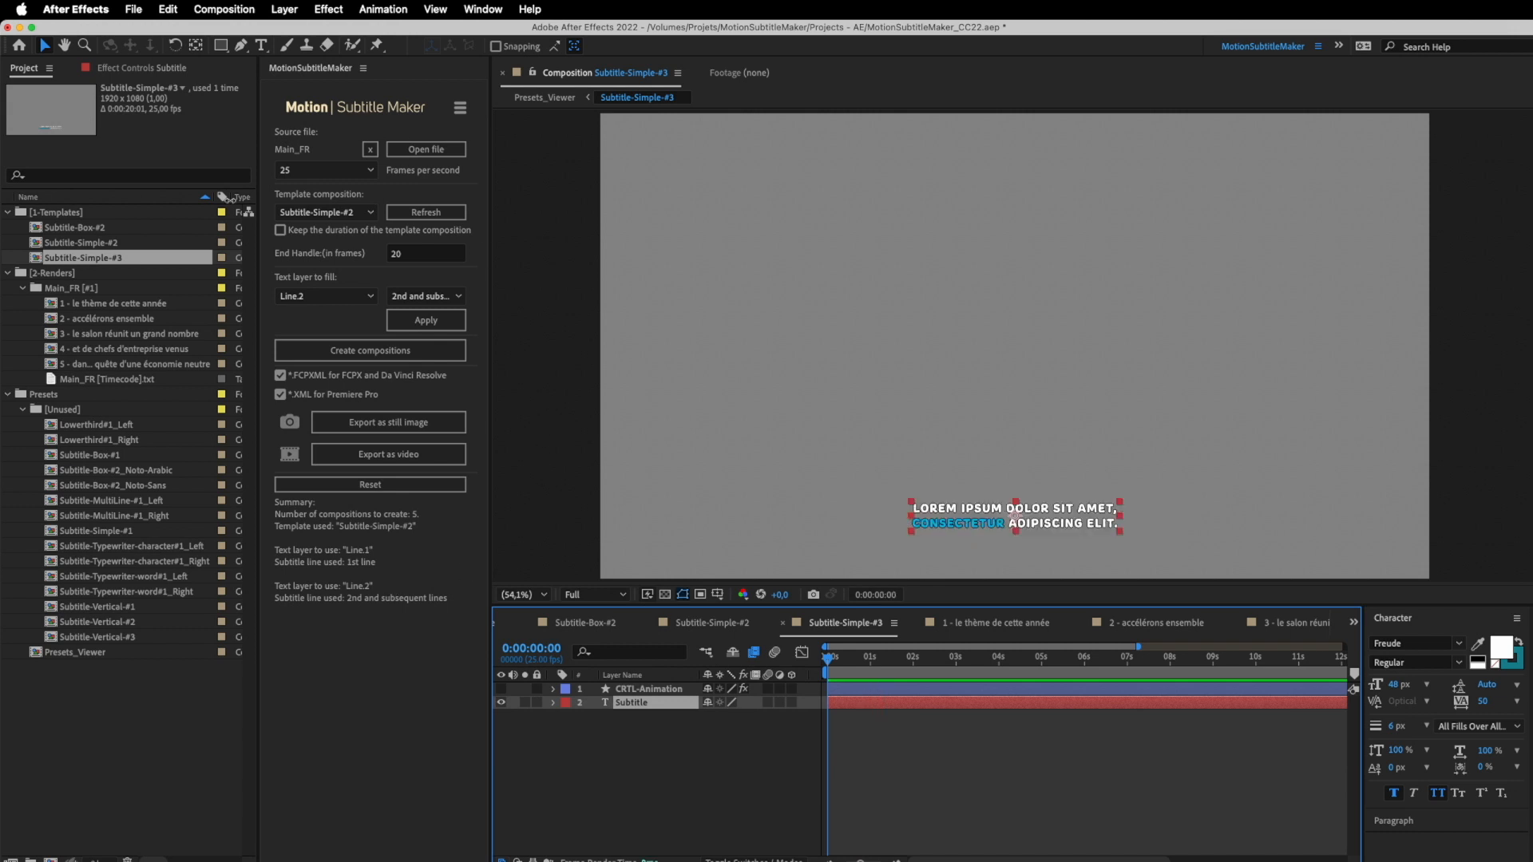
{"action": "left_click", "coordinate": [325, 212]}
{"action": "left_click", "coordinate": [324, 262]}
{"action": "left_click", "coordinate": [744, 848]}
Apply All lines to the Subtitle text layer and create the subtitle compositions from this template
{"action": "left_click", "coordinate": [342, 298]}
{"action": "left_click", "coordinate": [336, 317]}
{"action": "left_click", "coordinate": [417, 299]}
{"action": "left_click", "coordinate": [418, 300]}
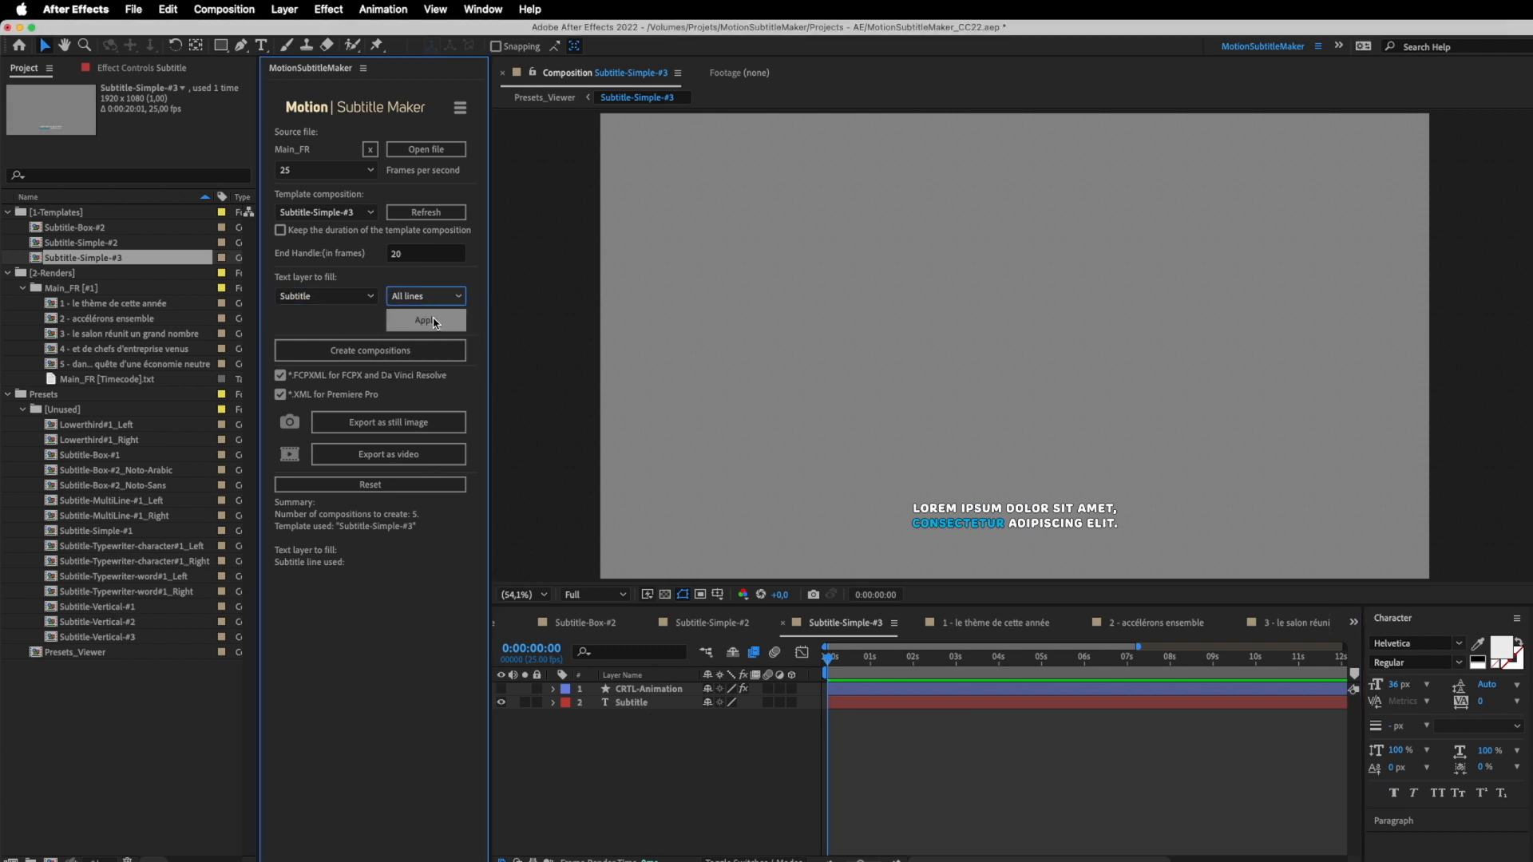
{"action": "left_click", "coordinate": [425, 320]}
{"action": "left_click", "coordinate": [405, 350]}
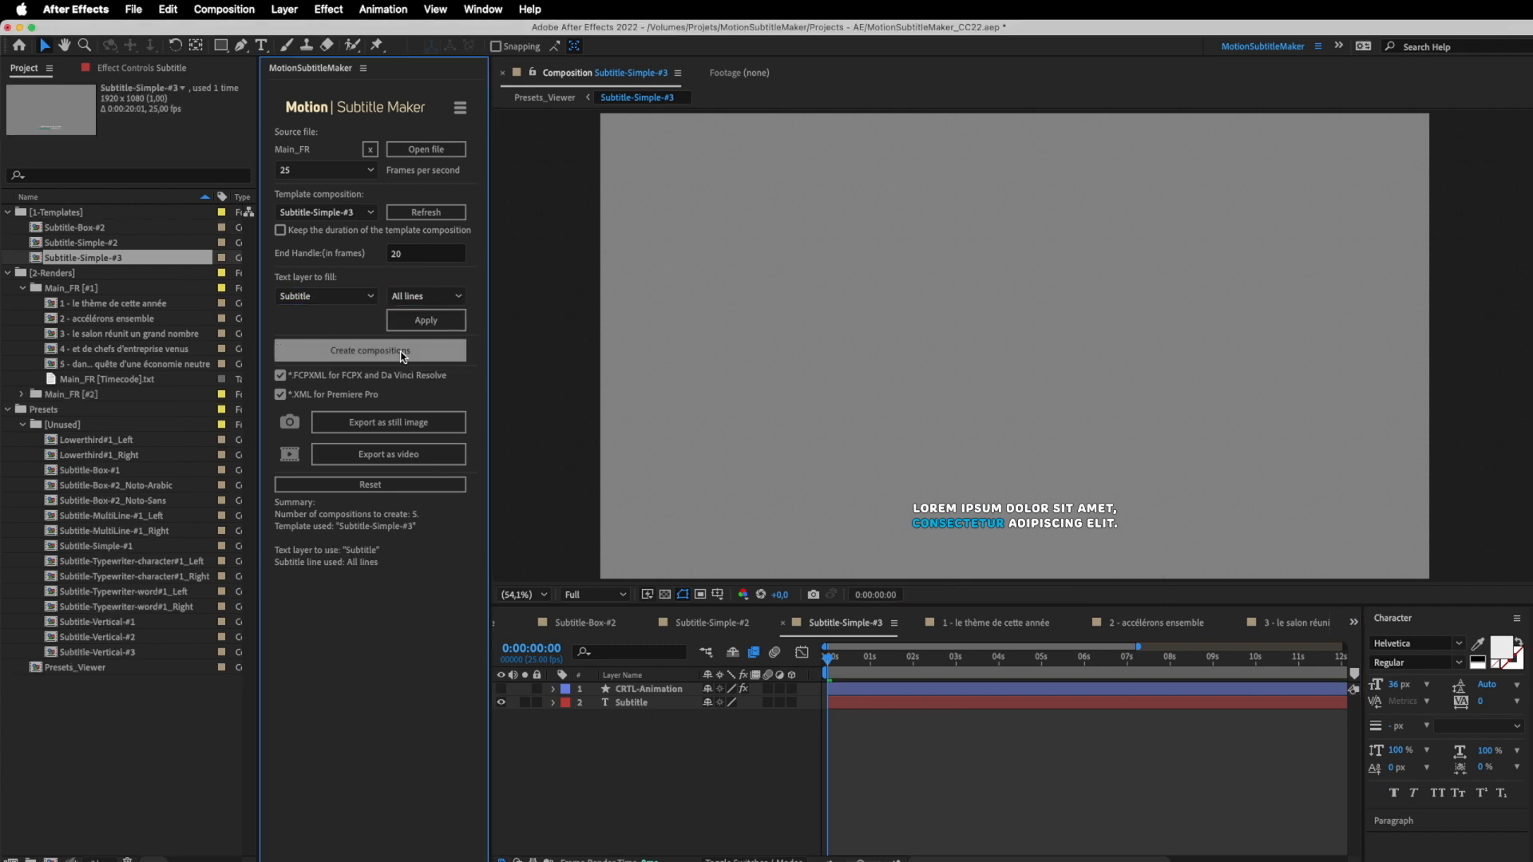
Open the first two compositions in the Main_FR [#2] folder and play back the subtitle animation
{"action": "left_click", "coordinate": [23, 288]}
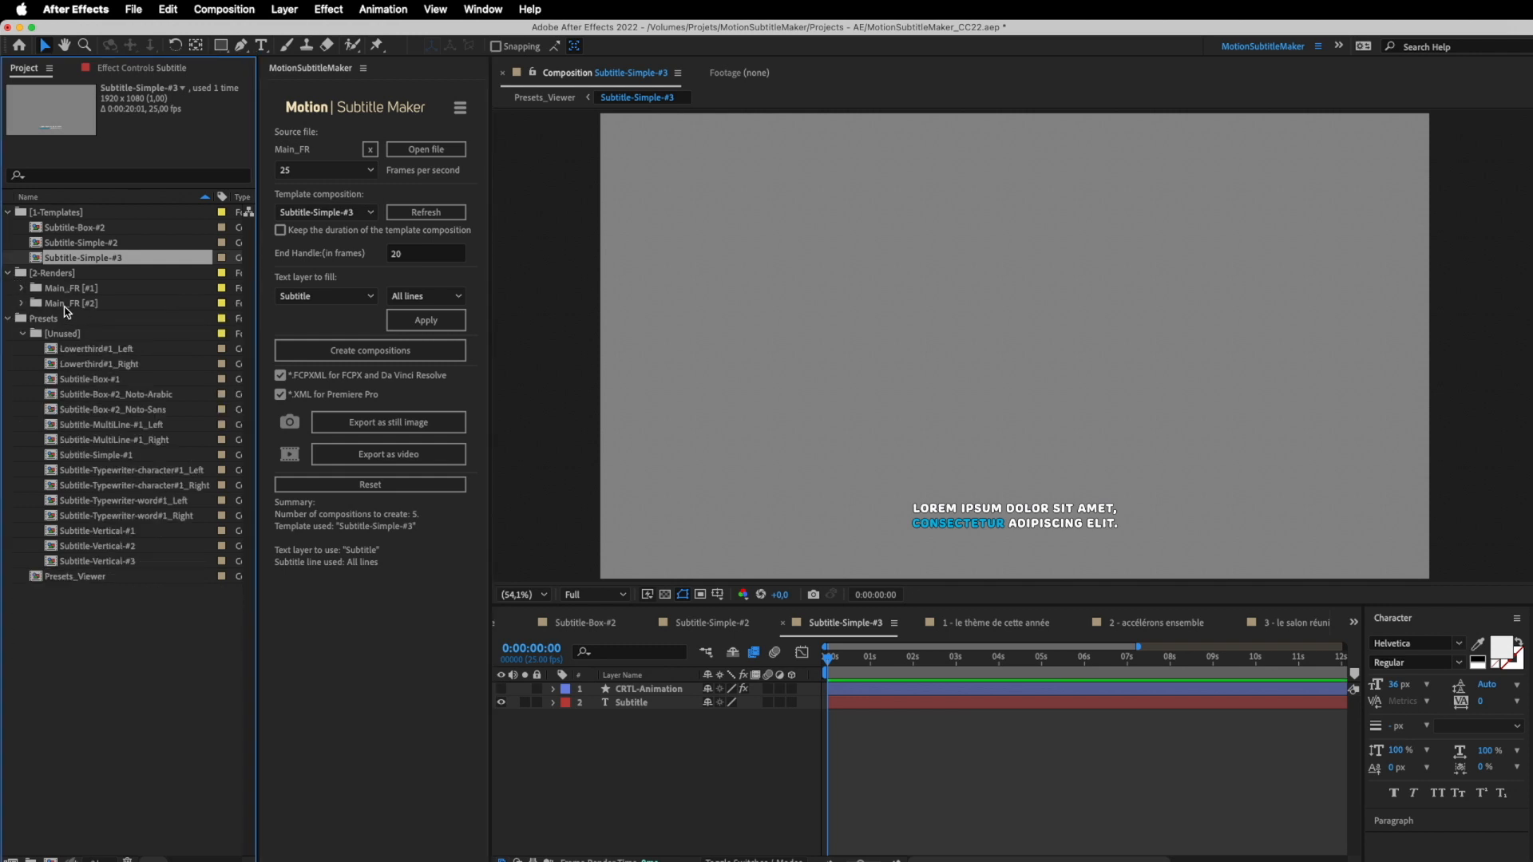
{"action": "left_click", "coordinate": [21, 304]}
{"action": "left_click", "coordinate": [58, 318]}
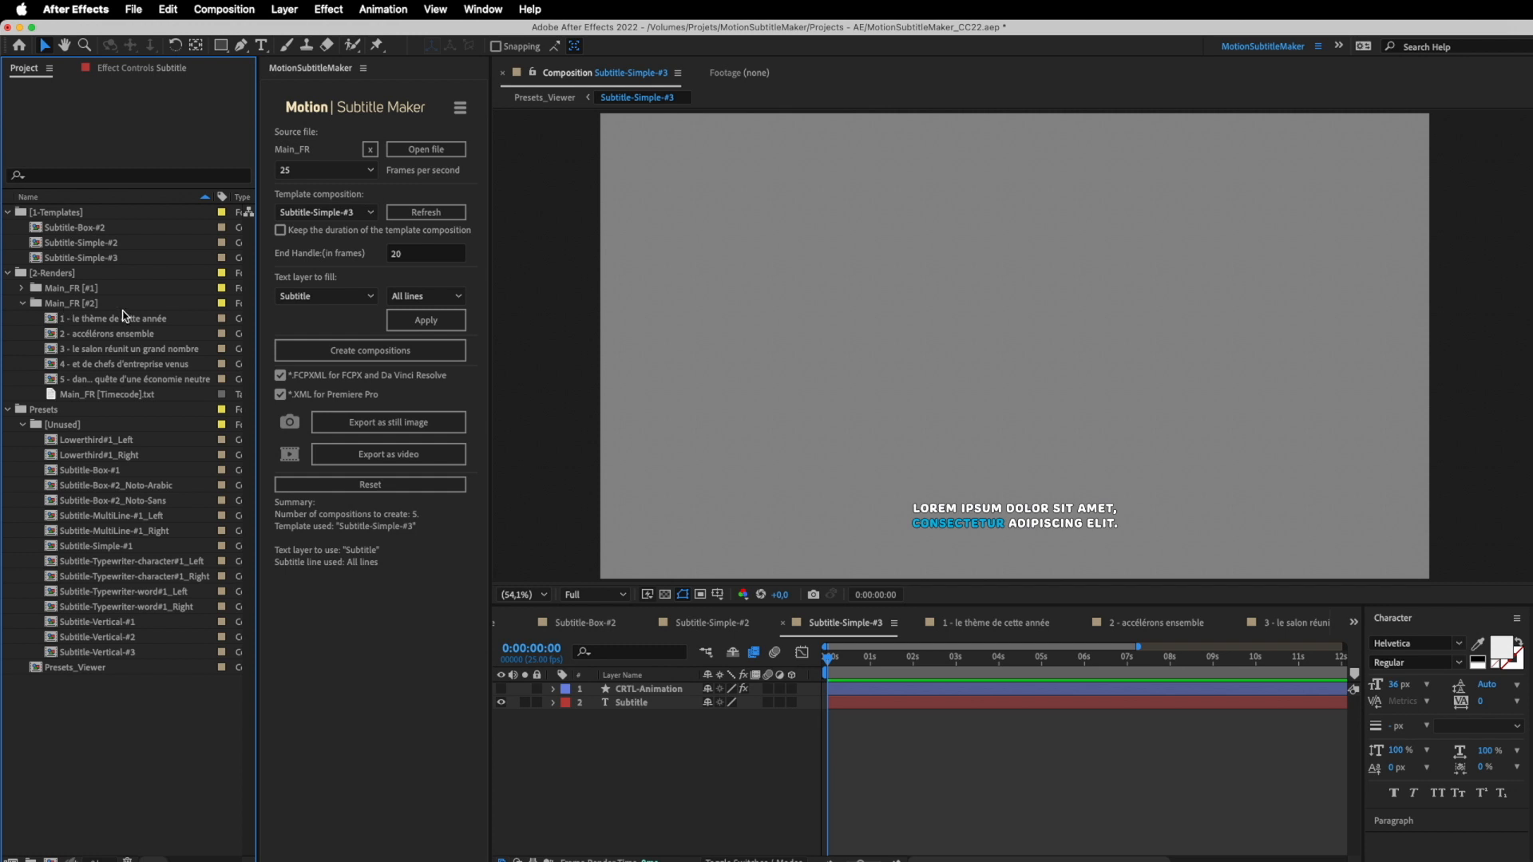
{"action": "double_click", "coordinate": [133, 320]}
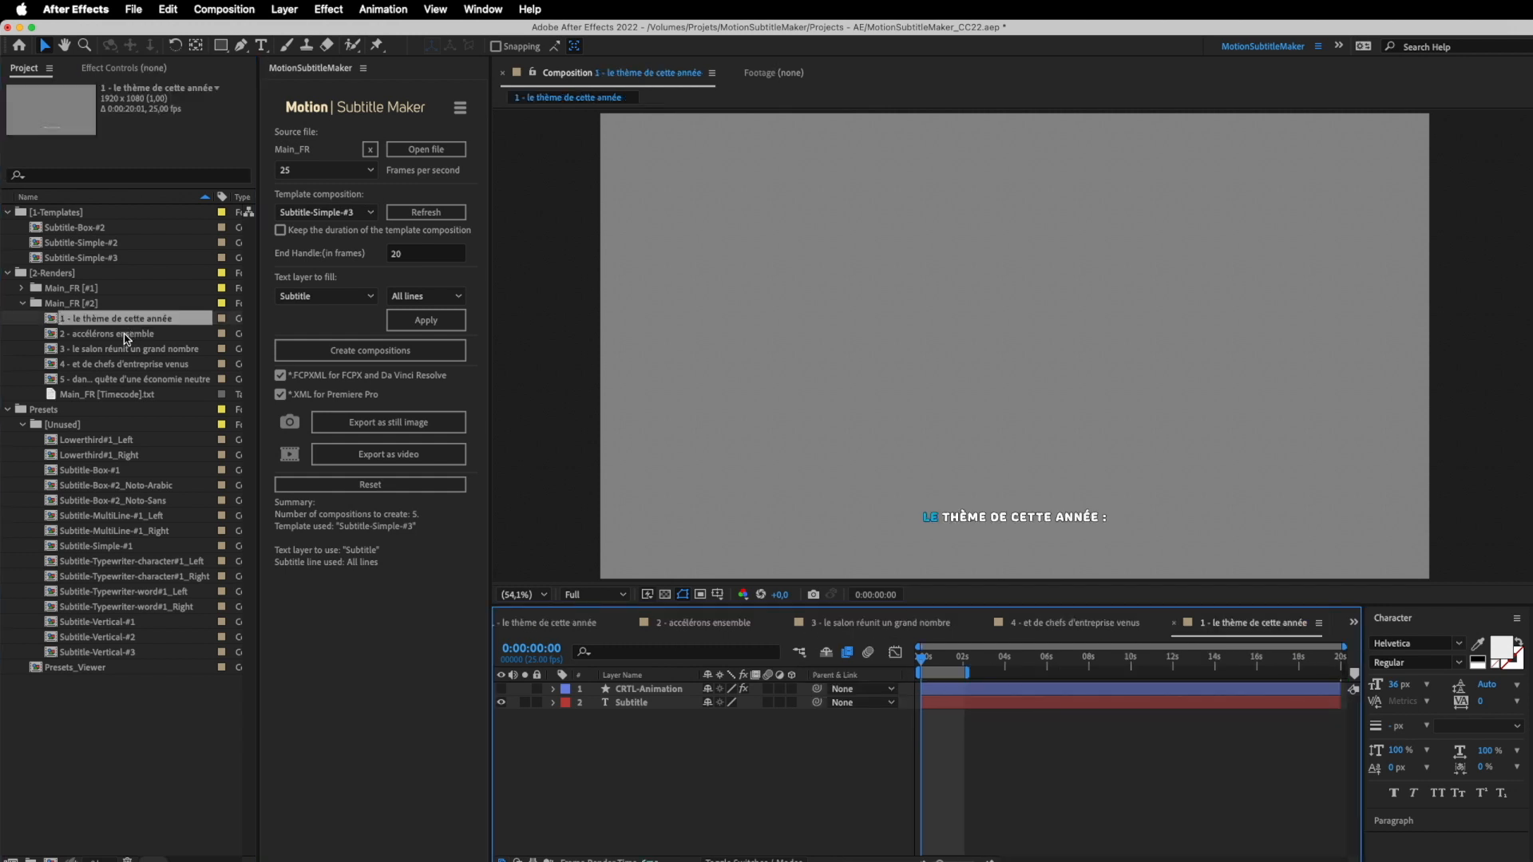
{"action": "key", "text": "space"}
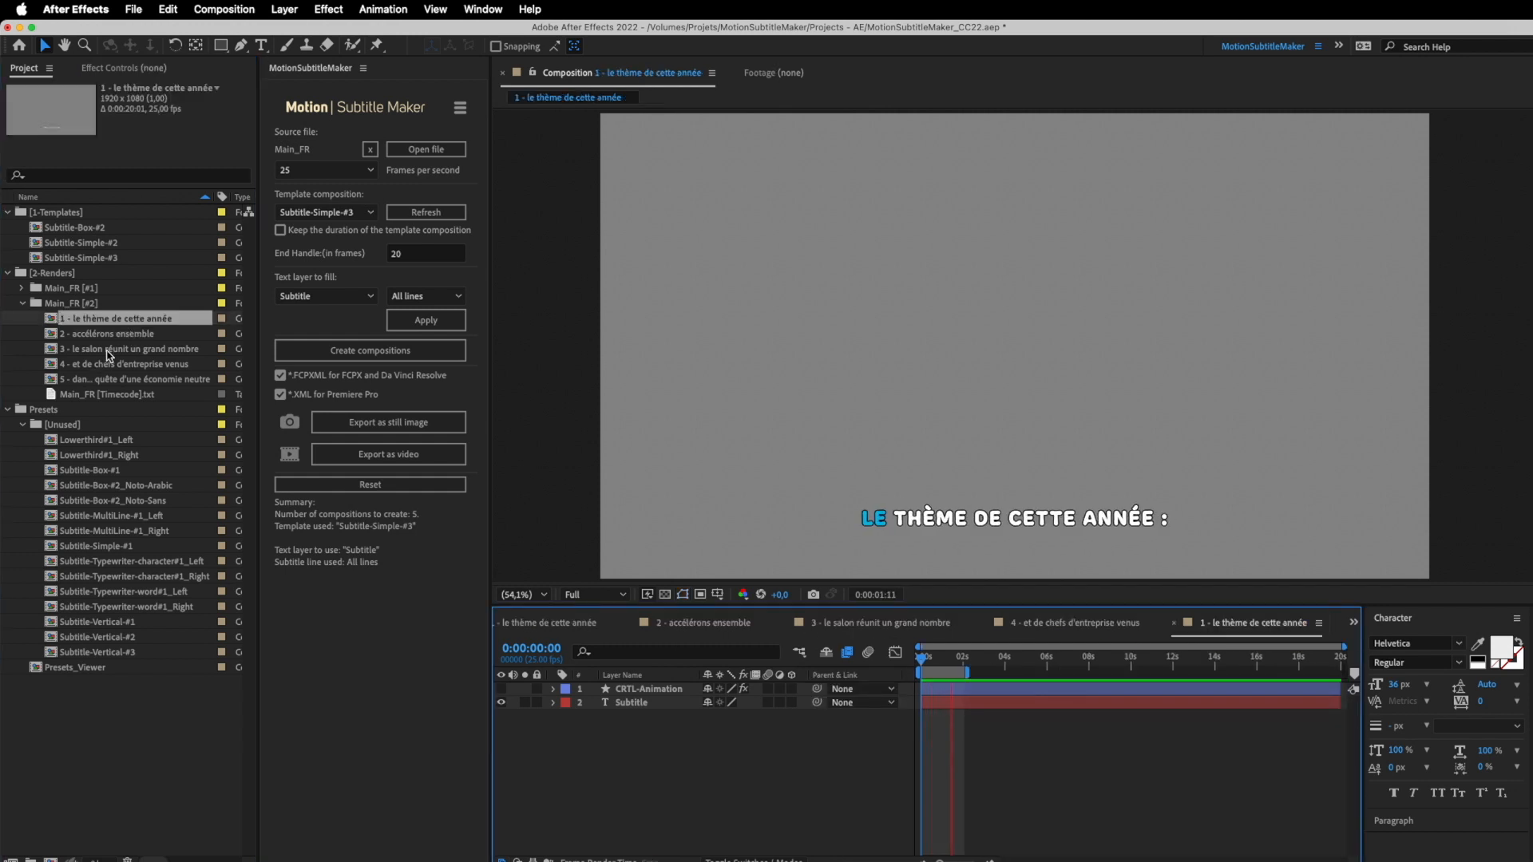
{"action": "double_click", "coordinate": [112, 339]}
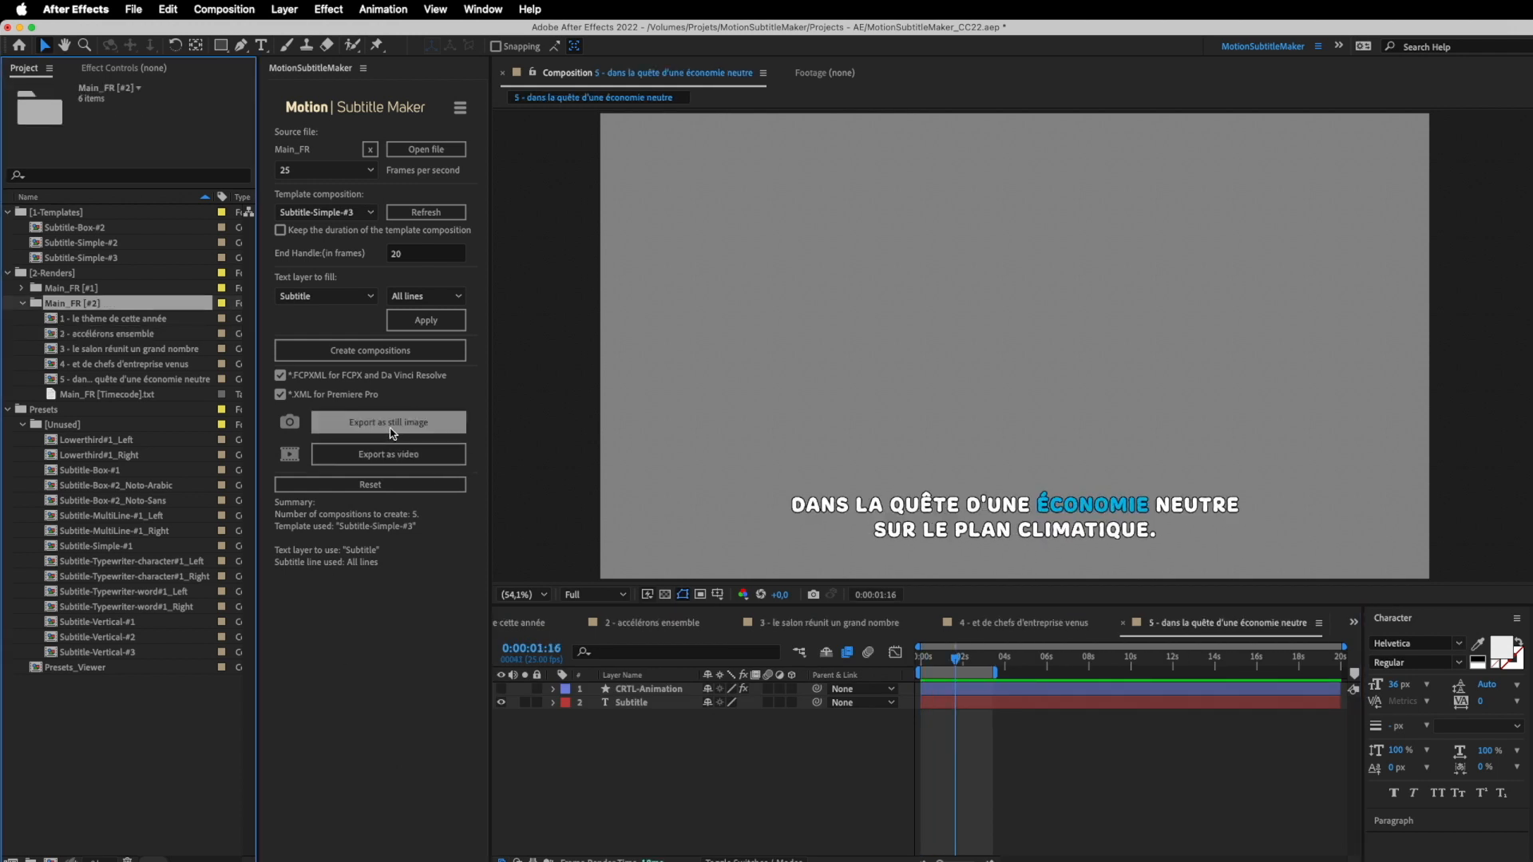
Export the Main_FR [#2] subtitle compositions as still images, saving [PNG] Main_FR [#2].fcpxml in the [PNG RENDERS] folder
{"action": "left_click", "coordinate": [403, 427]}
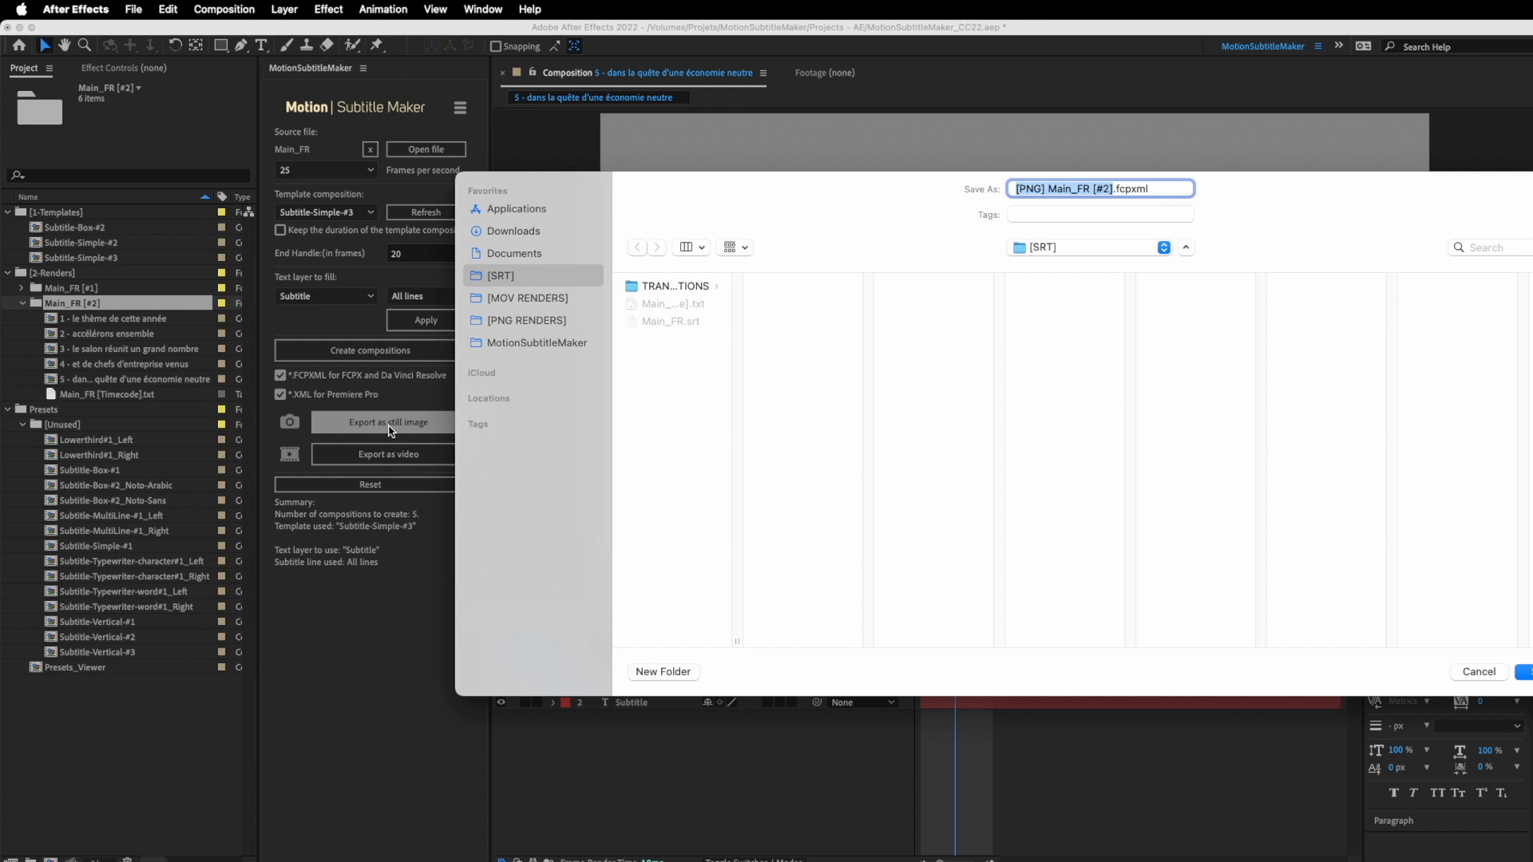
{"action": "left_click", "coordinate": [524, 322]}
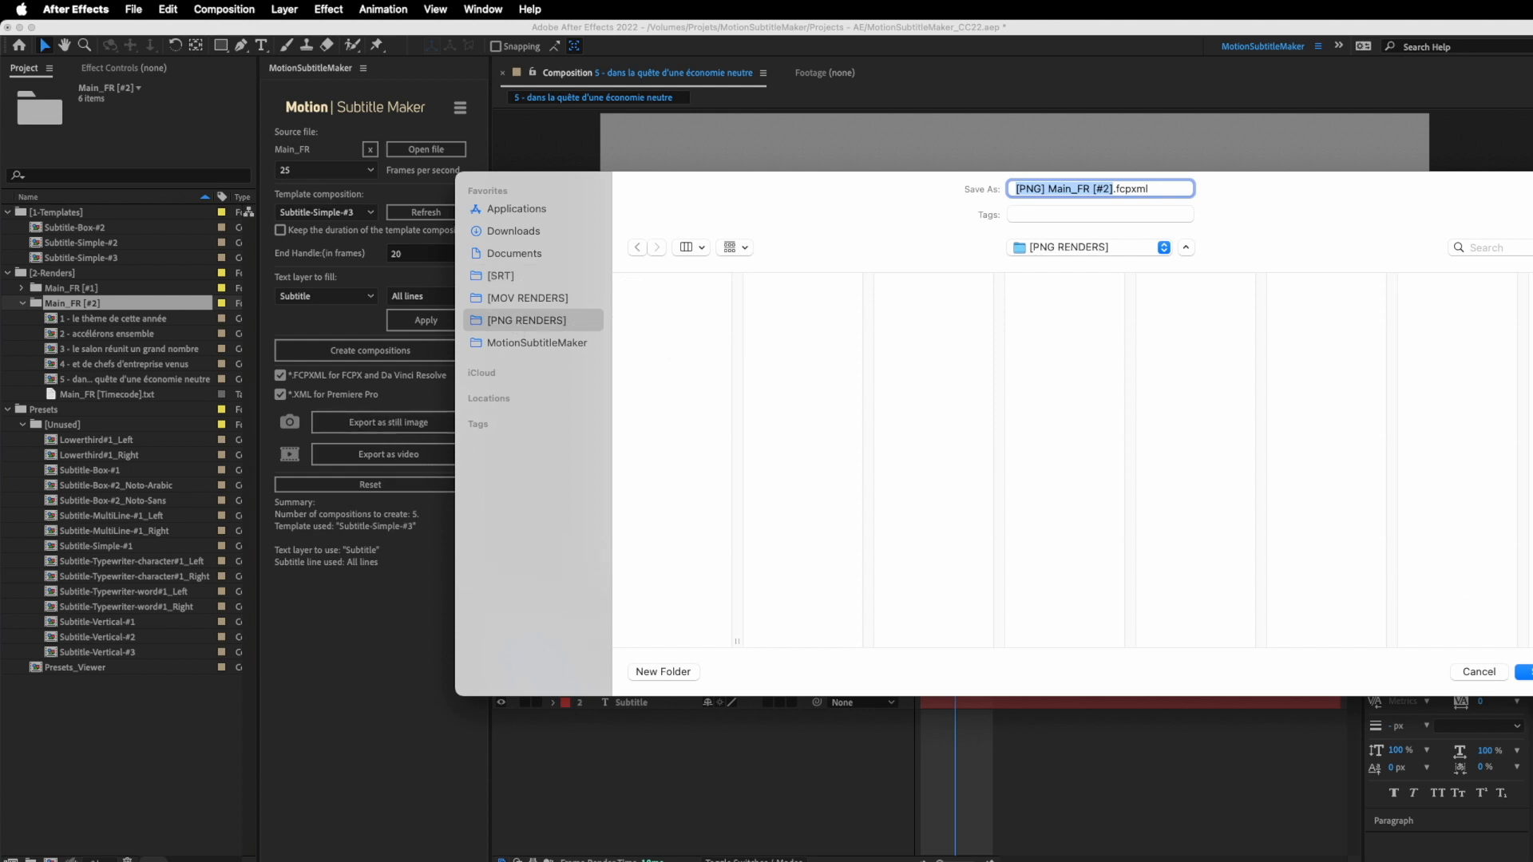
{"action": "key", "text": "Return"}
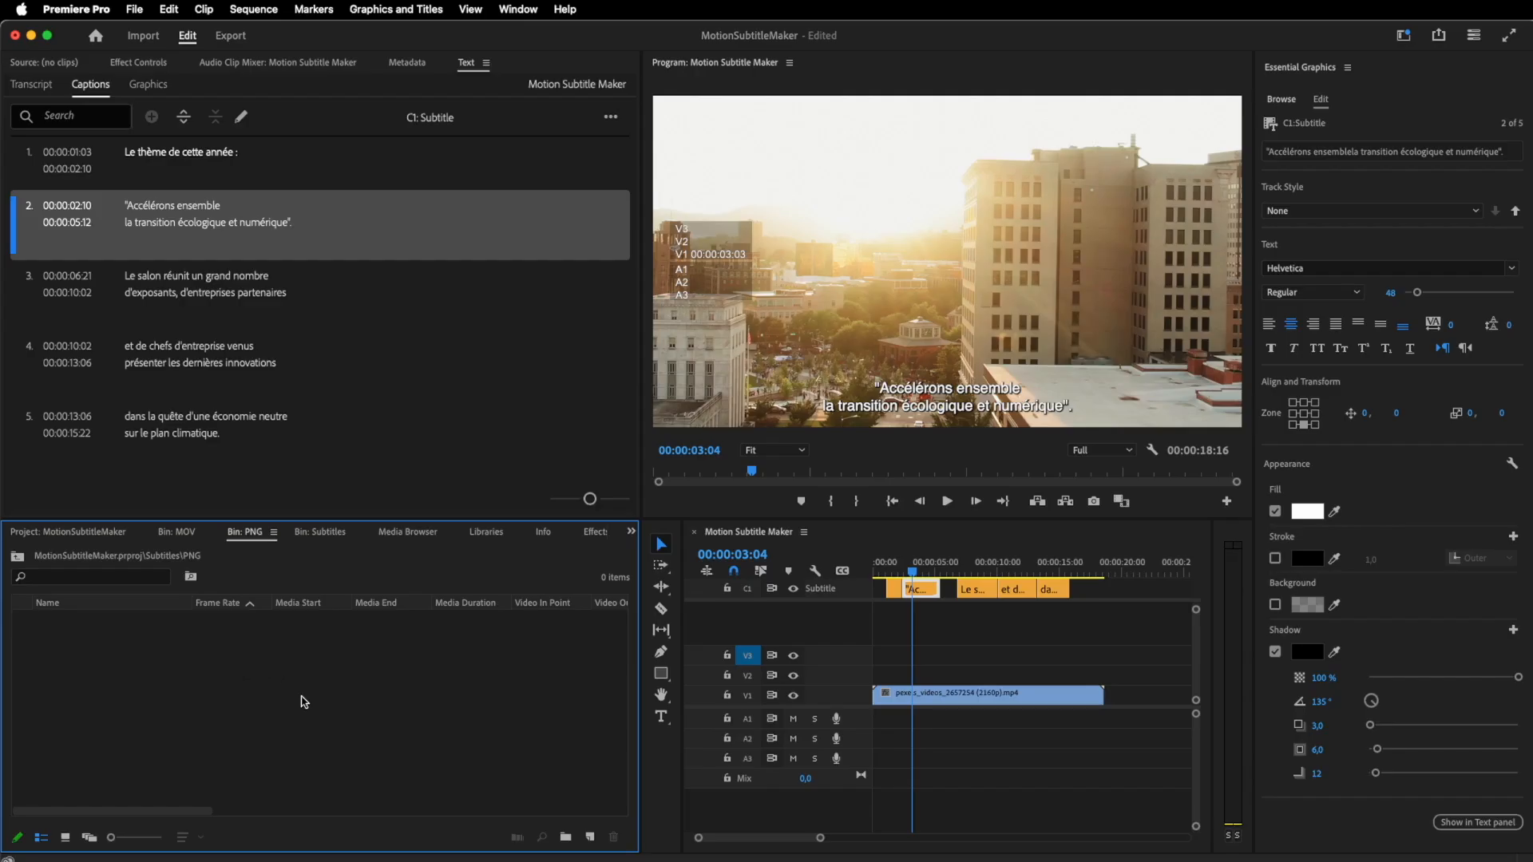
Switch to Premiere Pro and import [PNG] Main_FR [#2].xml from the [PNG RENDERS] folder into the PNG bin
{"action": "double_click", "coordinate": [231, 691]}
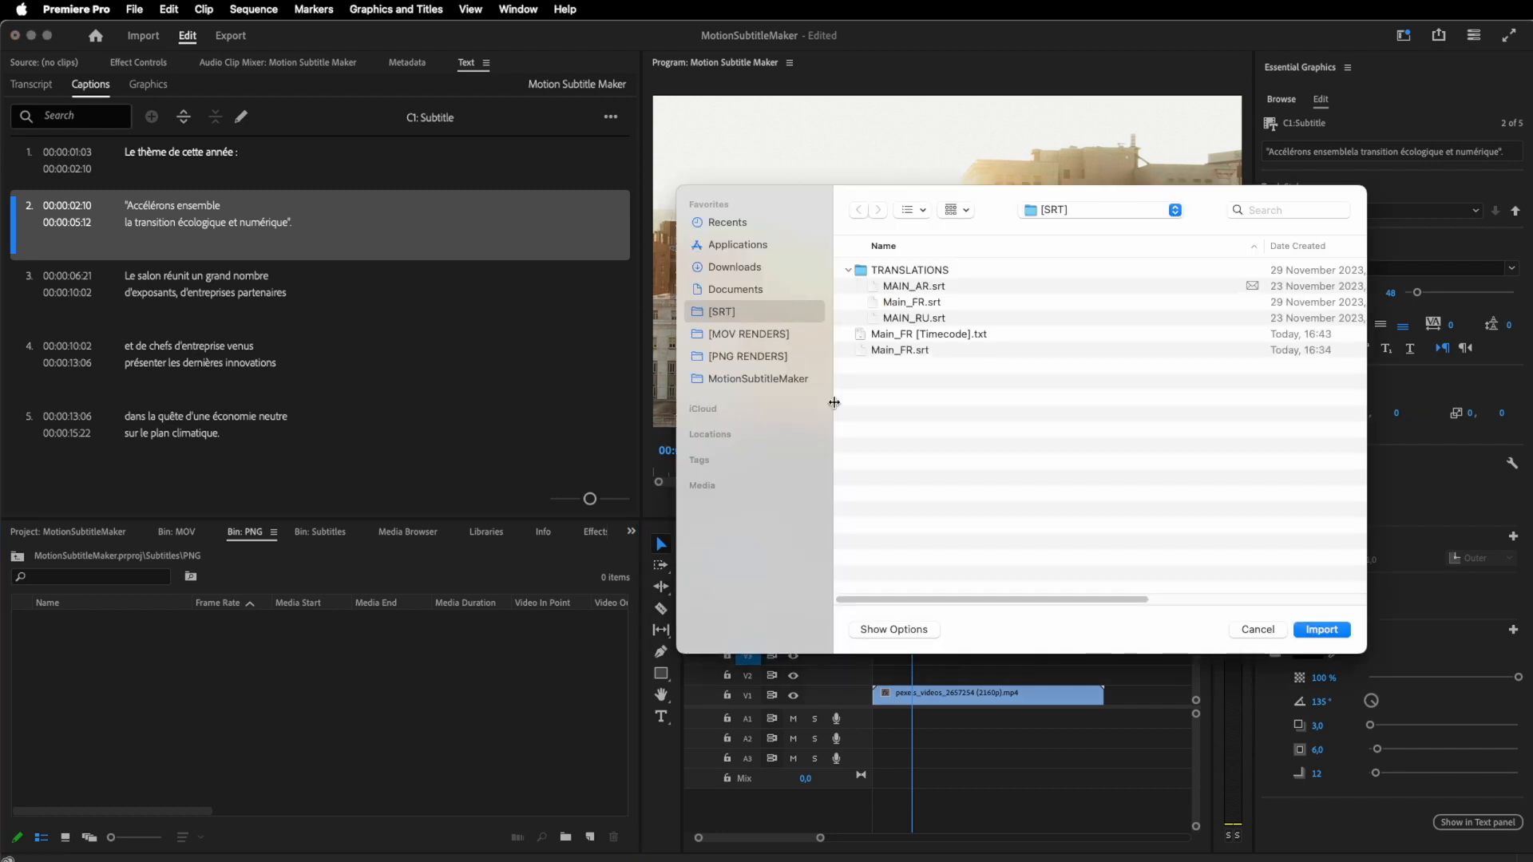
{"action": "left_click", "coordinate": [746, 358]}
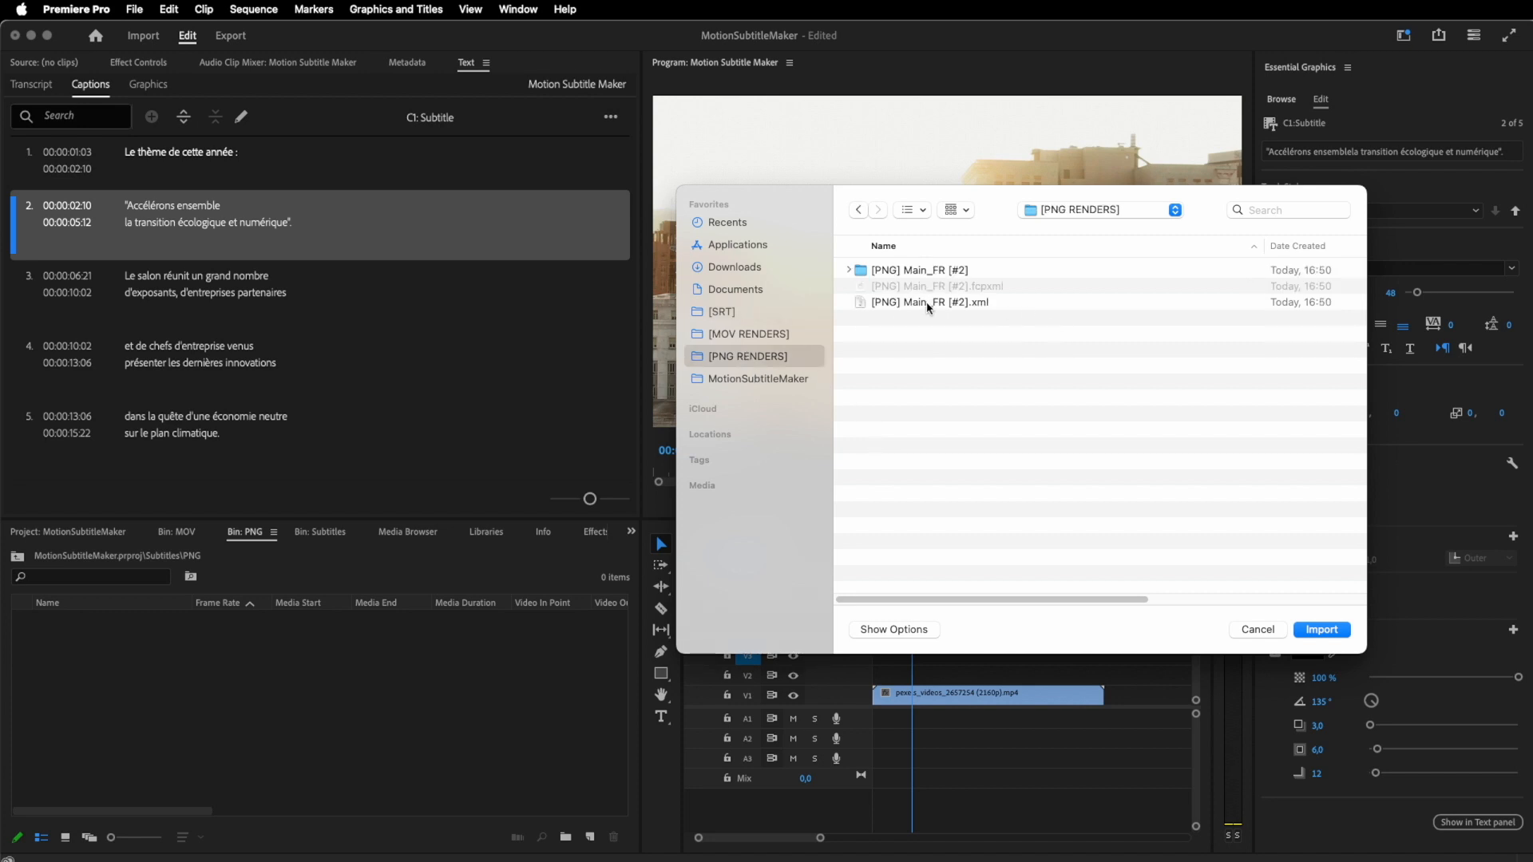
{"action": "double_click", "coordinate": [885, 304]}
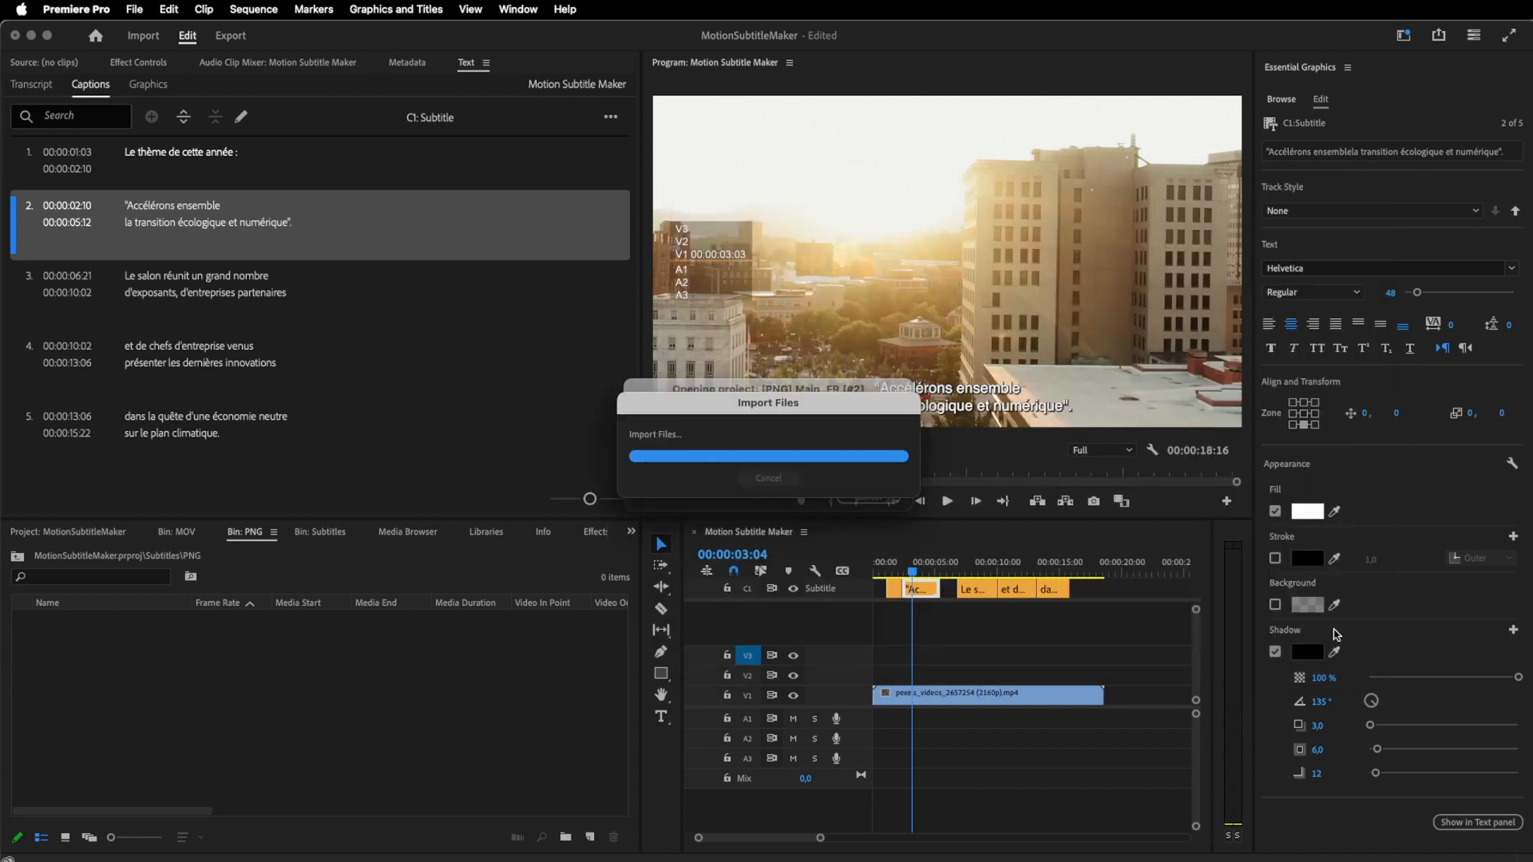
{"action": "left_click", "coordinate": [131, 751]}
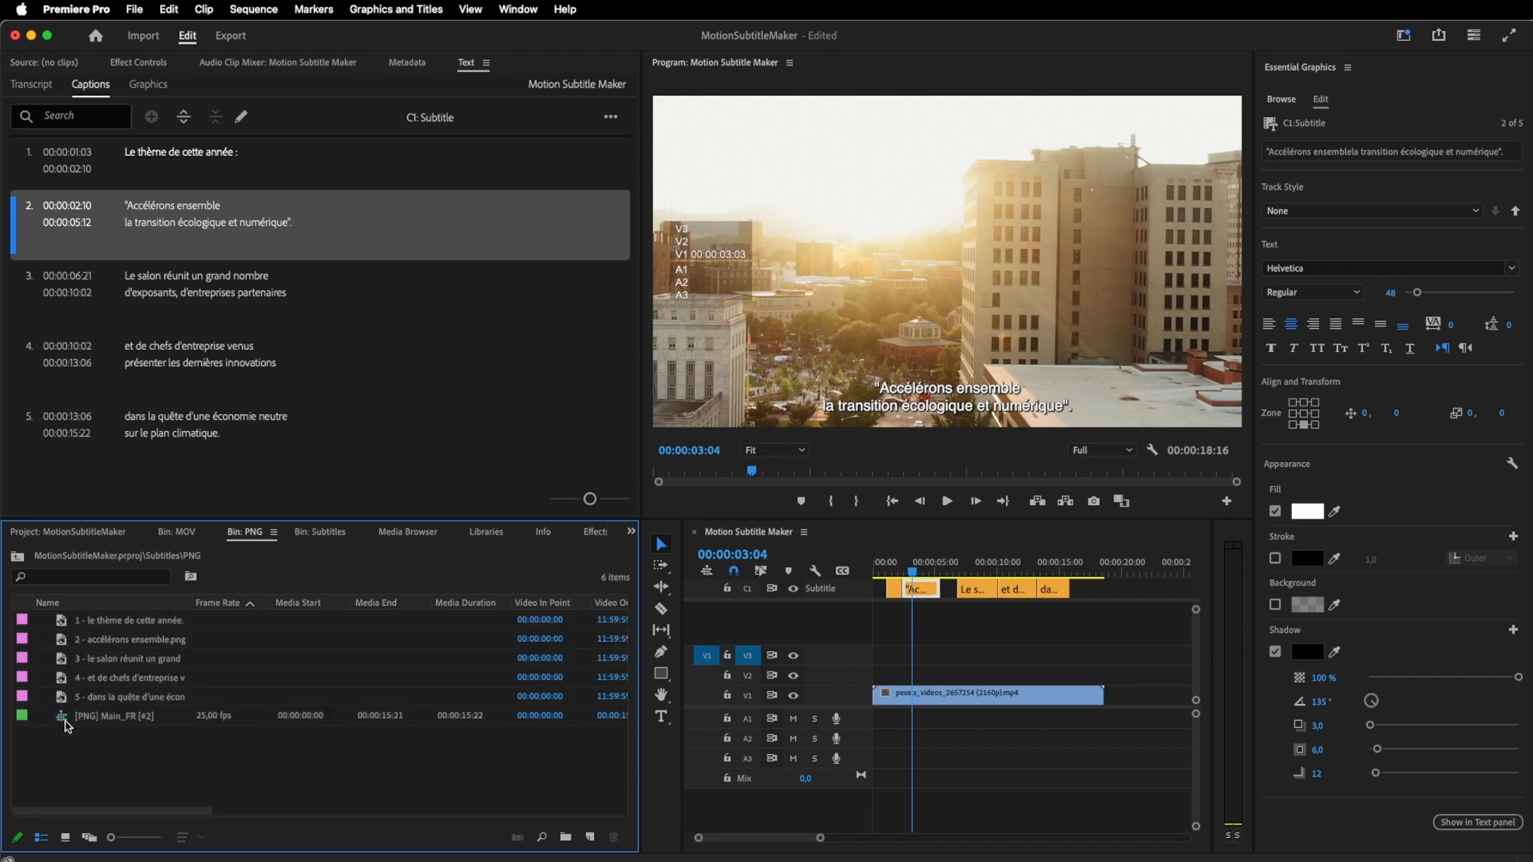
Preview the imported [PNG] Main_FR [#2] sequence and its first still image, then close that sequence
{"action": "double_click", "coordinate": [67, 724]}
{"action": "left_click_drag", "start_coordinate": [881, 566], "coordinate": [1001, 572]}
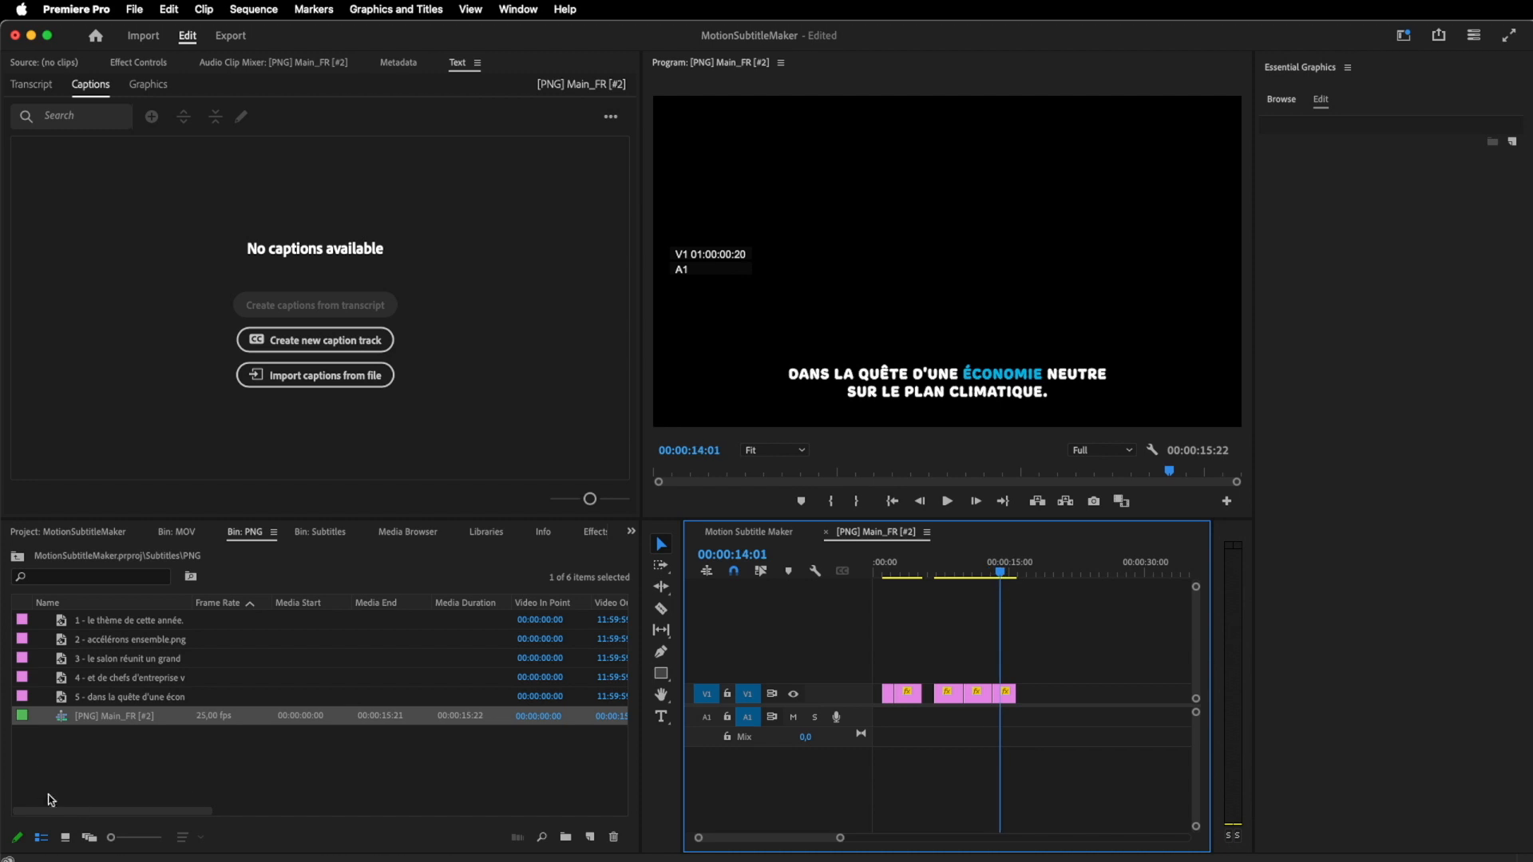
{"action": "double_click", "coordinate": [128, 621]}
{"action": "left_click", "coordinate": [826, 532]}
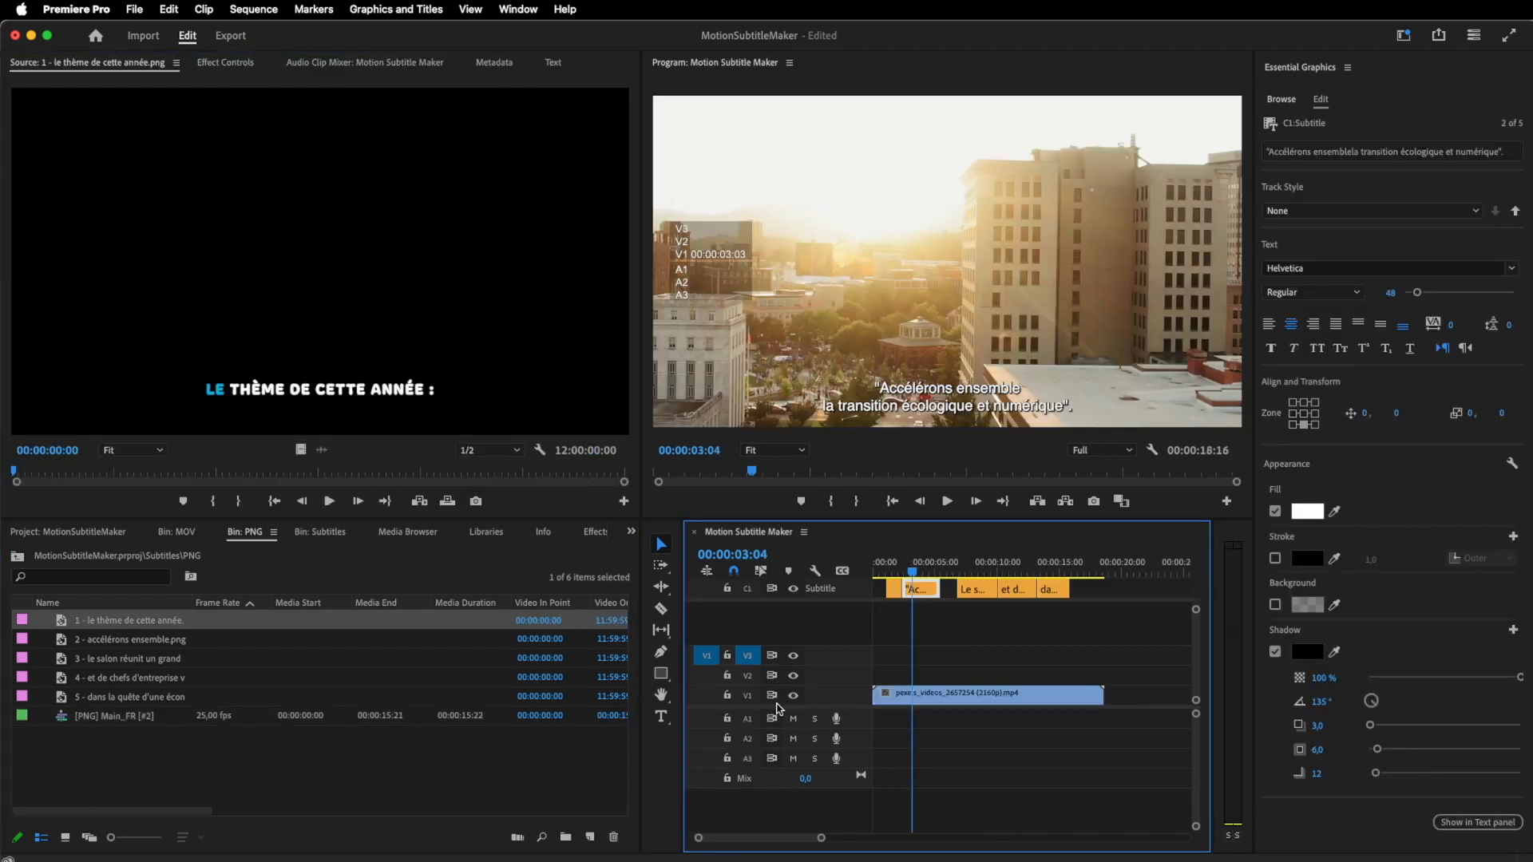
Target track V2, patch the video source to it, and mark an In point at the start of the Motion Subtitle Maker sequence
{"action": "left_click", "coordinate": [747, 675]}
{"action": "left_click", "coordinate": [747, 656]}
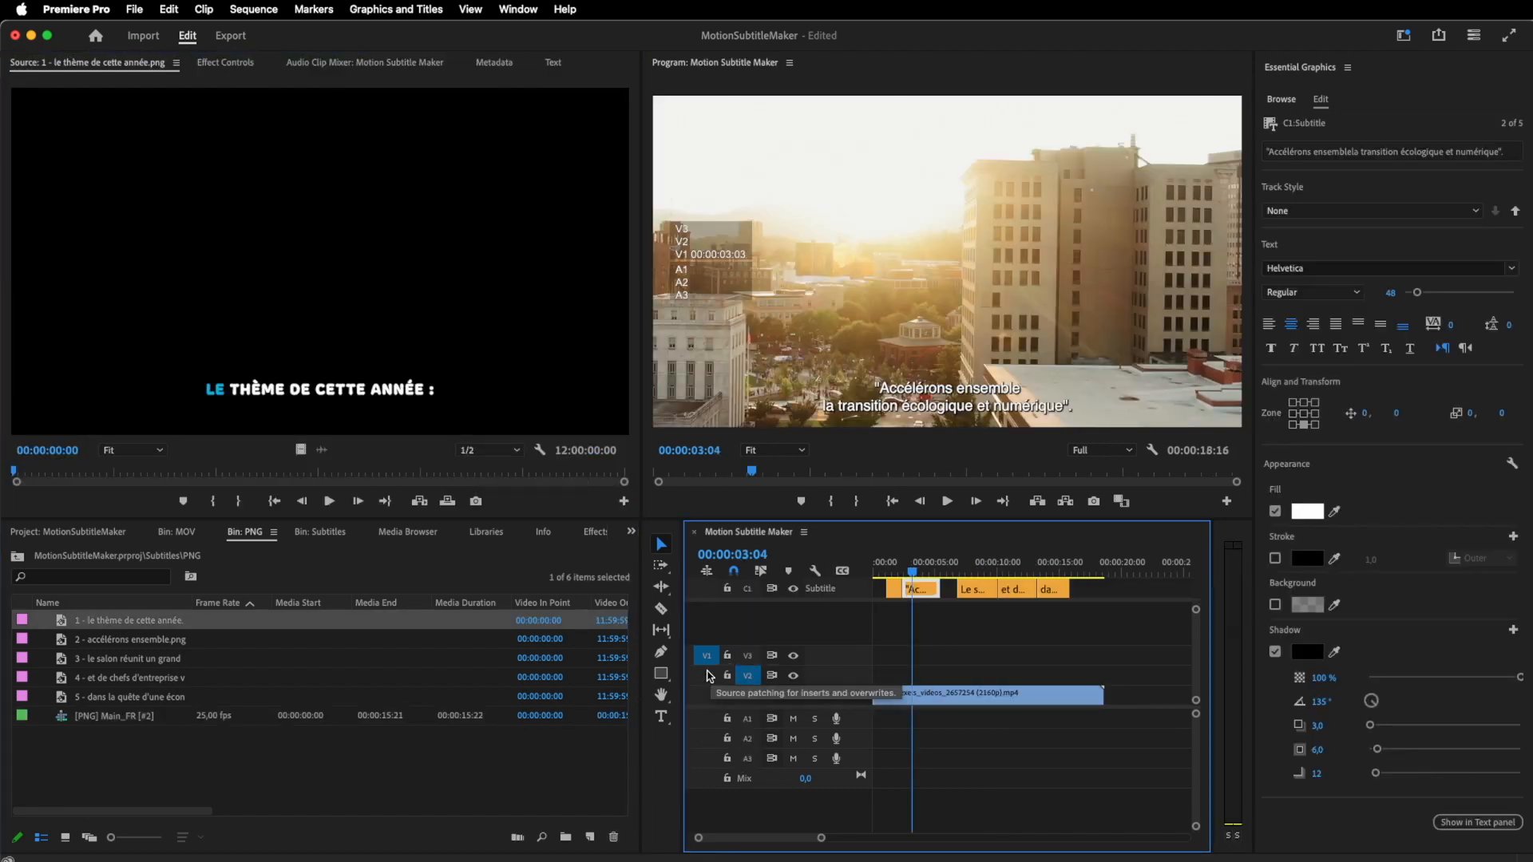
{"action": "left_click", "coordinate": [710, 676]}
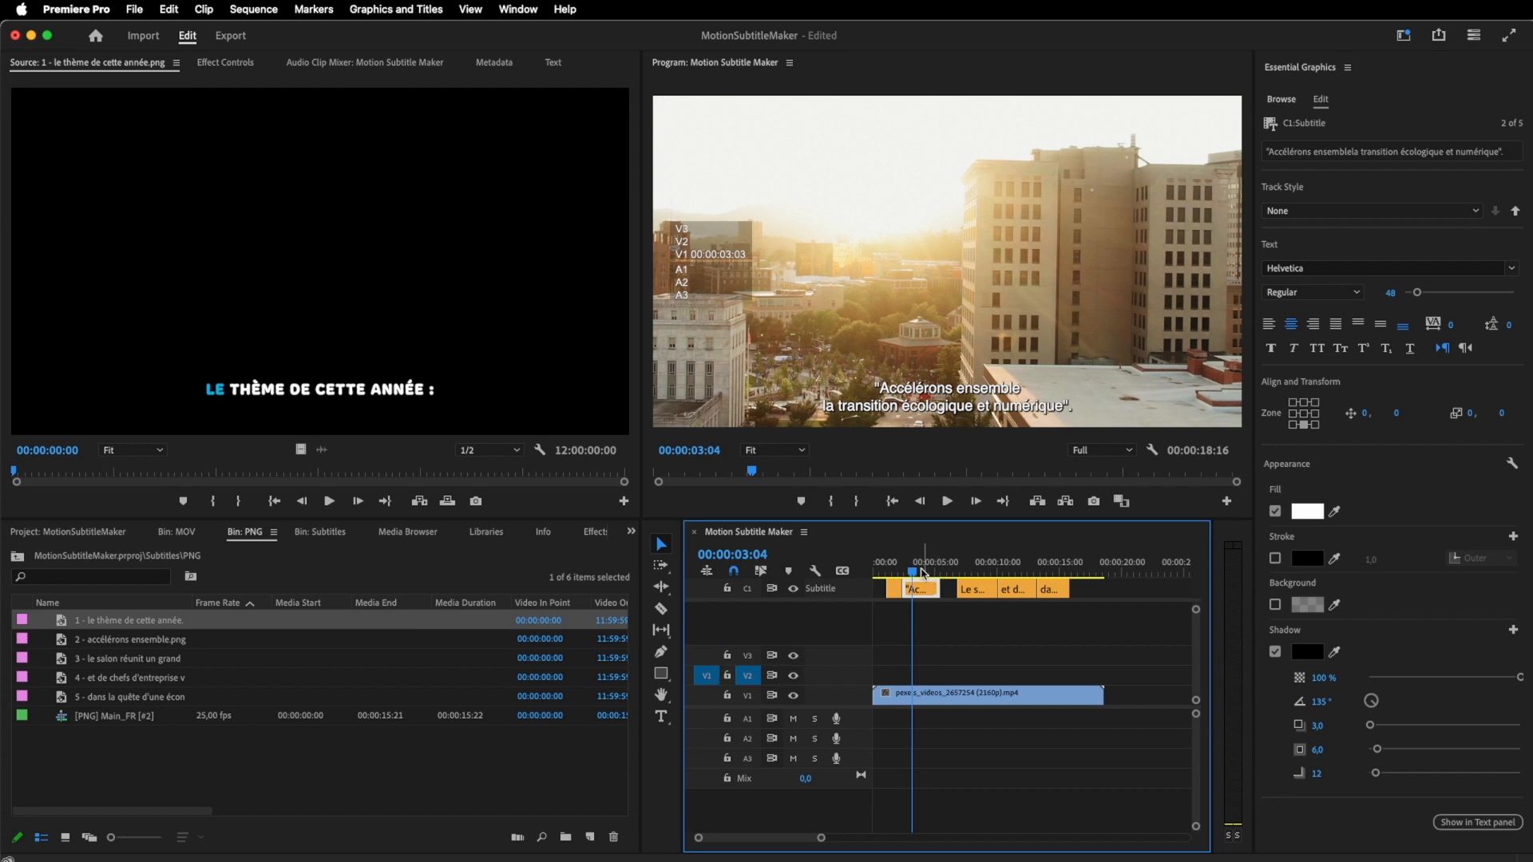
{"action": "key", "text": "Home"}
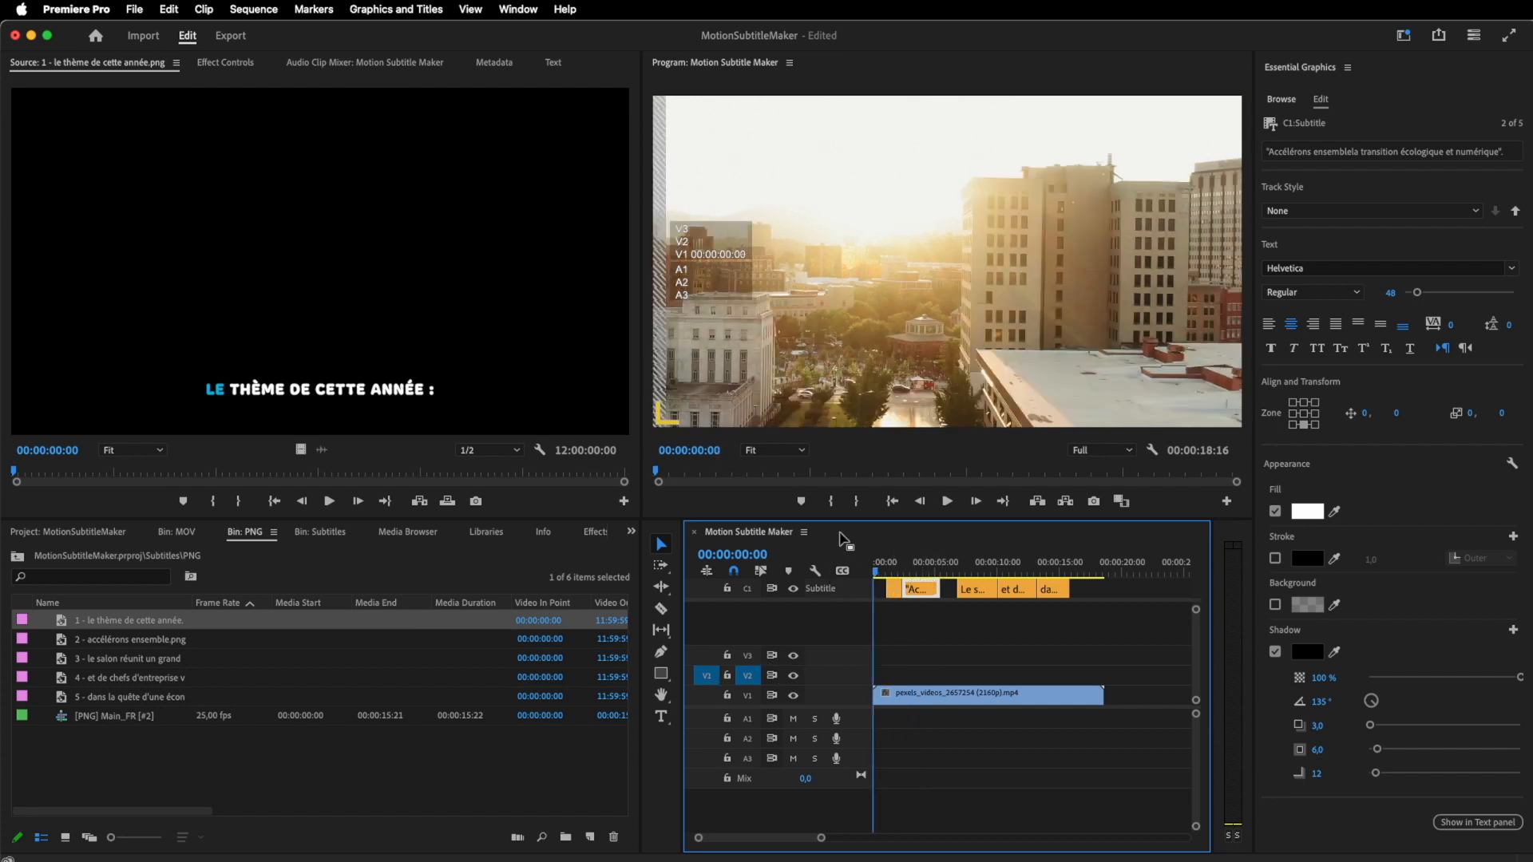
{"action": "left_click", "coordinate": [834, 505]}
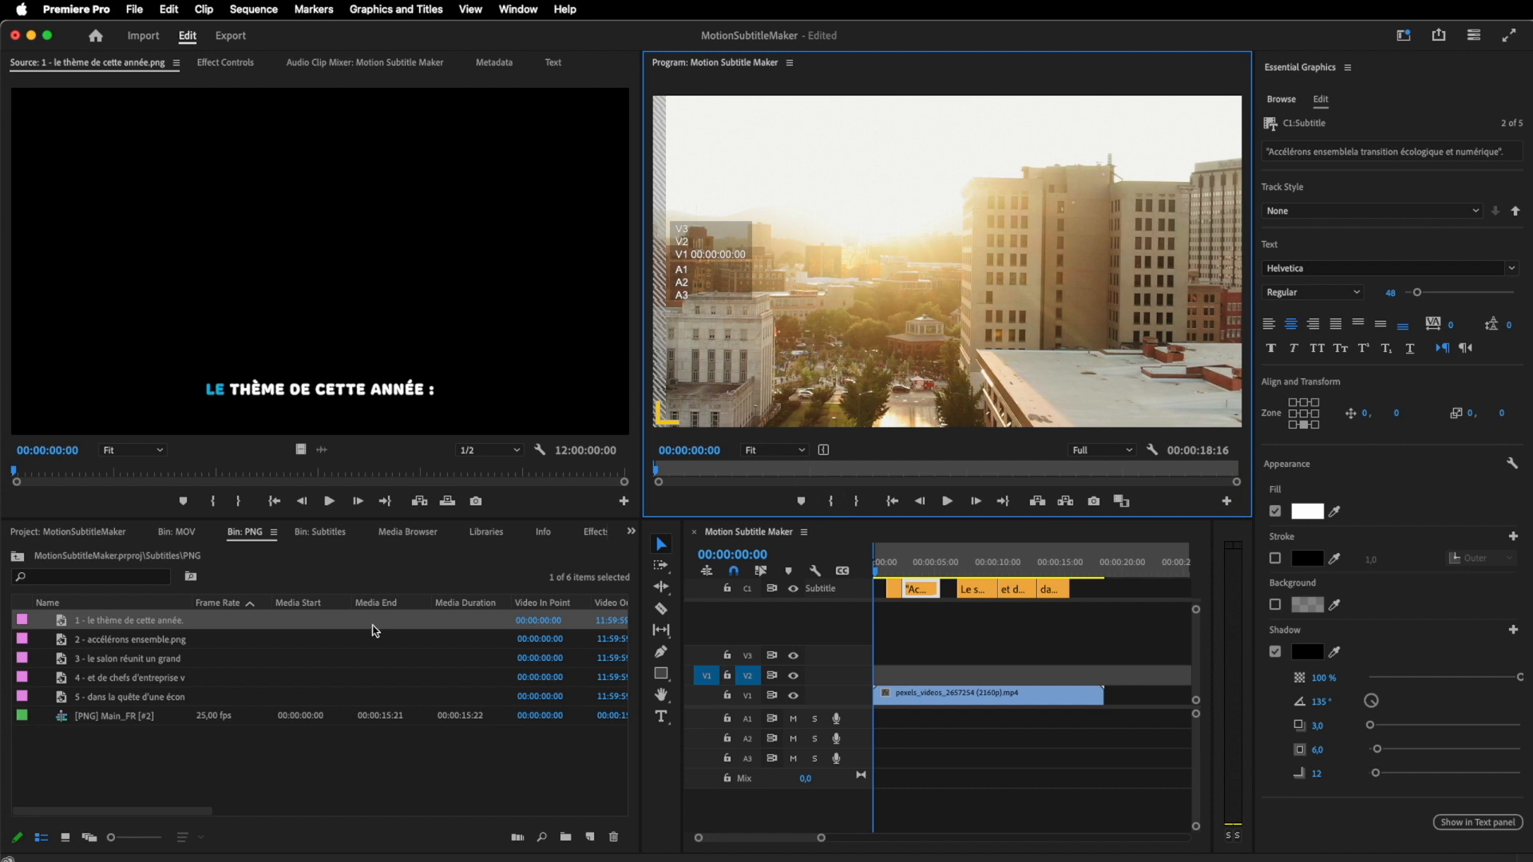
Load the [PNG] Main_FR [#2] sequence in the Source Monitor, mark its In point, and overwrite its clips onto V2
{"action": "left_click", "coordinate": [62, 719]}
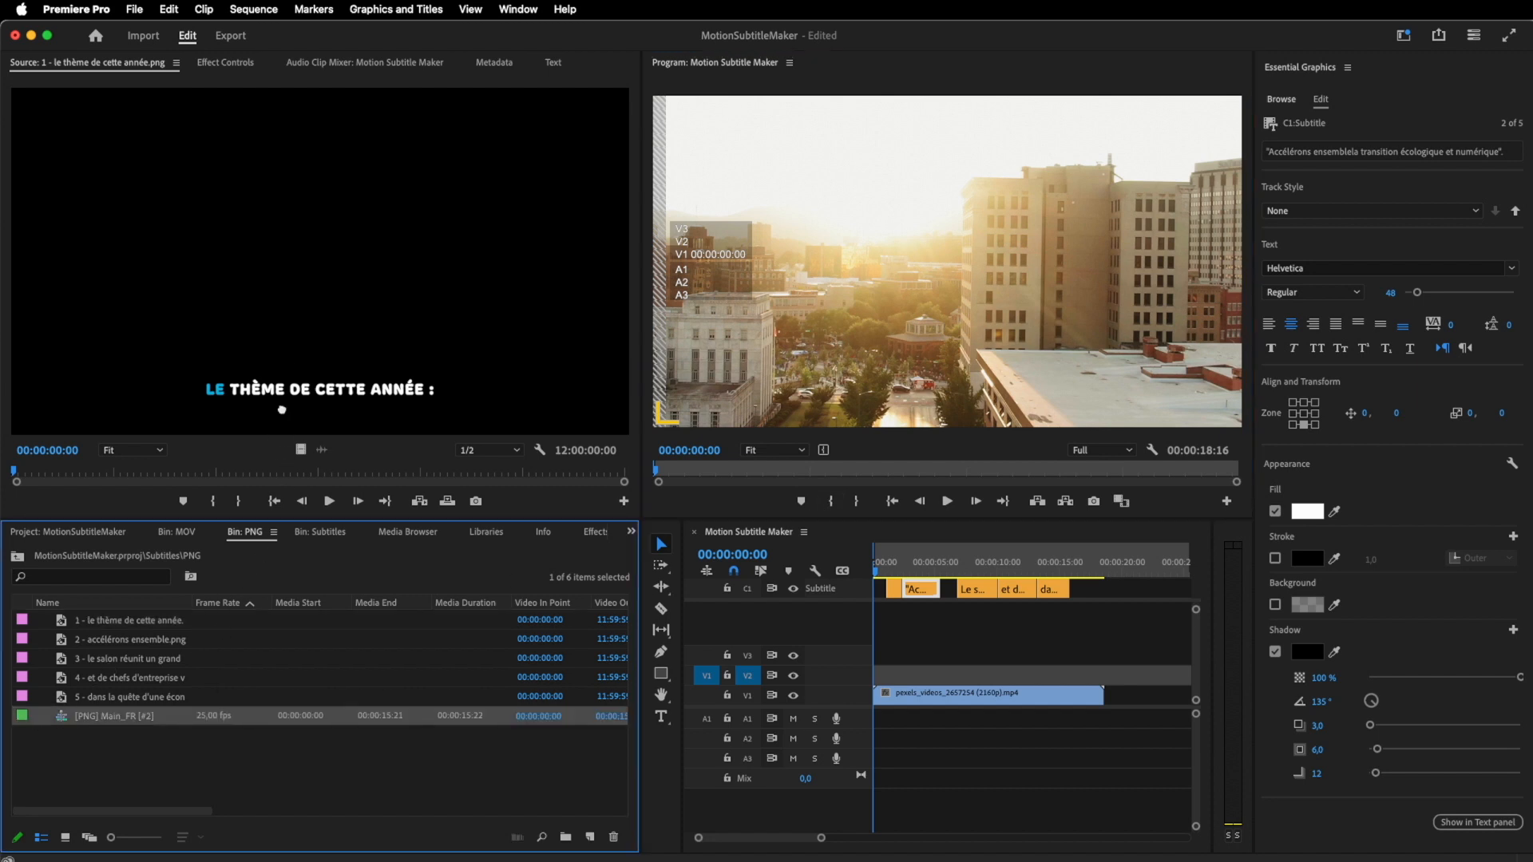
{"action": "left_click_drag", "start_coordinate": [292, 336], "coordinate": [294, 339]}
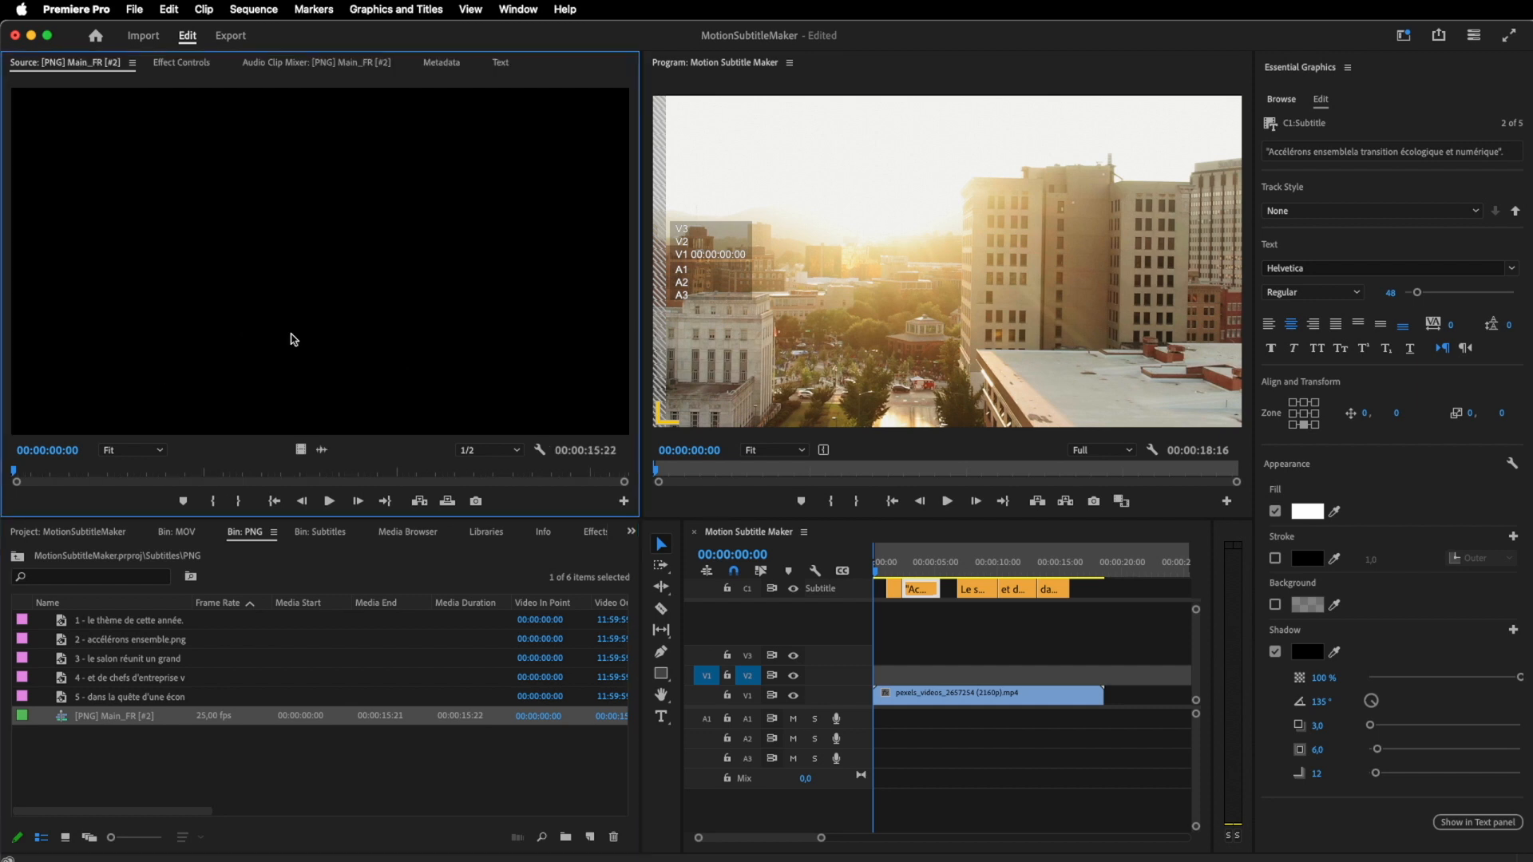
{"action": "left_click", "coordinate": [215, 502]}
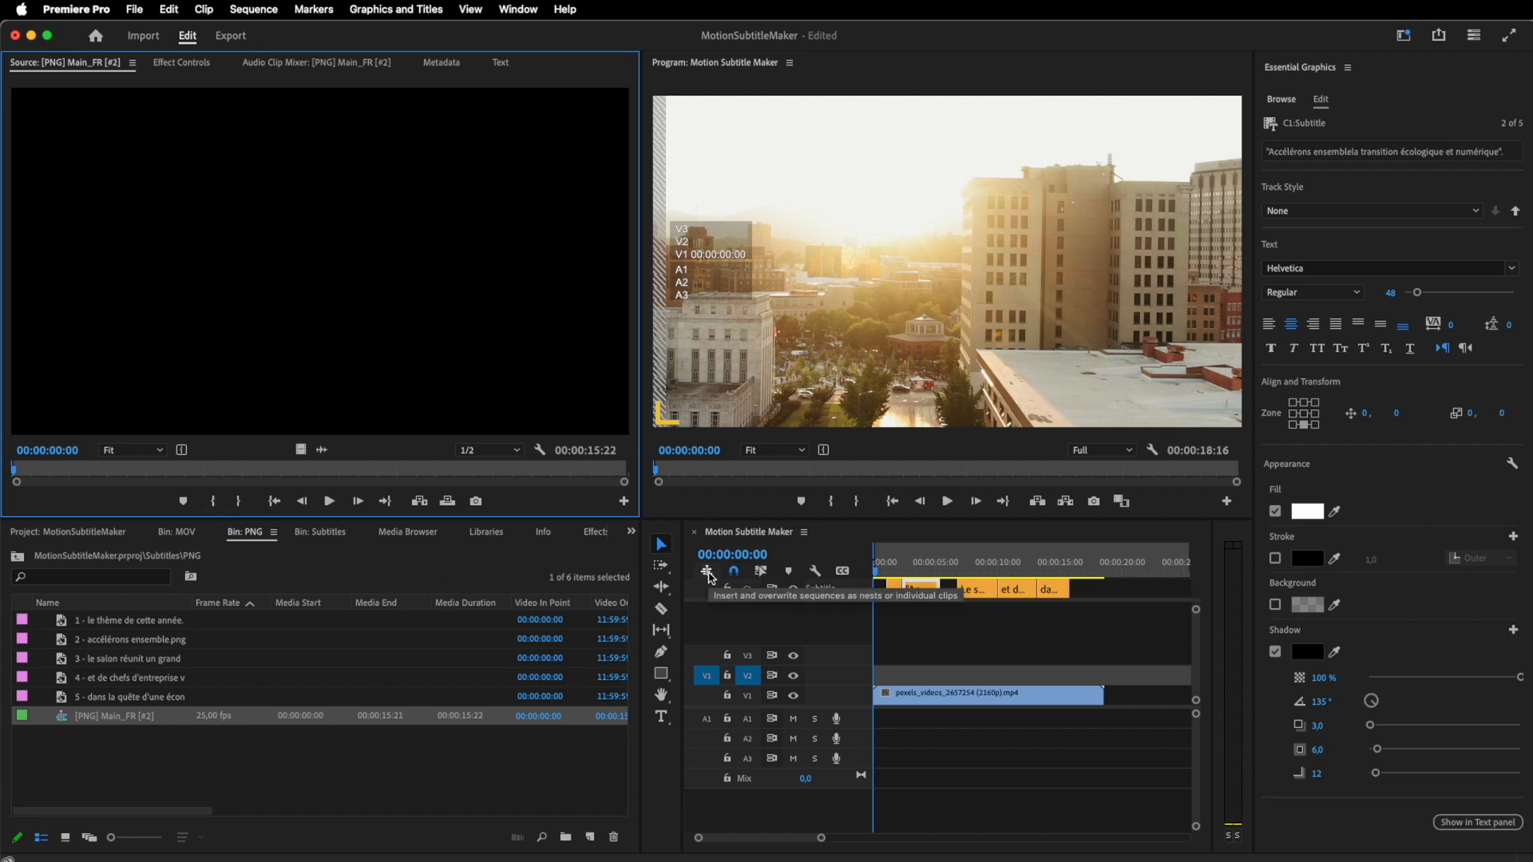
{"action": "left_click", "coordinate": [448, 505]}
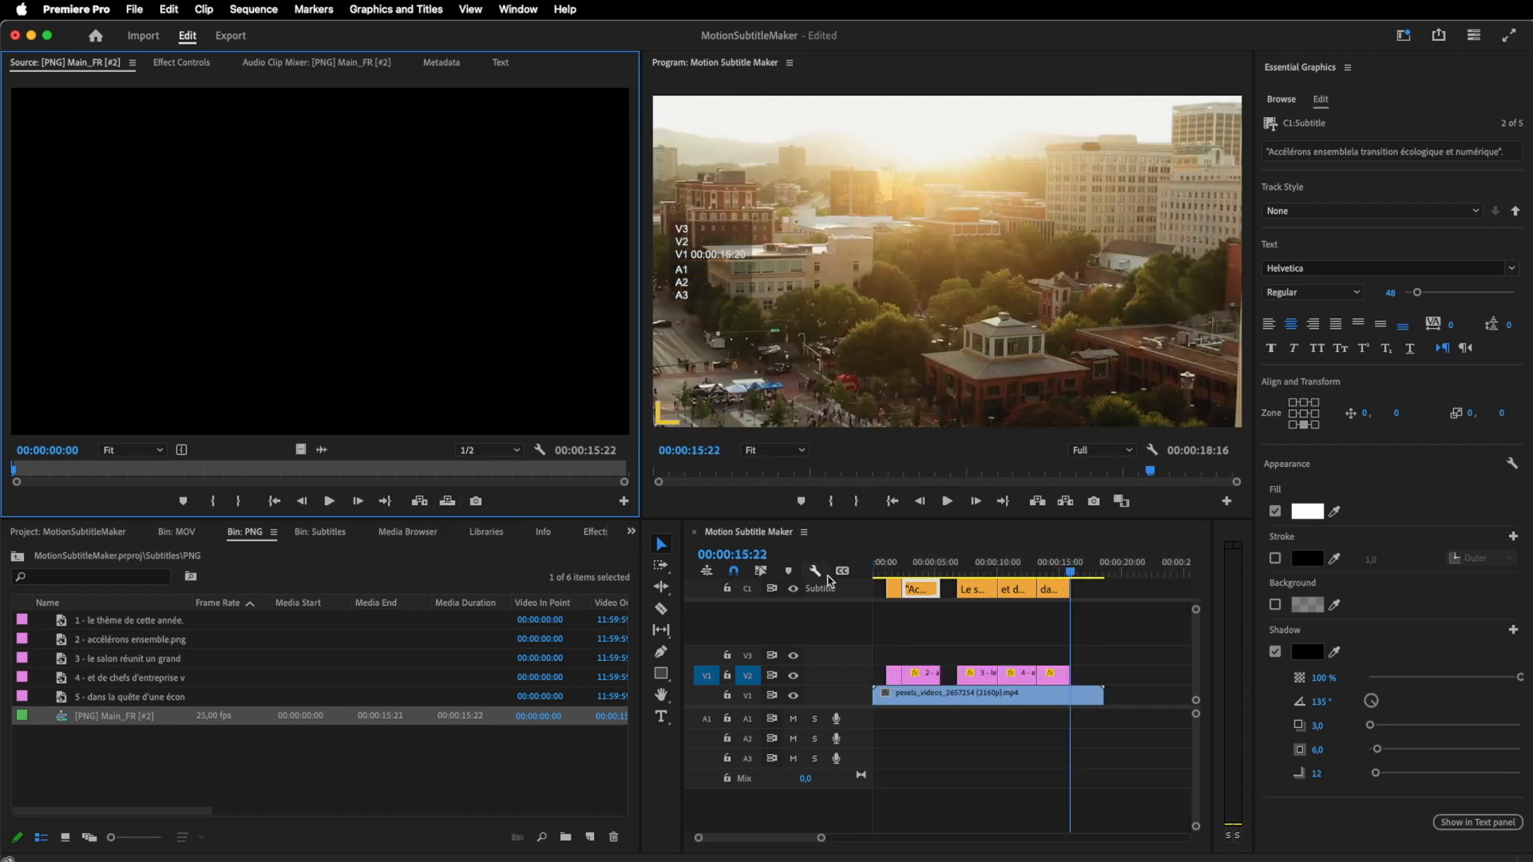
Hide the Subtitle caption track and play the Motion Subtitle Maker sequence with the styled still-image subtitles
{"action": "left_click", "coordinate": [886, 562]}
{"action": "left_click_drag", "start_coordinate": [889, 561], "coordinate": [897, 562]}
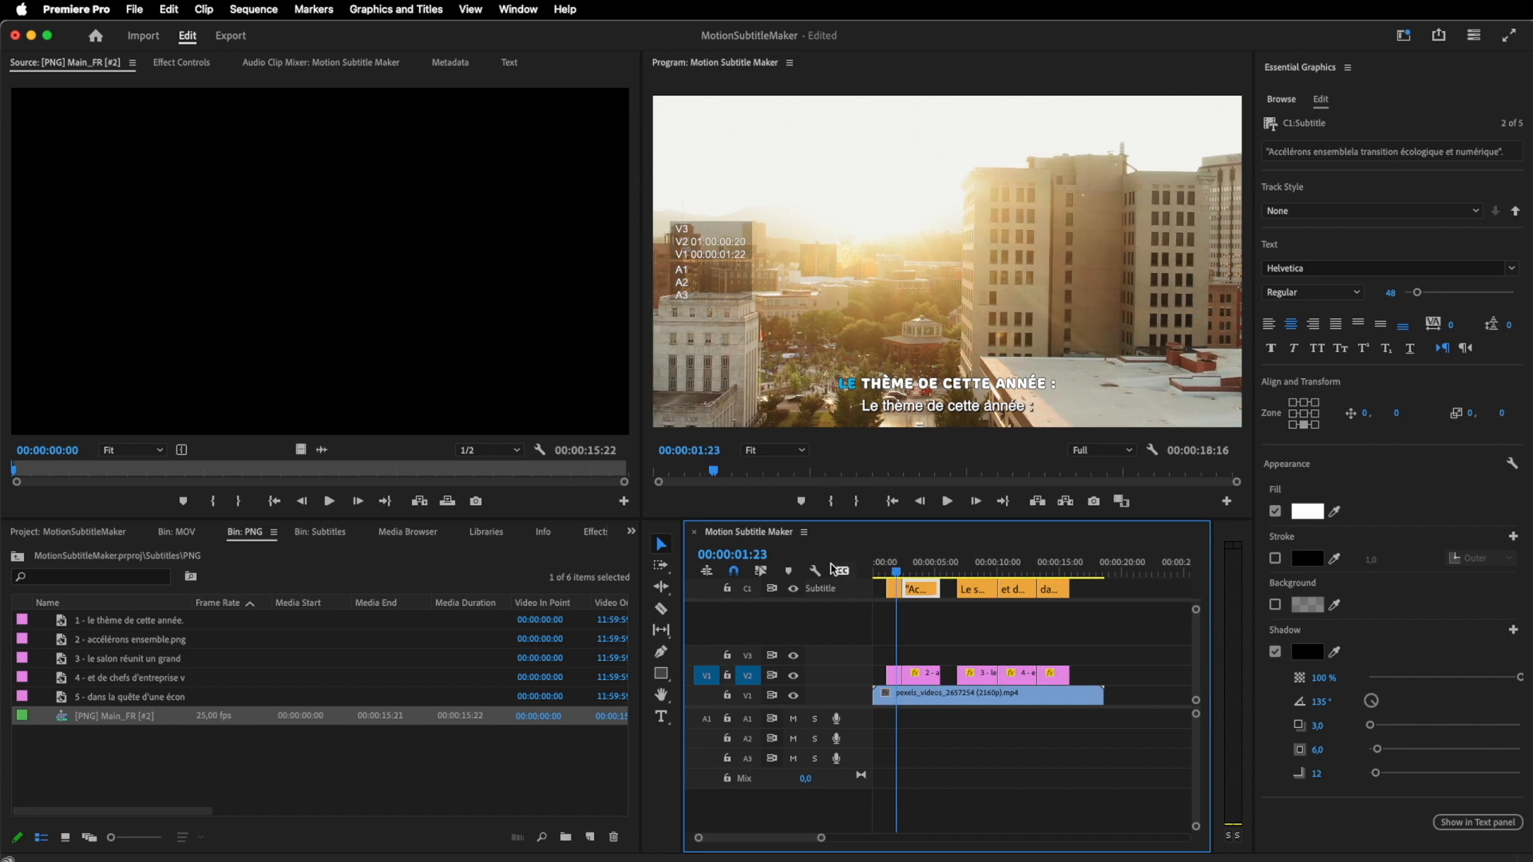
{"action": "left_click", "coordinate": [795, 591]}
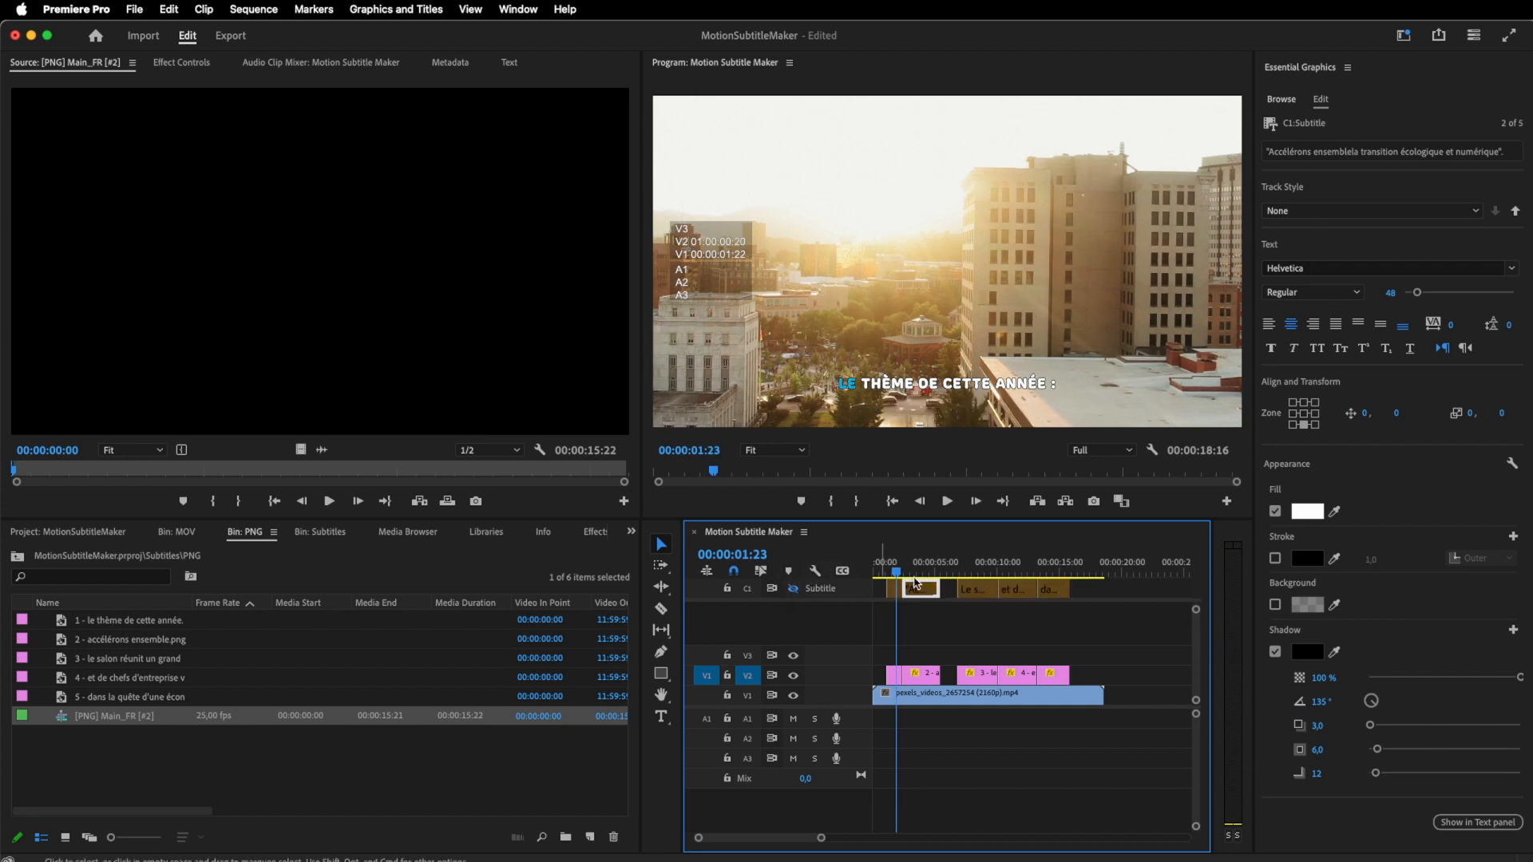
{"action": "left_click", "coordinate": [949, 501]}
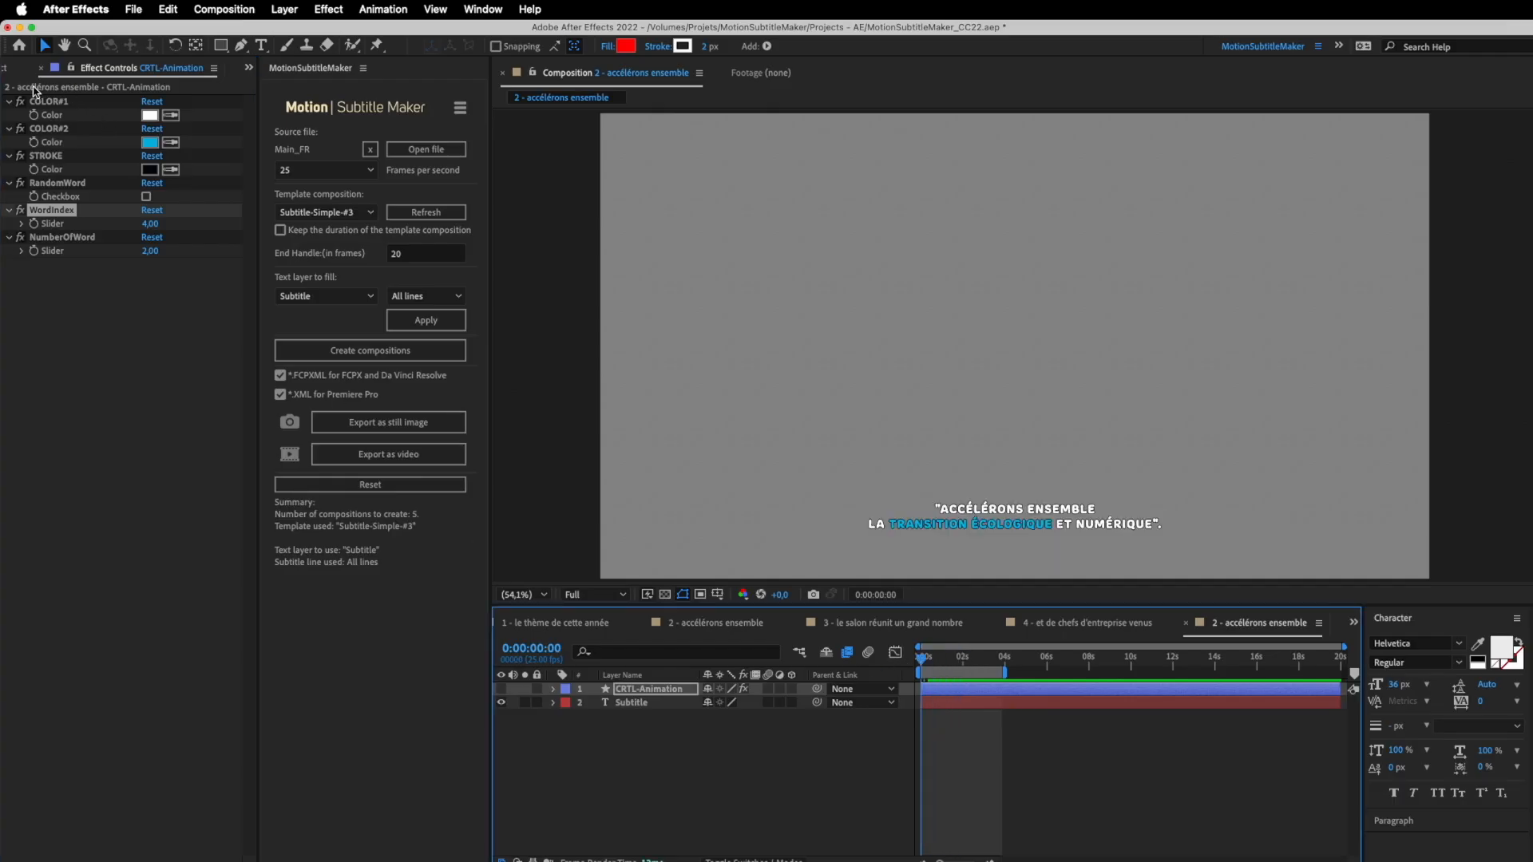
In After Effects, show the project items and select composition 4 - et de chefs d'entreprise venus in Main_FR [#2]
{"action": "left_click", "coordinate": [6, 70]}
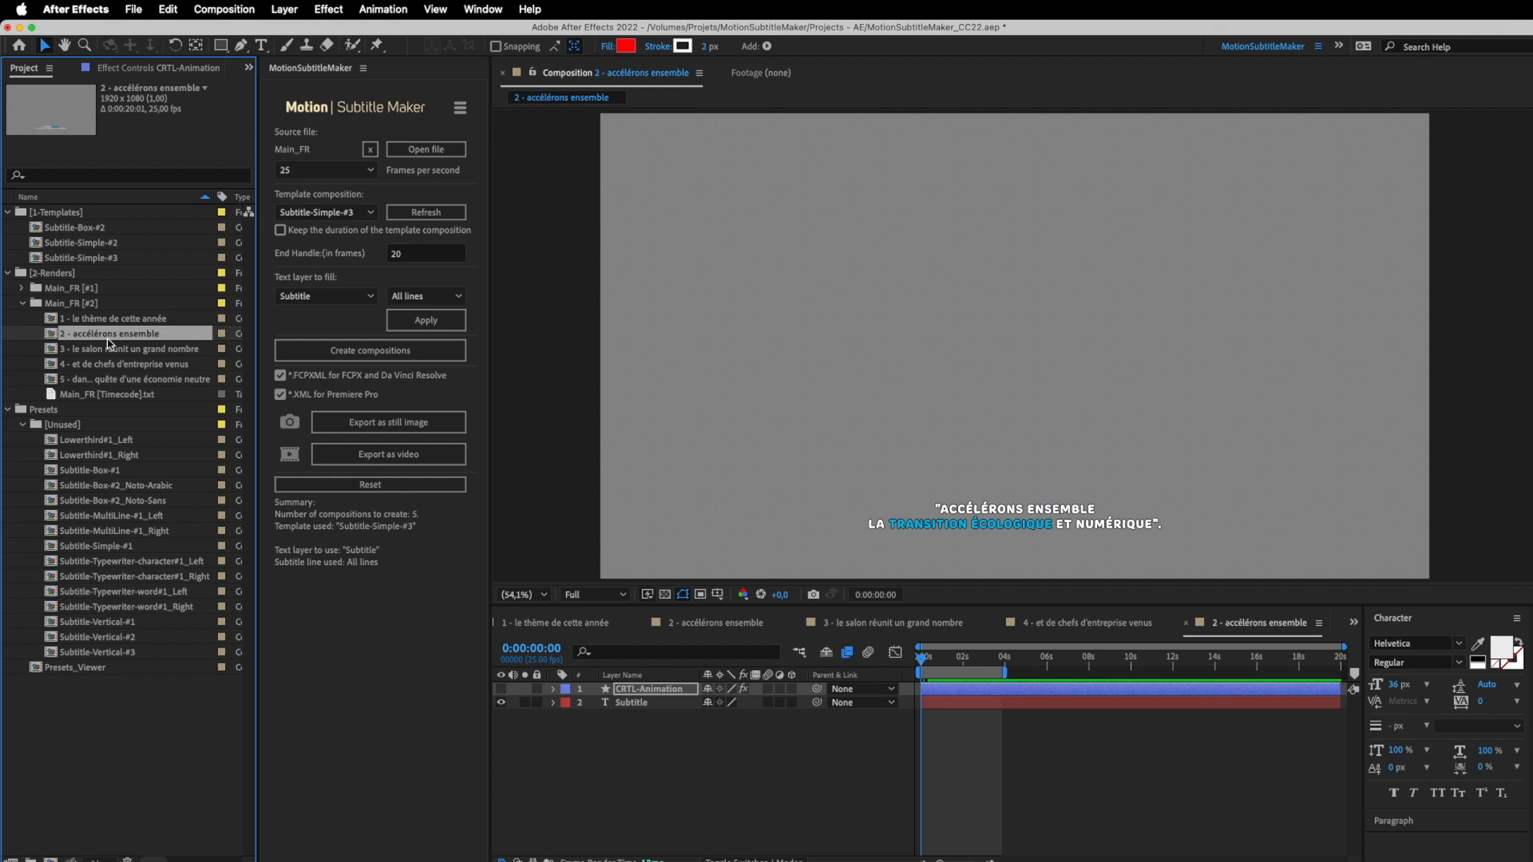
{"action": "left_click", "coordinate": [378, 644]}
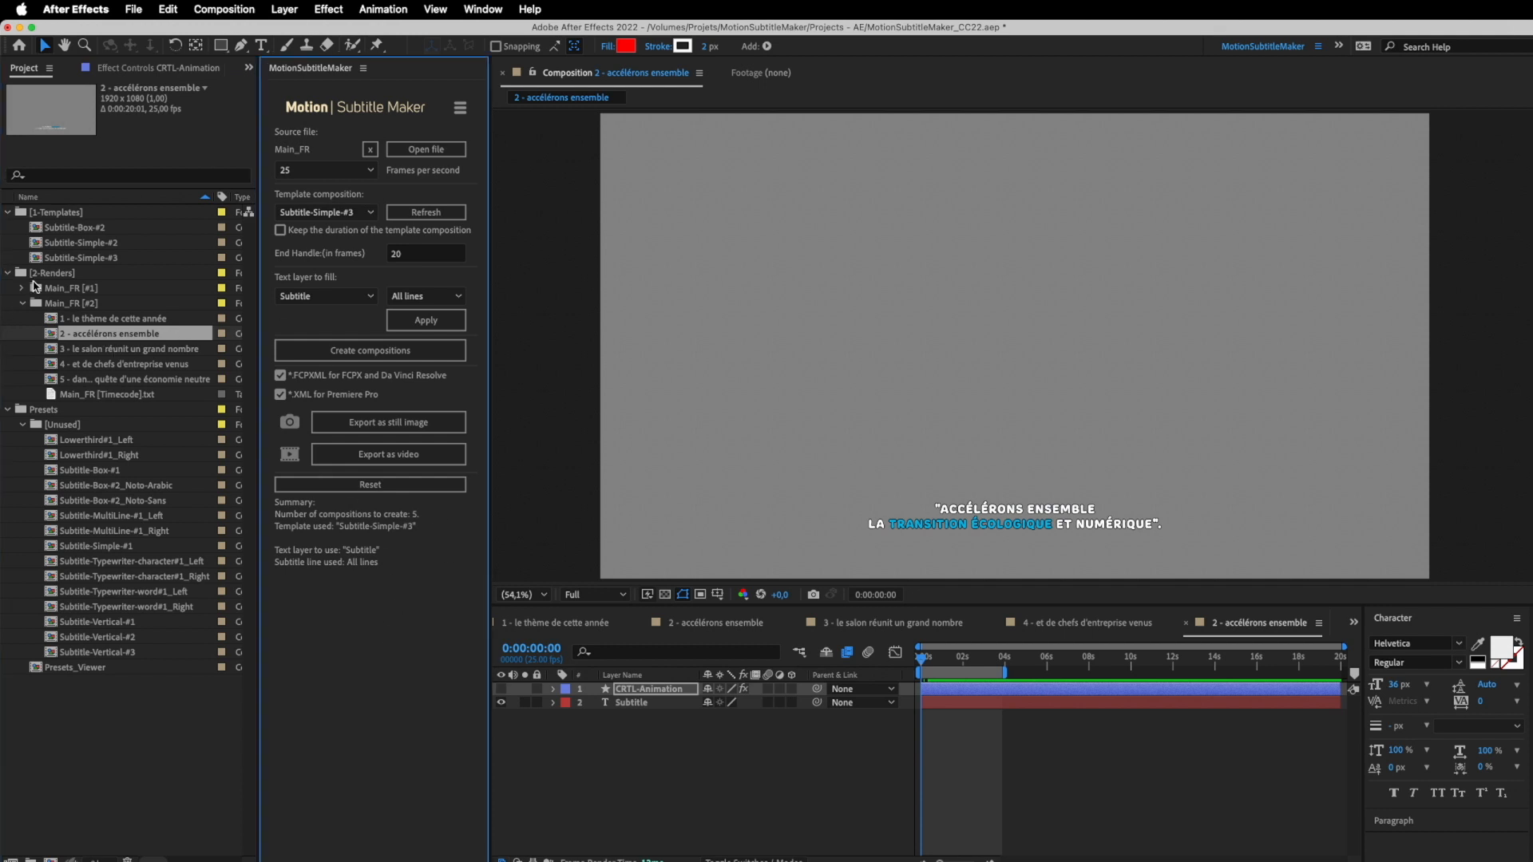
{"action": "left_click", "coordinate": [112, 318]}
{"action": "left_click", "coordinate": [103, 366]}
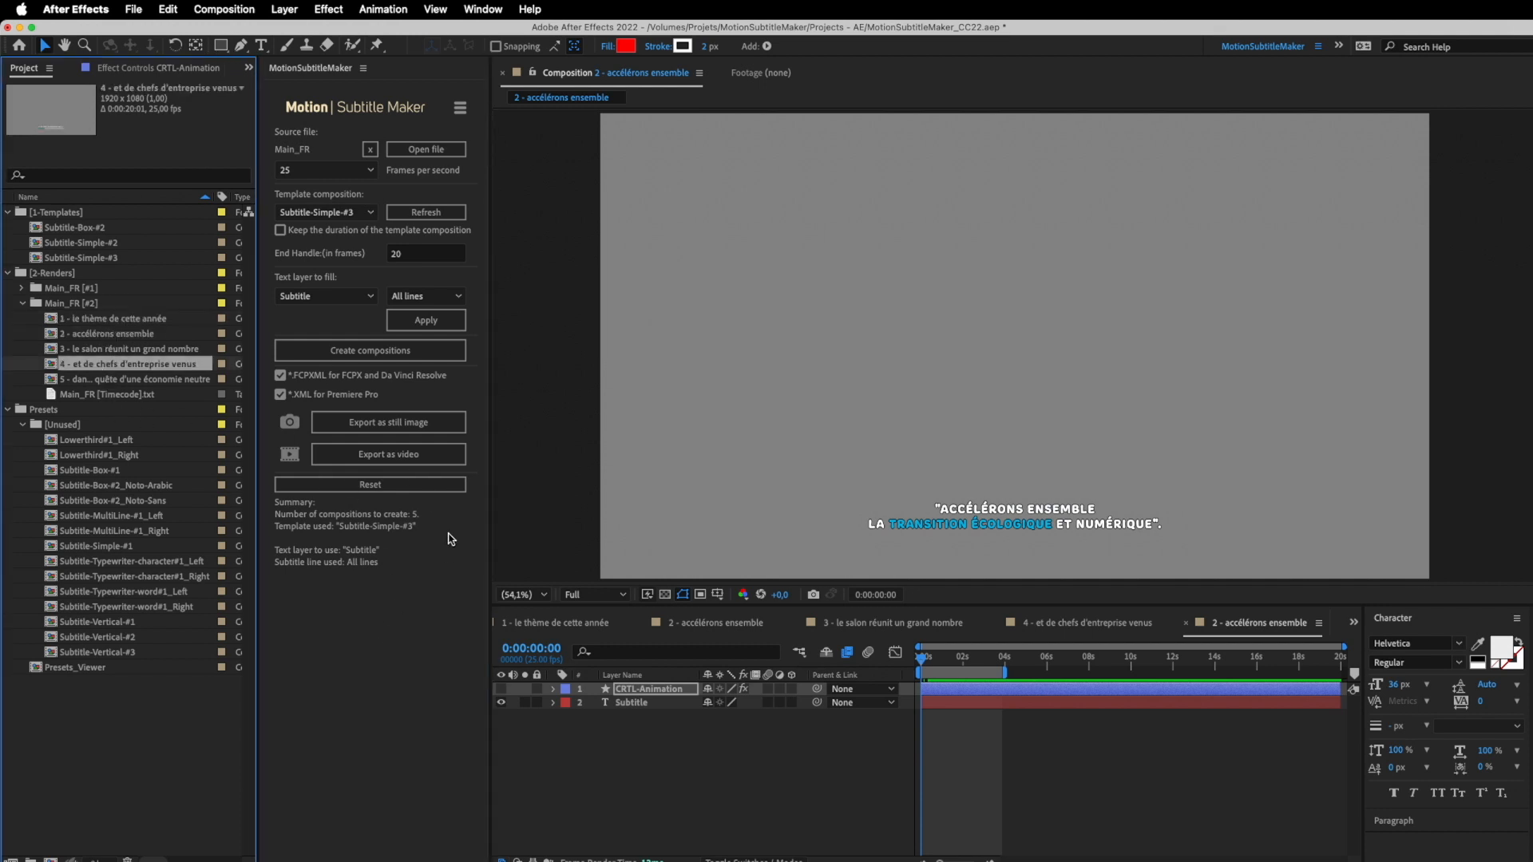
Turn off the FCPXML option and export the Main_FR [#2] compositions as video, saving Main_FR [#2].xml in [MOV RENDERS]
{"action": "left_click", "coordinate": [406, 455]}
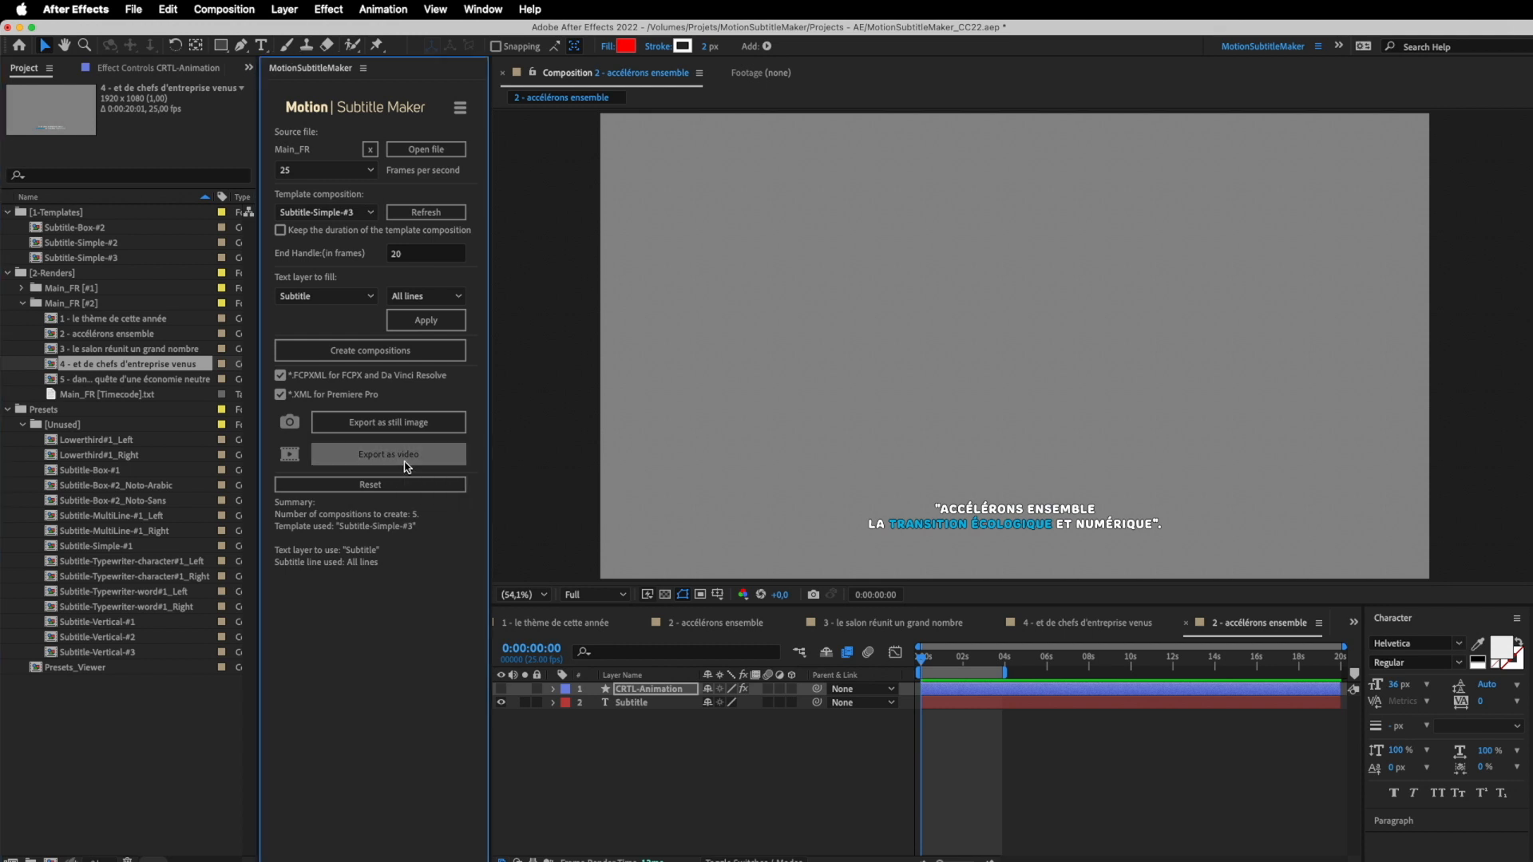
{"action": "key", "text": "Return"}
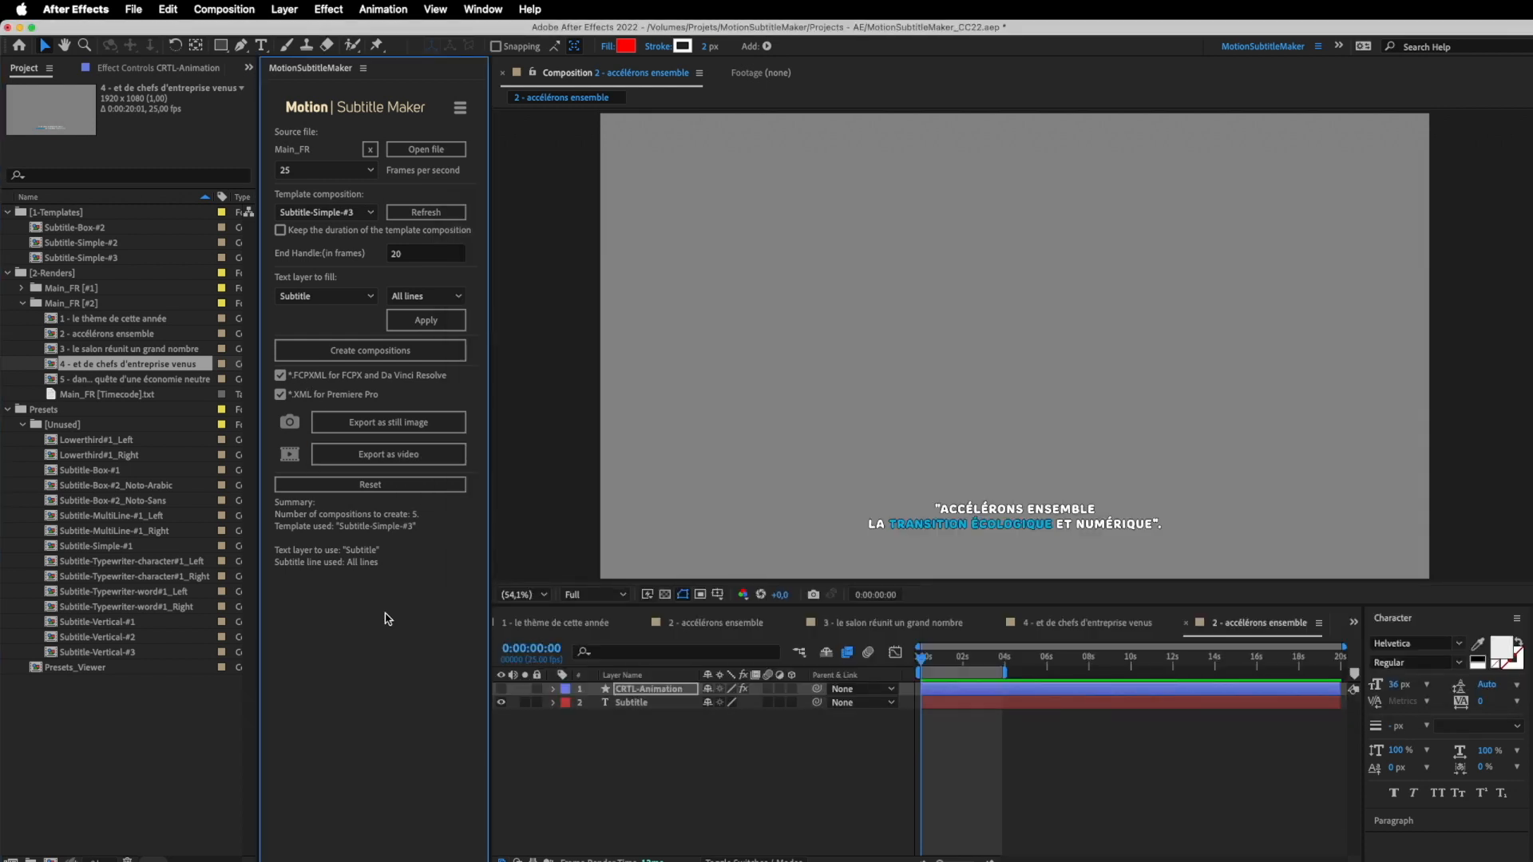
{"action": "left_click", "coordinate": [281, 375]}
{"action": "left_click", "coordinate": [412, 463]}
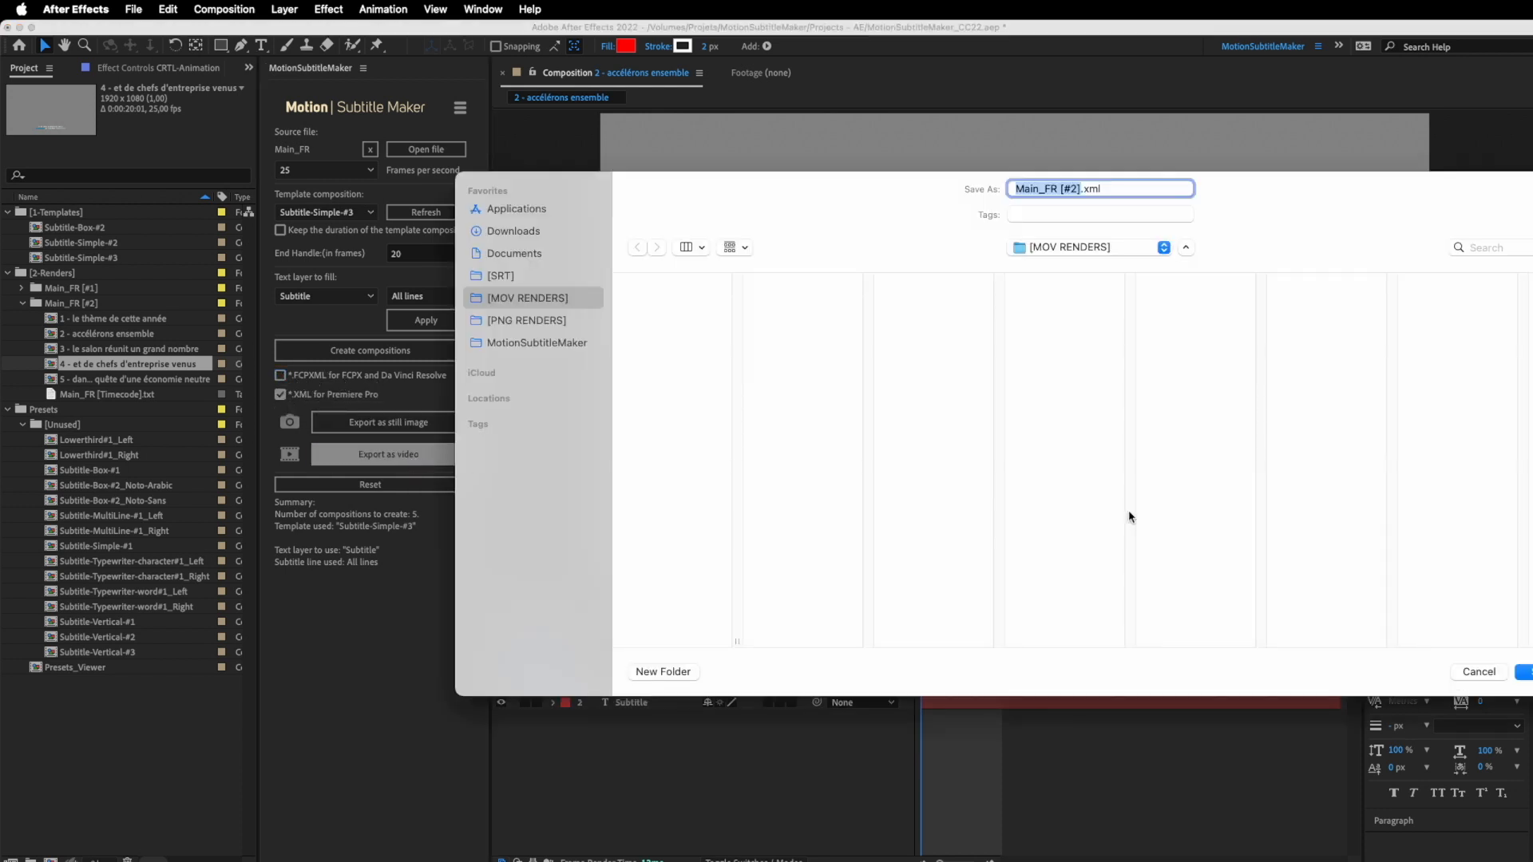
{"action": "key", "text": "Return"}
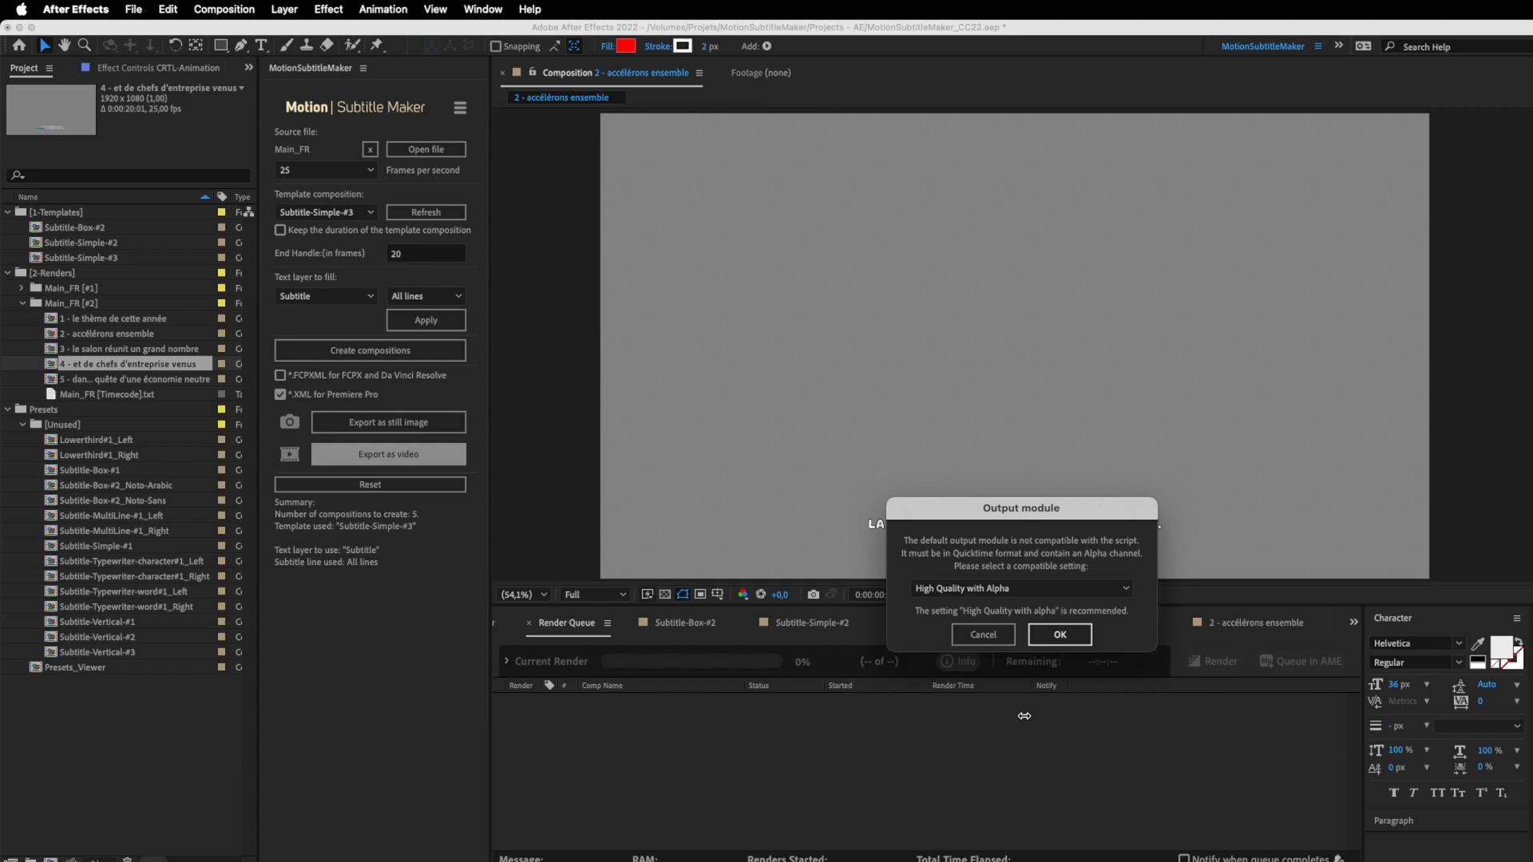
Choose the High Quality with Alpha output module for the video export and start the render
{"action": "left_click", "coordinate": [1112, 593]}
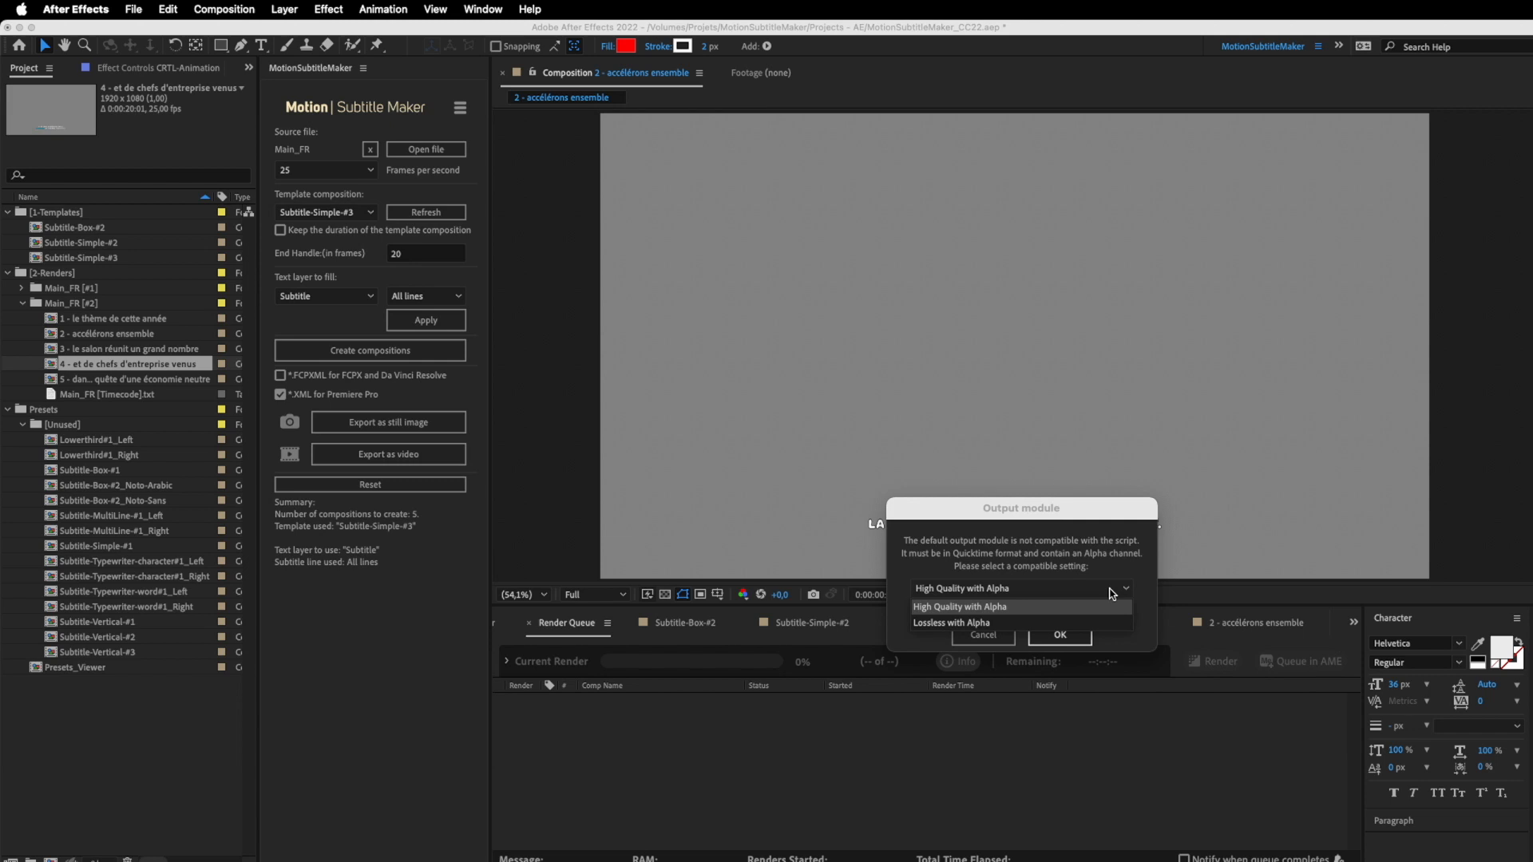
{"action": "left_click", "coordinate": [1107, 606]}
{"action": "left_click", "coordinate": [1082, 639]}
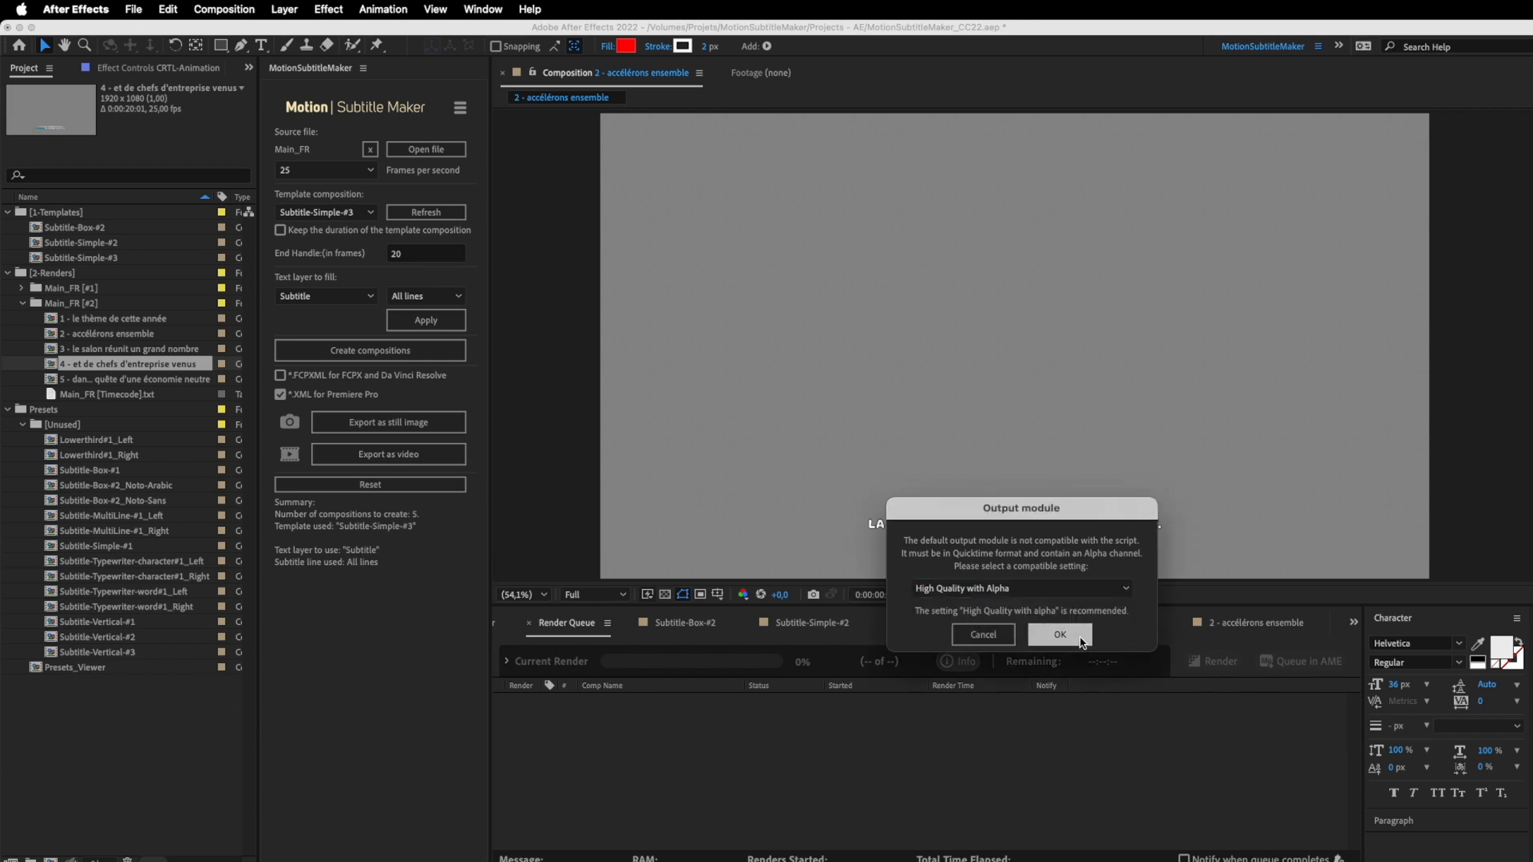
{"action": "left_click", "coordinate": [1210, 661]}
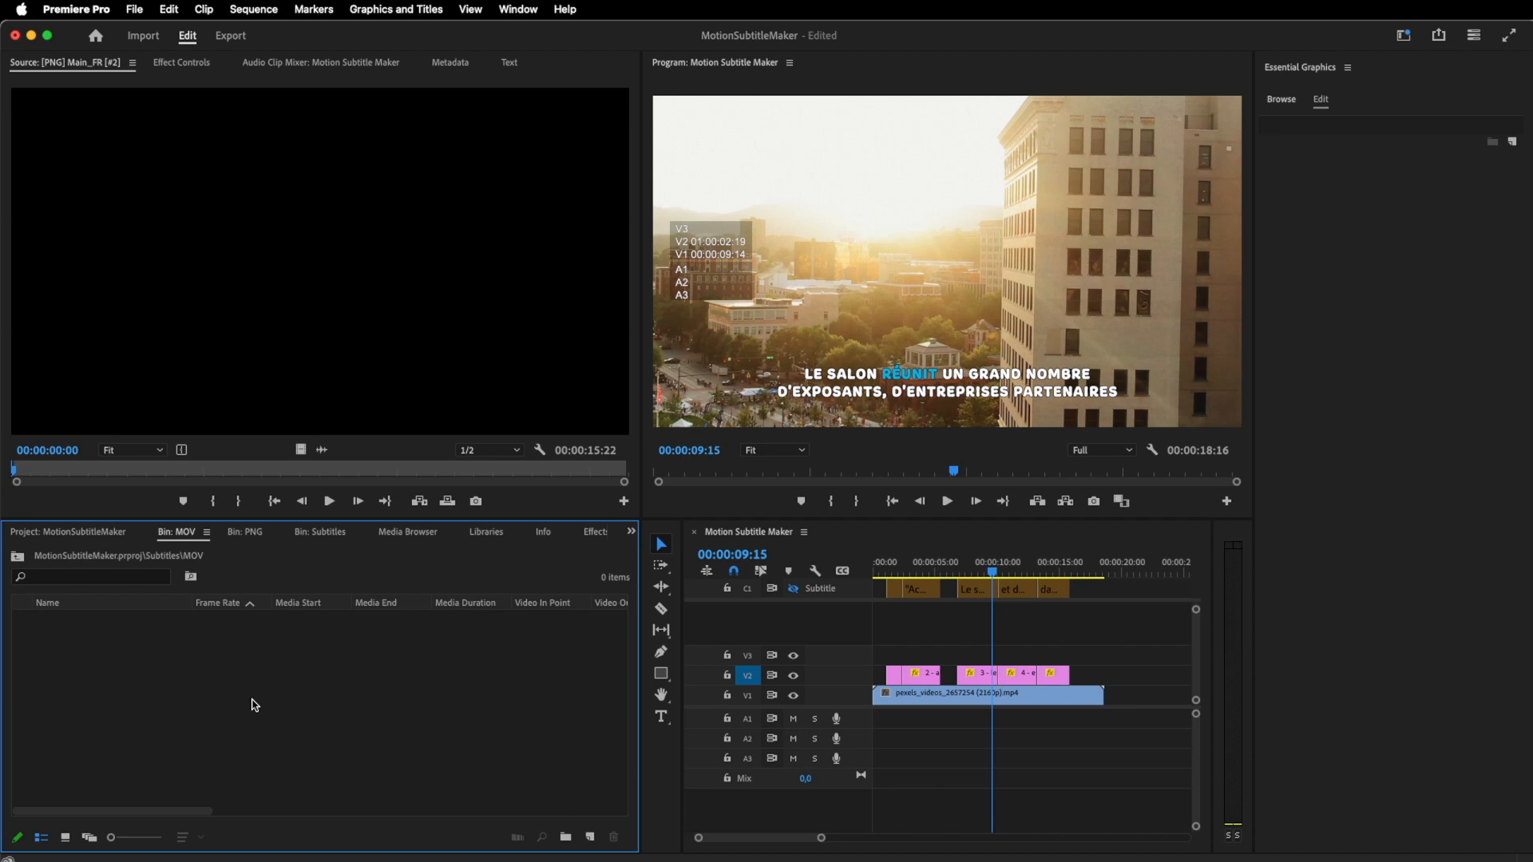
Switch to Premiere Pro, import Main_FR [#2].xml from [MOV RENDERS] into the MOV bin, and play back its subtitle sequence
{"action": "double_click", "coordinate": [254, 705]}
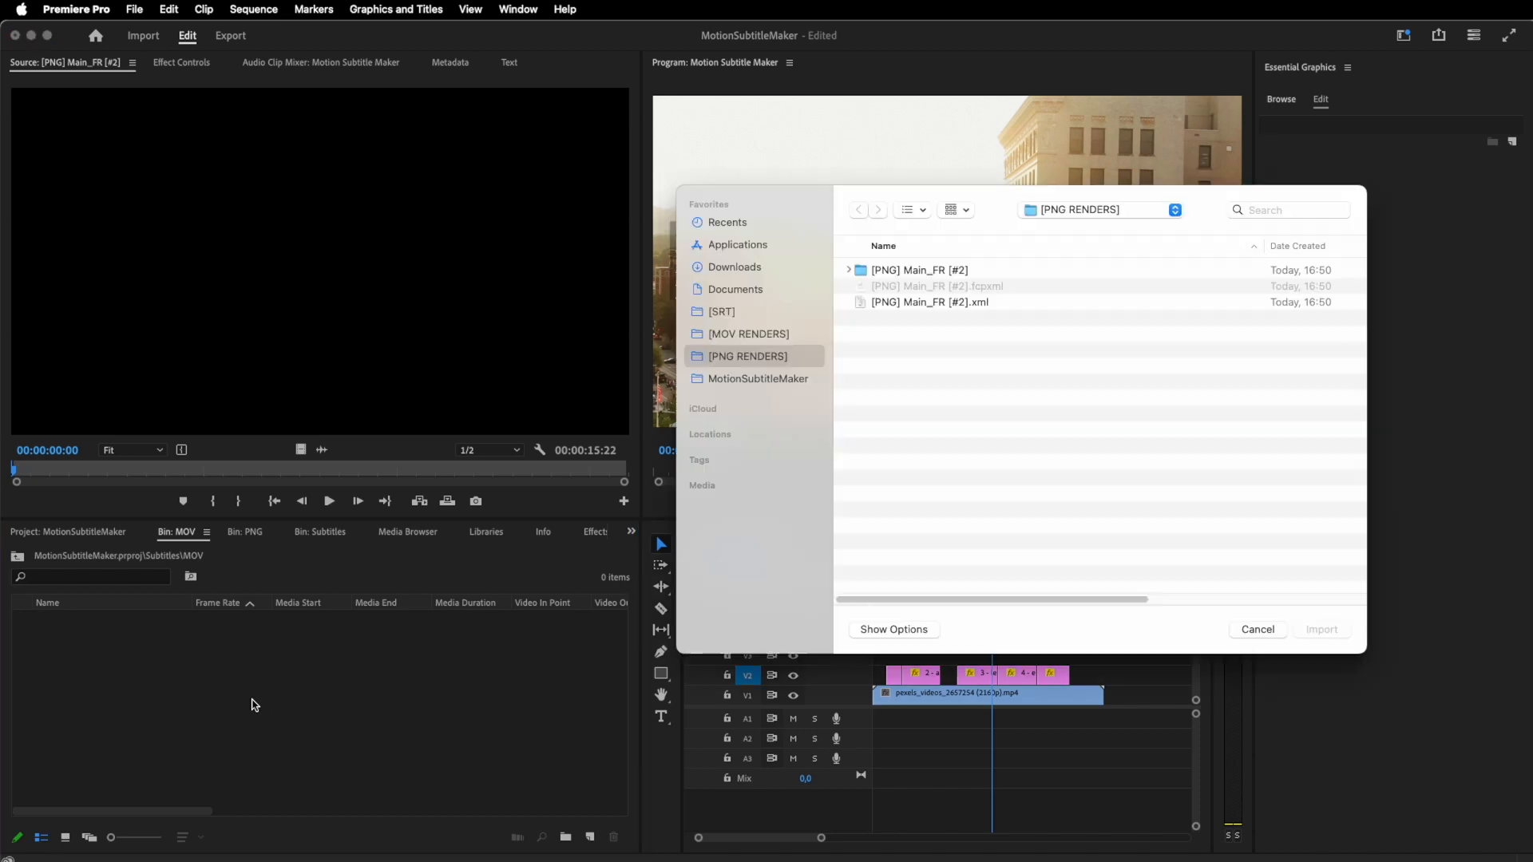
{"action": "left_click", "coordinate": [775, 337]}
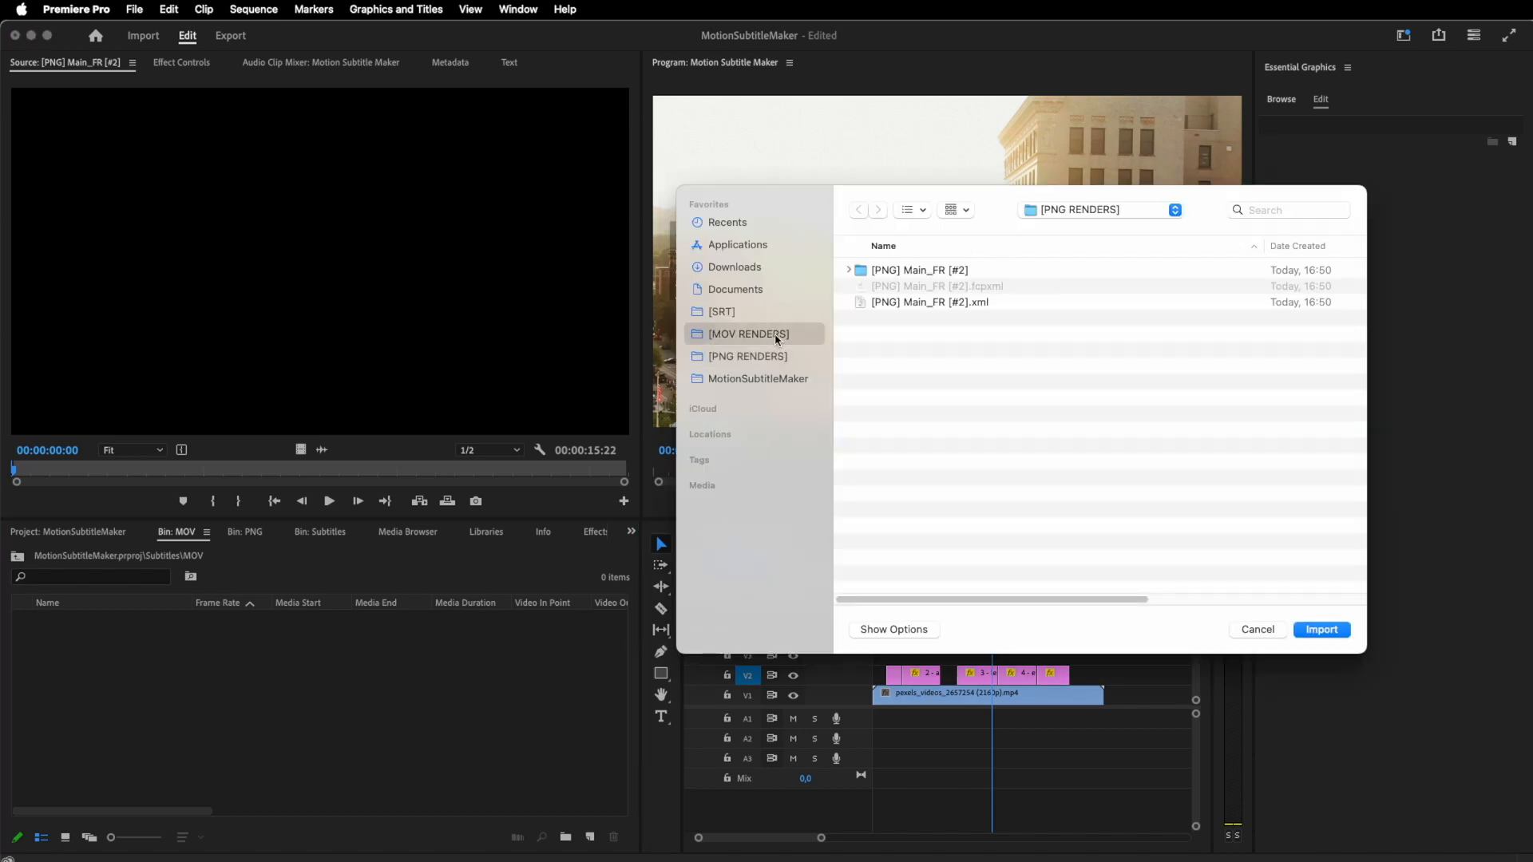
{"action": "left_click", "coordinate": [880, 292]}
{"action": "left_click", "coordinate": [1322, 631]}
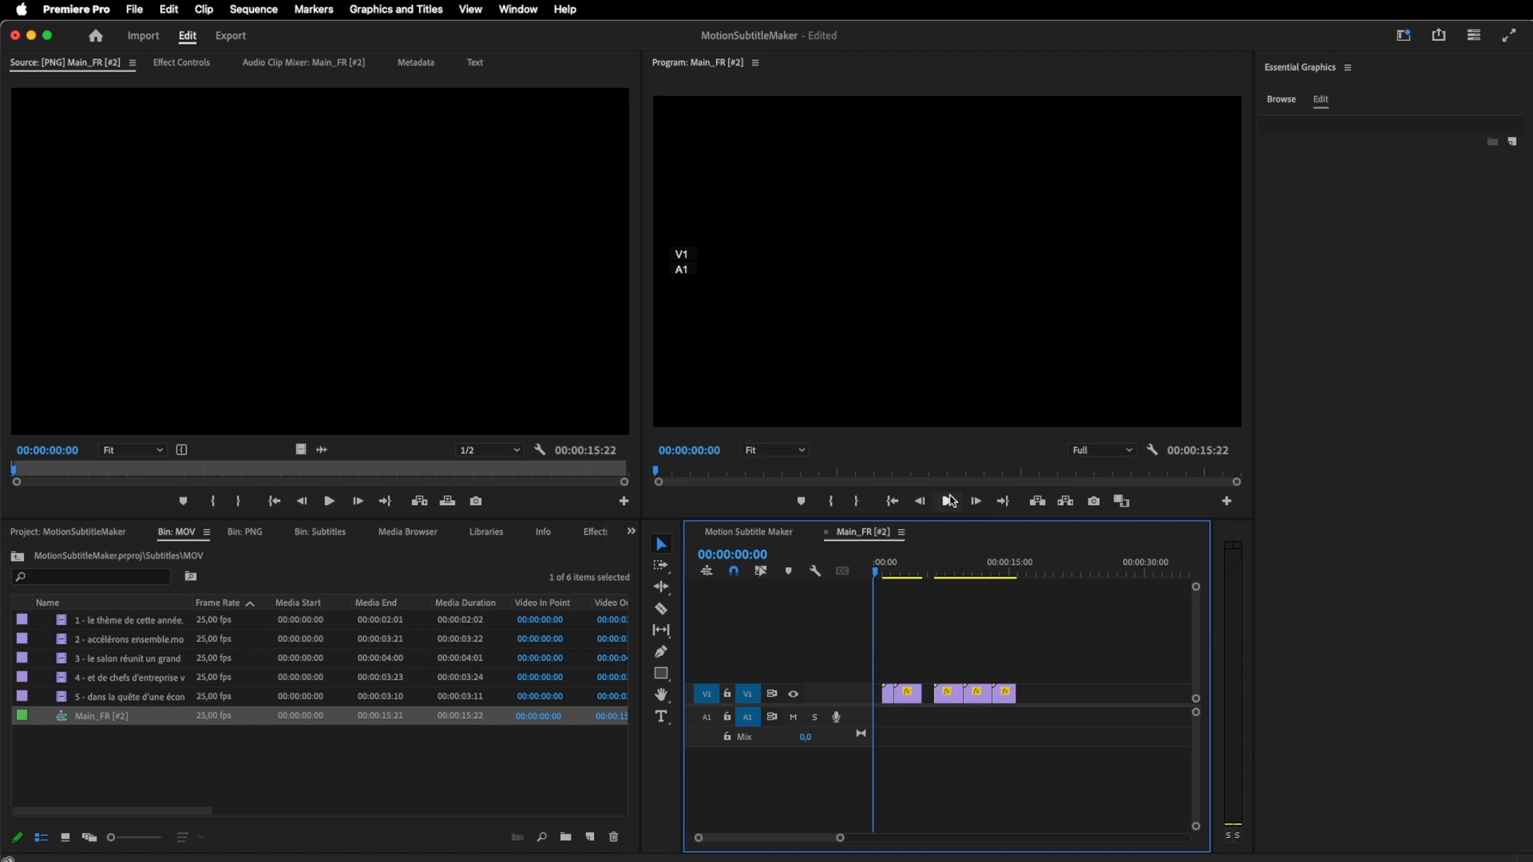
{"action": "left_click", "coordinate": [950, 502]}
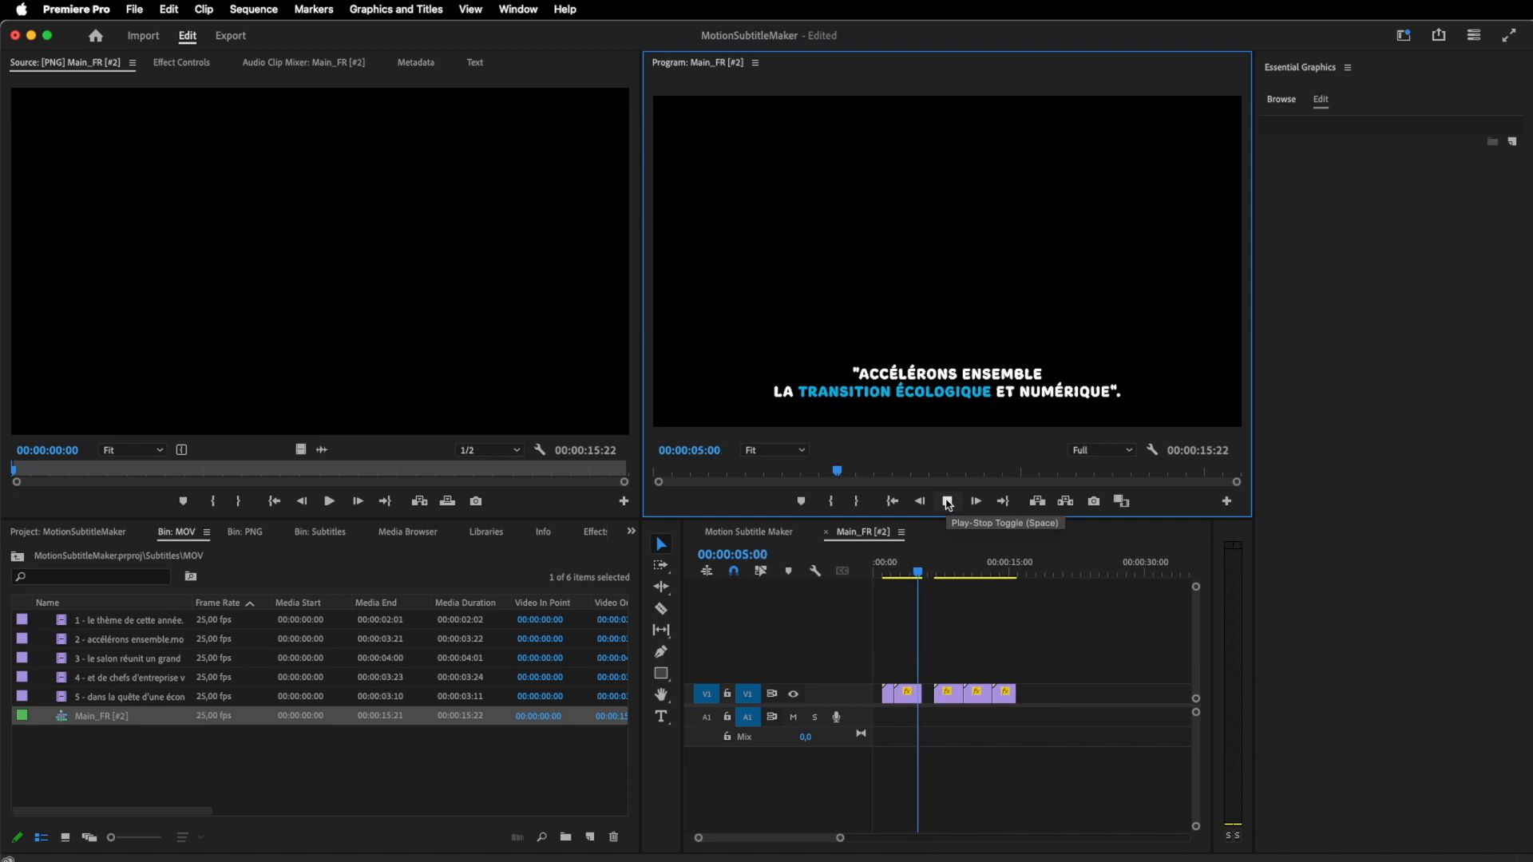
{"action": "left_click", "coordinate": [948, 501]}
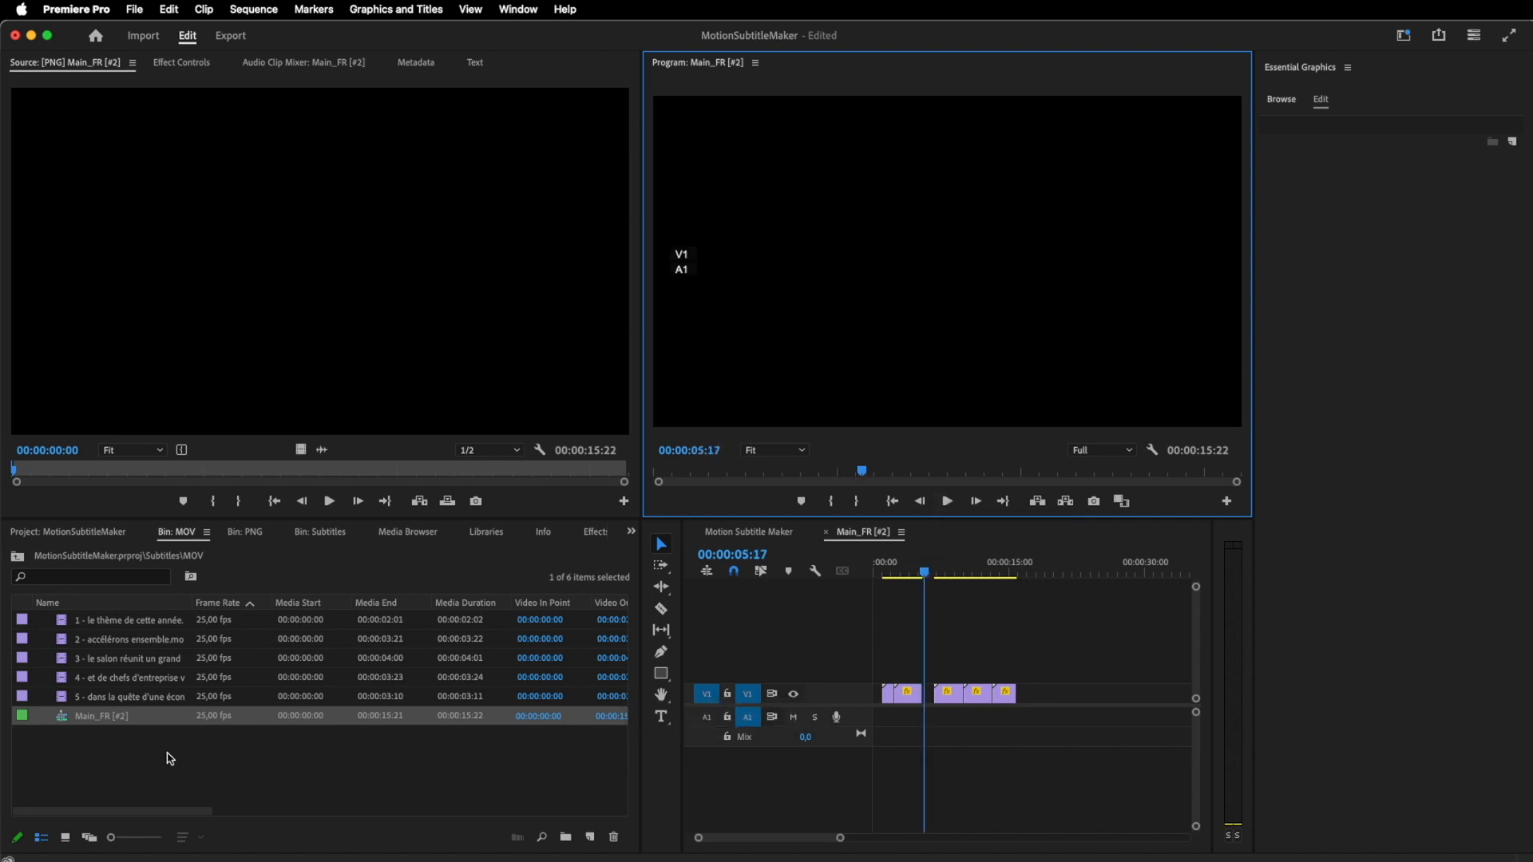
Open the Motion Subtitle Maker sequence and delete the subtitle clips above the video
{"action": "left_click", "coordinate": [826, 532]}
{"action": "left_click_drag", "start_coordinate": [1158, 655], "coordinate": [852, 680]}
{"action": "key", "text": "Delete"}
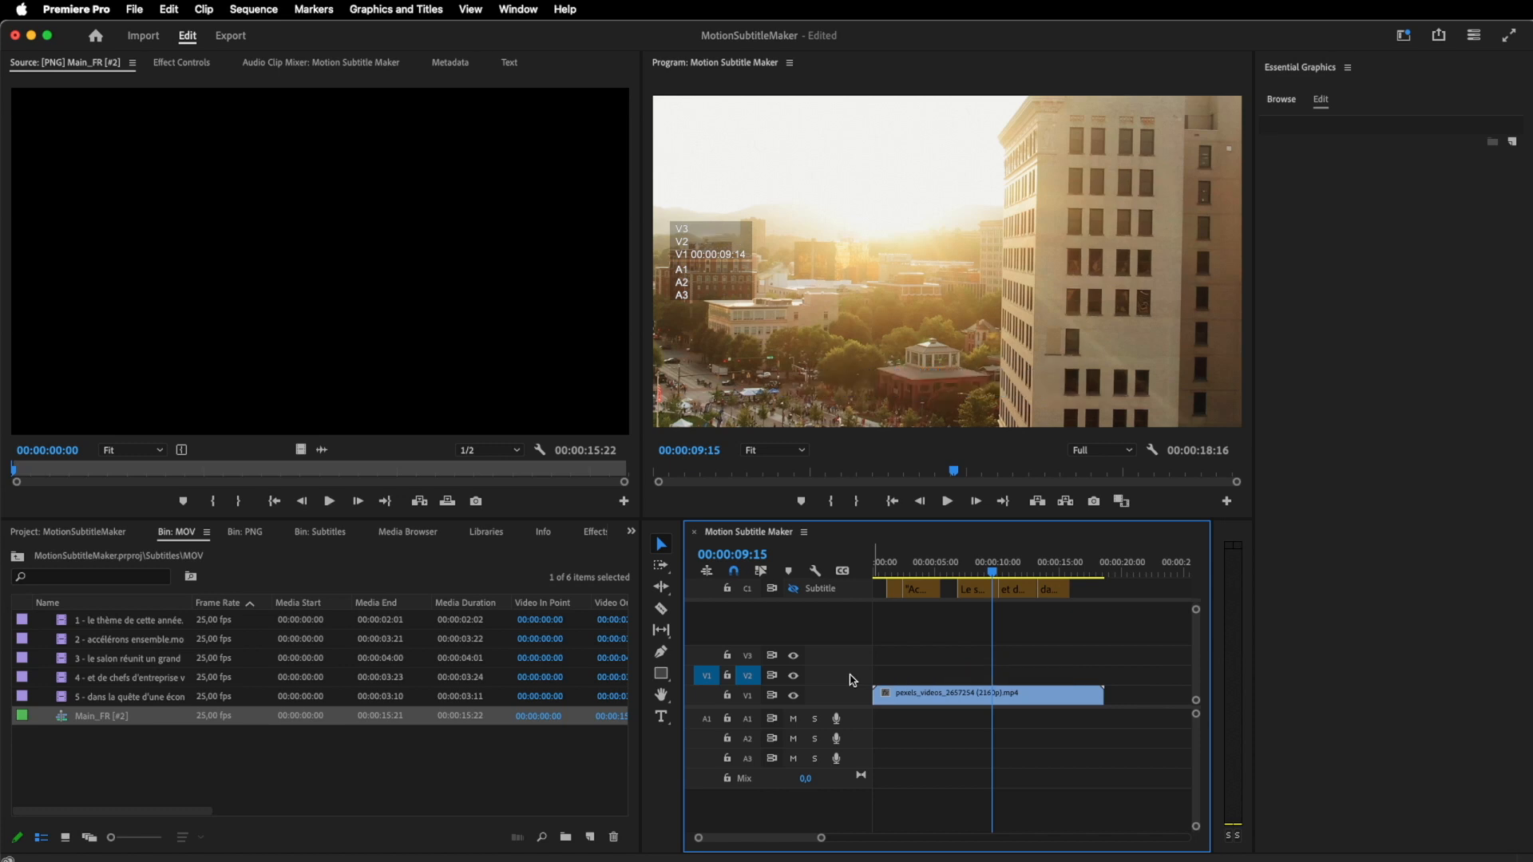
Overwrite the Main_FR [#2] sequence onto V2 as individual clips from an In point at 00:00:00:00, then play it back
{"action": "key", "text": "Home"}
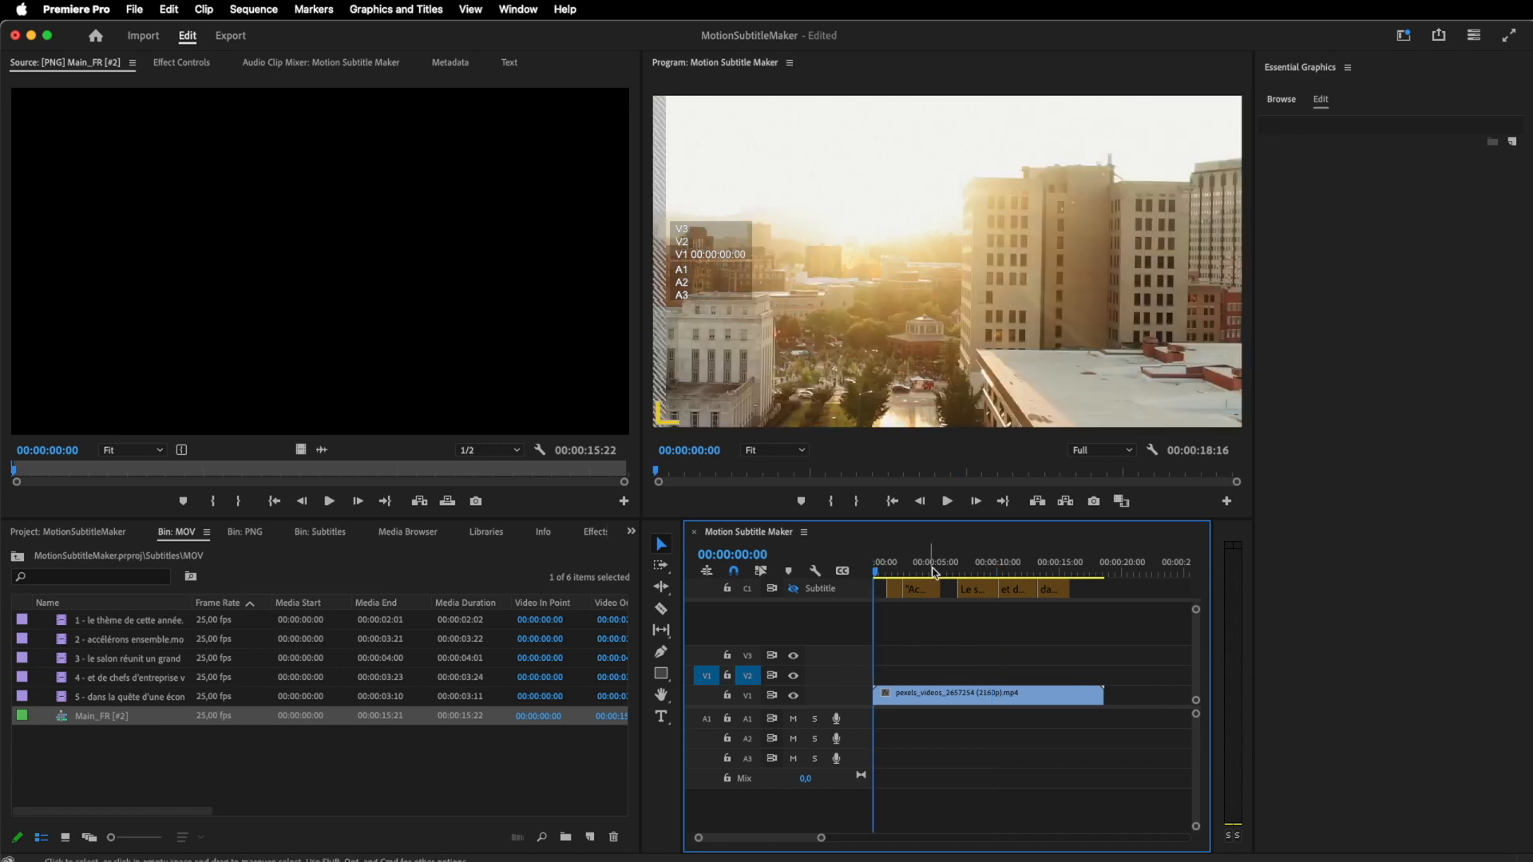
{"action": "left_click", "coordinate": [831, 500]}
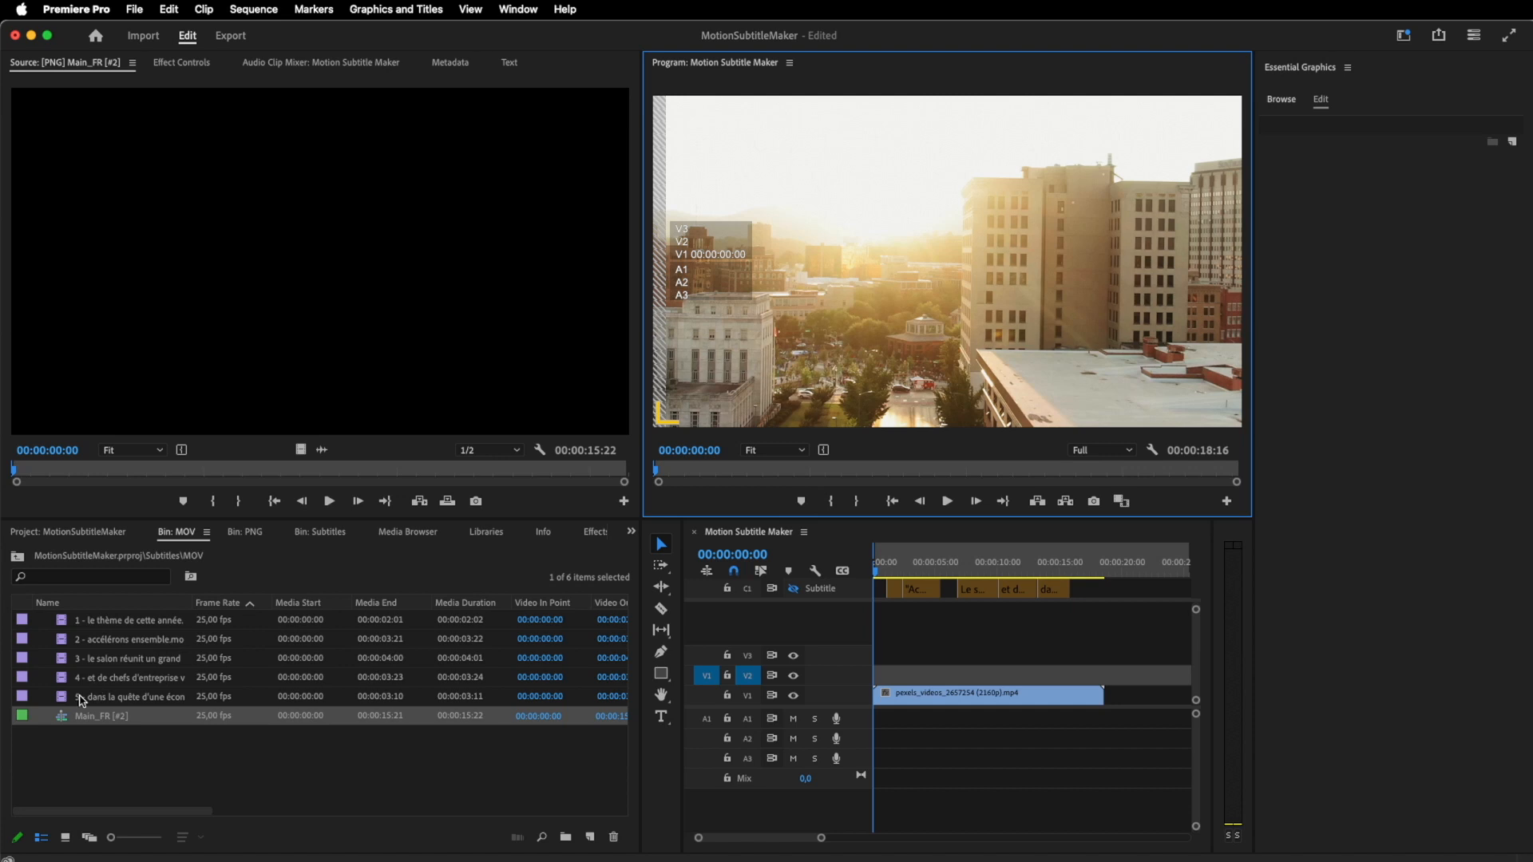
{"action": "left_click", "coordinate": [57, 726]}
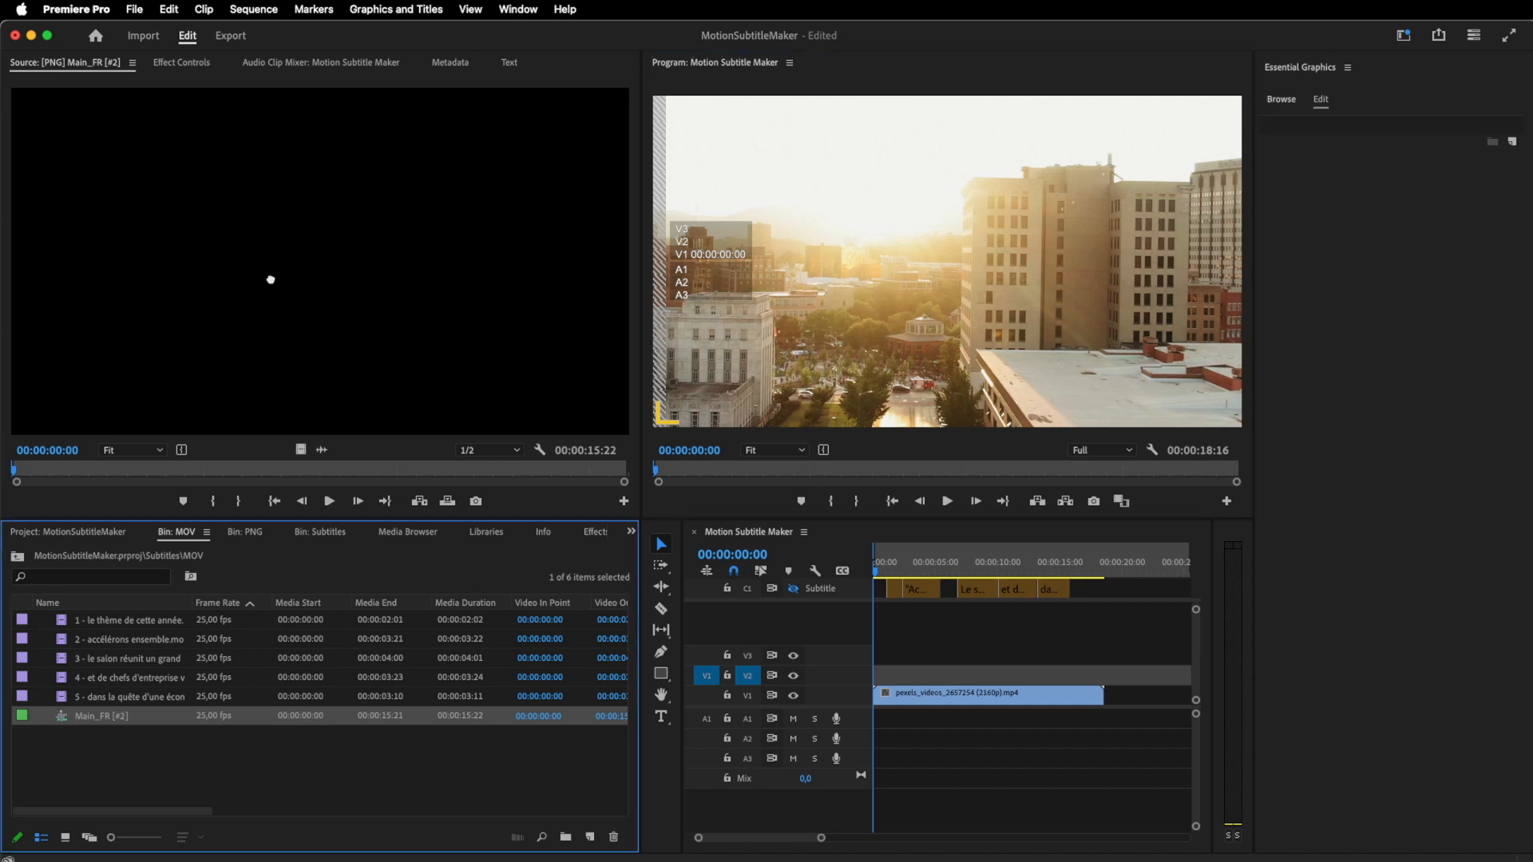
{"action": "left_click", "coordinate": [270, 279]}
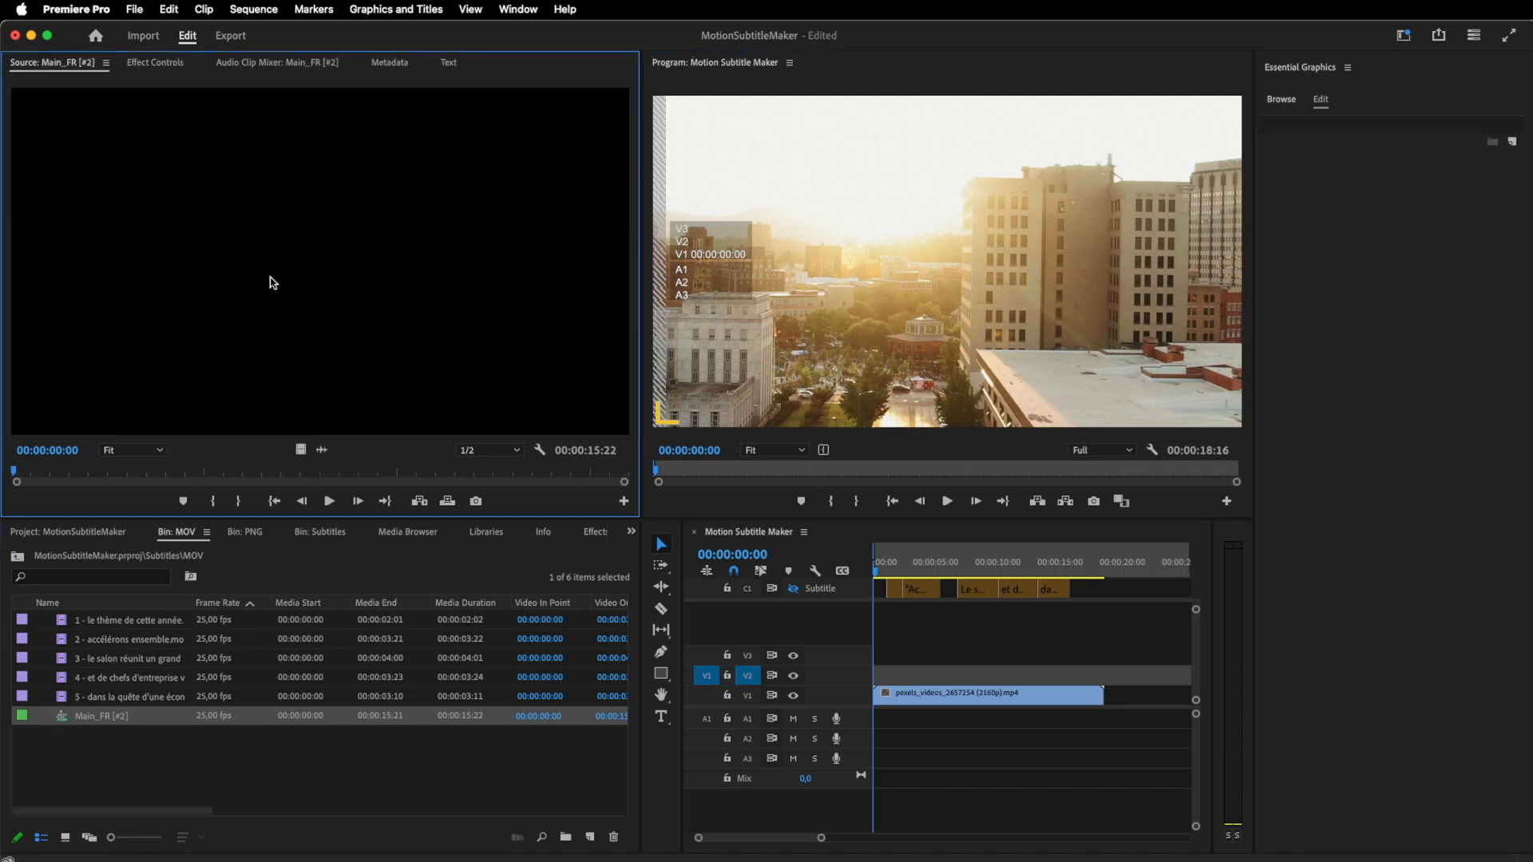
{"action": "left_click", "coordinate": [214, 502]}
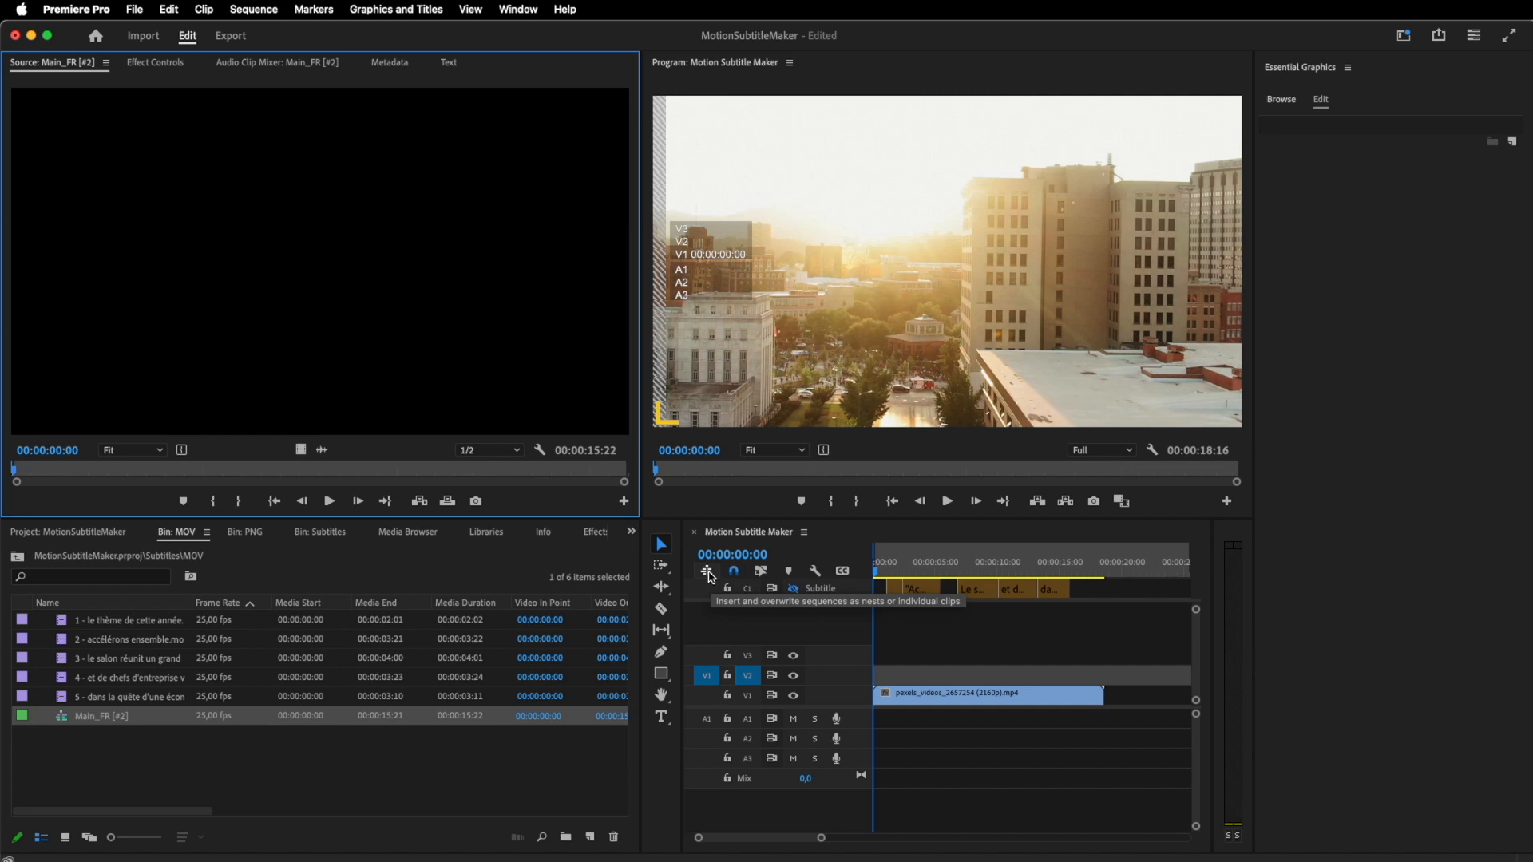
{"action": "left_click", "coordinate": [447, 502]}
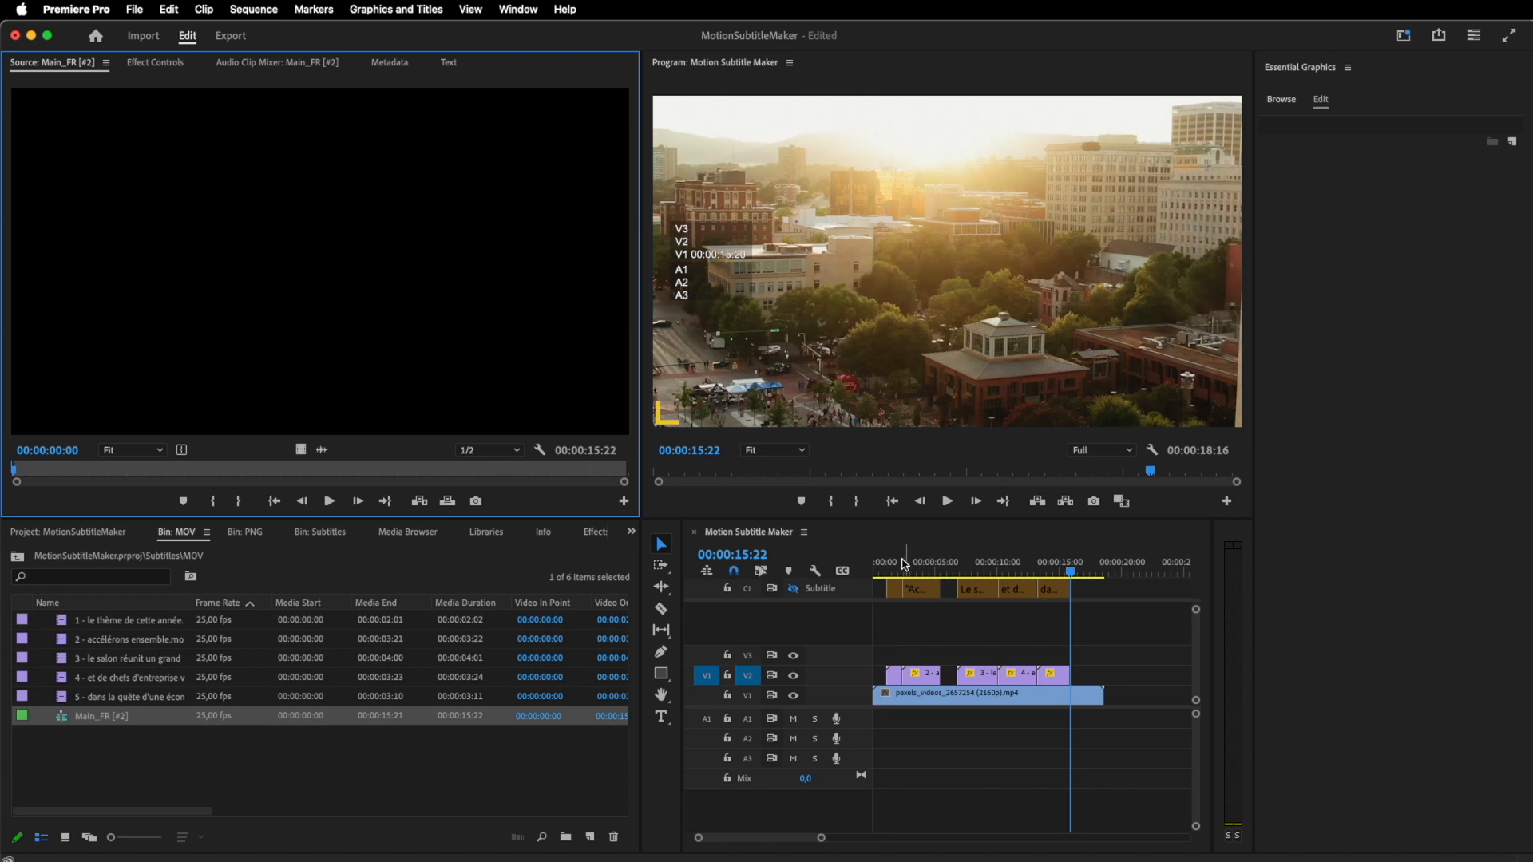
{"action": "key", "text": "Home"}
{"action": "left_click", "coordinate": [947, 501]}
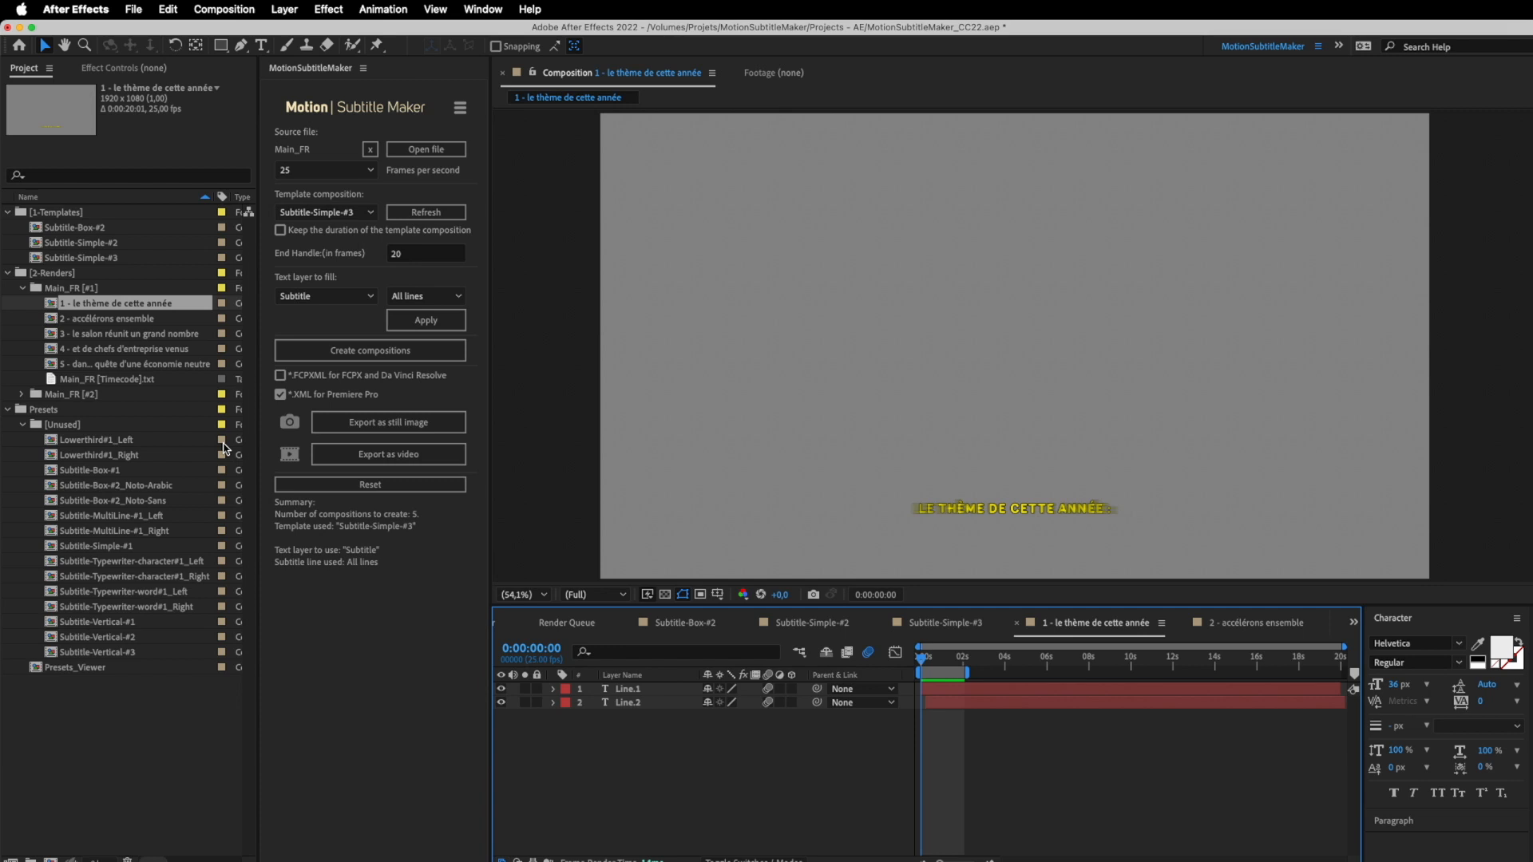
Switch to After Effects and reveal Main_FR [Timecode].txt from the Main_FR [#1] folder in Finder
{"action": "key", "text": "space"}
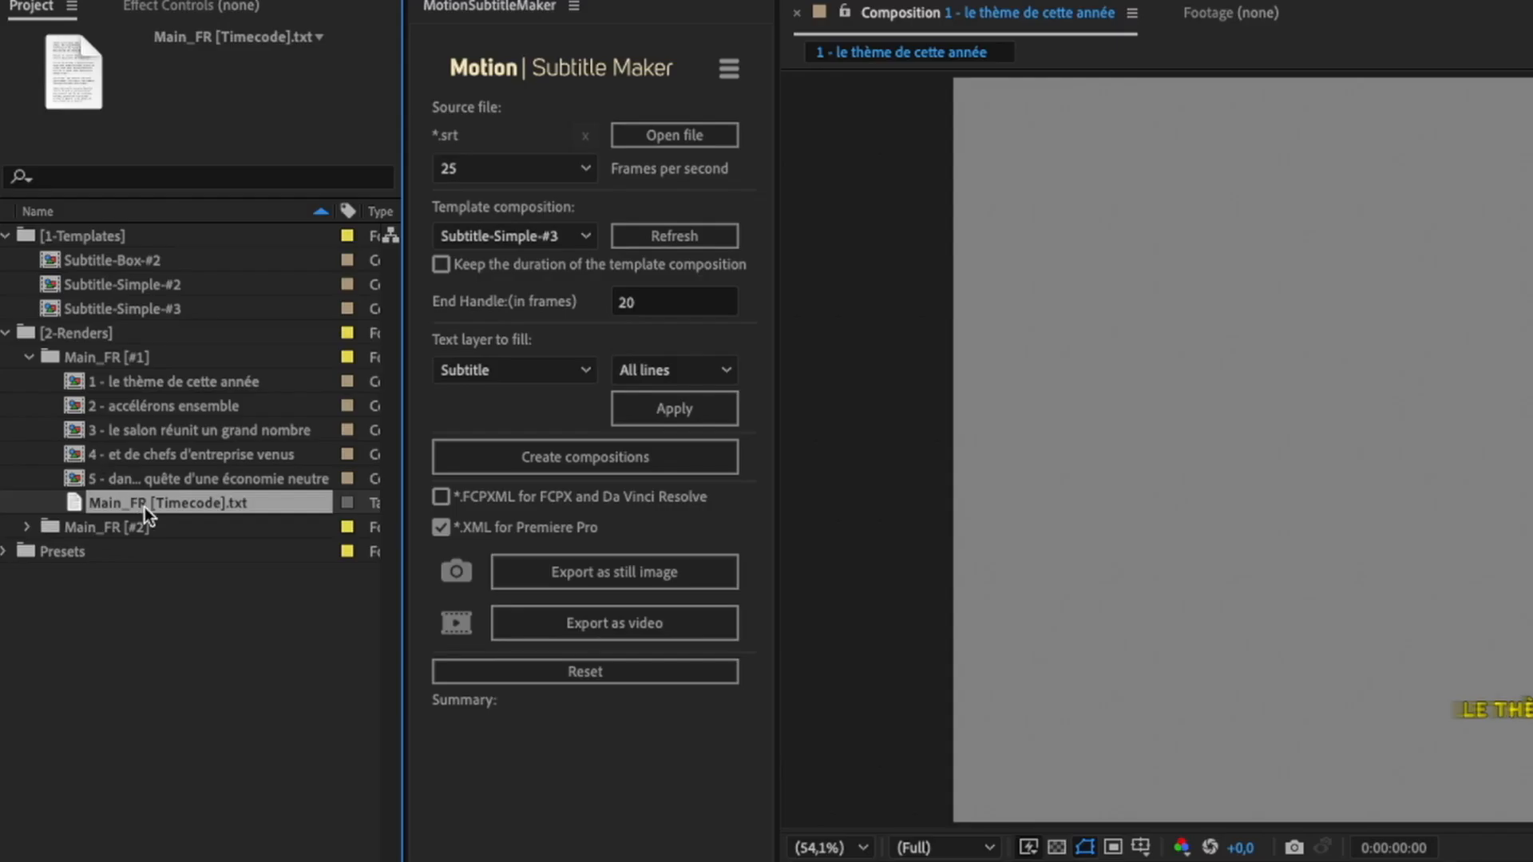
{"action": "right_click", "coordinate": [146, 503]}
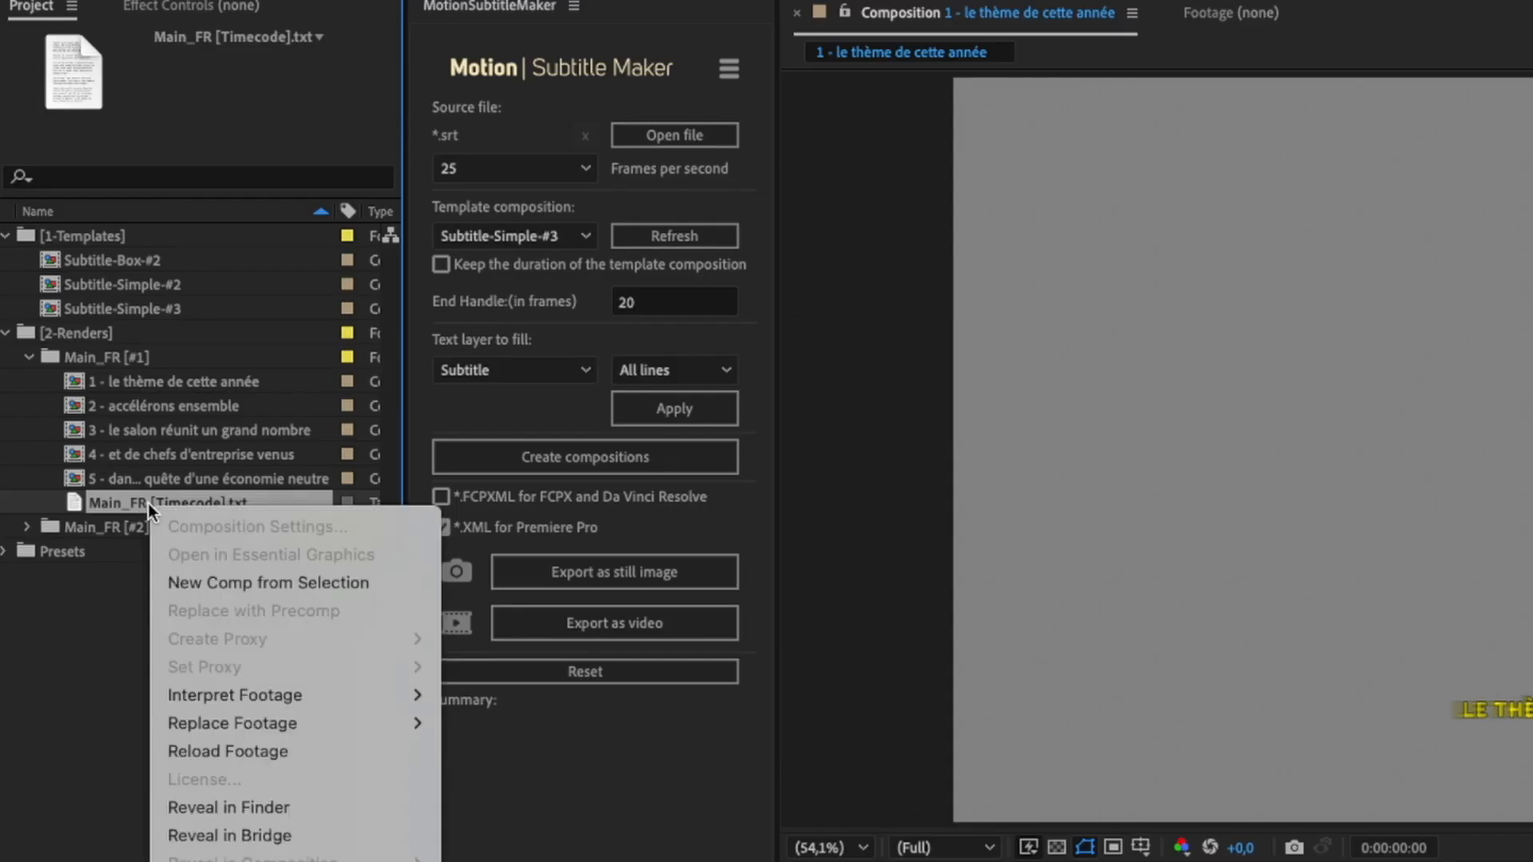
{"action": "left_click", "coordinate": [281, 808]}
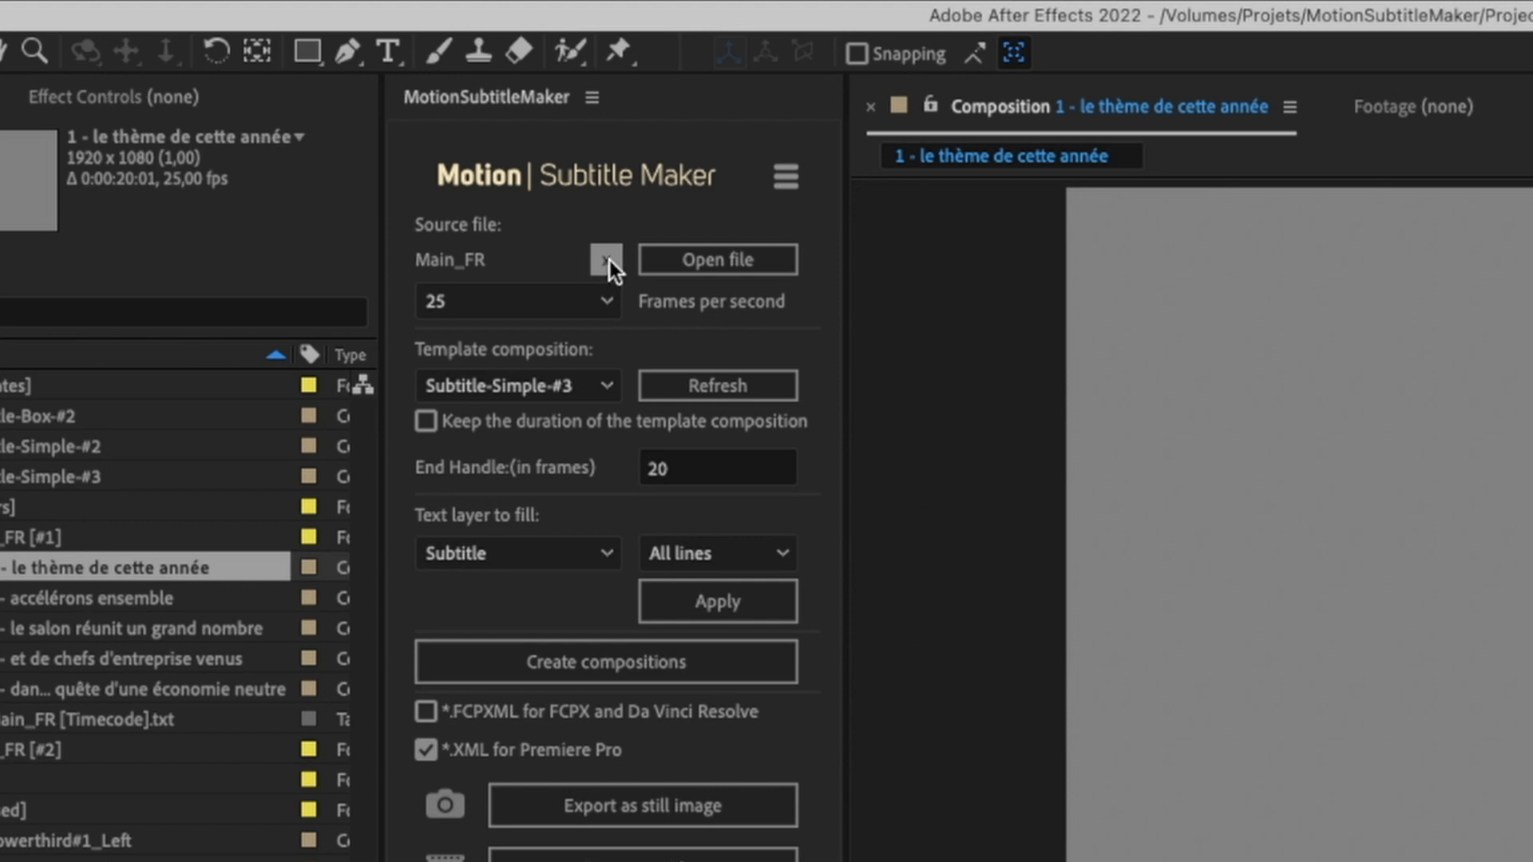
Clear the subtitle source file and export the Main_FR [#1] folder as video, saving Main_FR [#1].xml in [MOV RENDERS]
{"action": "left_click", "coordinate": [607, 260]}
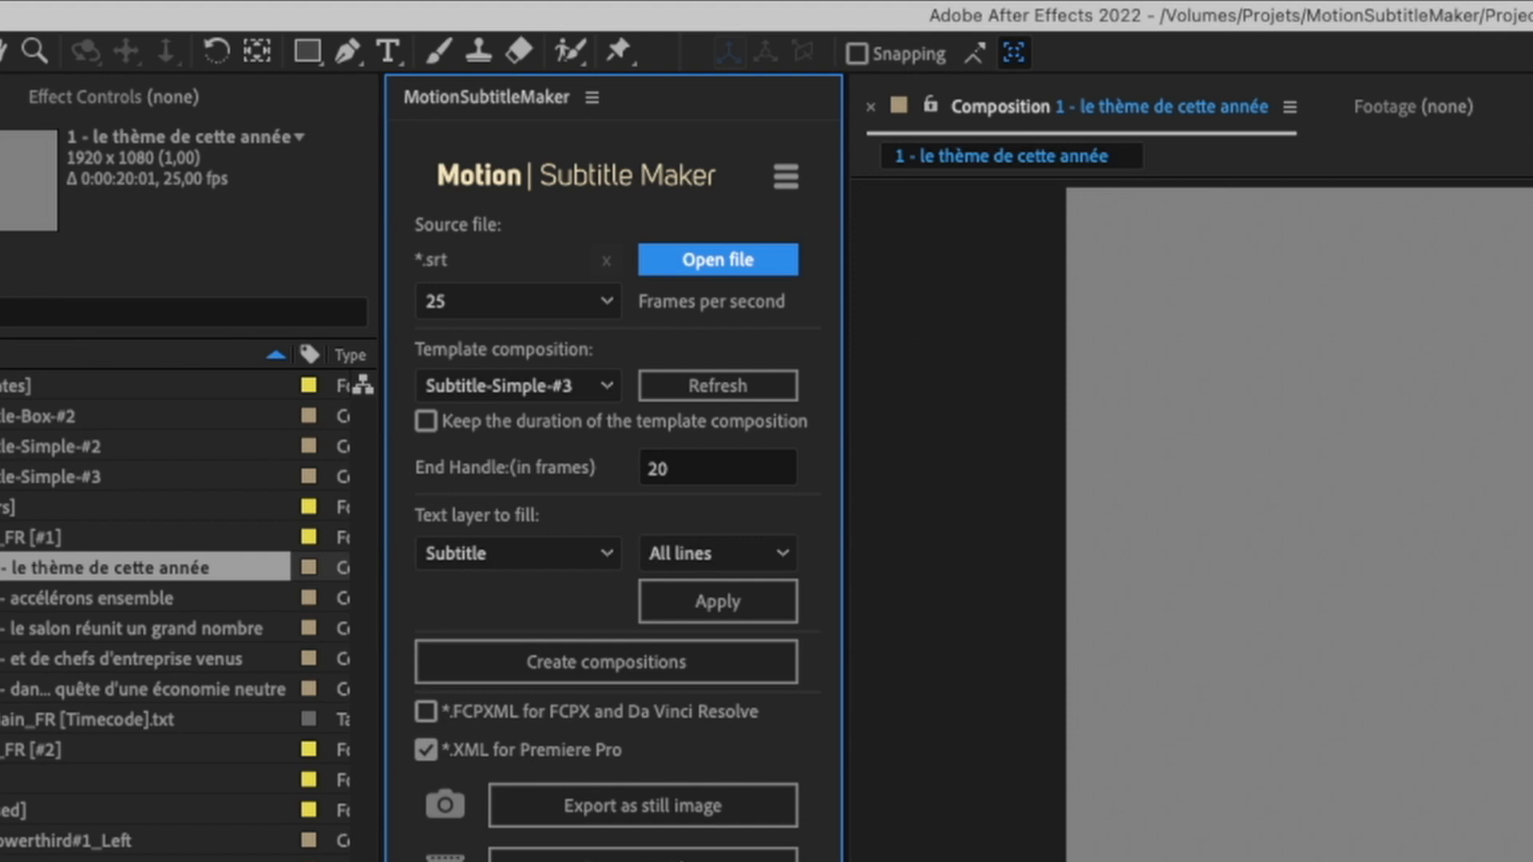
{"action": "left_click", "coordinate": [42, 535]}
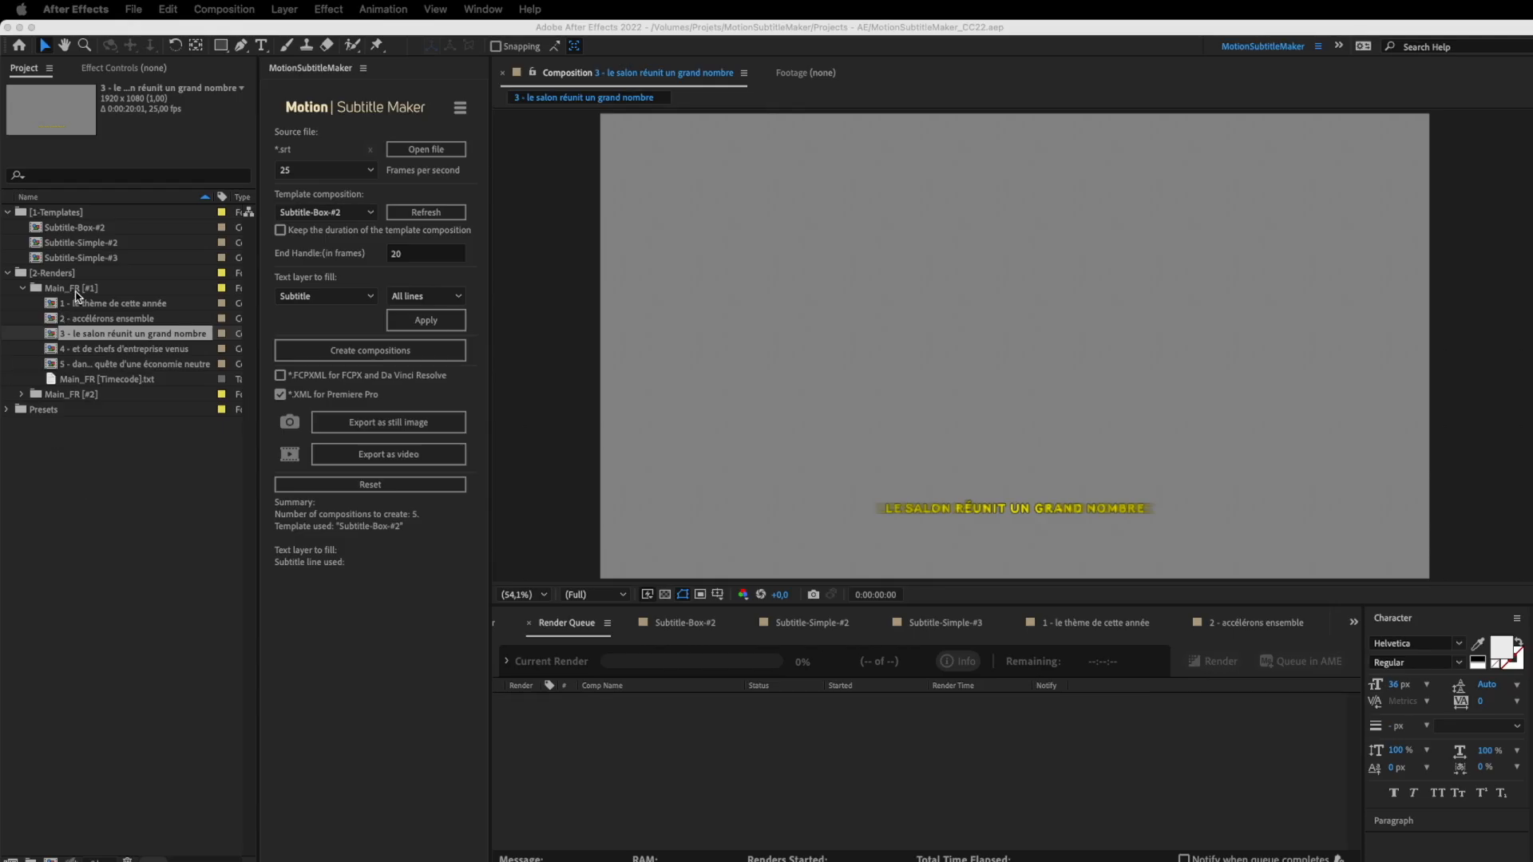
{"action": "left_click", "coordinate": [72, 289]}
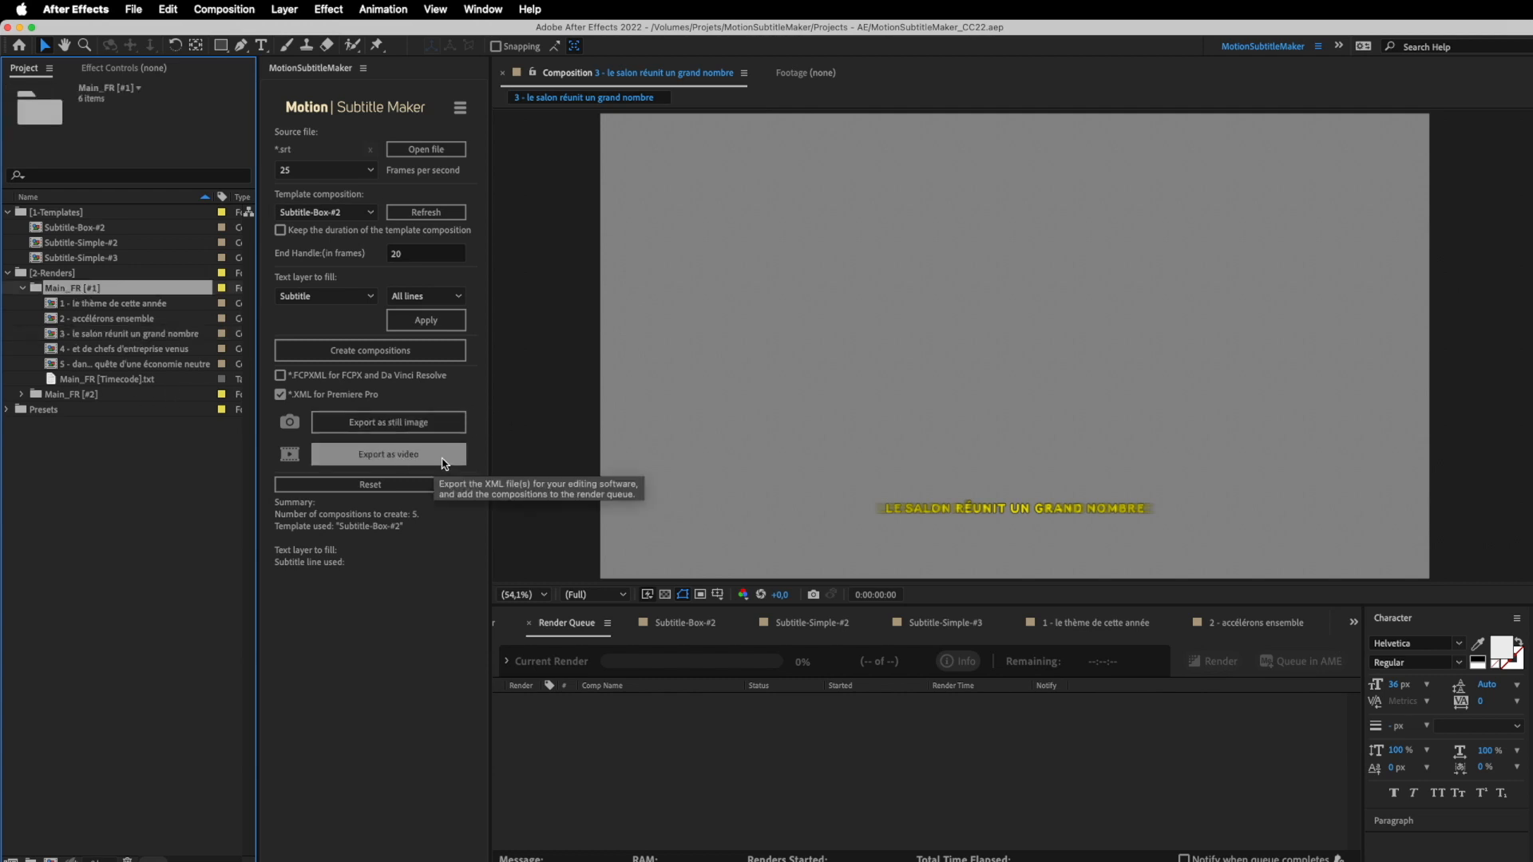
{"action": "left_click", "coordinate": [432, 457]}
{"action": "left_click", "coordinate": [675, 286]}
{"action": "left_click", "coordinate": [1523, 672]}
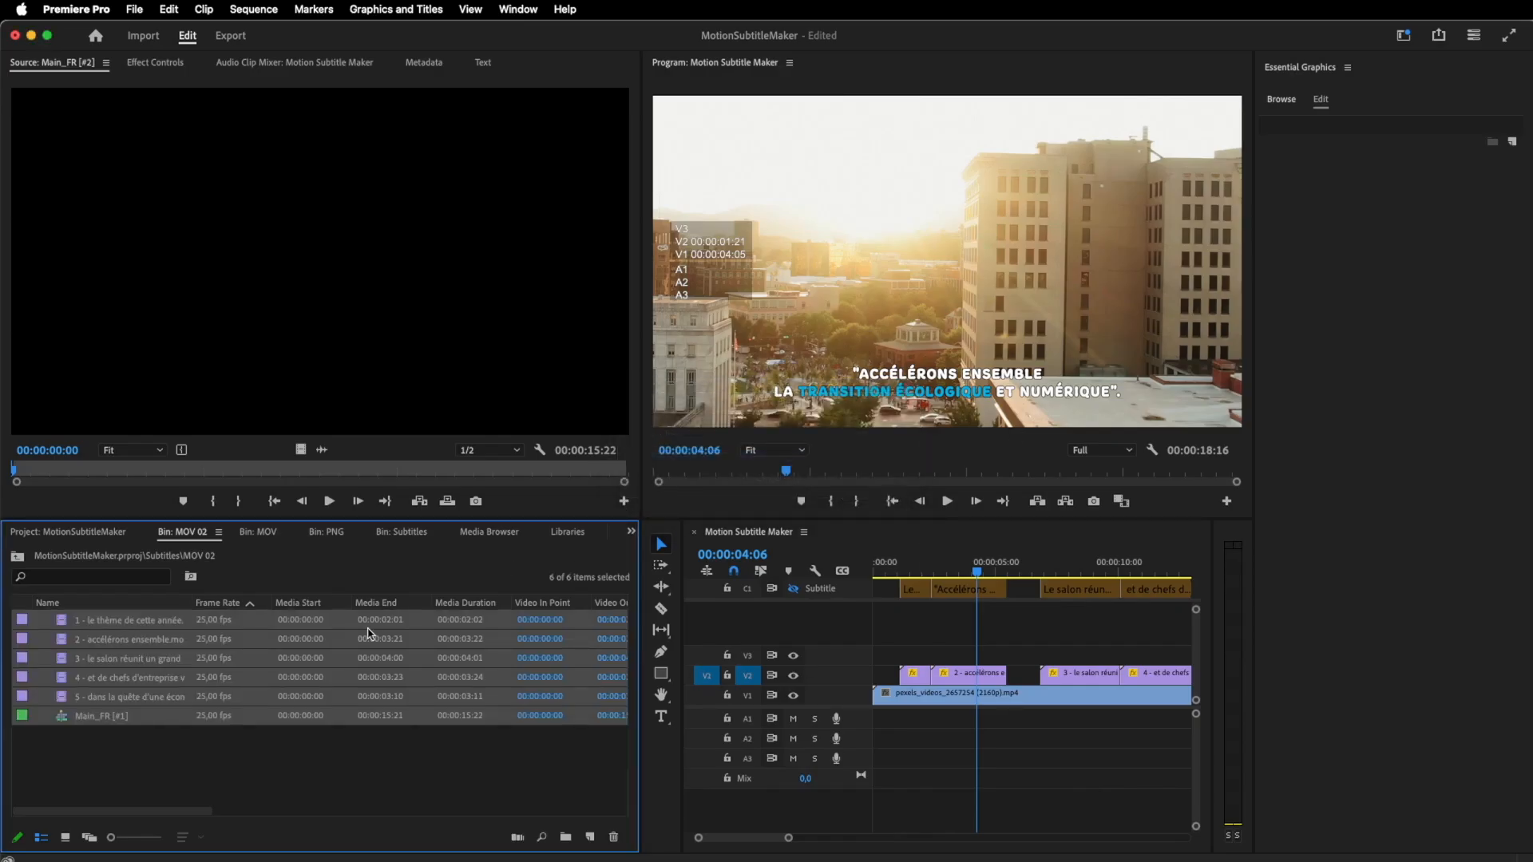
In Premiere Pro, overwrite the Main_FR [#1] sequence from the MOV 02 bin onto V3 at the start of the sequence
{"action": "left_click", "coordinate": [121, 742]}
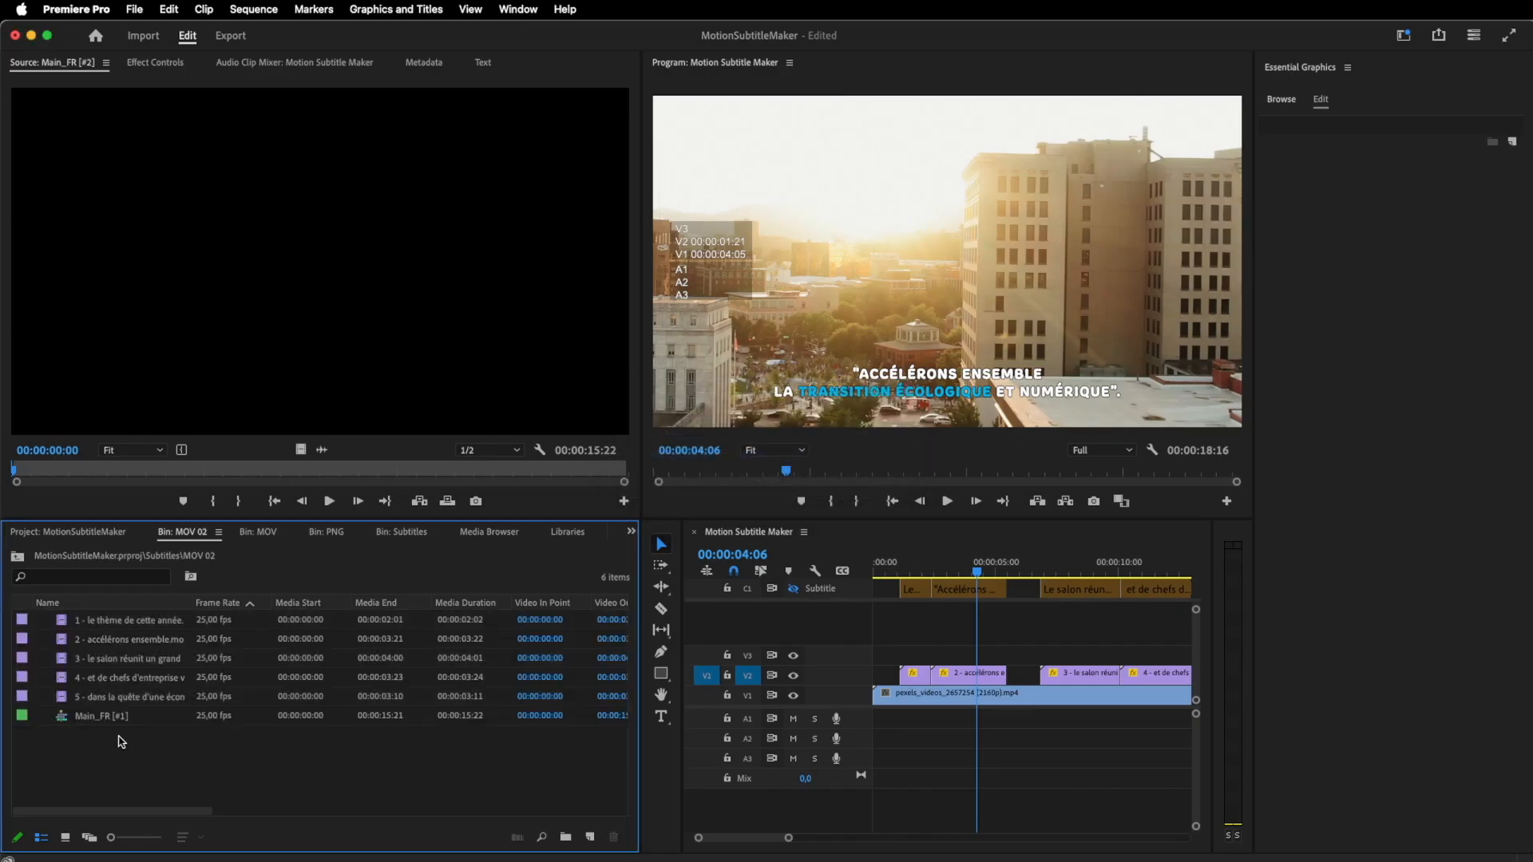
{"action": "double_click", "coordinate": [62, 717]}
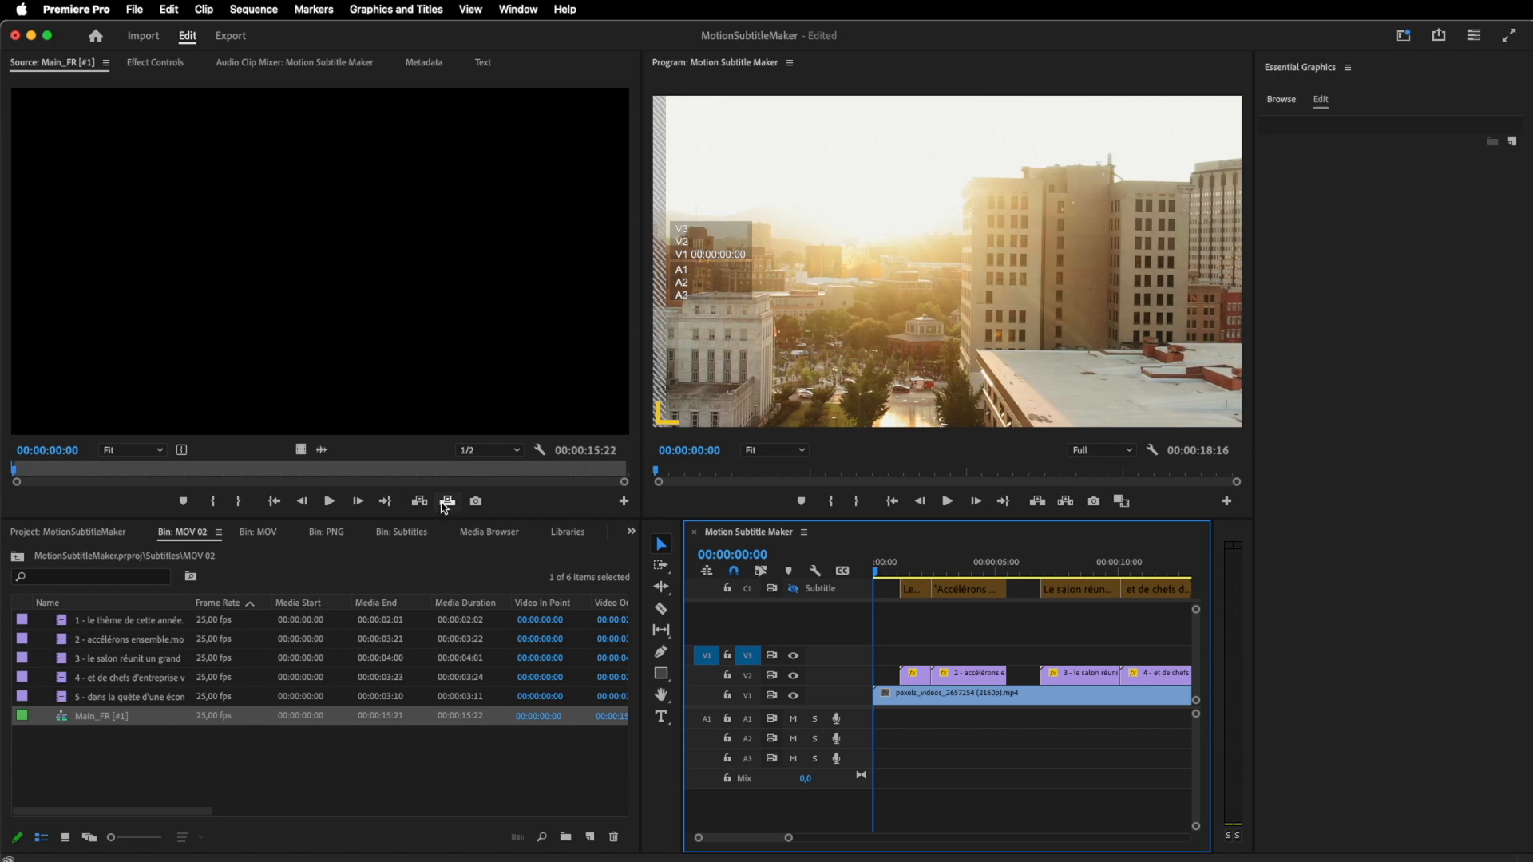
{"action": "left_click", "coordinate": [447, 502]}
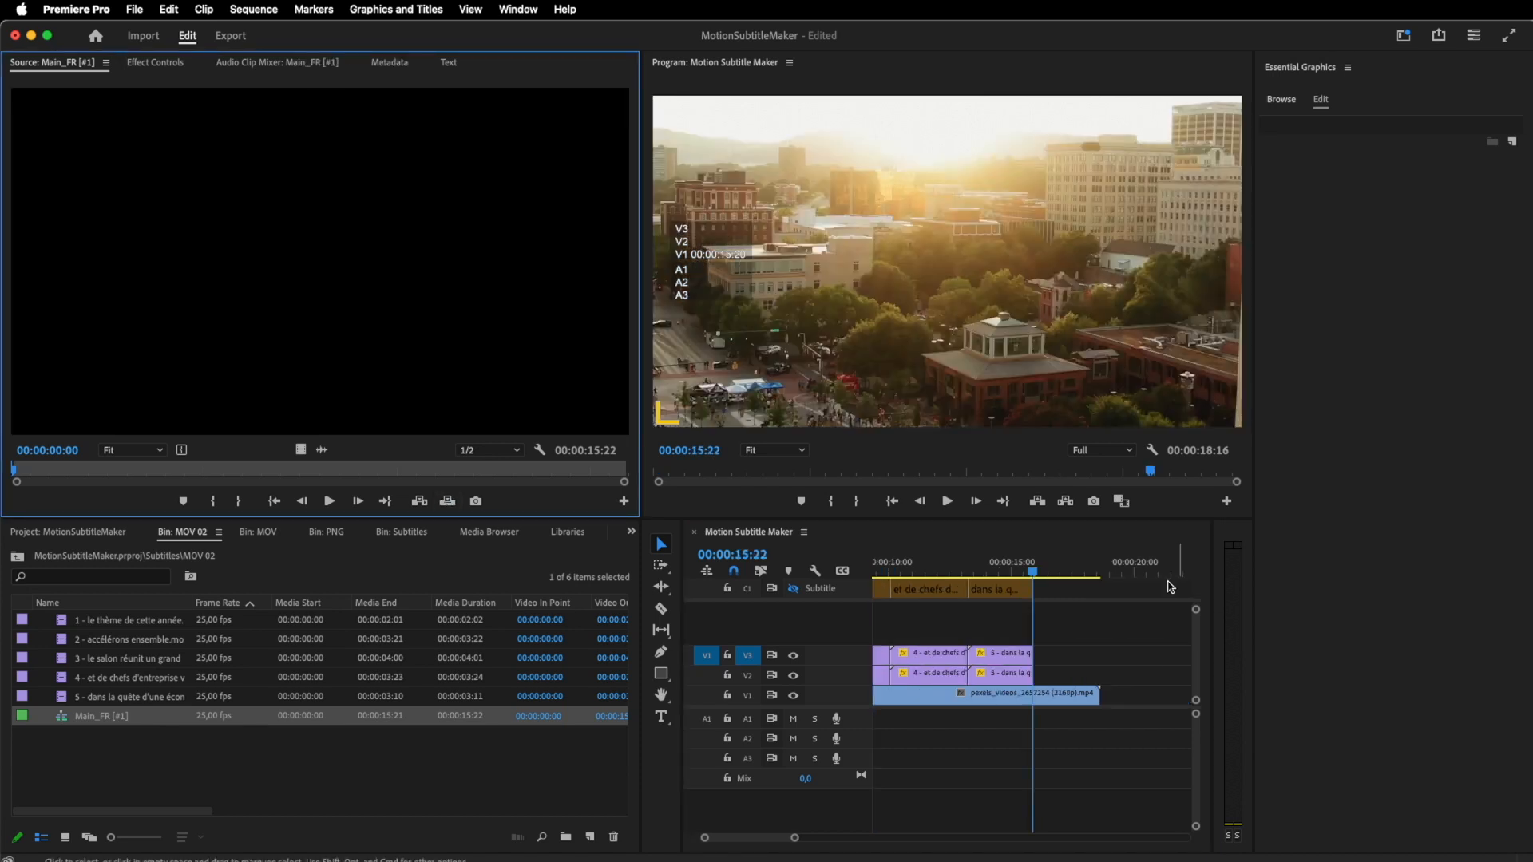
{"action": "left_click", "coordinate": [1012, 576]}
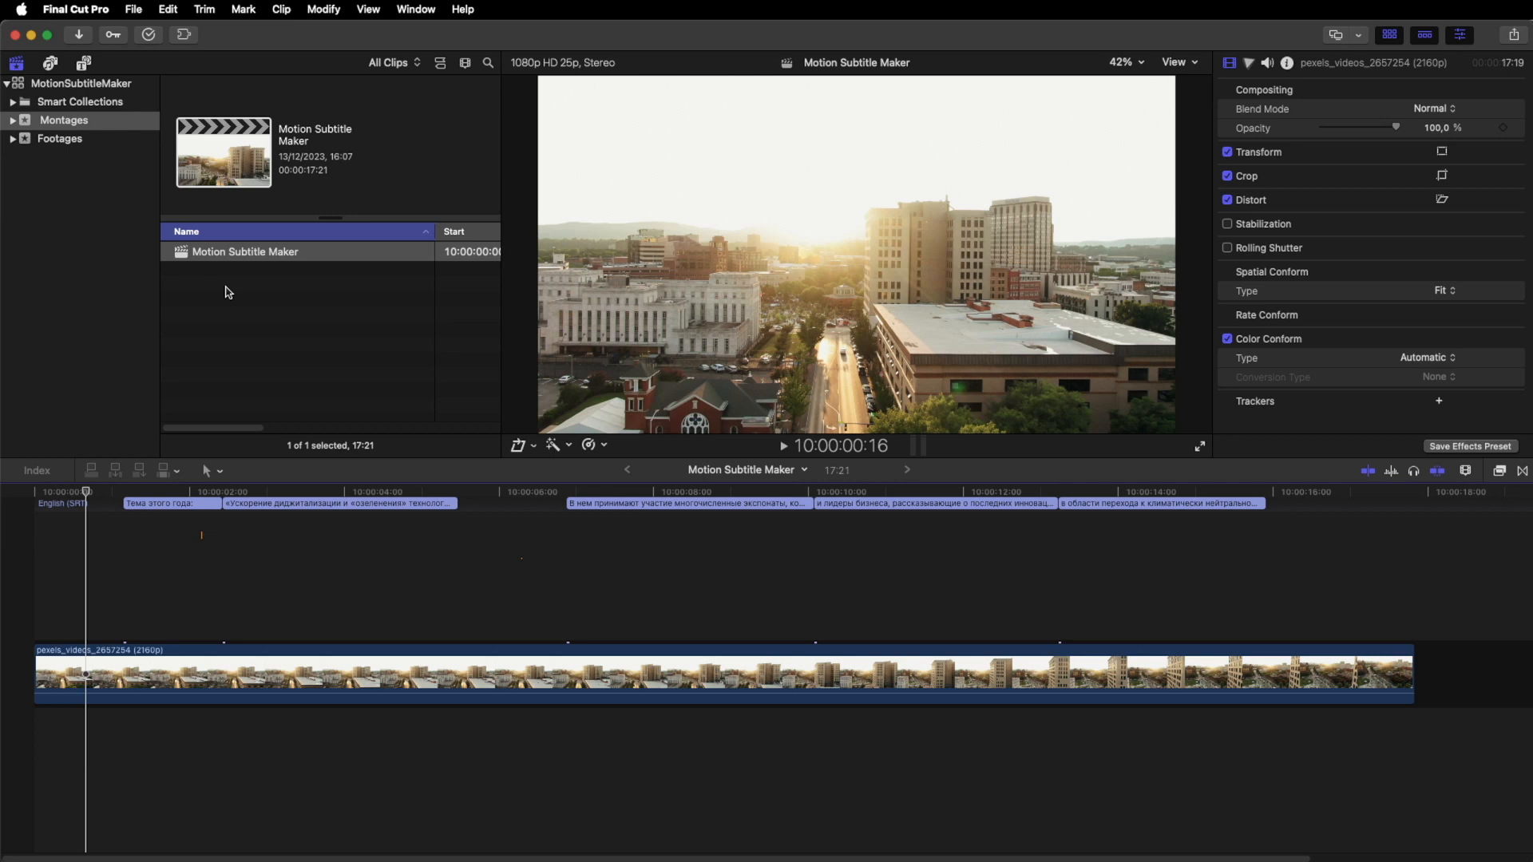
In Final Cut Pro, duplicate the Motion Subtitle Maker project as Motion Subtitle Maker 9x16 with the Vertical format and 1080x1920 resolution
{"action": "right_click", "coordinate": [234, 254]}
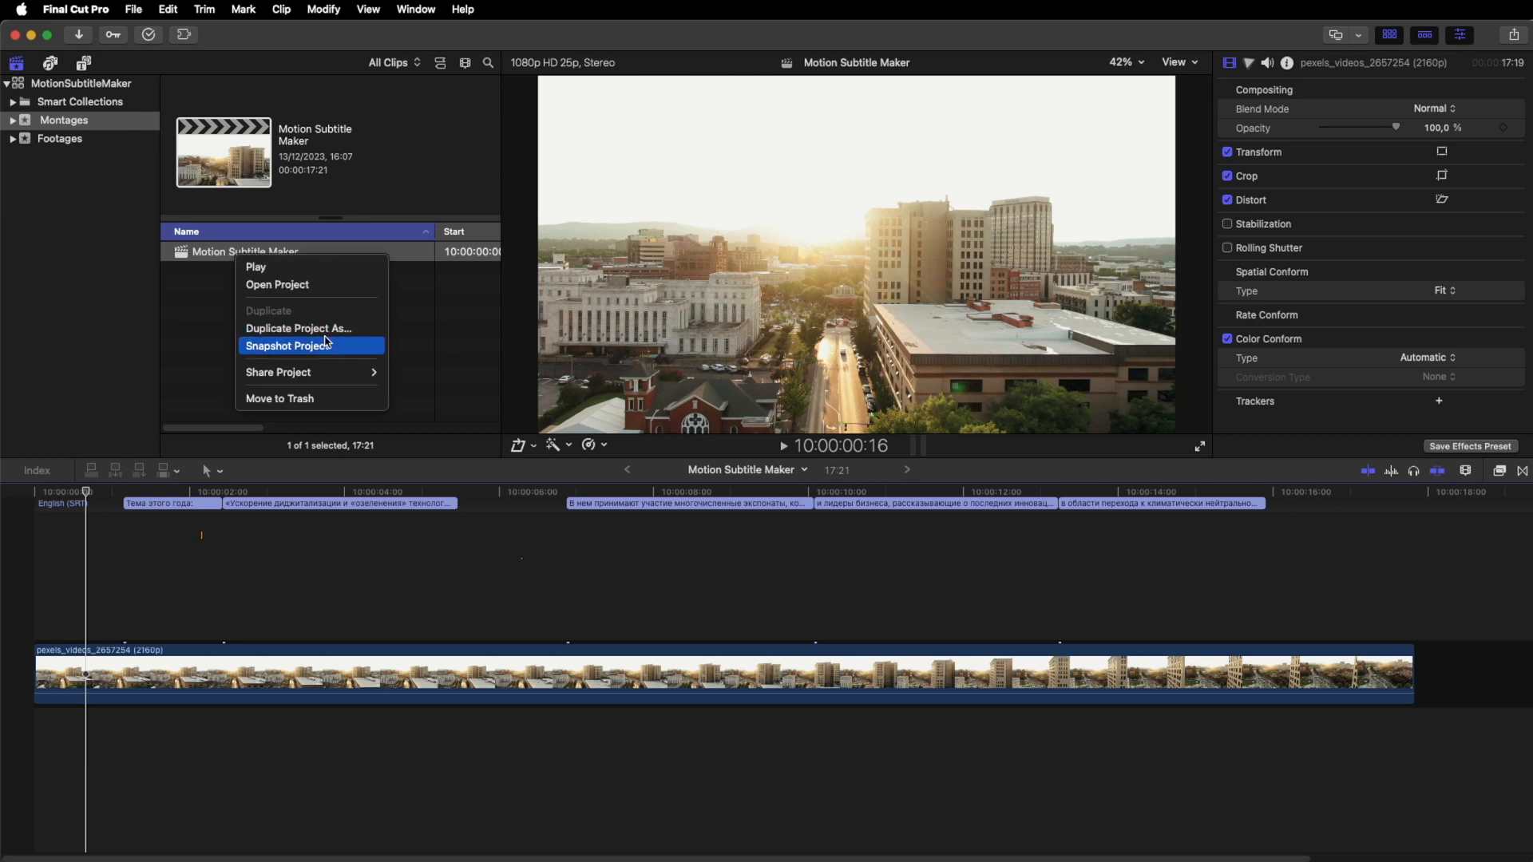
{"action": "right_click", "coordinate": [179, 254]}
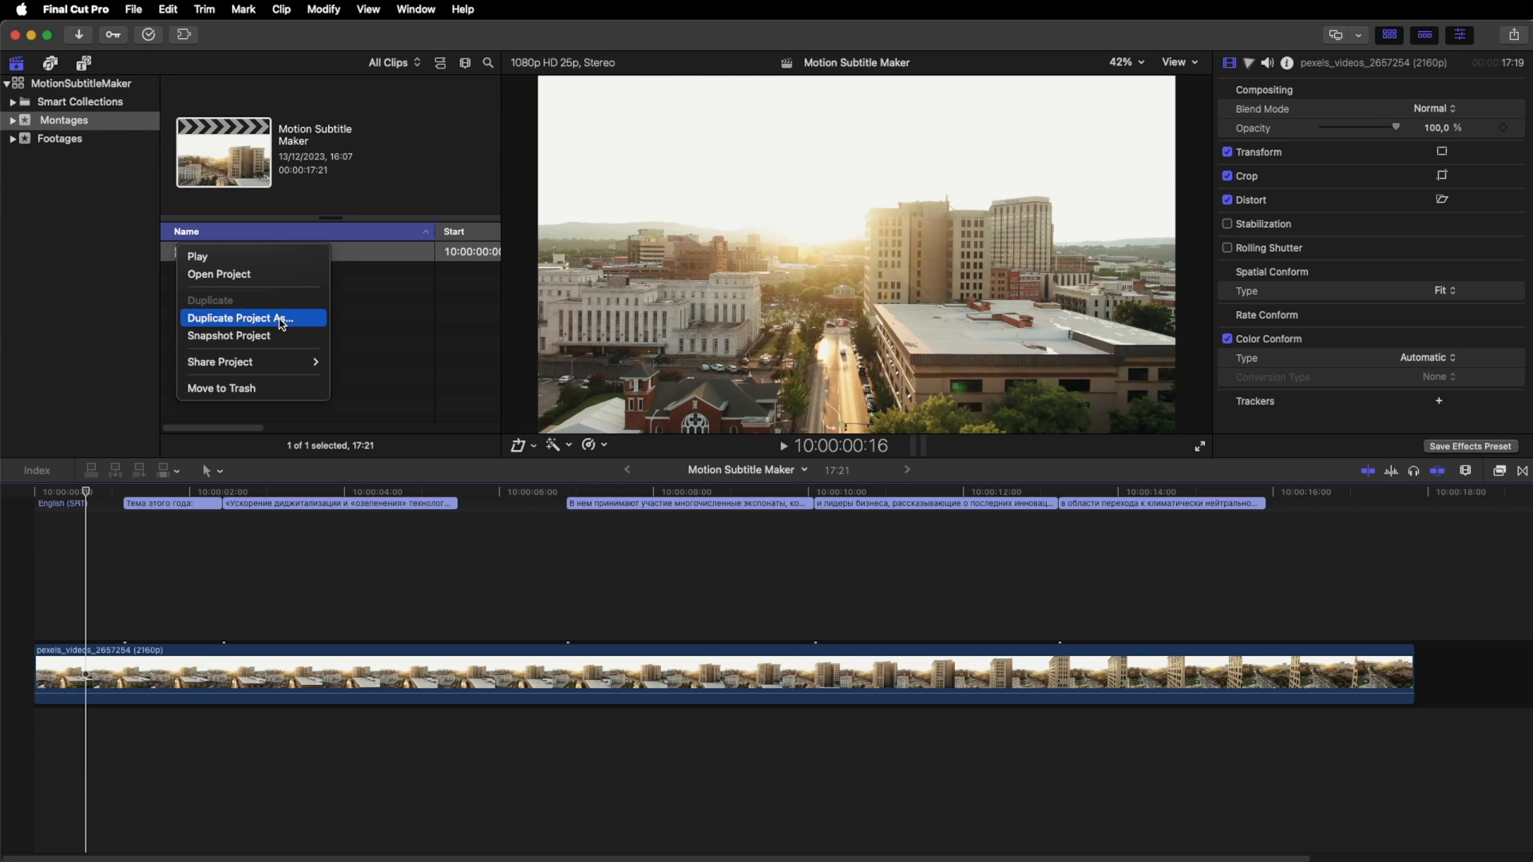
{"action": "left_click", "coordinate": [281, 321]}
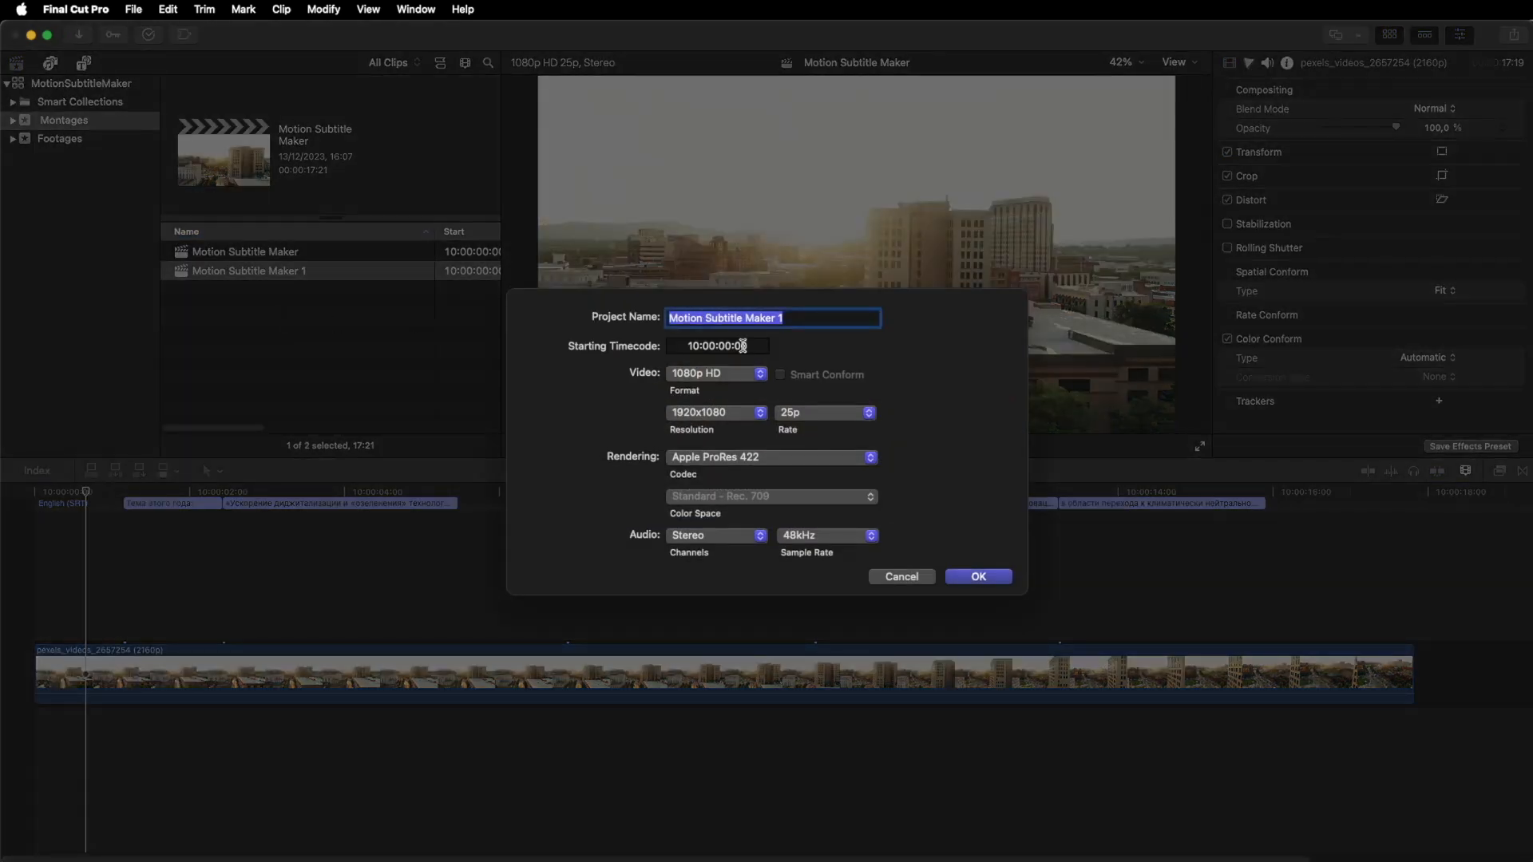
{"action": "left_click", "coordinate": [715, 374]}
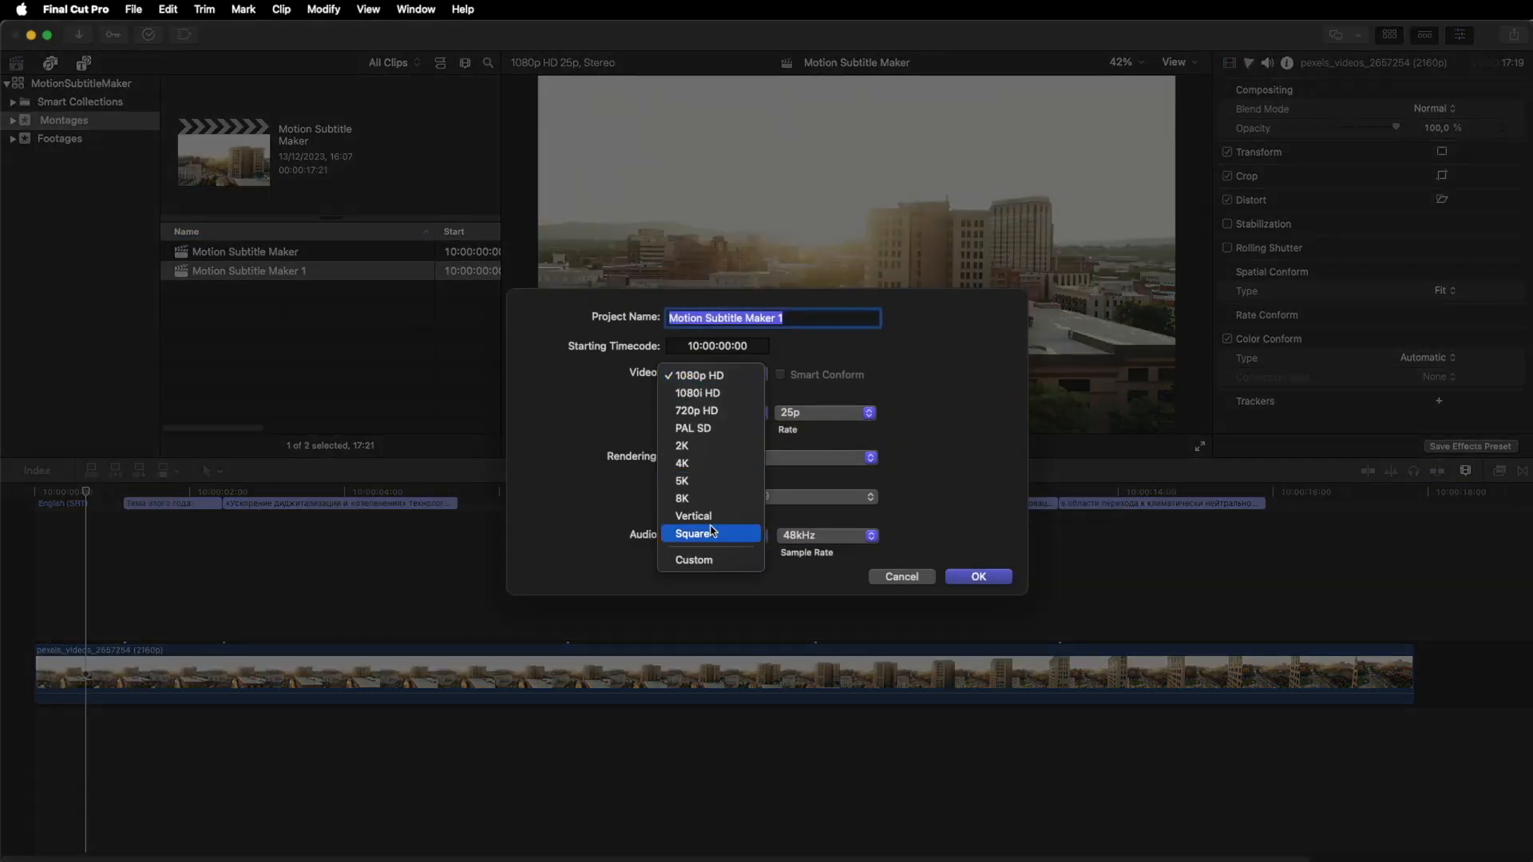
{"action": "left_click", "coordinate": [693, 517]}
{"action": "left_click", "coordinate": [729, 415]}
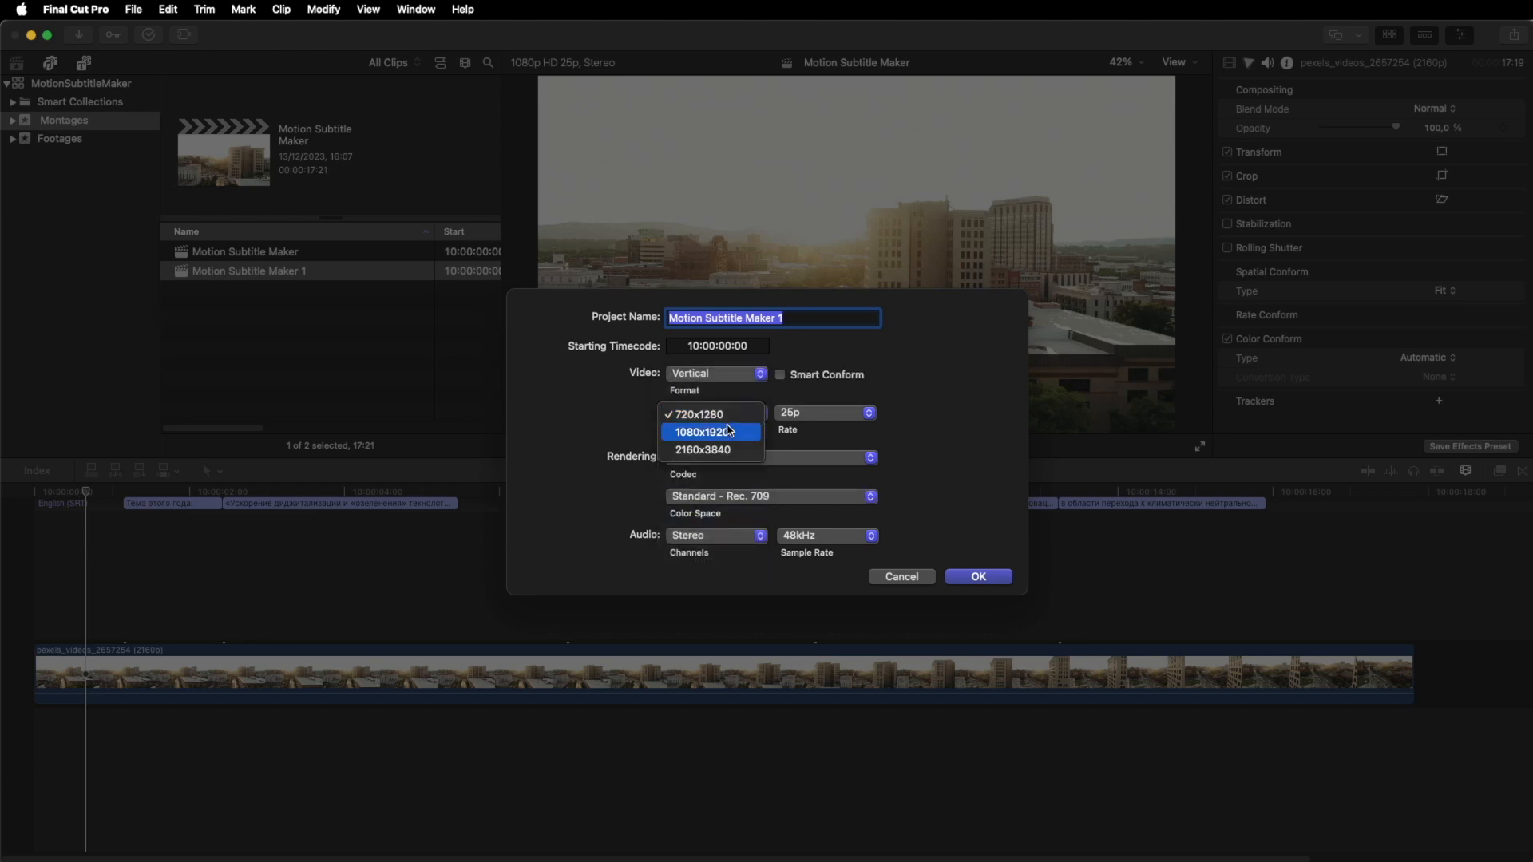
{"action": "left_click", "coordinate": [737, 441]}
{"action": "left_click", "coordinate": [973, 583]}
Export the English SRT captions of the 9x16 project as Main_RU.srt in the [SRT] folder
{"action": "left_click", "coordinate": [192, 503]}
{"action": "left_click", "coordinate": [129, 7]}
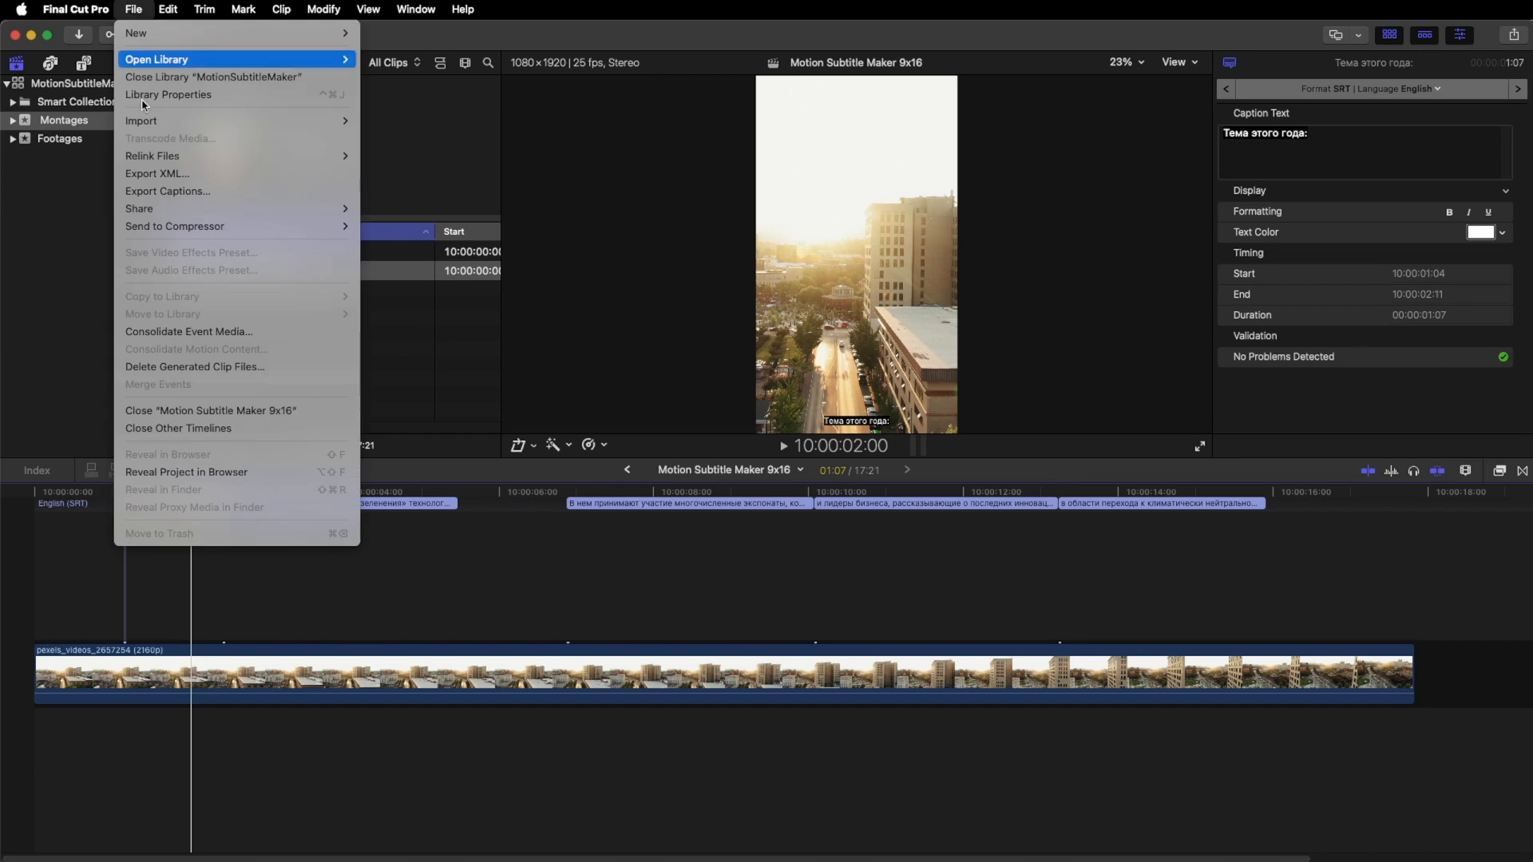
{"action": "left_click", "coordinate": [298, 191]}
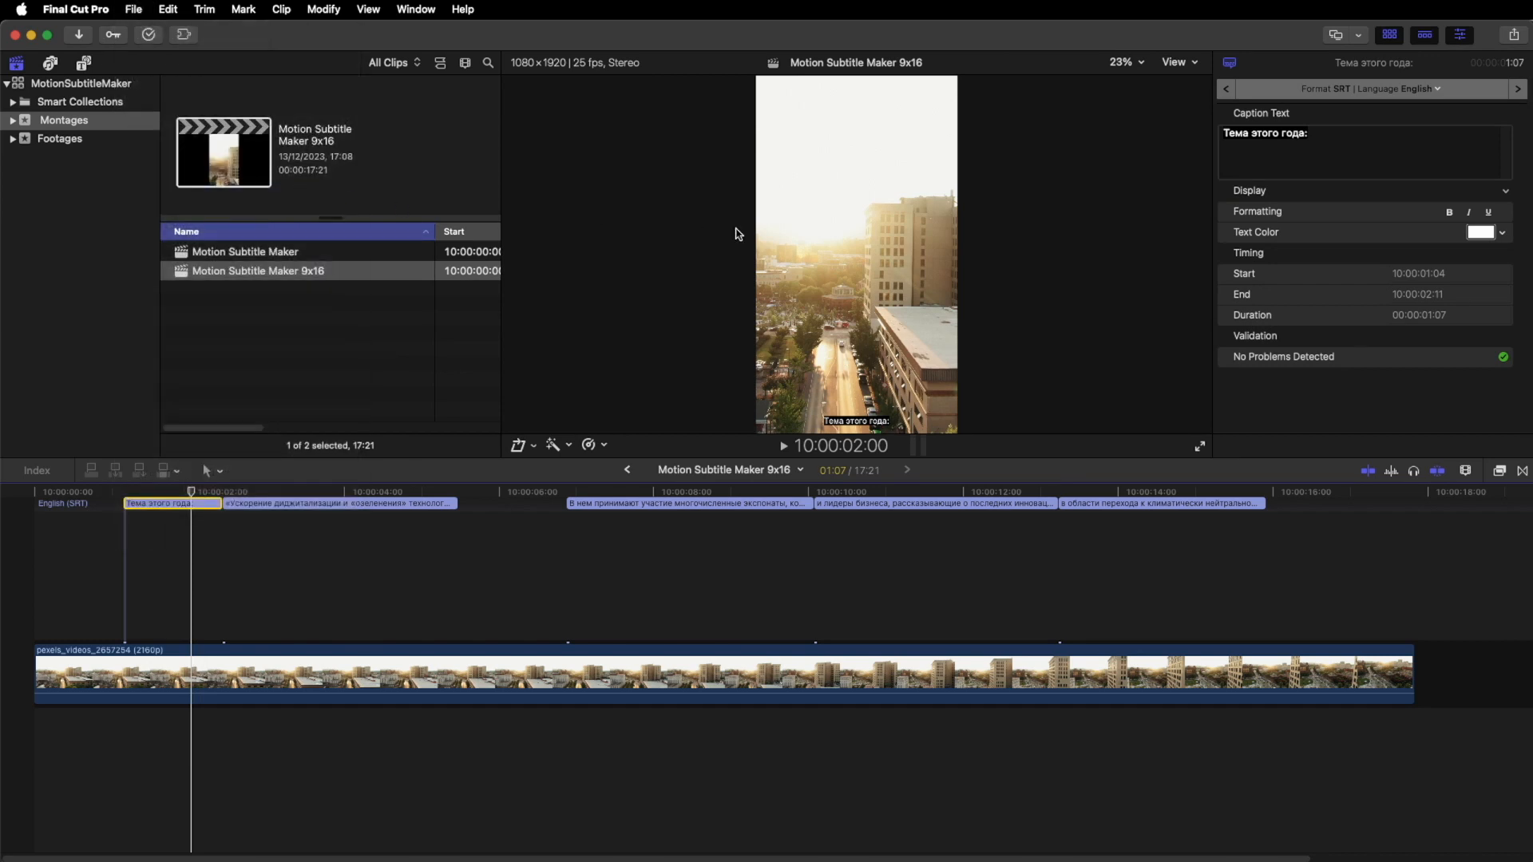
{"action": "left_click", "coordinate": [589, 259]}
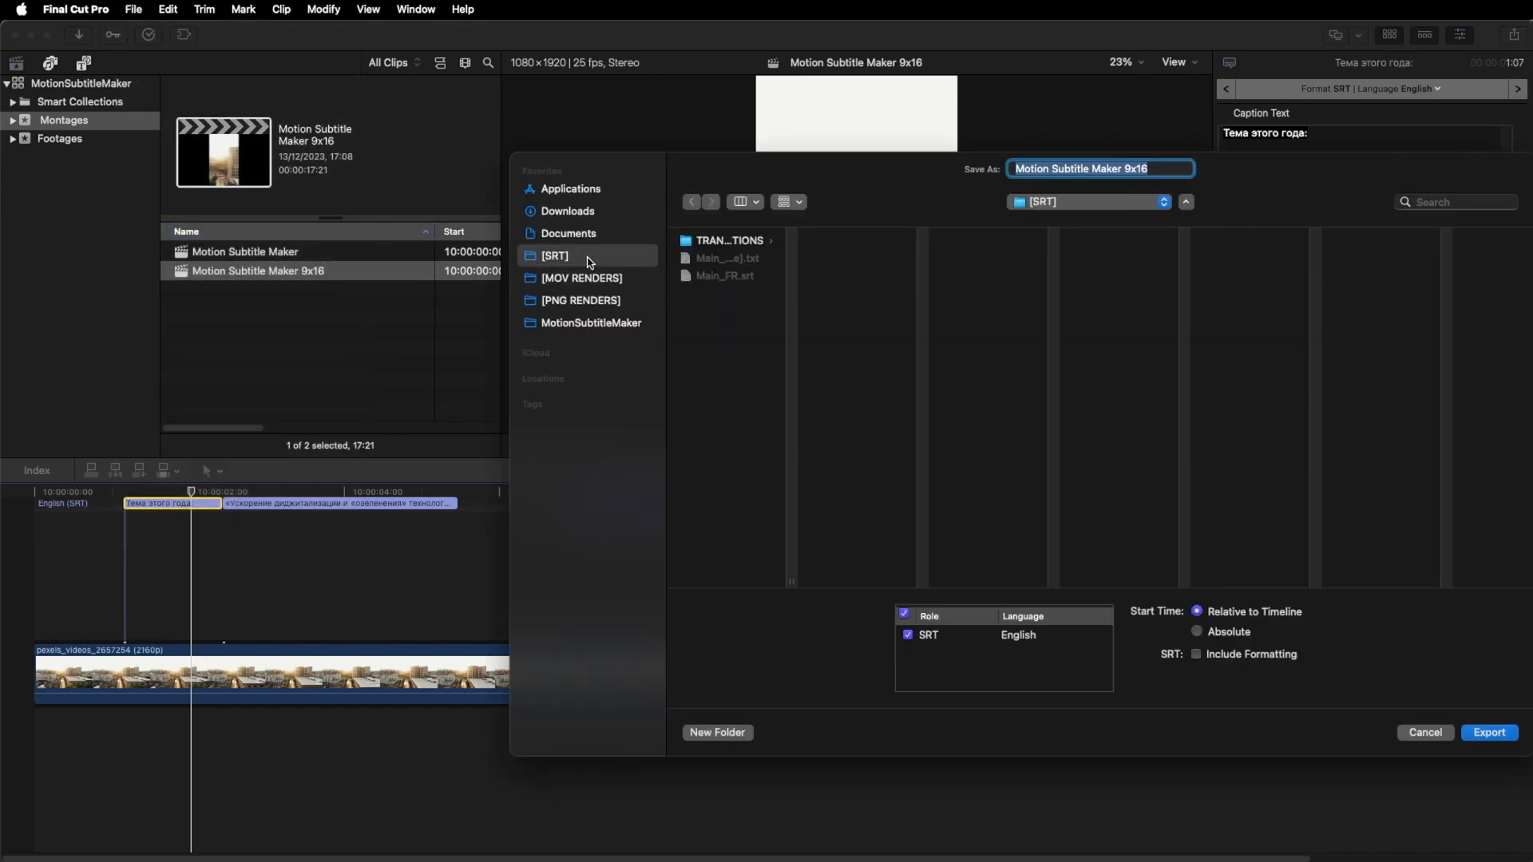
{"action": "left_click", "coordinate": [1487, 740]}
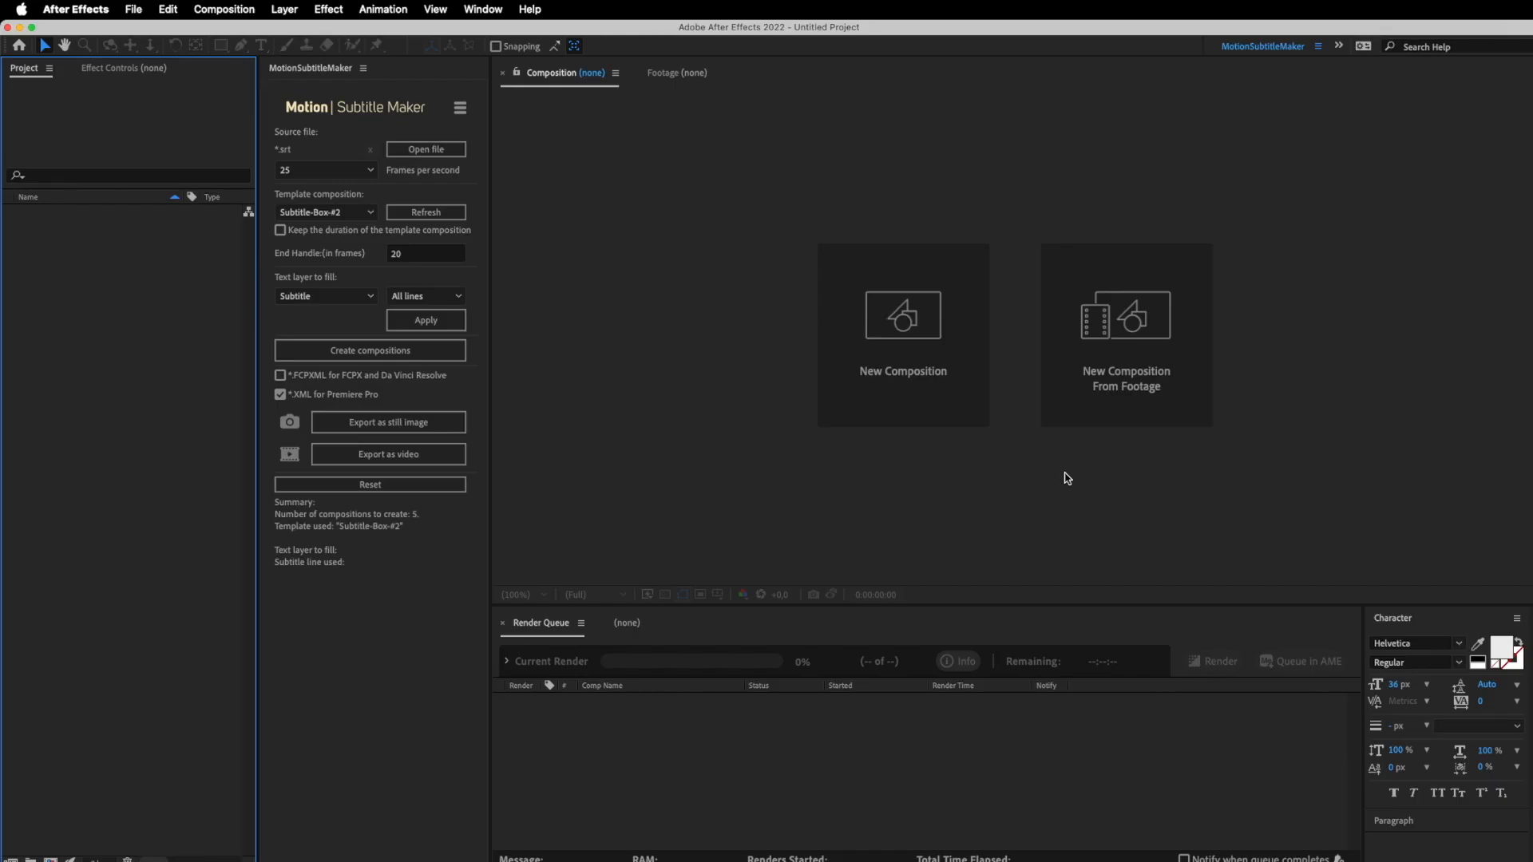
In a new After Effects project, load Main_RU.srt from the [SRT] folder as the subtitle source file and dismiss the message
{"action": "left_click", "coordinate": [460, 148]}
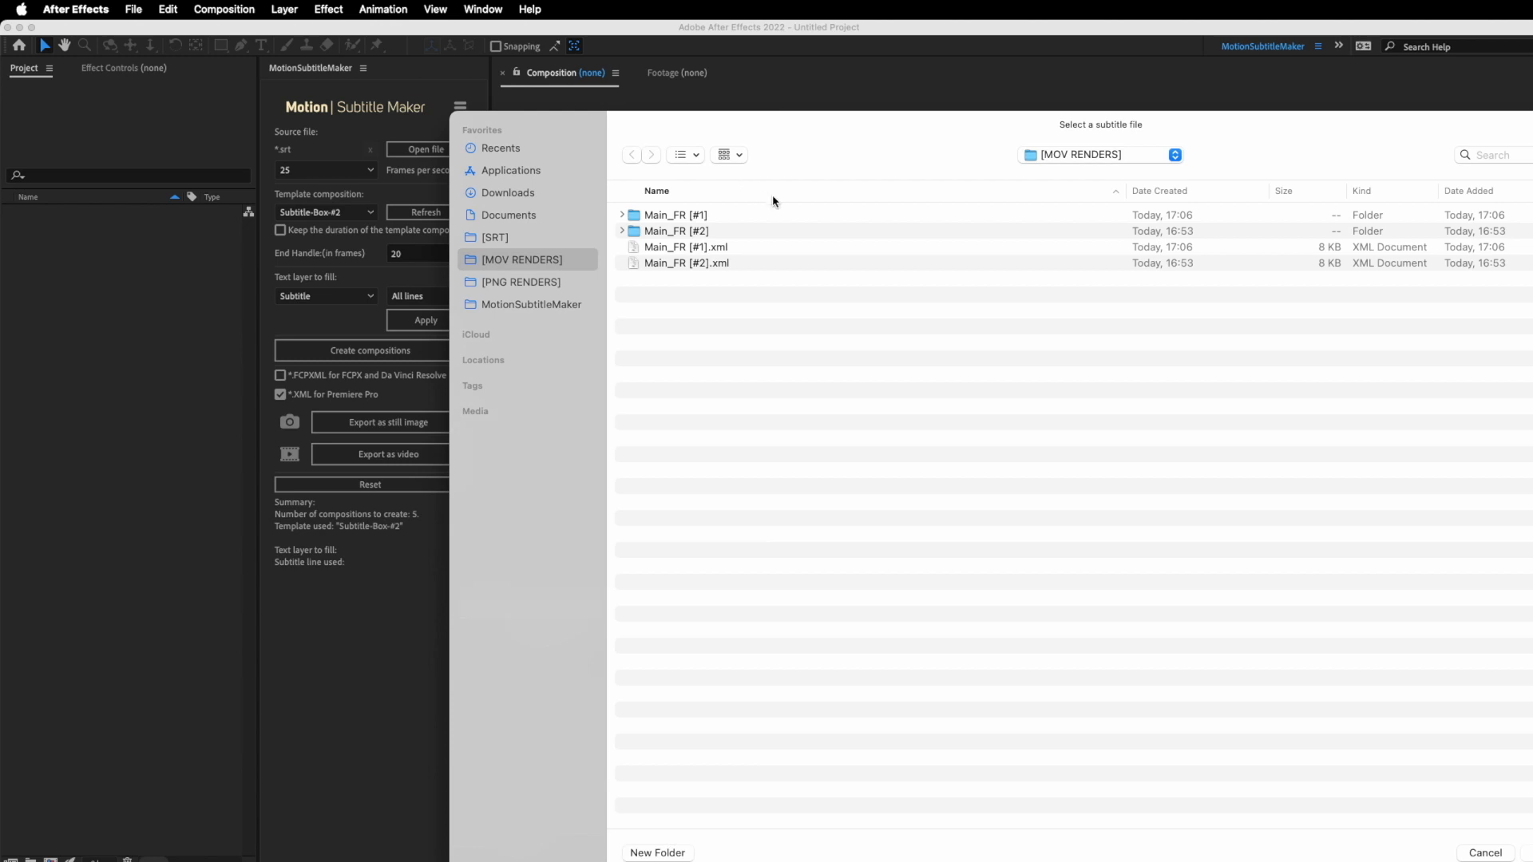
{"action": "left_click", "coordinate": [529, 238]}
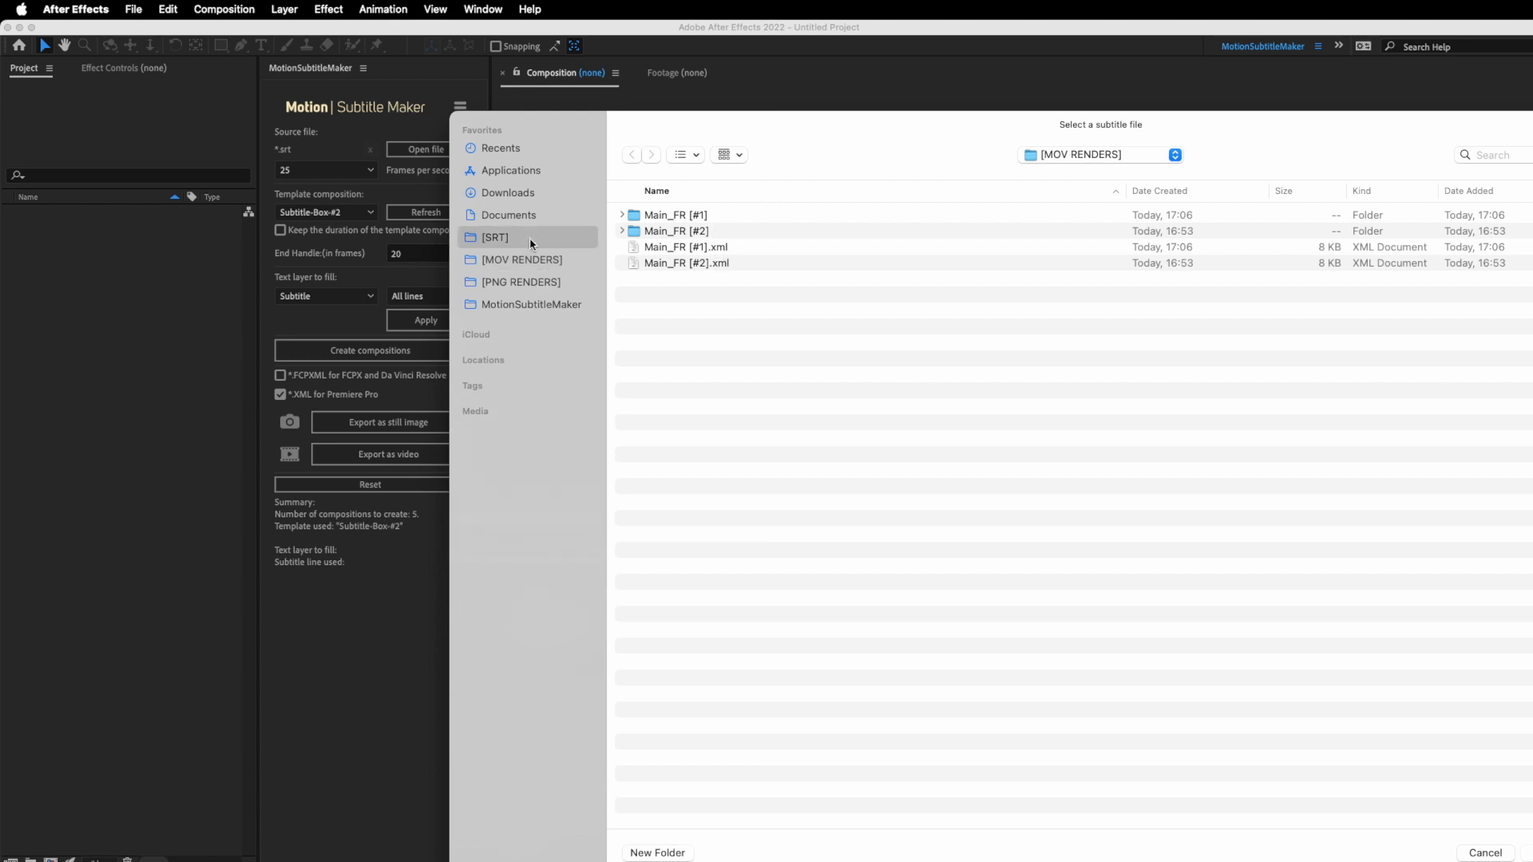
{"action": "left_click", "coordinate": [677, 264]}
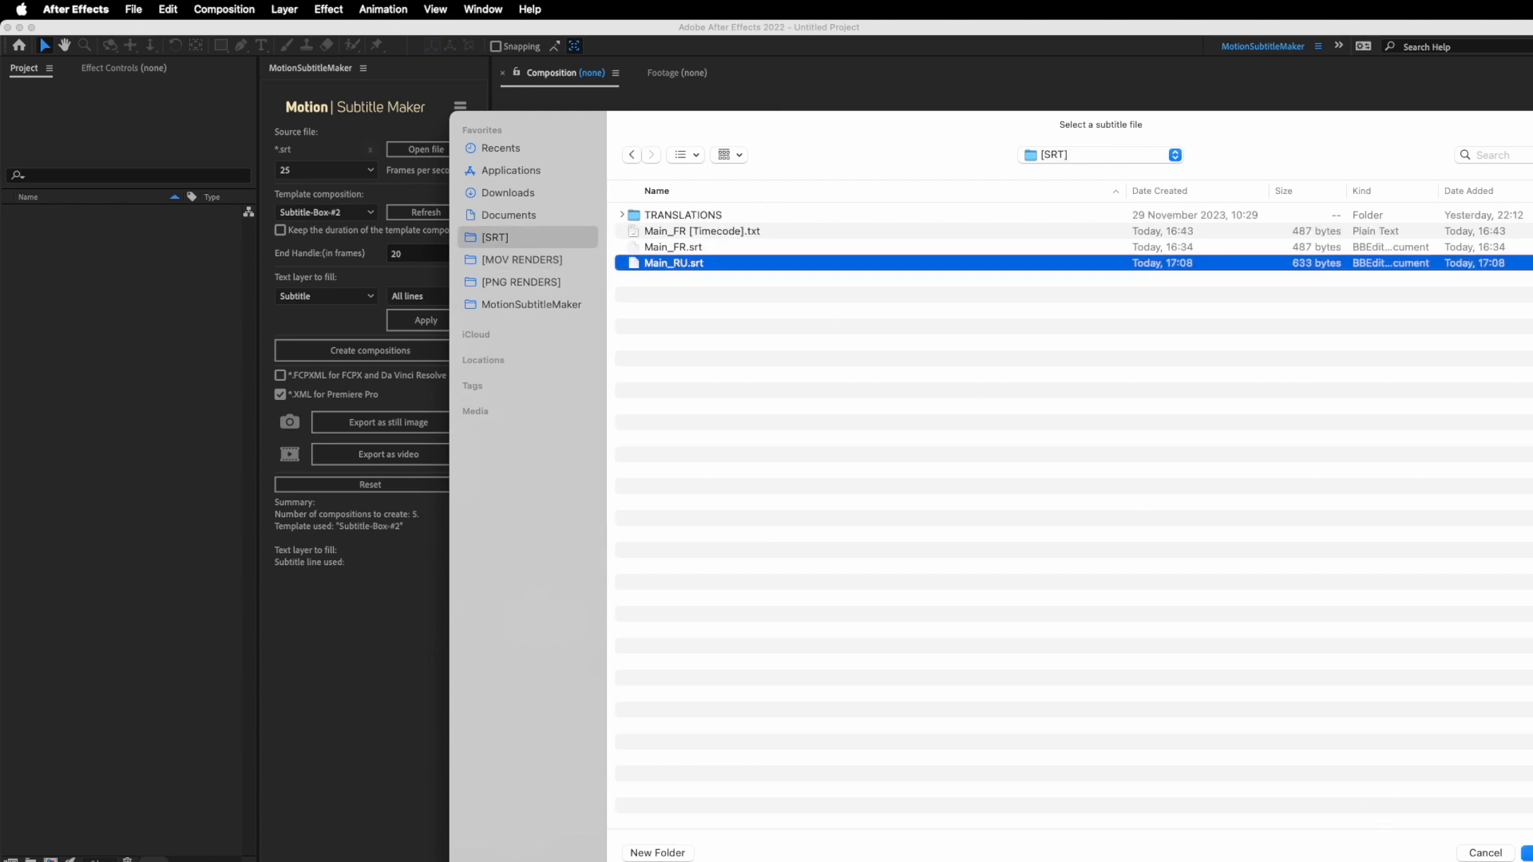
{"action": "key", "text": "Return"}
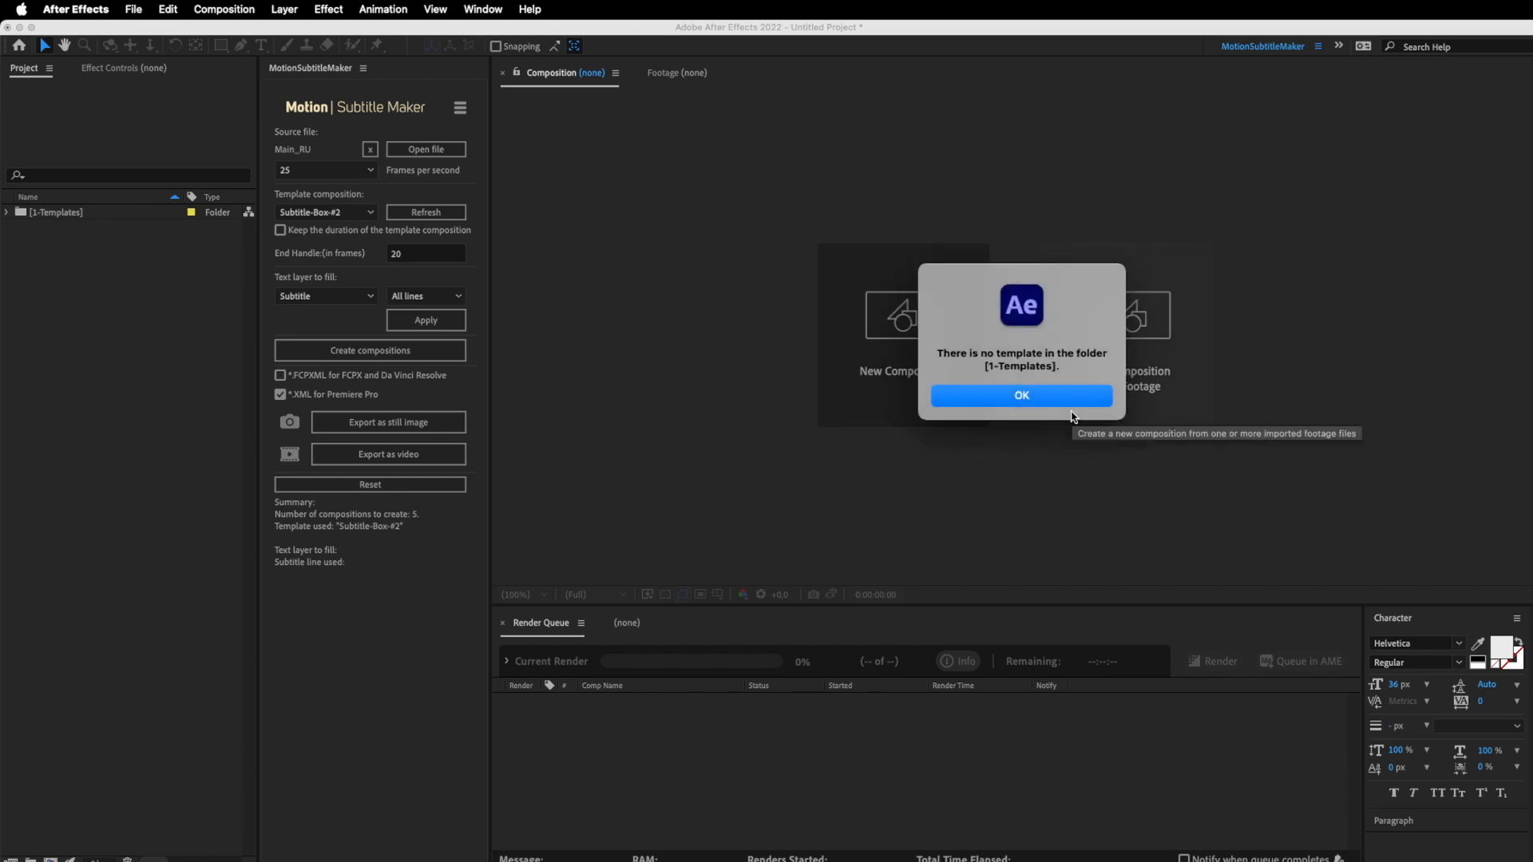
{"action": "key", "text": "Return"}
Create a new composition 1080 px wide and 1920 px high at 25 frames per second
{"action": "left_click", "coordinate": [50, 861]}
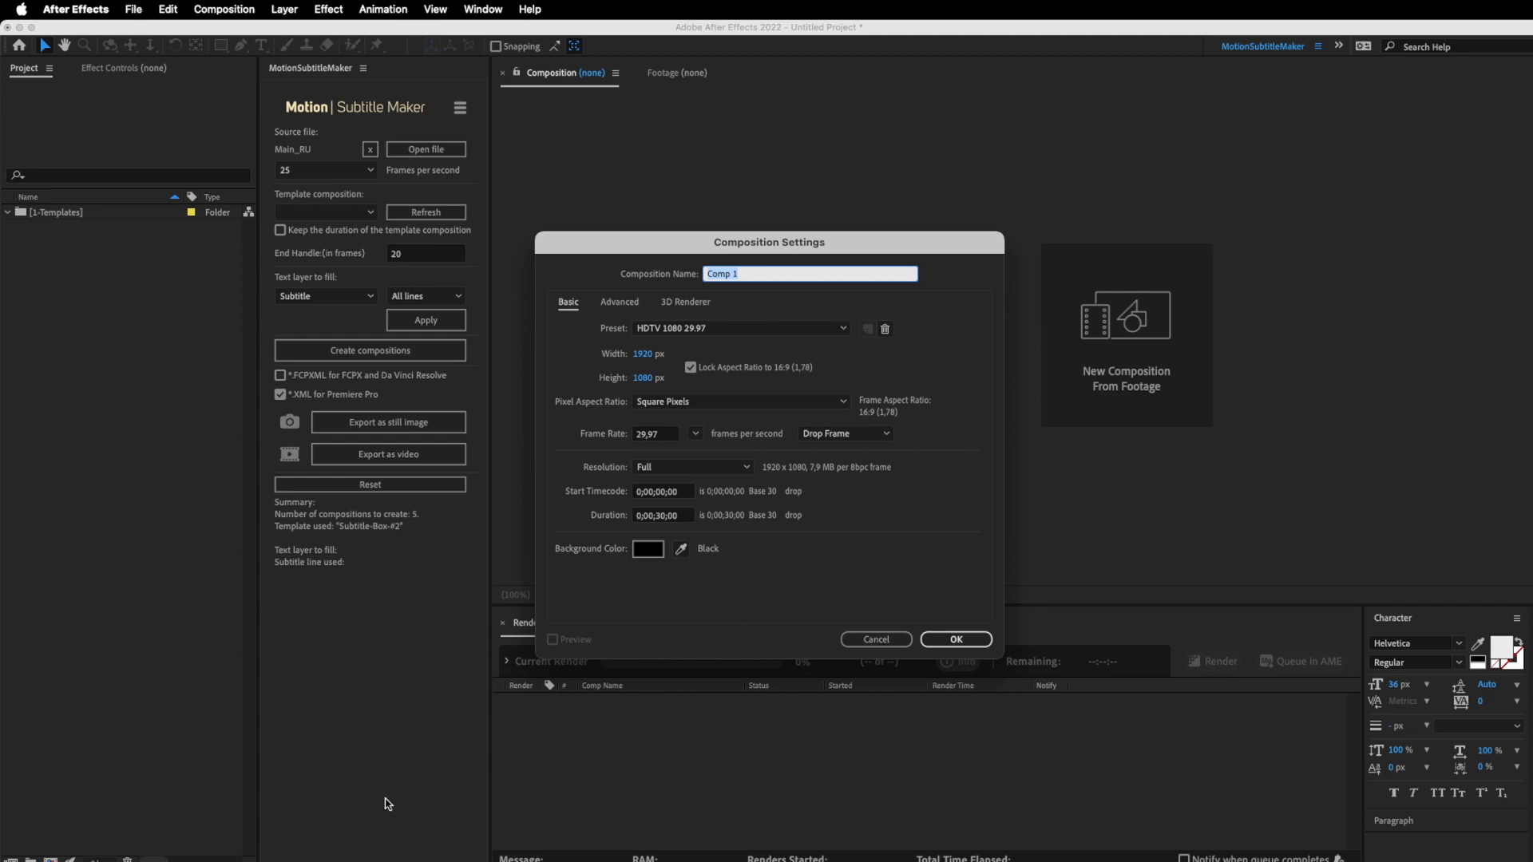
{"action": "left_click", "coordinate": [645, 354]}
{"action": "type", "text": "1280"}
{"action": "key", "text": "Tab"}
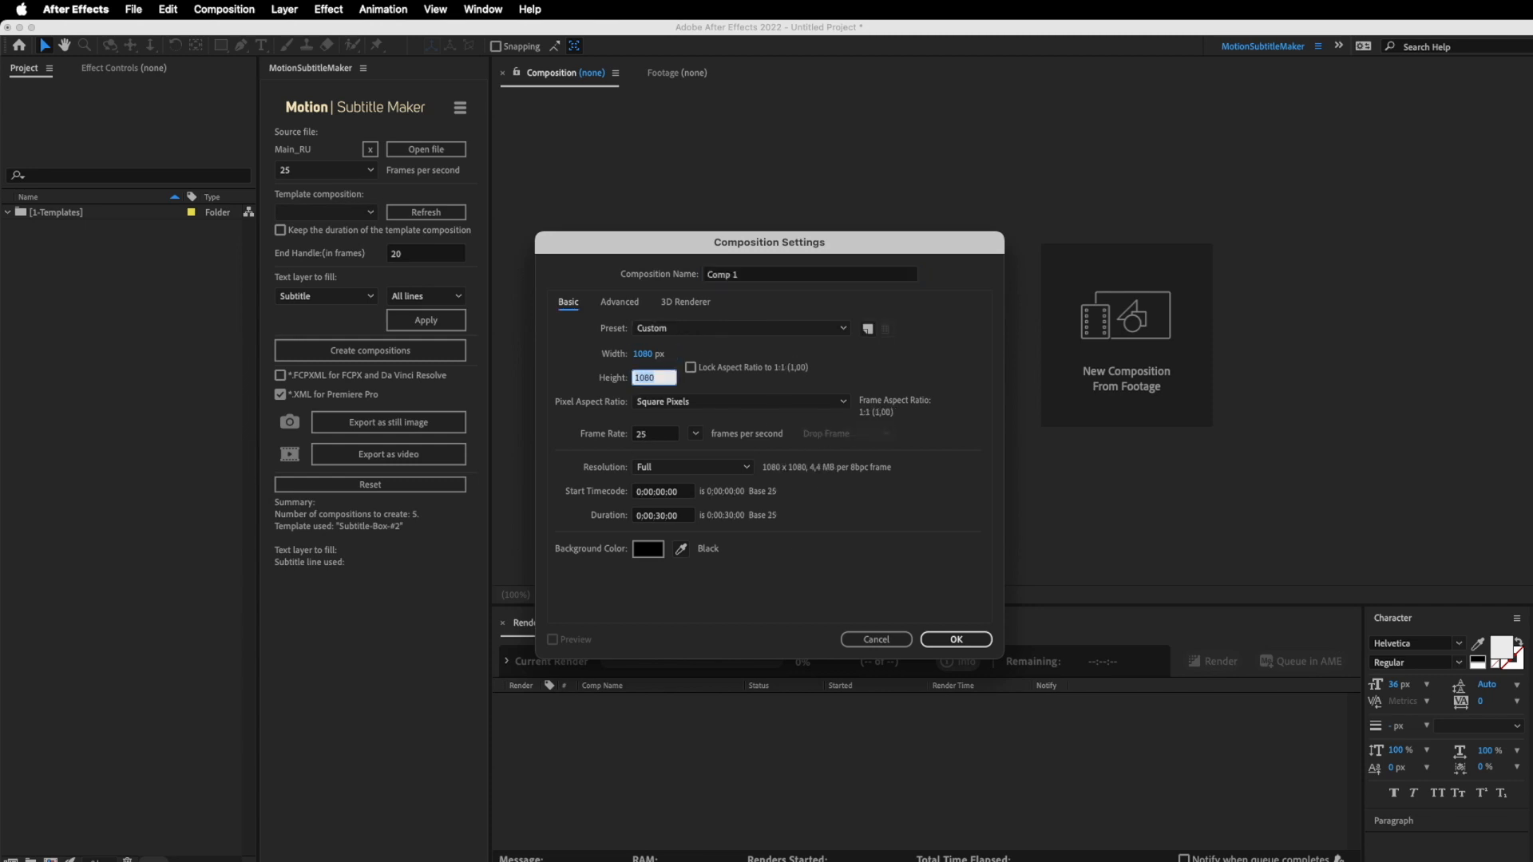
{"action": "type", "text": "1920"}
{"action": "key", "text": "Return"}
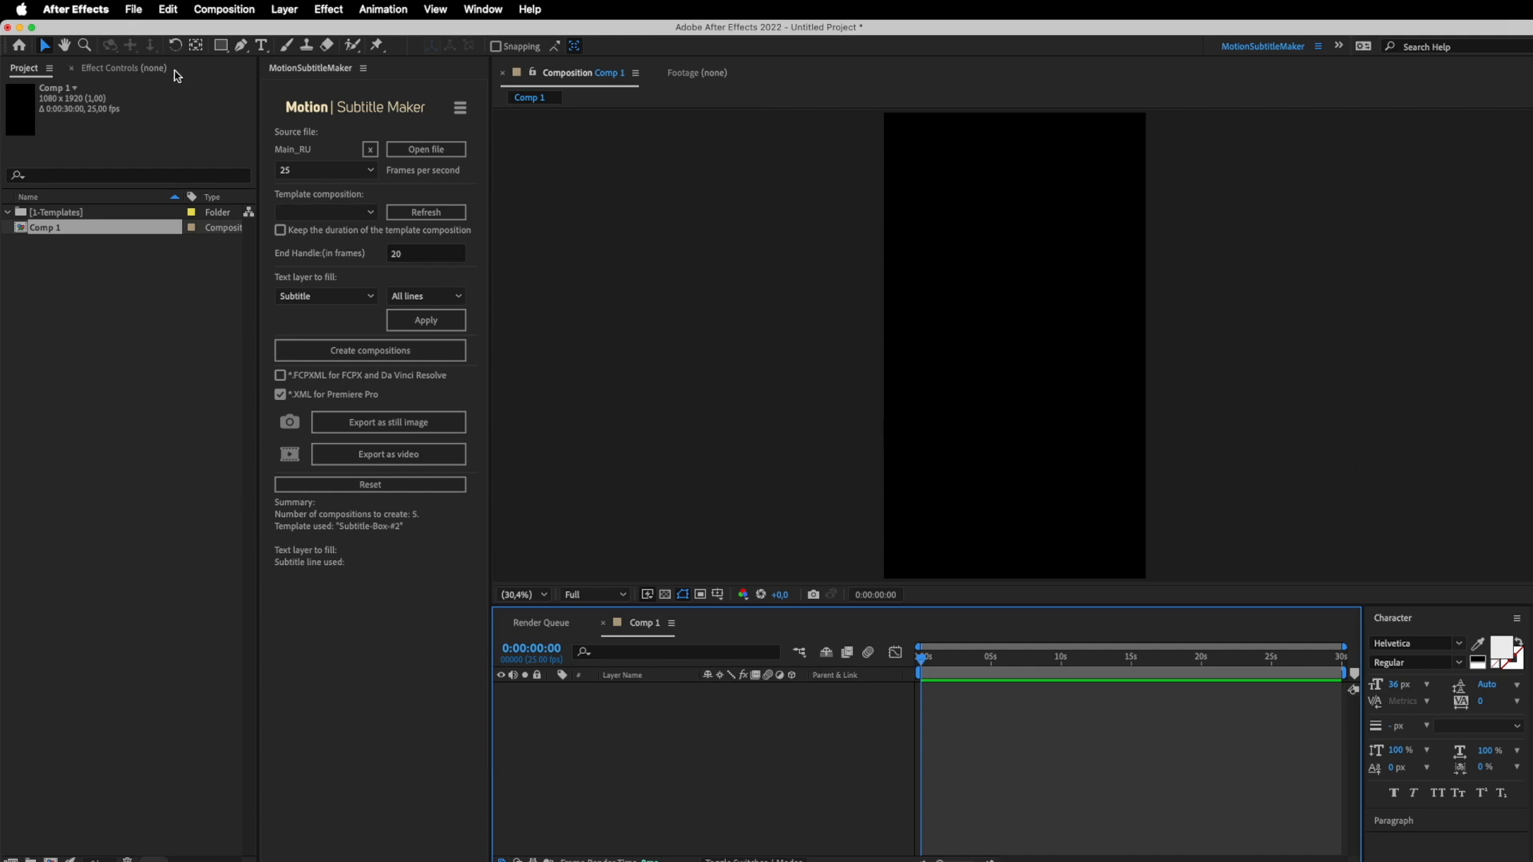
Move Comp 1 into the [1-Templates] folder and refresh the template composition list
{"action": "left_click", "coordinate": [441, 217]}
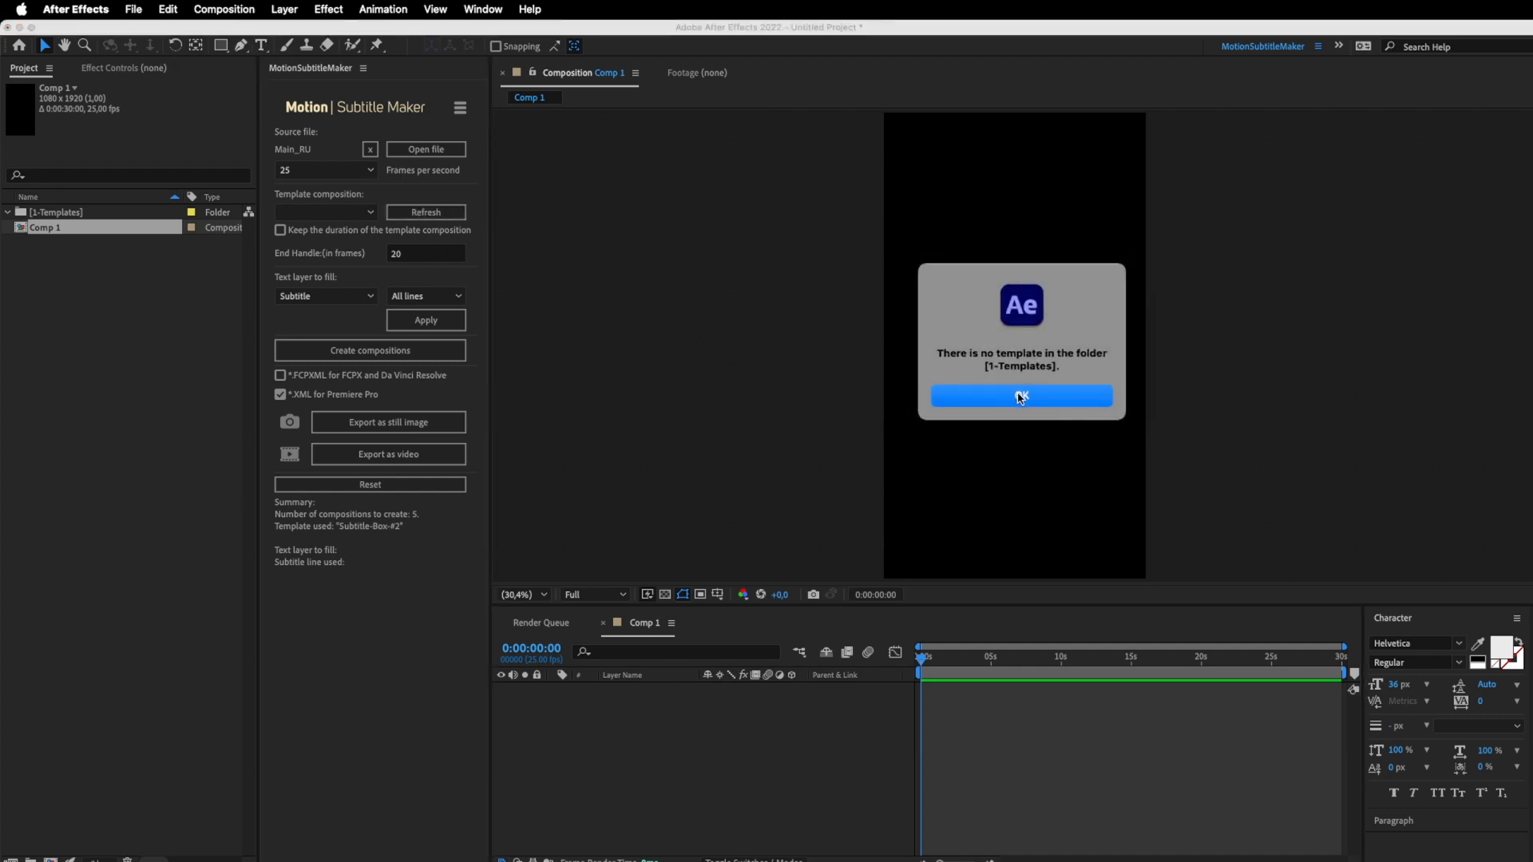
{"action": "left_click", "coordinate": [1022, 397]}
{"action": "left_click_drag", "start_coordinate": [46, 231], "coordinate": [70, 222]}
{"action": "left_click", "coordinate": [425, 212]}
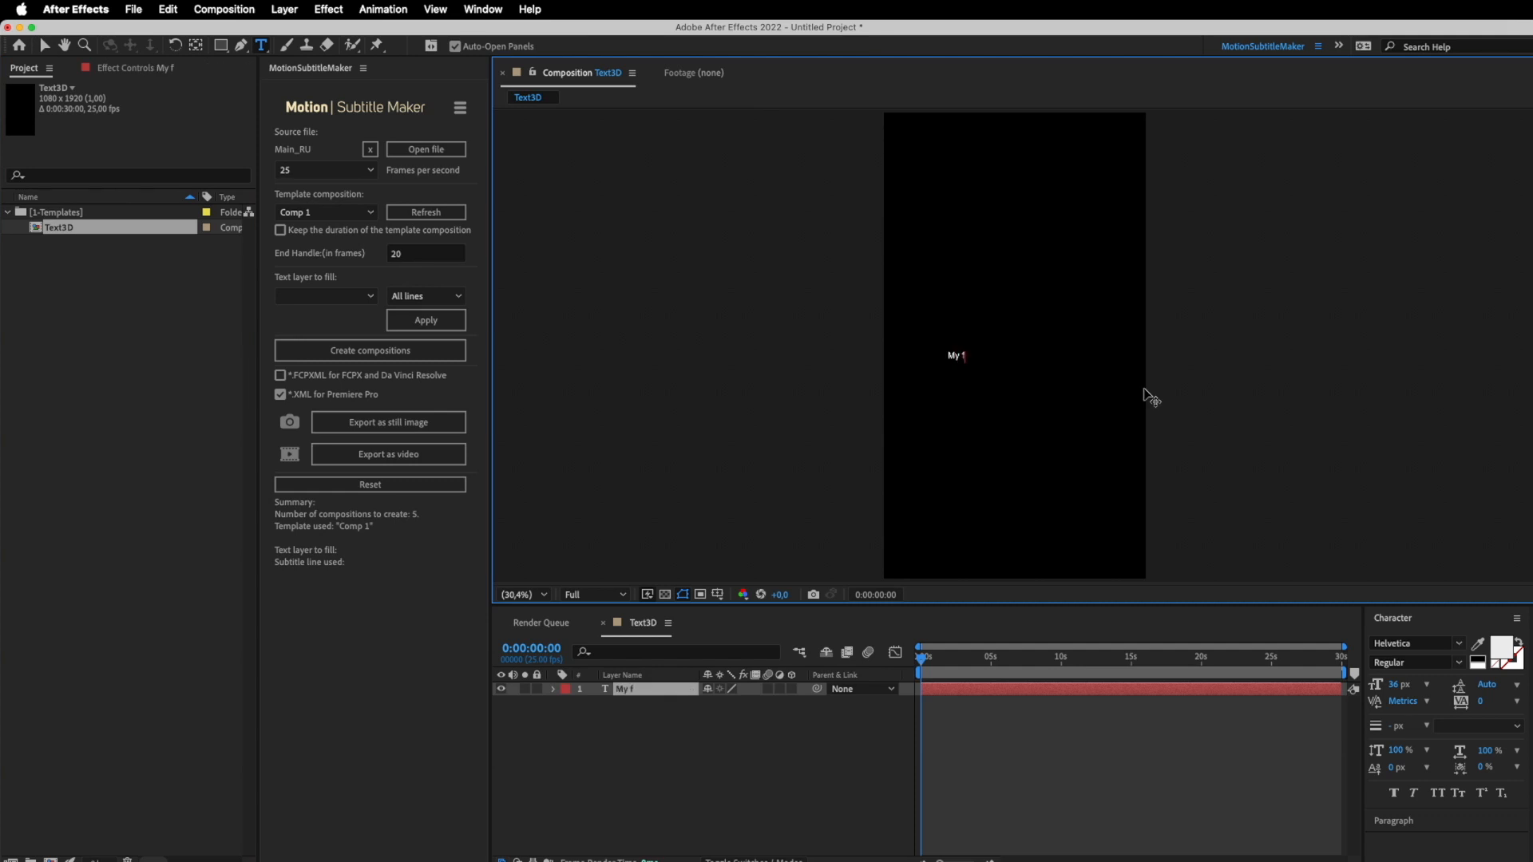
Add the text "My first tempate" to the Text3D composition and format it in Impact LT Std Roman, all caps, at 63 px
{"action": "type", "text": "temp"}
{"action": "key", "text": "cmd+a"}
{"action": "left_click", "coordinate": [1410, 644]}
{"action": "type", "text": "imp"}
{"action": "key", "text": "Down"}
{"action": "key", "text": "Up"}
{"action": "key", "text": "Down"}
{"action": "key", "text": "Return"}
{"action": "left_click", "coordinate": [1437, 793]}
{"action": "left_click_drag", "start_coordinate": [1394, 685], "coordinate": [1415, 690]}
Make the text layer 3D with the Cinema 4D renderer and set its Extrusion Depth to 86
{"action": "left_click", "coordinate": [554, 689]}
{"action": "left_click", "coordinate": [713, 717]}
{"action": "left_click", "coordinate": [791, 689]}
{"action": "left_click", "coordinate": [567, 744]}
{"action": "left_click", "coordinate": [1338, 595]}
{"action": "left_click", "coordinate": [1358, 625]}
{"action": "left_click", "coordinate": [567, 728]}
{"action": "left_click_drag", "start_coordinate": [710, 782], "coordinate": [779, 782]}
{"action": "left_click", "coordinate": [648, 596]}
{"action": "left_click", "coordinate": [670, 609]}
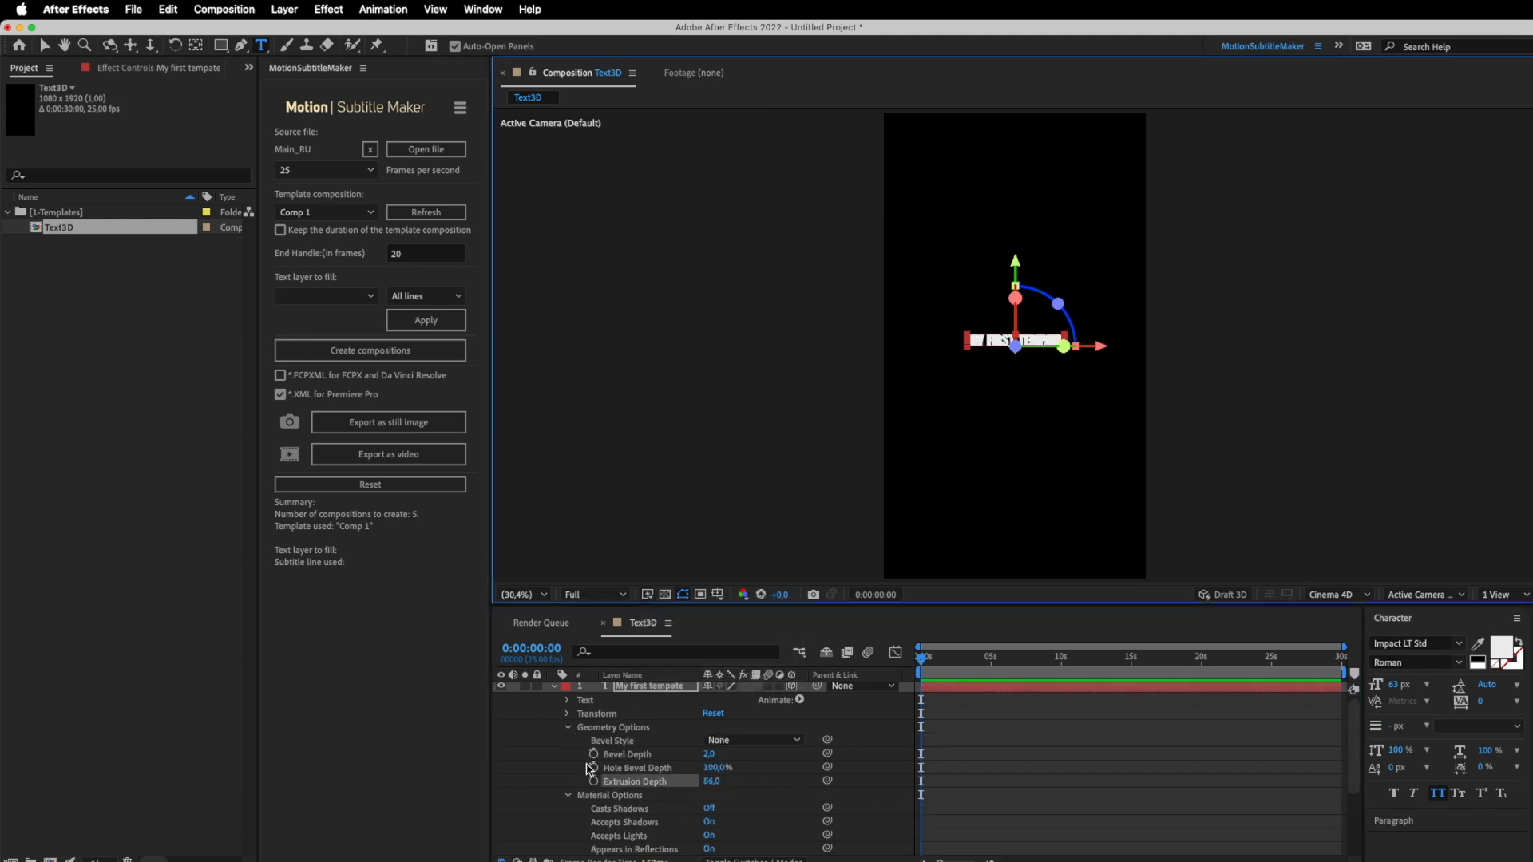
{"action": "left_click", "coordinate": [799, 700]}
{"action": "left_click", "coordinate": [605, 812]}
{"action": "left_click", "coordinate": [617, 771]}
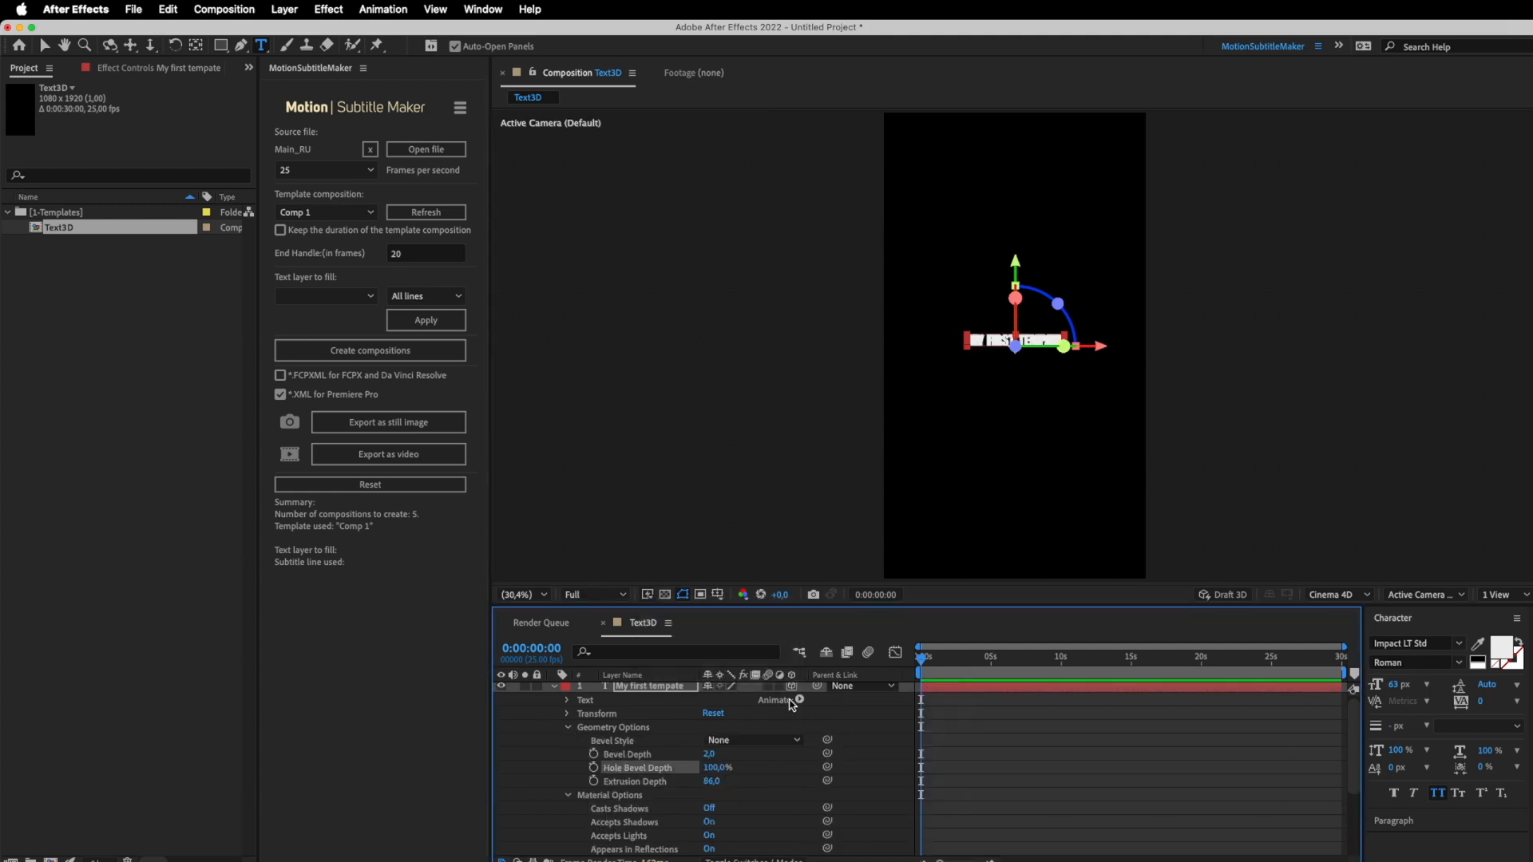
{"action": "left_click", "coordinate": [798, 700]}
{"action": "left_click", "coordinate": [620, 827]}
{"action": "right_click", "coordinate": [615, 799]}
Set the Bevel Style of the extruded text to Angular
{"action": "left_click", "coordinate": [731, 743]}
{"action": "left_click", "coordinate": [733, 741]}
{"action": "left_click", "coordinate": [740, 774]}
Add a Side Color animator to the text and rotate the layer to -11° on X and -17° on Y
{"action": "left_click", "coordinate": [799, 700]}
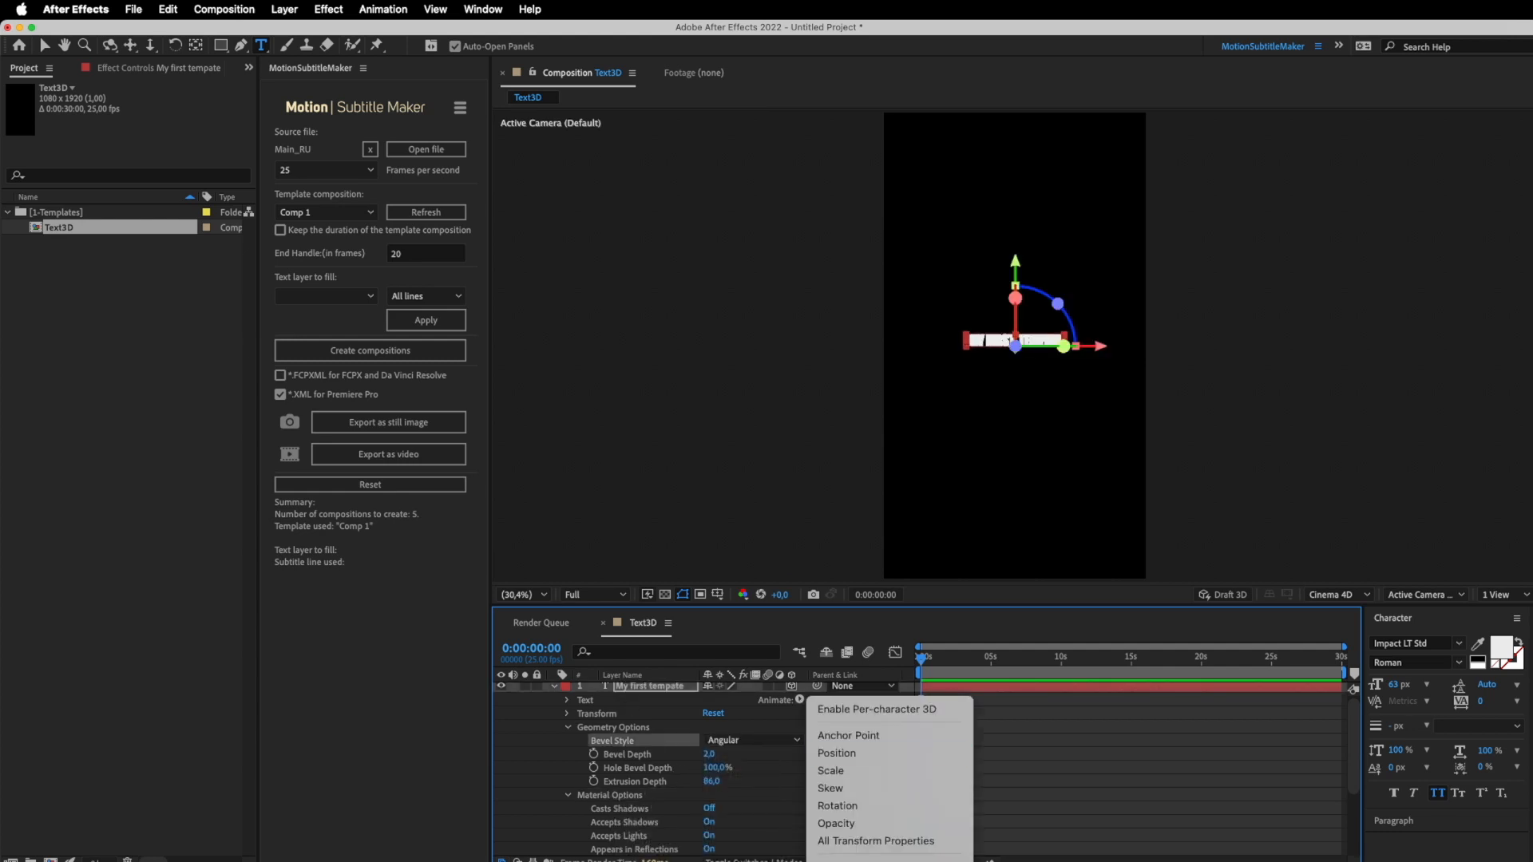
{"action": "left_click", "coordinate": [887, 858]}
{"action": "scroll", "coordinate": [1057, 380], "scroll_direction": "up", "scroll_amount": 3}
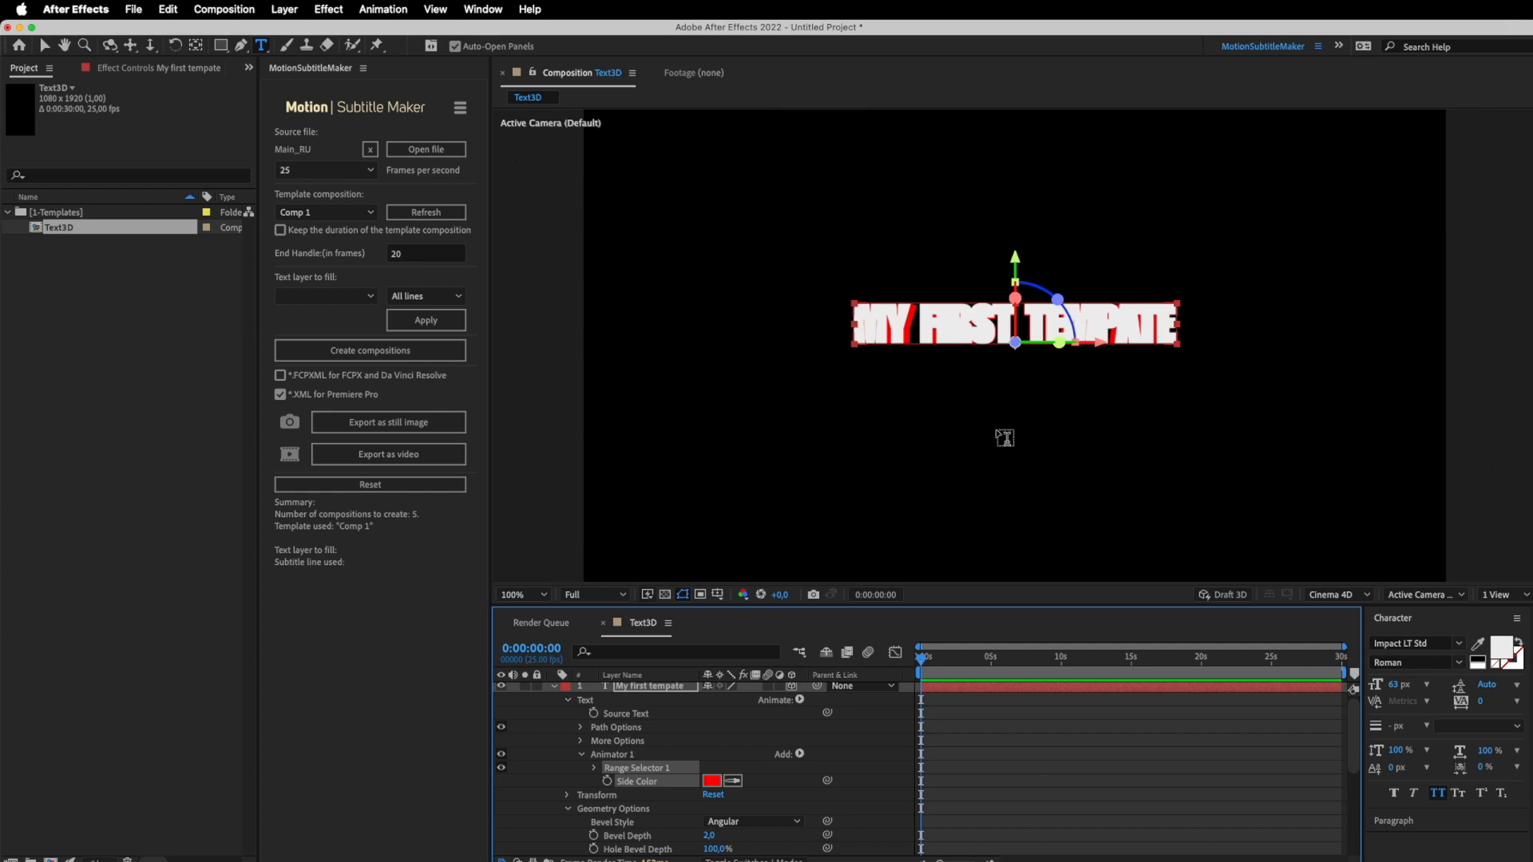
{"action": "left_click", "coordinate": [567, 796]}
{"action": "left_click_drag", "start_coordinate": [728, 824], "coordinate": [720, 809]}
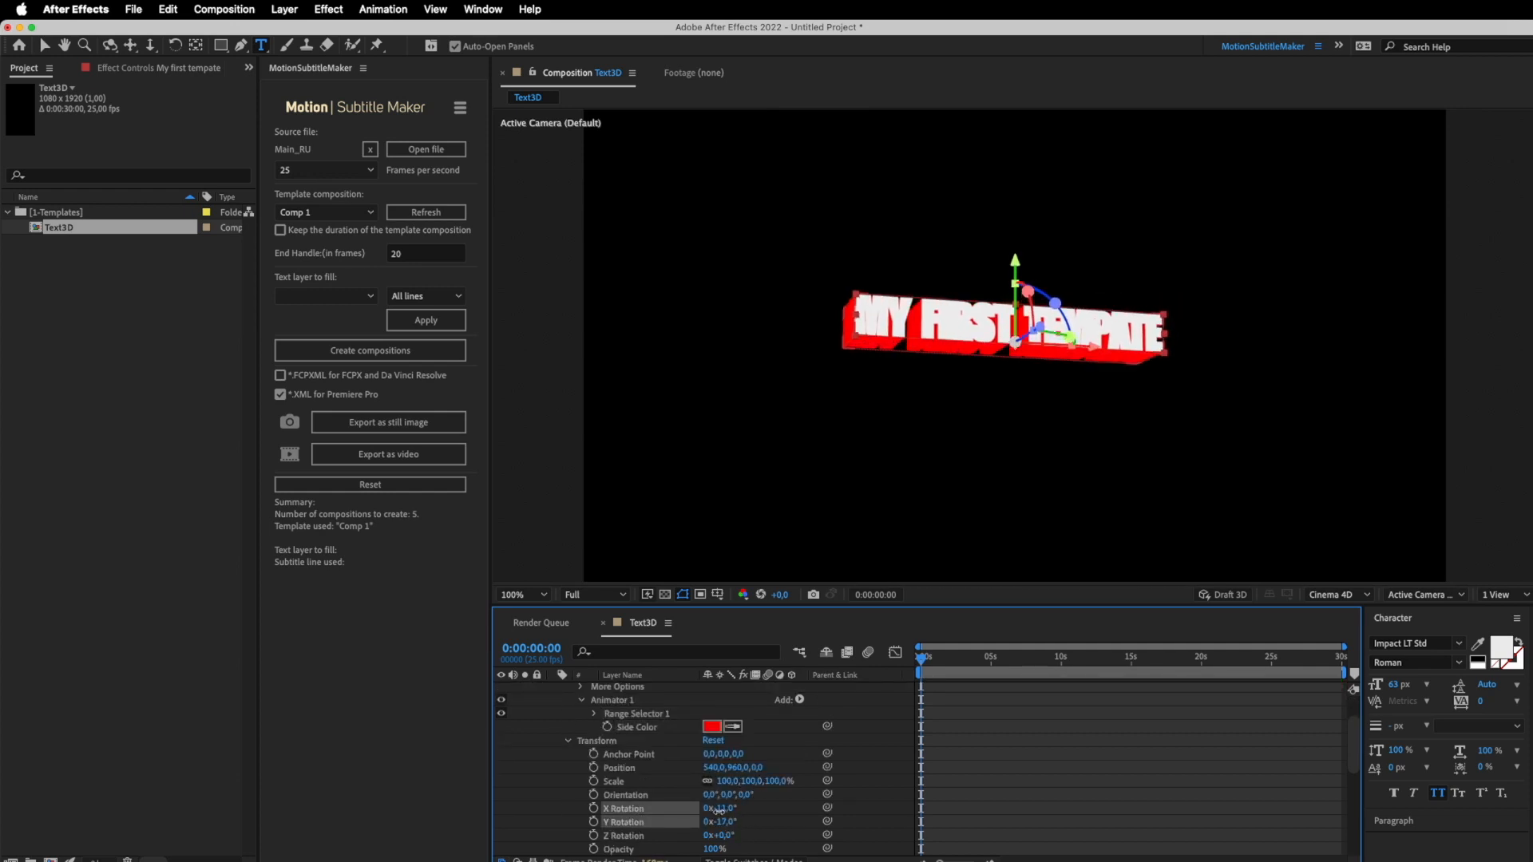
Set the text's tracking to 77 and change its font to Intro Head H UC Base
{"action": "left_click_drag", "start_coordinate": [1481, 702], "coordinate": [1529, 702]}
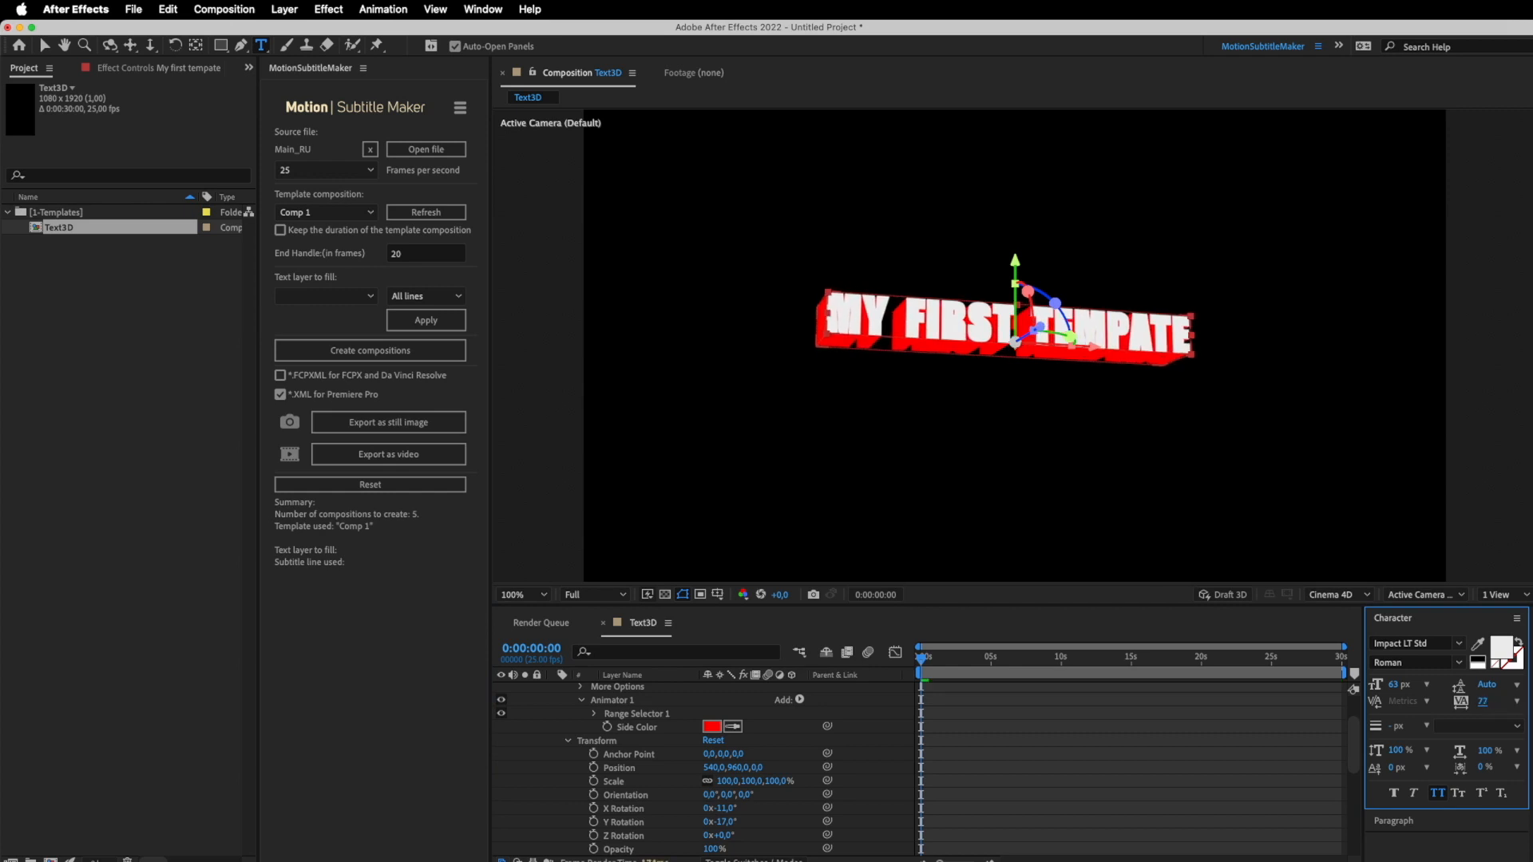
{"action": "left_click", "coordinate": [1459, 644]}
{"action": "left_click", "coordinate": [1460, 810]}
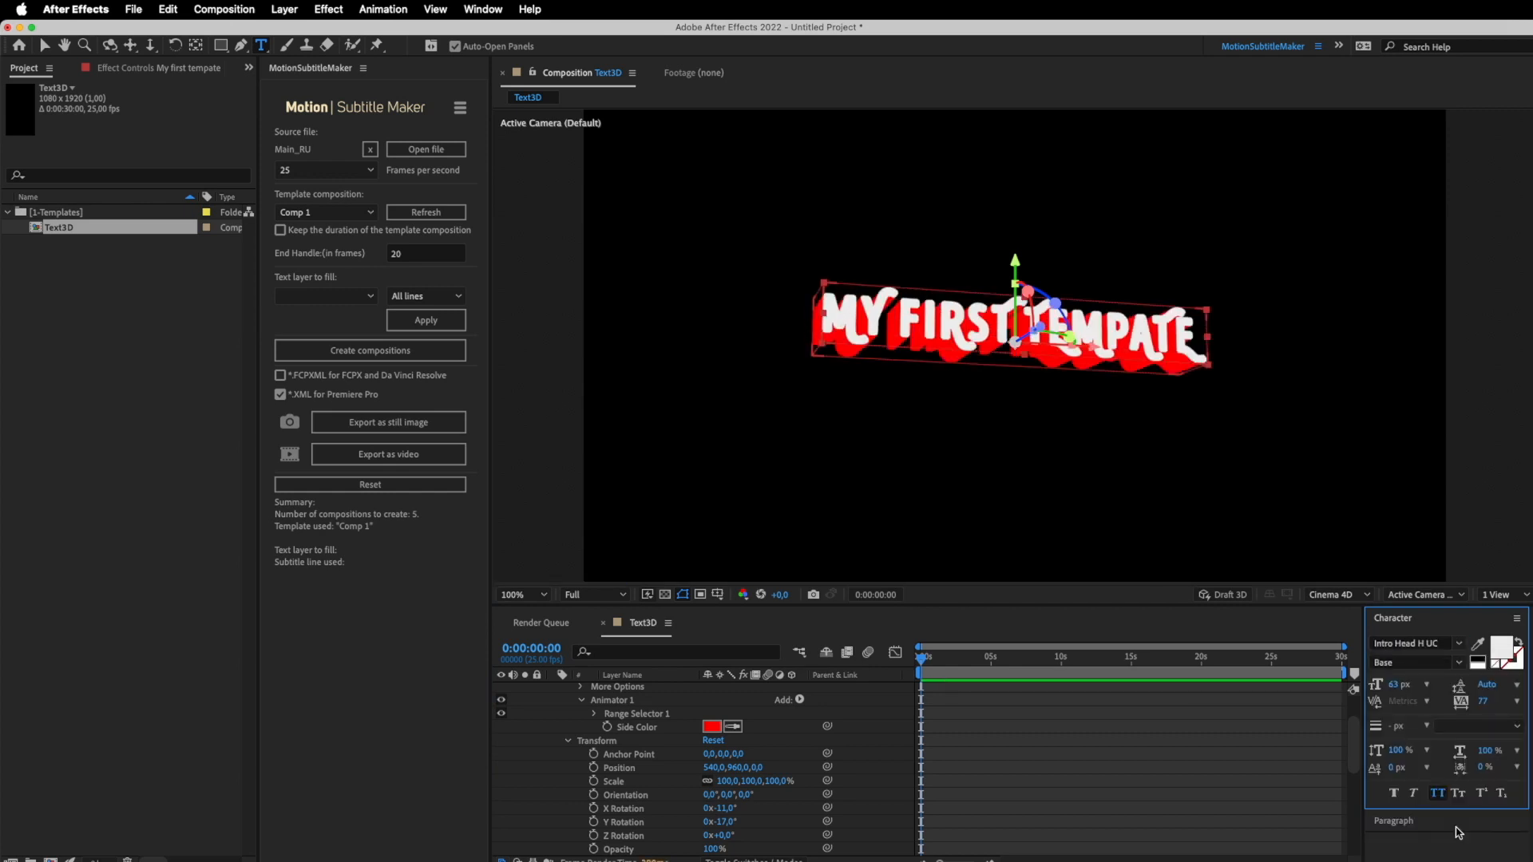
Change the Side Color of the extruded text to a teal green
{"action": "left_click", "coordinate": [712, 727]}
{"action": "left_click", "coordinate": [807, 464]}
{"action": "left_click_drag", "start_coordinate": [807, 462], "coordinate": [805, 465]}
{"action": "left_click", "coordinate": [757, 455]}
{"action": "left_click", "coordinate": [928, 358]}
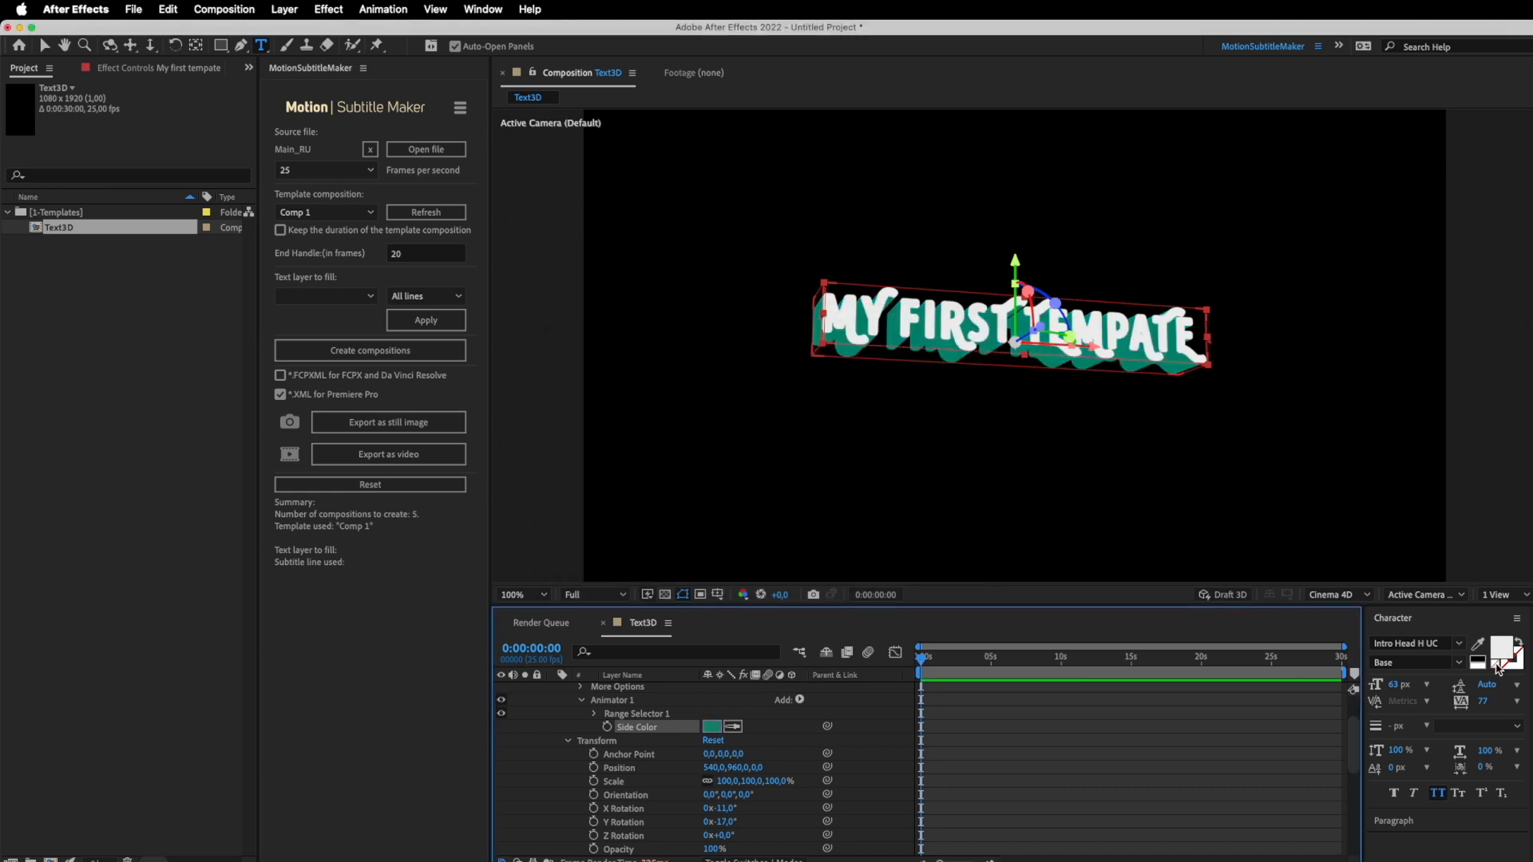
Give the text a 1 px stroke sampled from the teal side color and darken it to 094A3E
{"action": "left_click", "coordinate": [1513, 665]}
{"action": "left_click", "coordinate": [1482, 664]}
{"action": "left_click", "coordinate": [1478, 644]}
{"action": "left_click", "coordinate": [713, 728]}
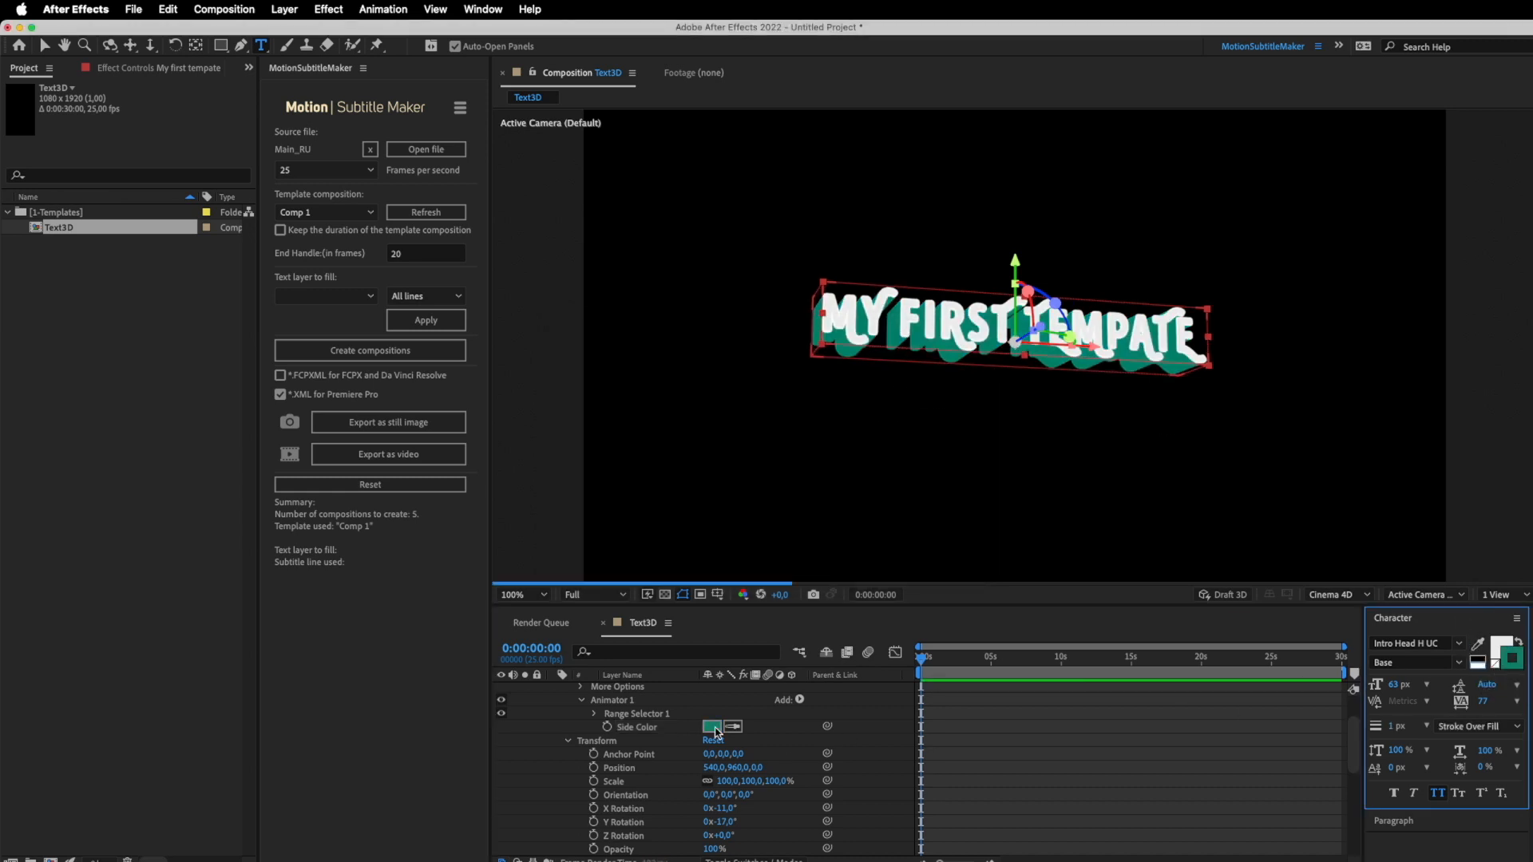
{"action": "left_click", "coordinate": [1512, 660]}
{"action": "left_click_drag", "start_coordinate": [851, 462], "coordinate": [831, 463]}
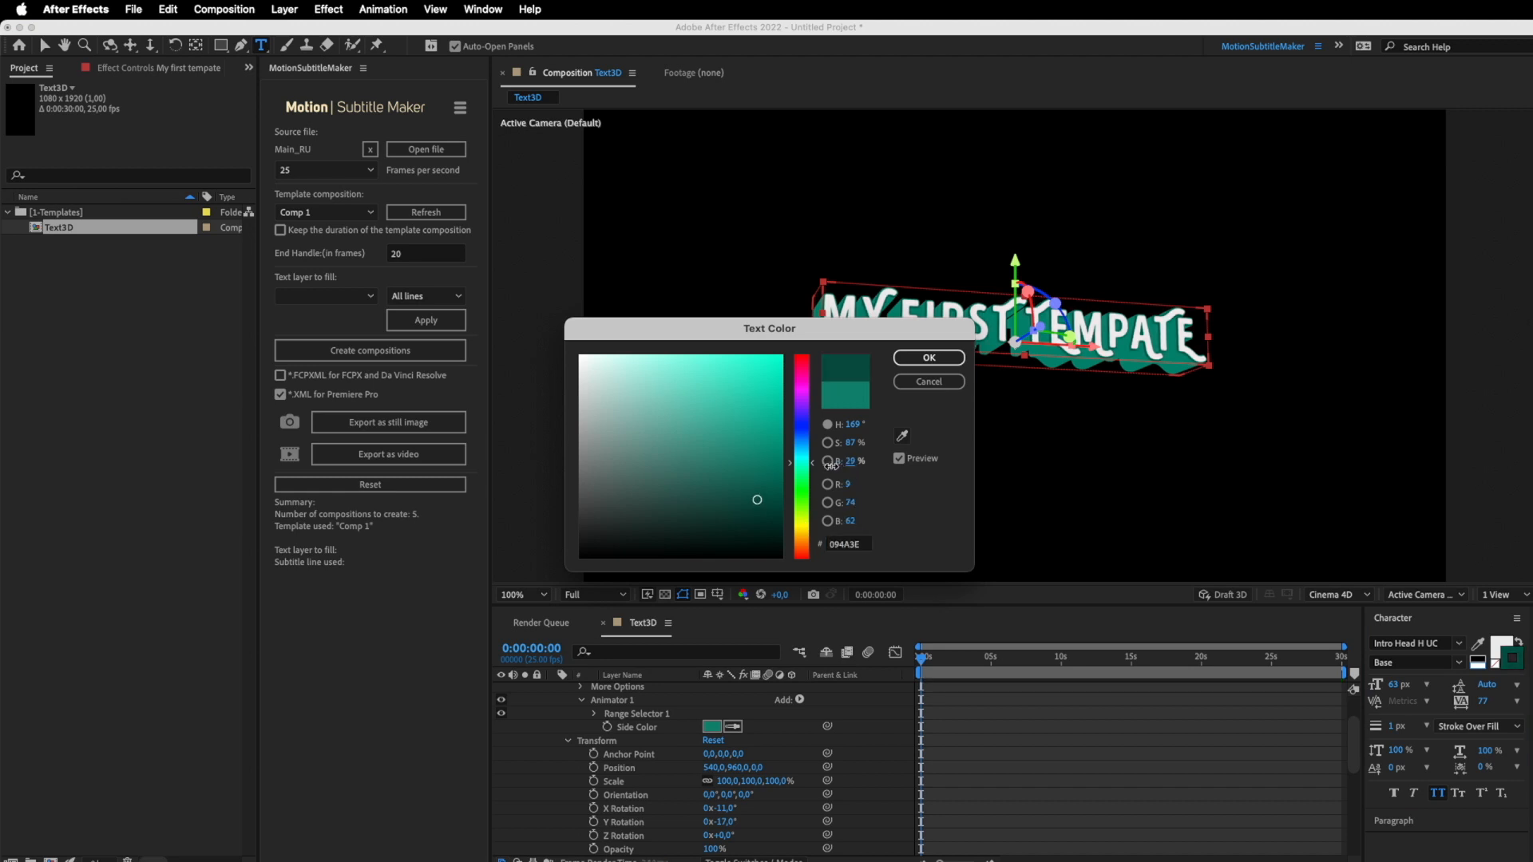
{"action": "left_click", "coordinate": [928, 358]}
Create the subtitle compositions from the refreshed Text3D template, filling the "My first tempate" layer with all lines
{"action": "left_click", "coordinate": [425, 212]}
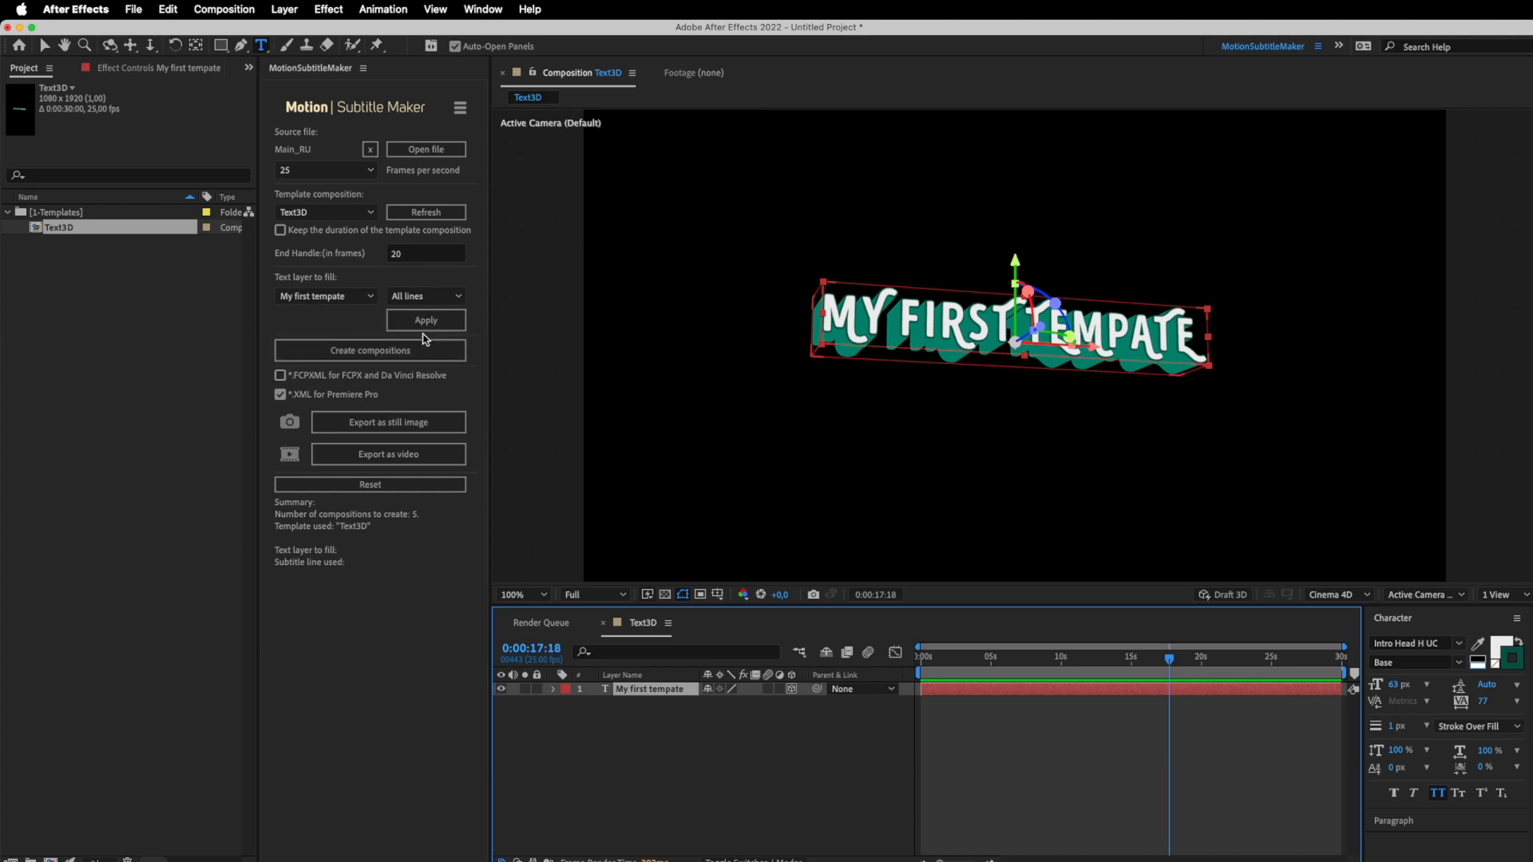
{"action": "left_click", "coordinate": [443, 322]}
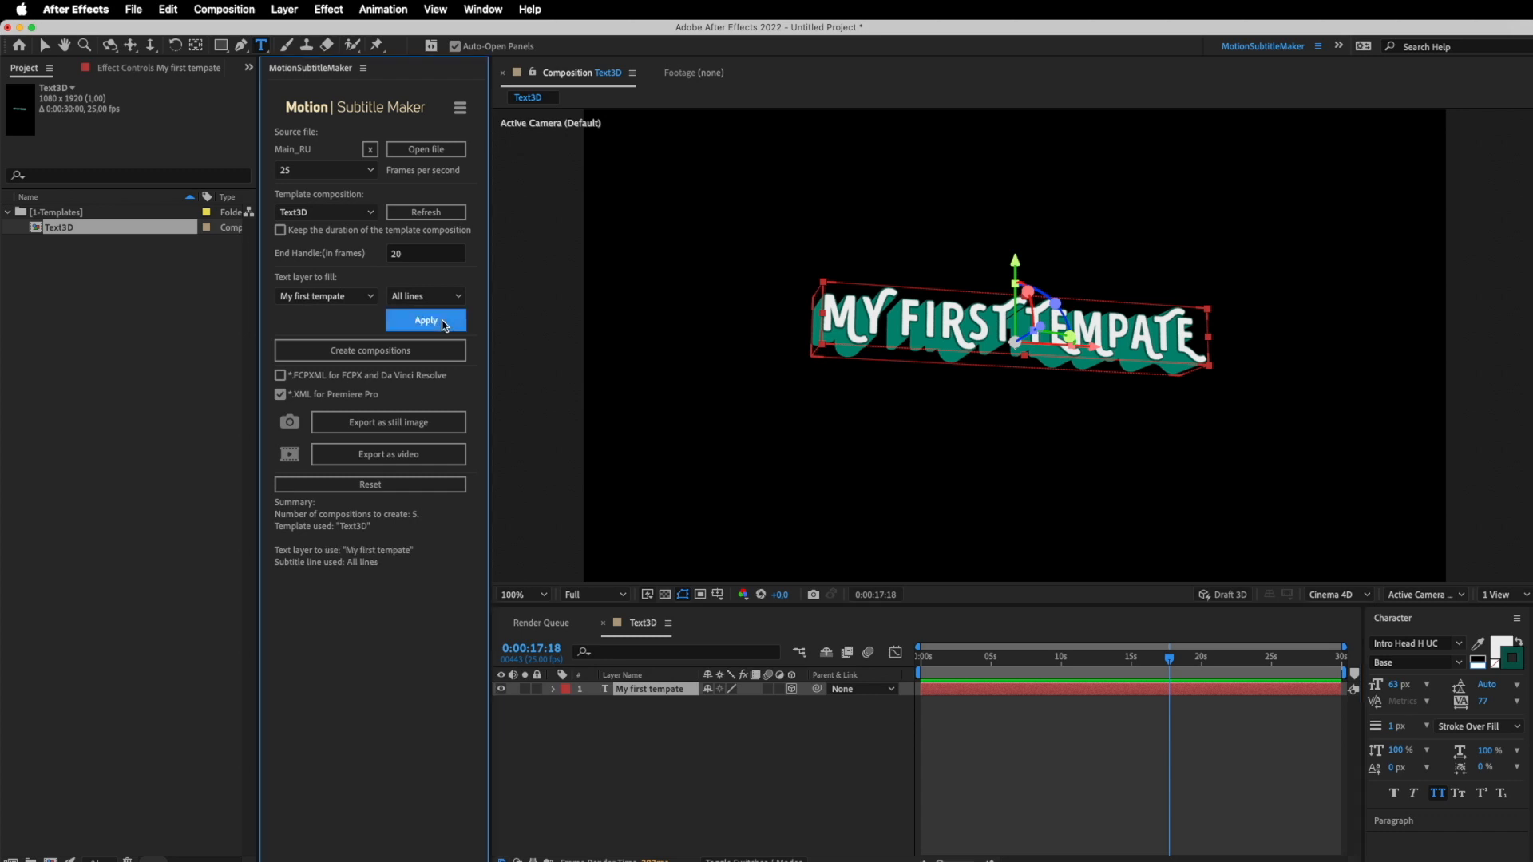
{"action": "left_click", "coordinate": [407, 357]}
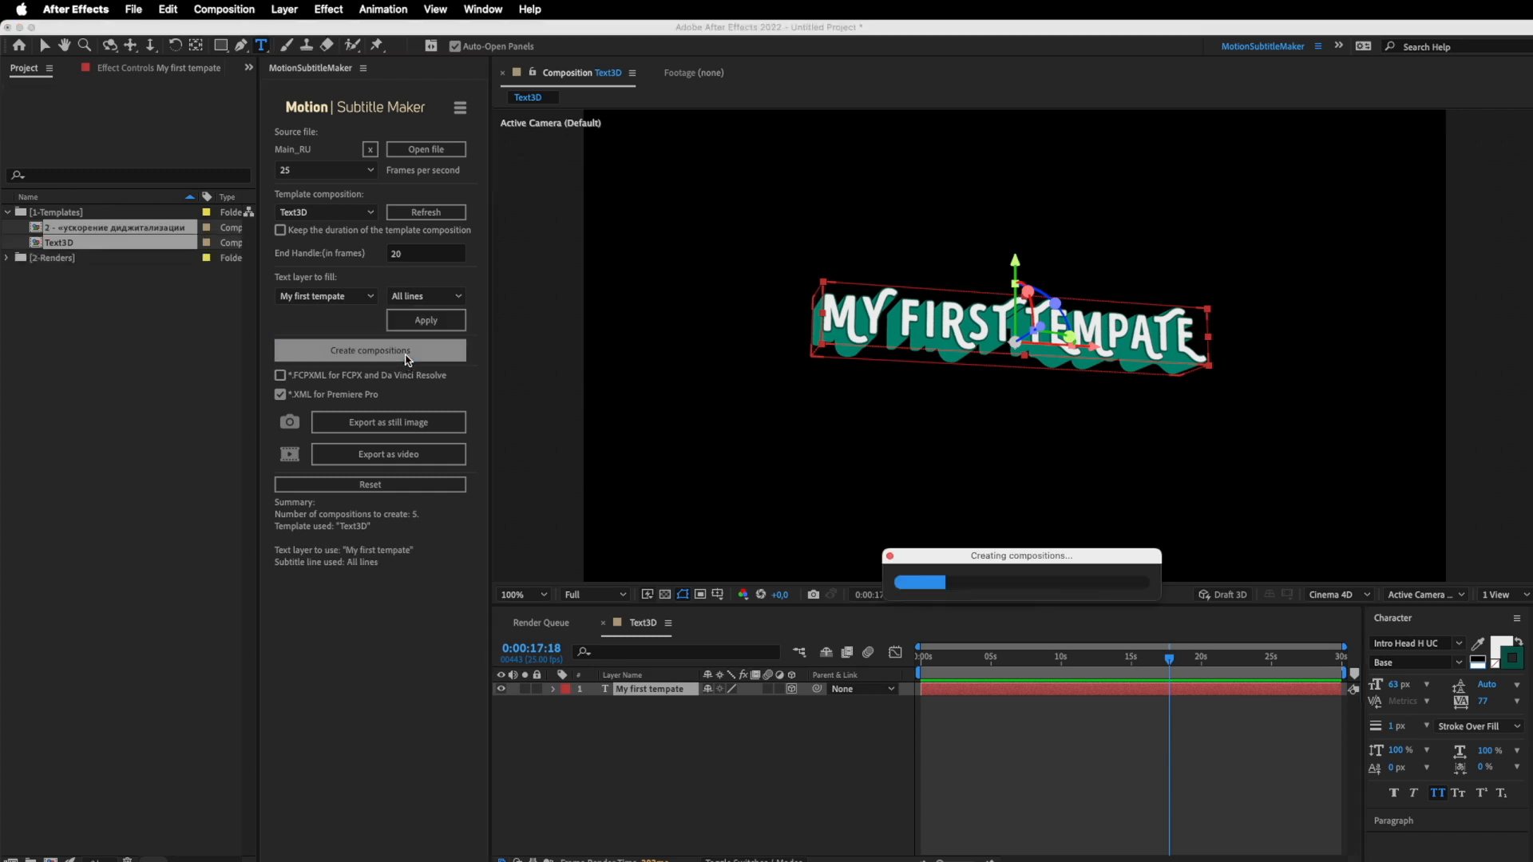
Open the Main_RU [#1] folder under [2-Renders] and examine the text layout of the generated subtitle compositions
{"action": "left_click", "coordinate": [7, 243]}
{"action": "left_click", "coordinate": [16, 258]}
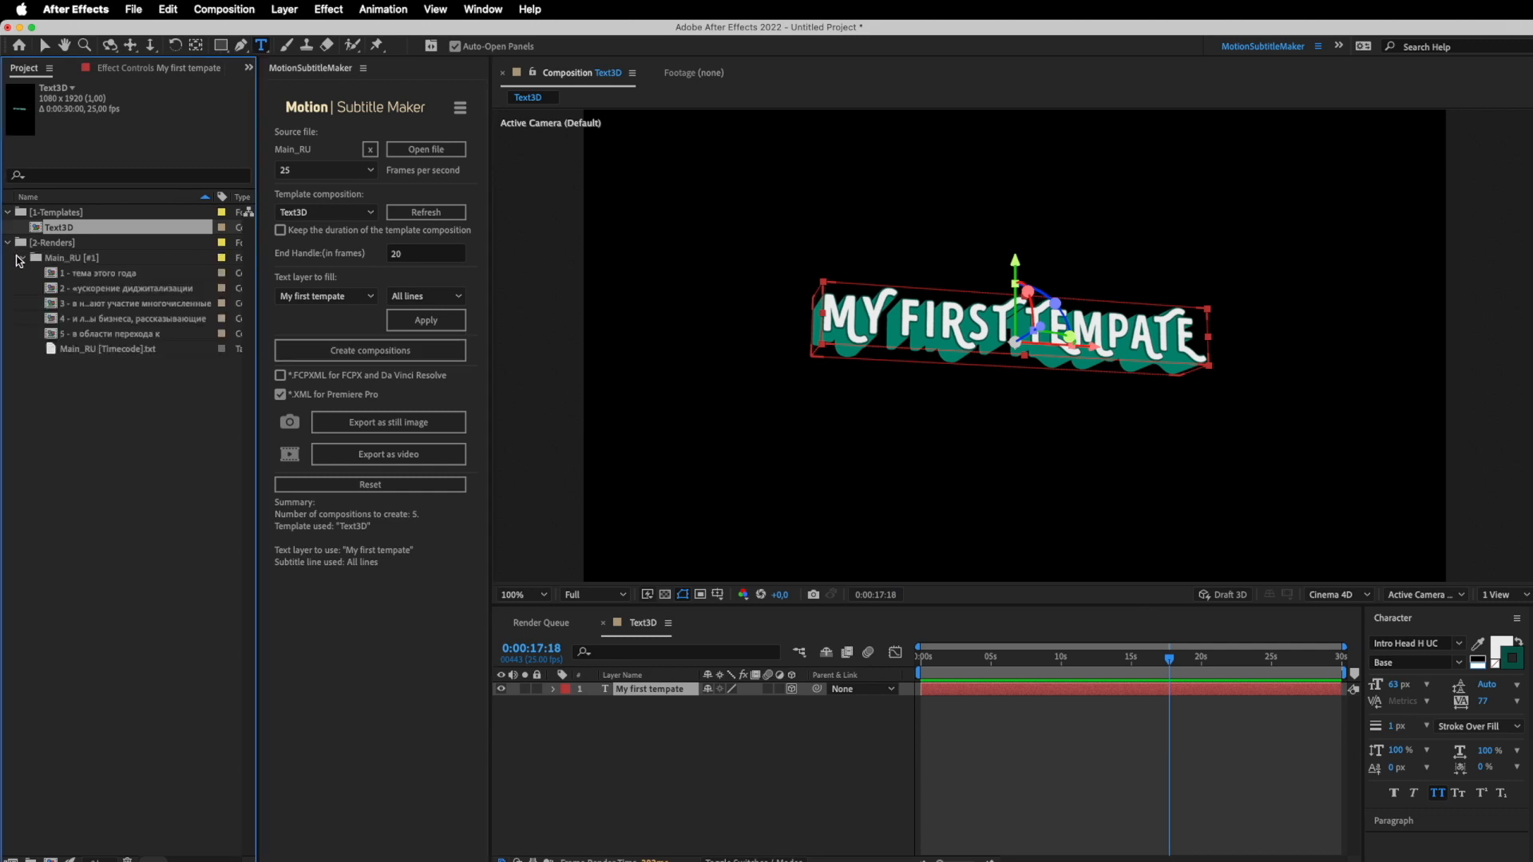
{"action": "left_click", "coordinate": [66, 433]}
{"action": "double_click", "coordinate": [59, 273]}
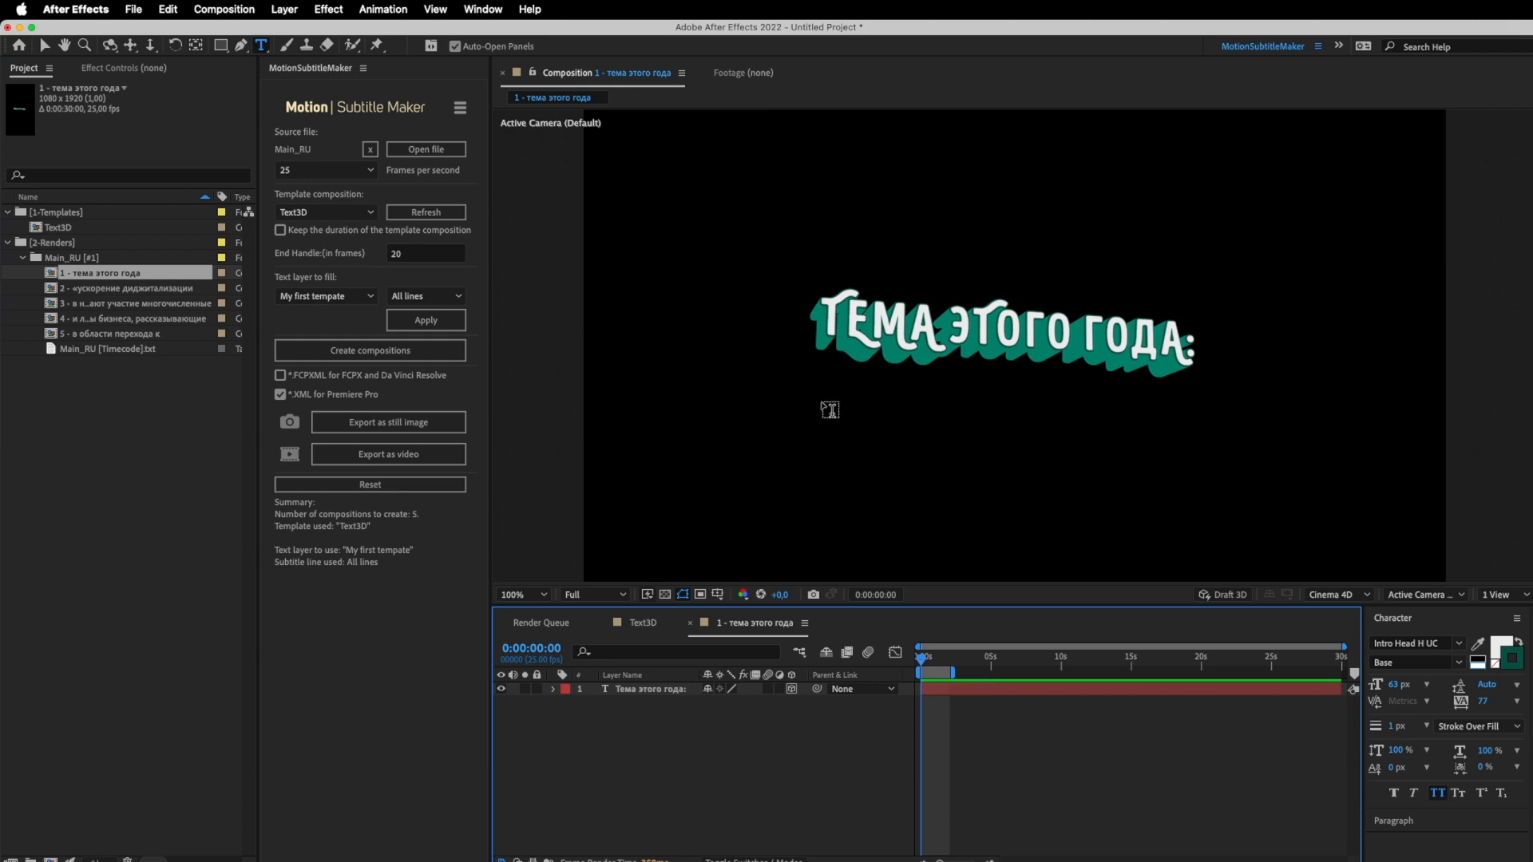
{"action": "double_click", "coordinate": [160, 290]}
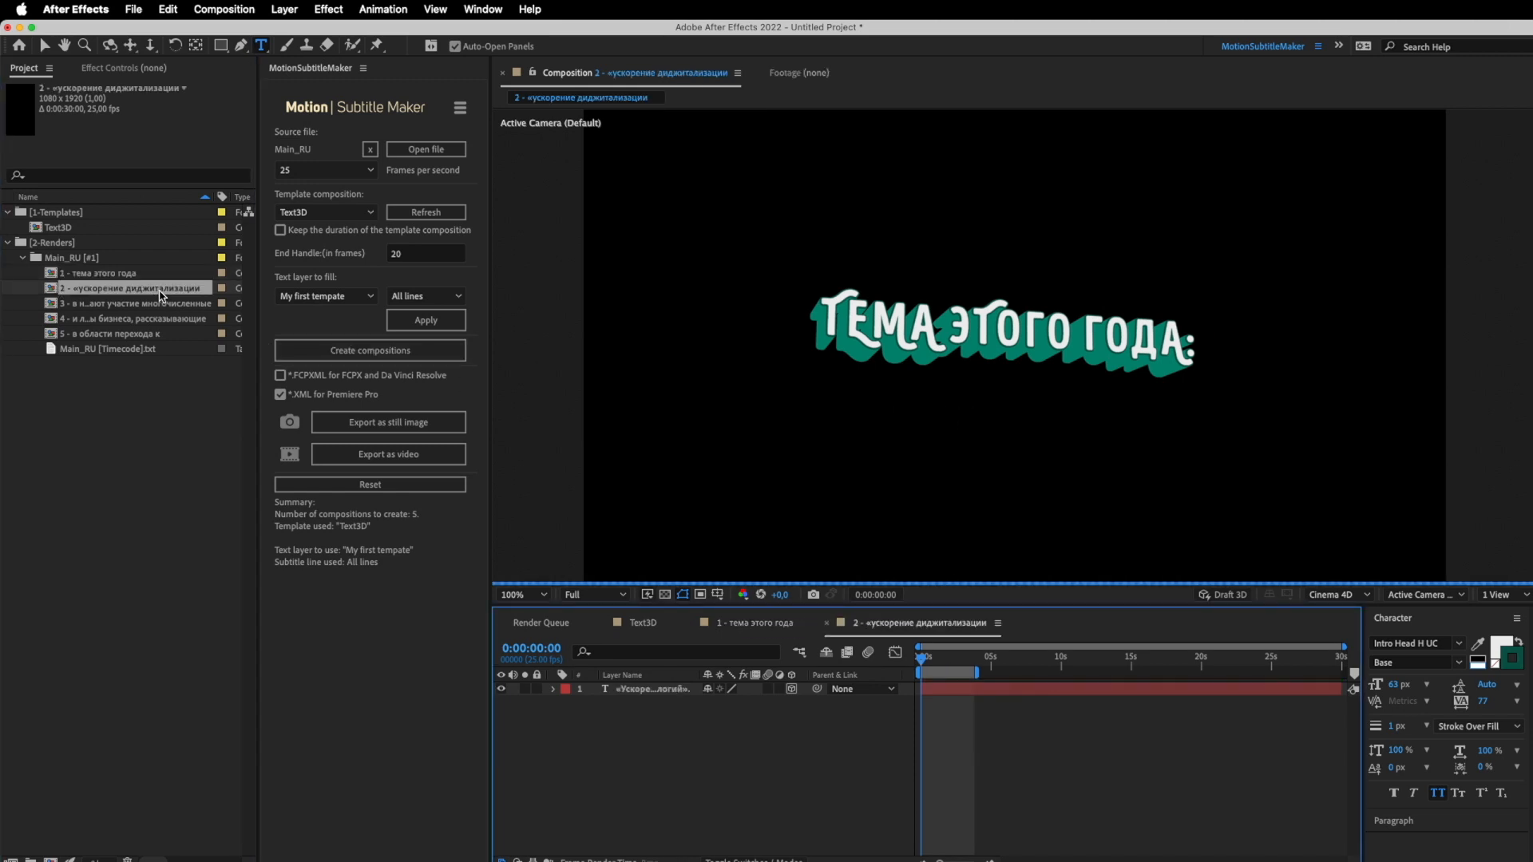
{"action": "double_click", "coordinate": [162, 303]}
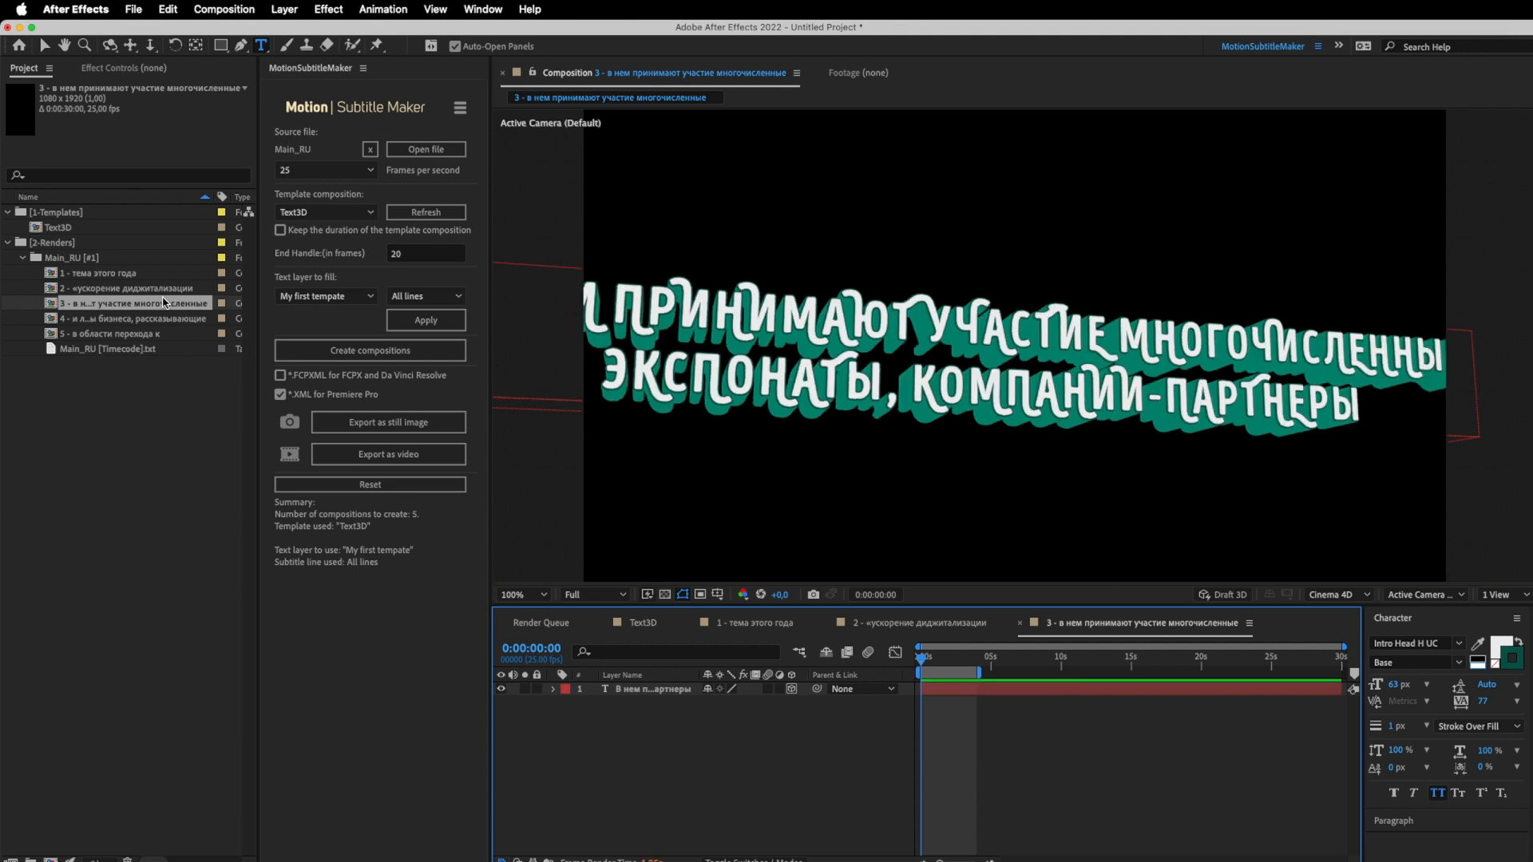
{"action": "left_click", "coordinate": [959, 697]}
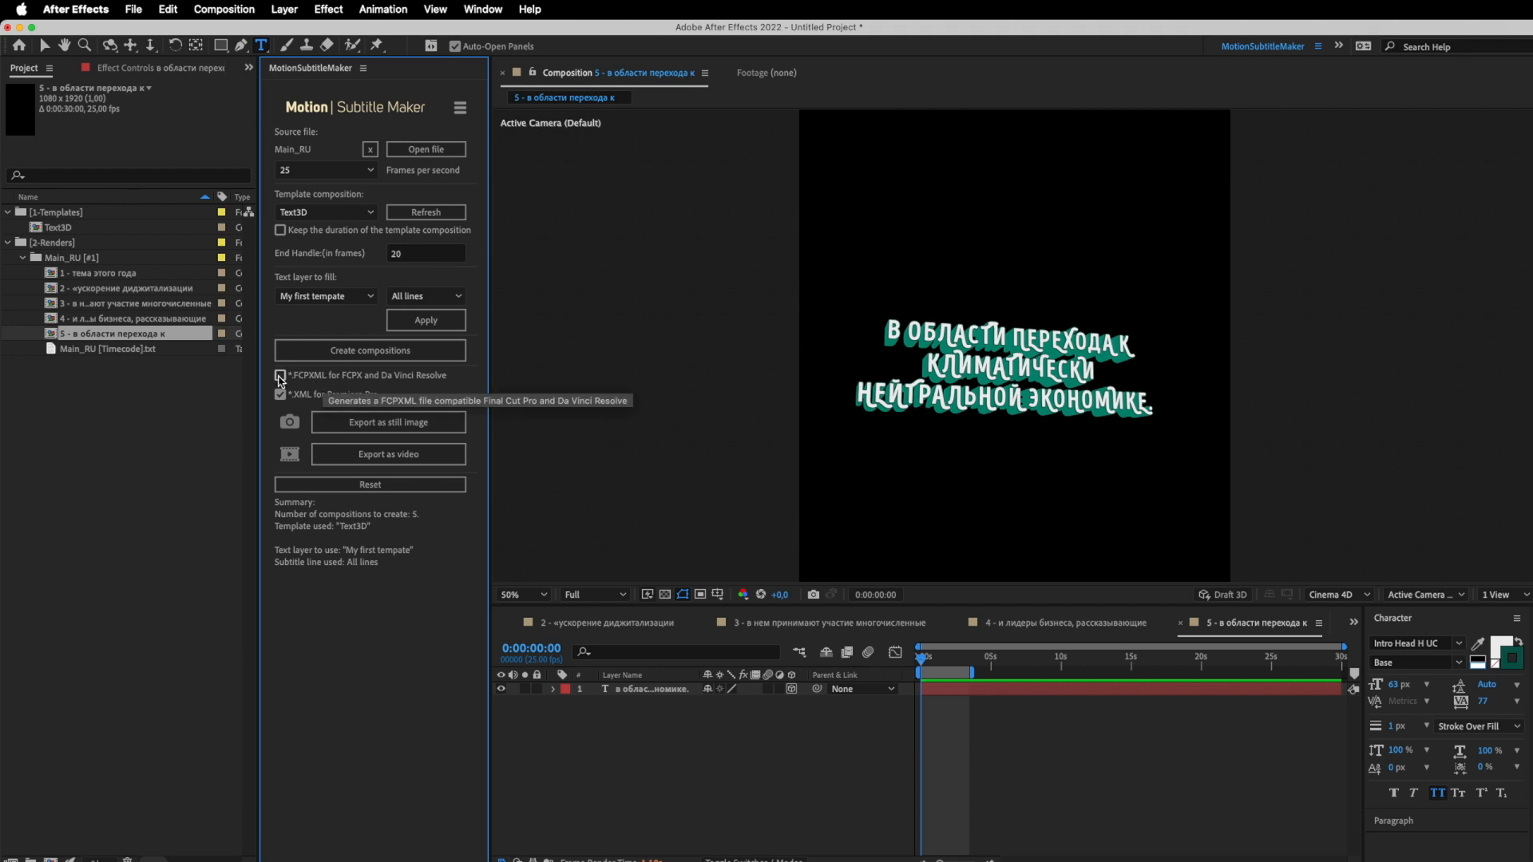
Export the subtitles as still images to [PNG RENDERS] as [PNG] Main_RU [#1].fcpxml, with FCPXML enabled and Premiere Pro XML disabled
{"action": "left_click", "coordinate": [281, 377]}
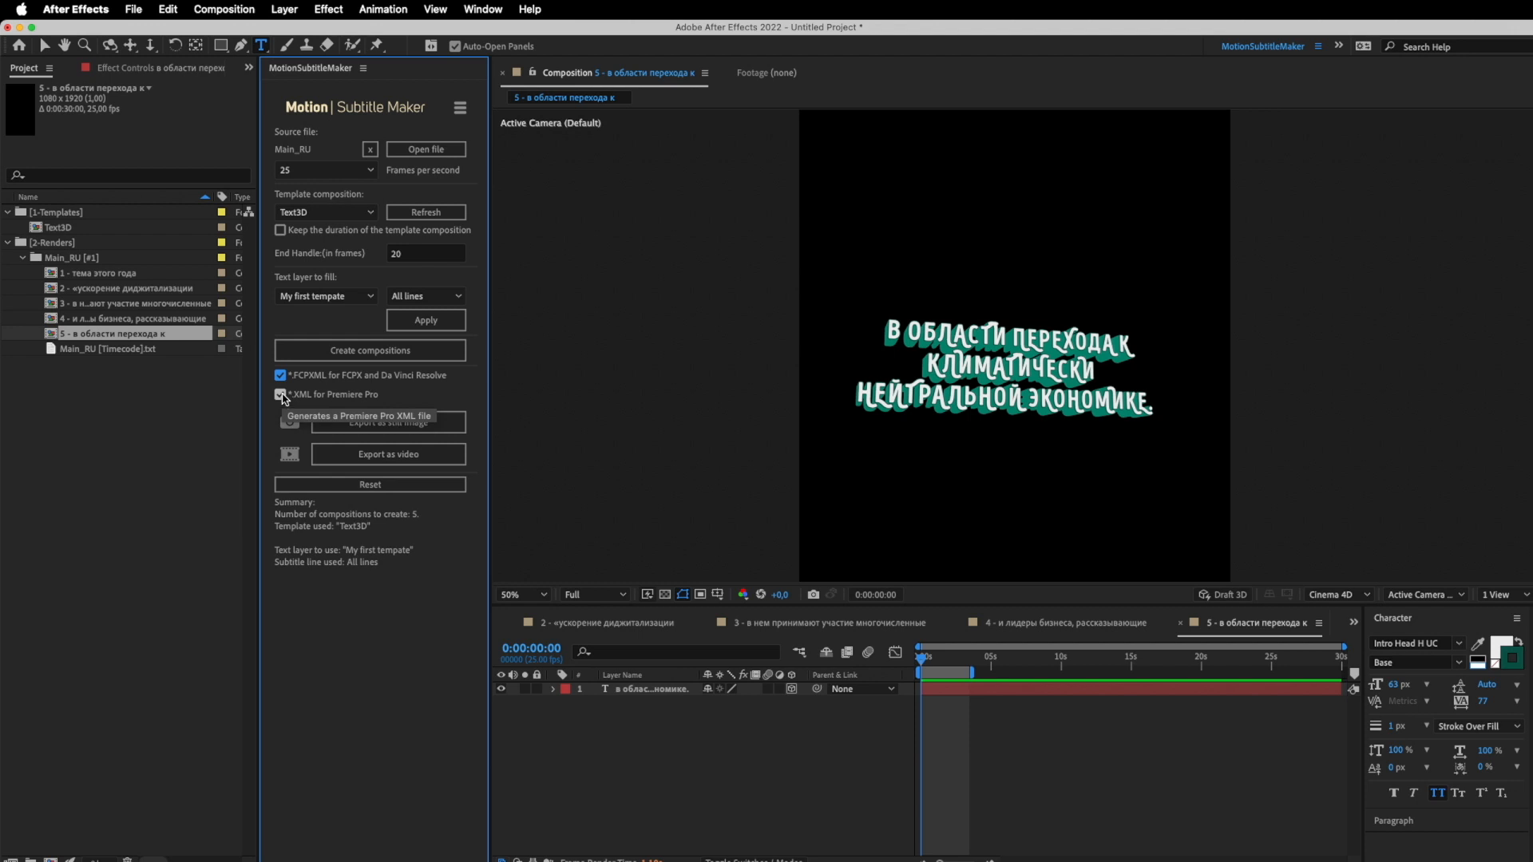
{"action": "left_click", "coordinate": [282, 395]}
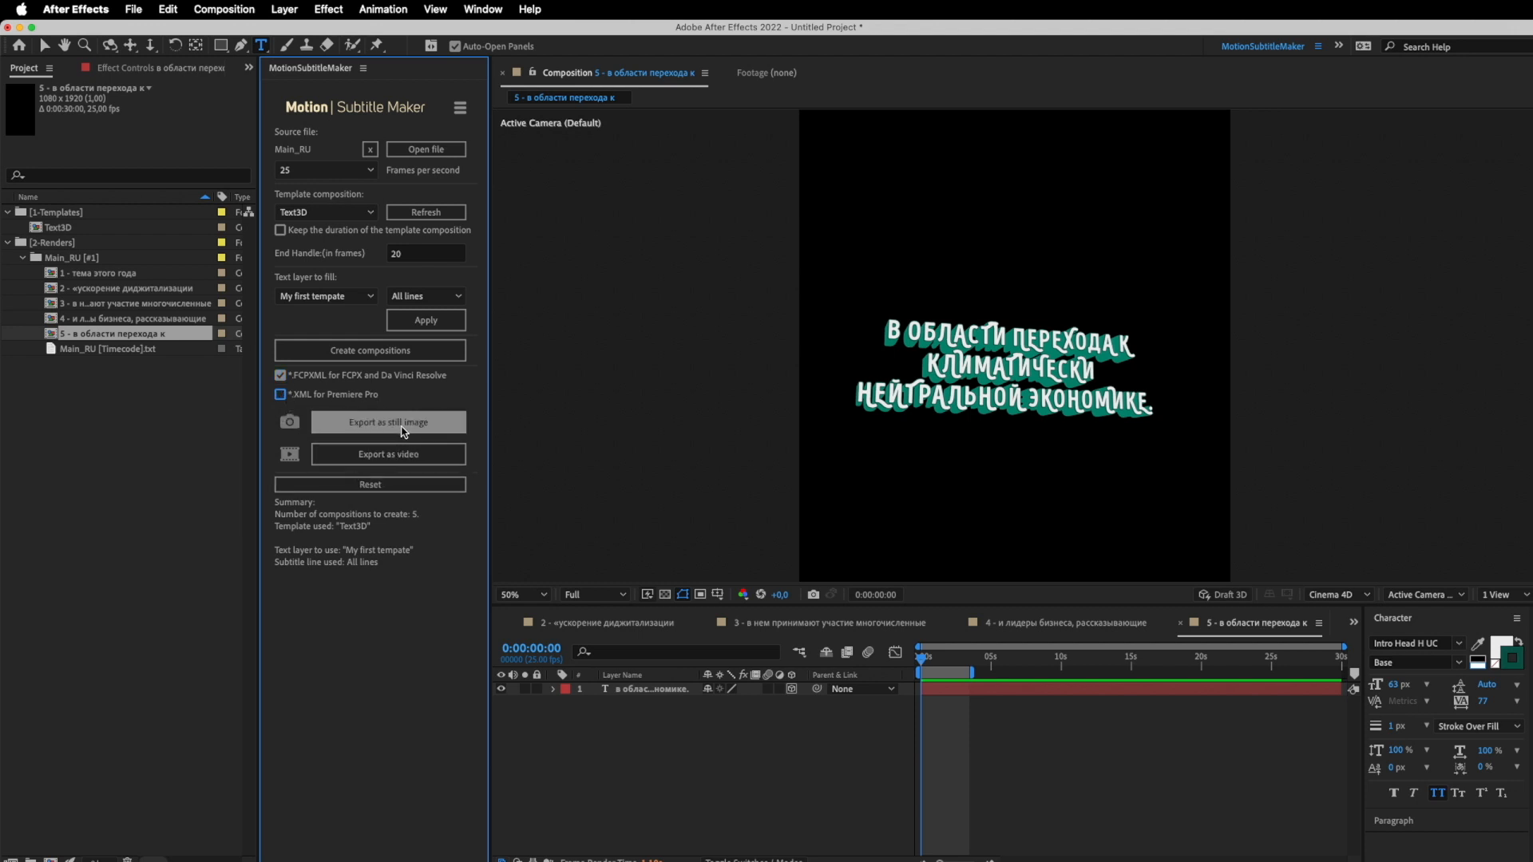
{"action": "left_click", "coordinate": [403, 430]}
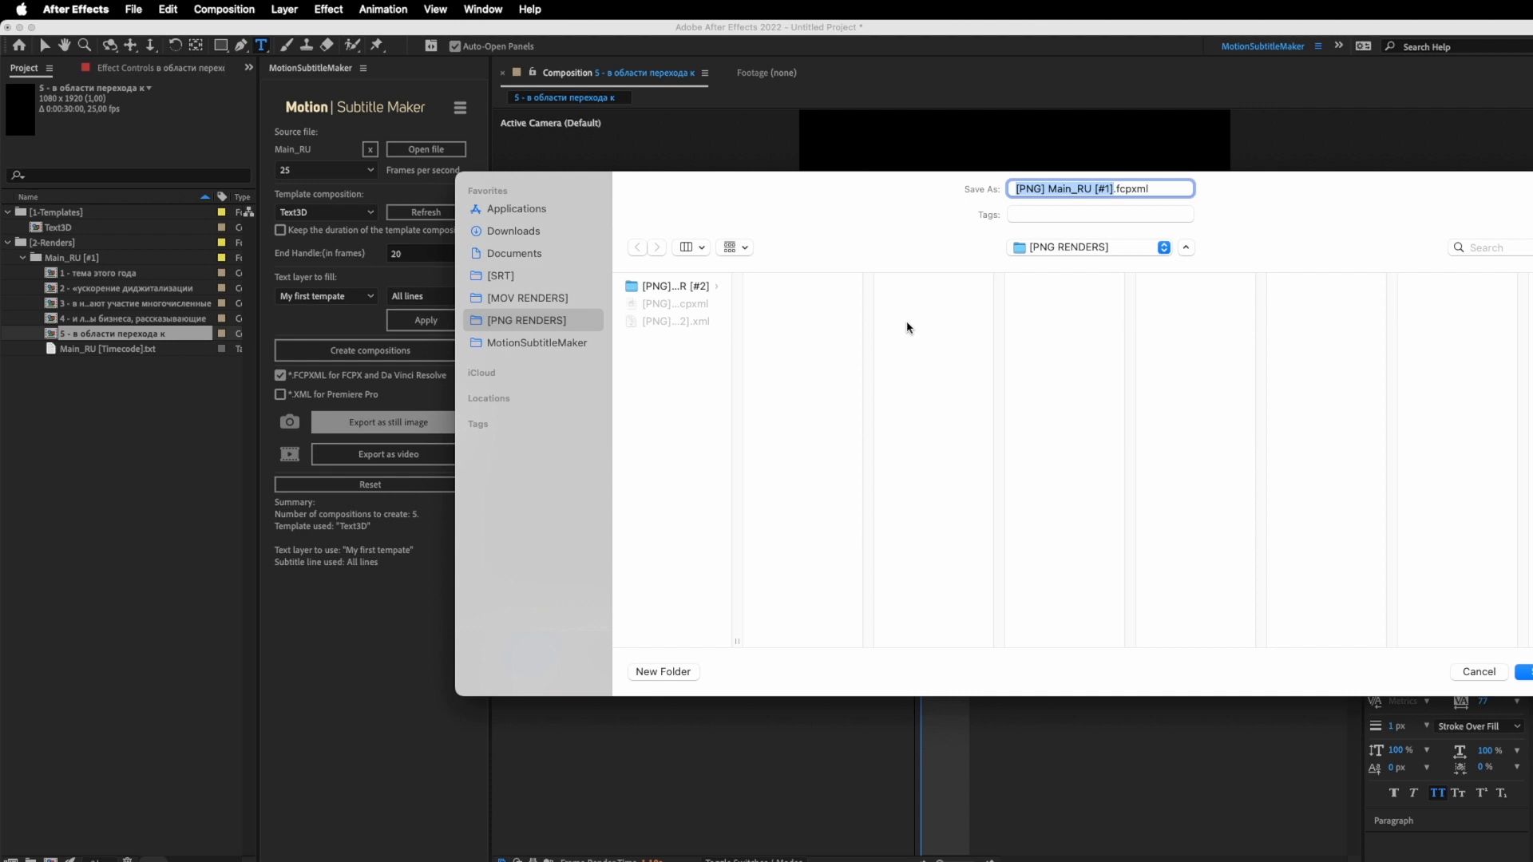
{"action": "key", "text": "Return"}
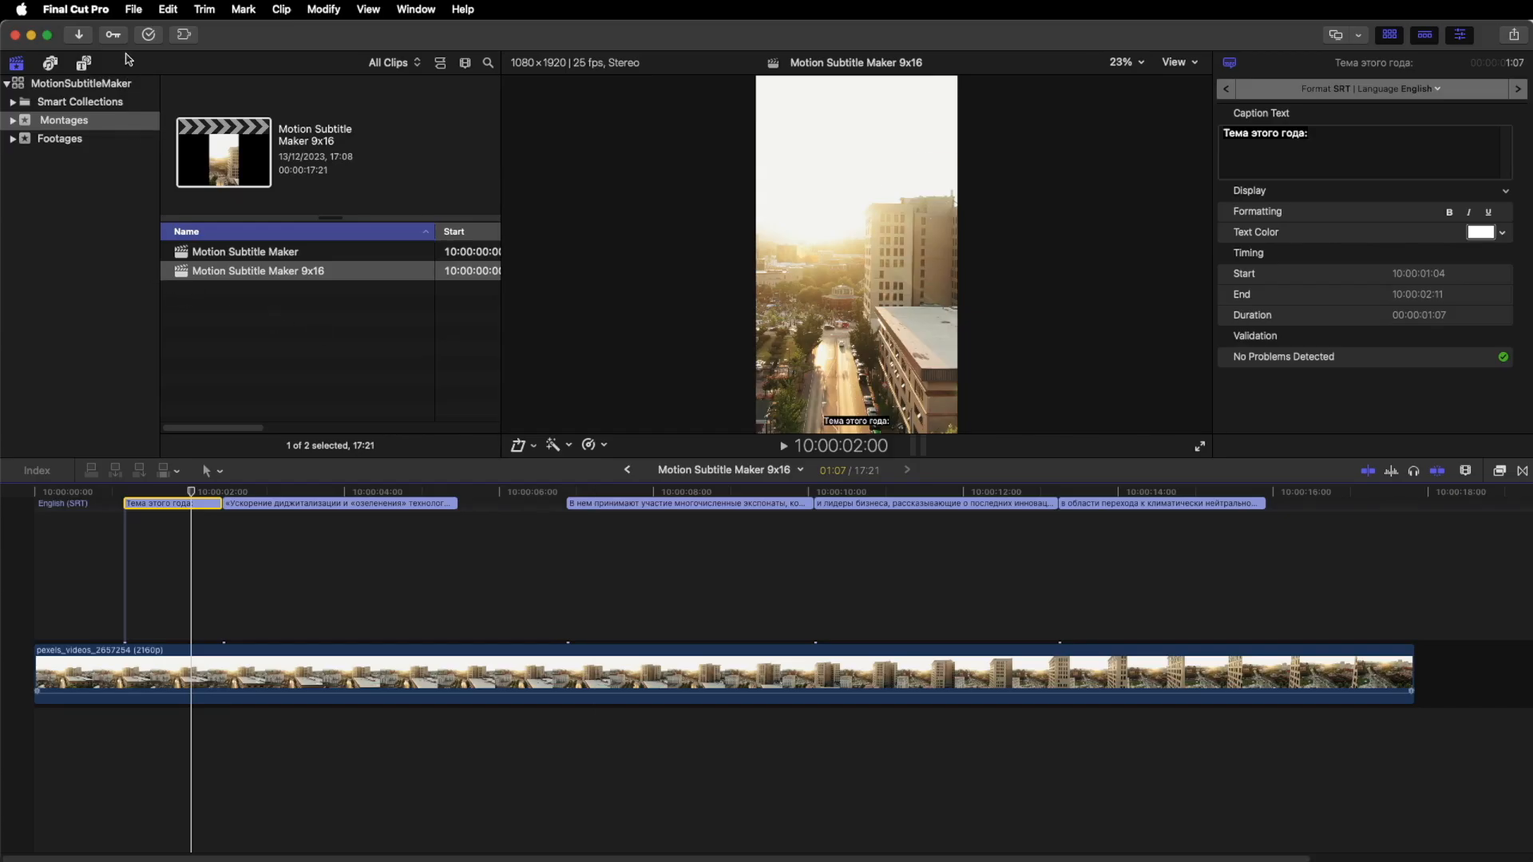
In Final Cut Pro, import the exported [PNG] Main_RU [#1] XML and open the imported project
{"action": "left_click", "coordinate": [131, 8]}
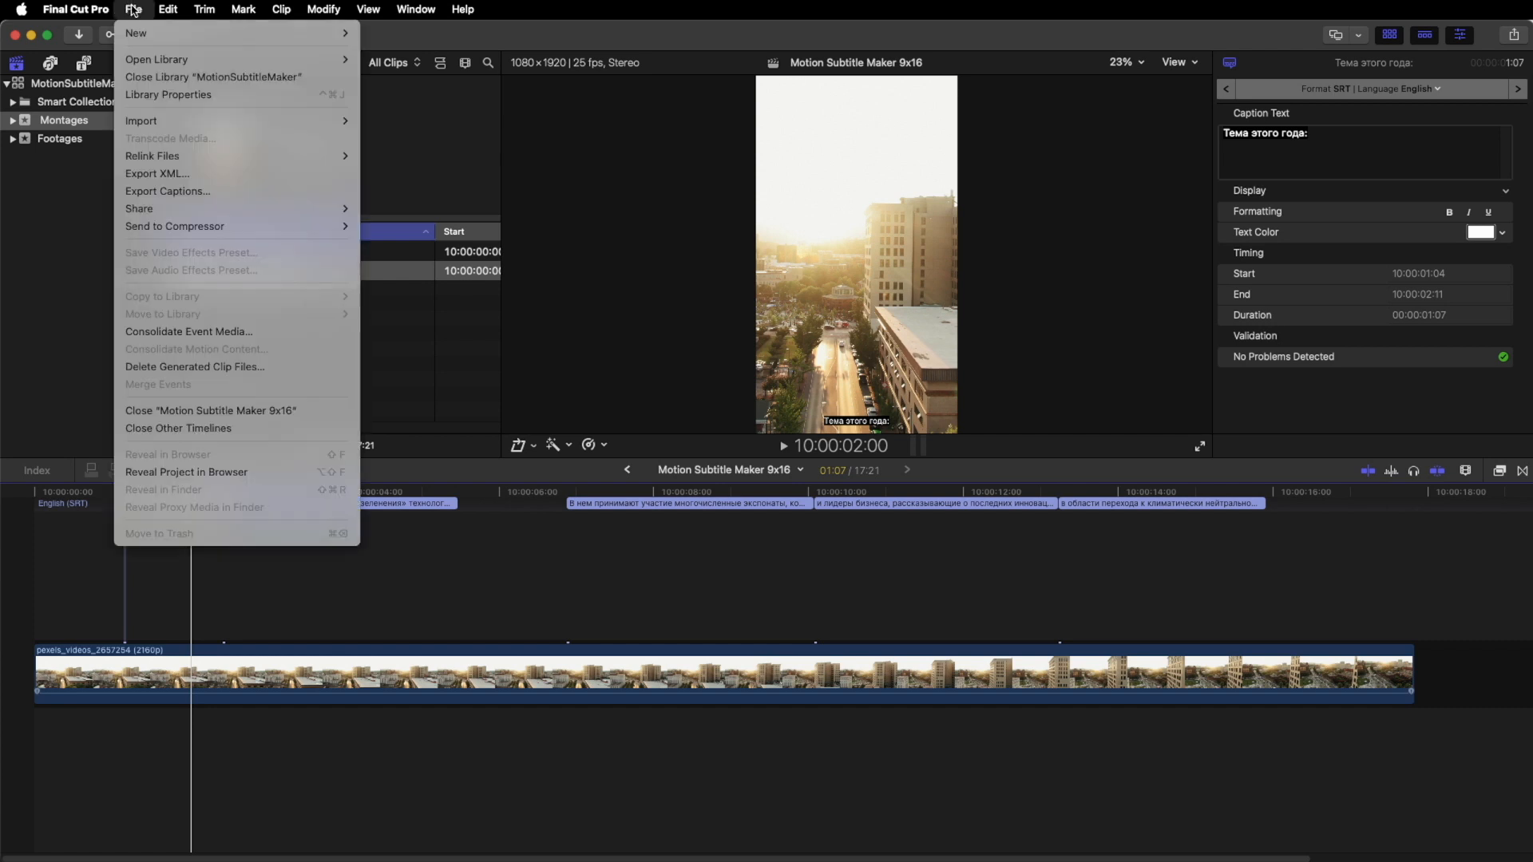
{"action": "mouse_move", "coordinate": [224, 122]}
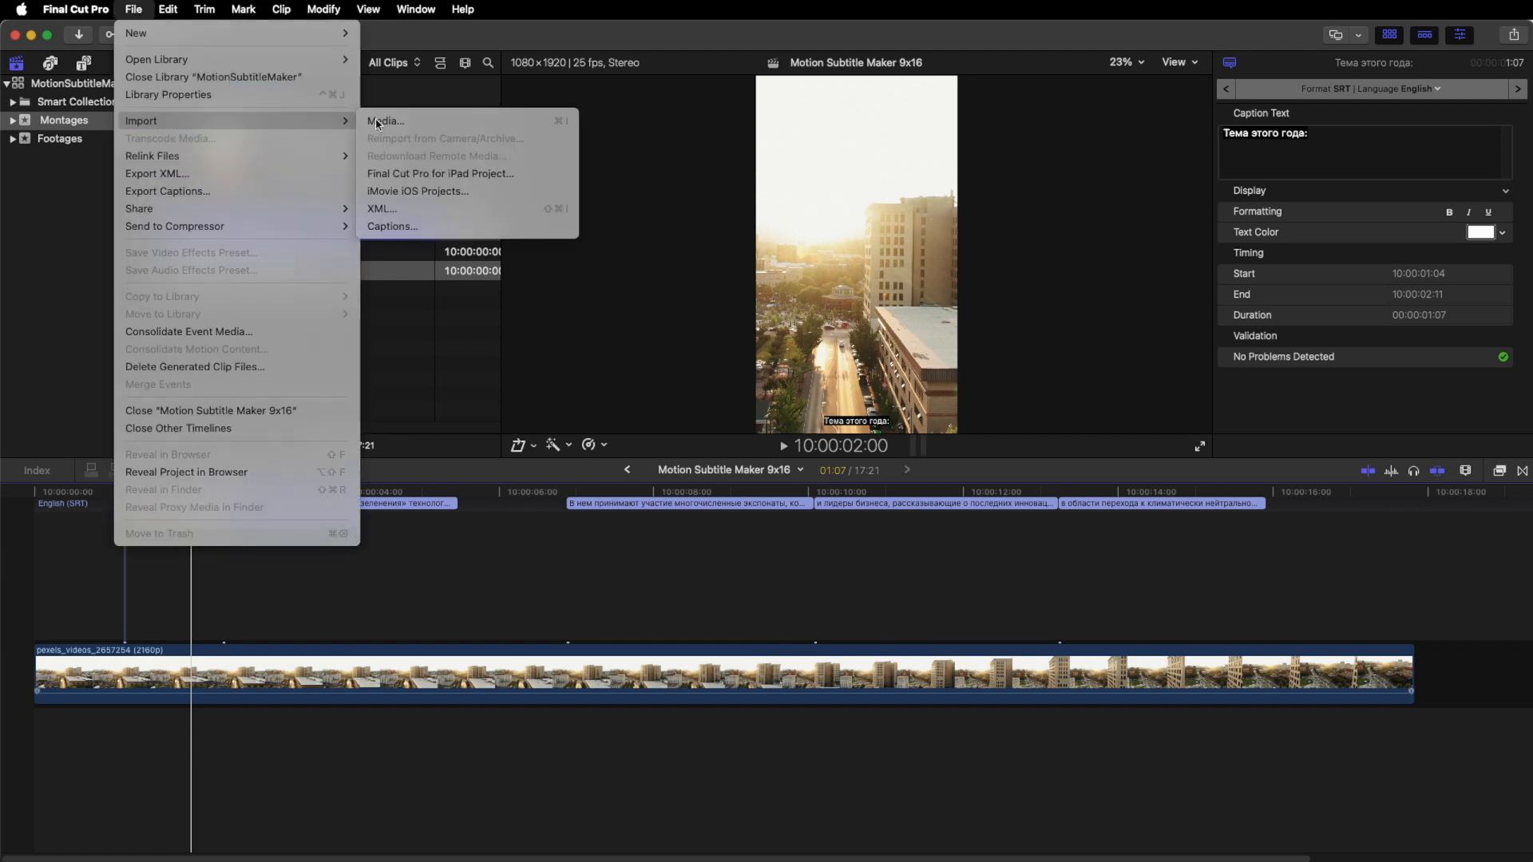
{"action": "left_click", "coordinate": [489, 210]}
{"action": "left_click", "coordinate": [1377, 657]}
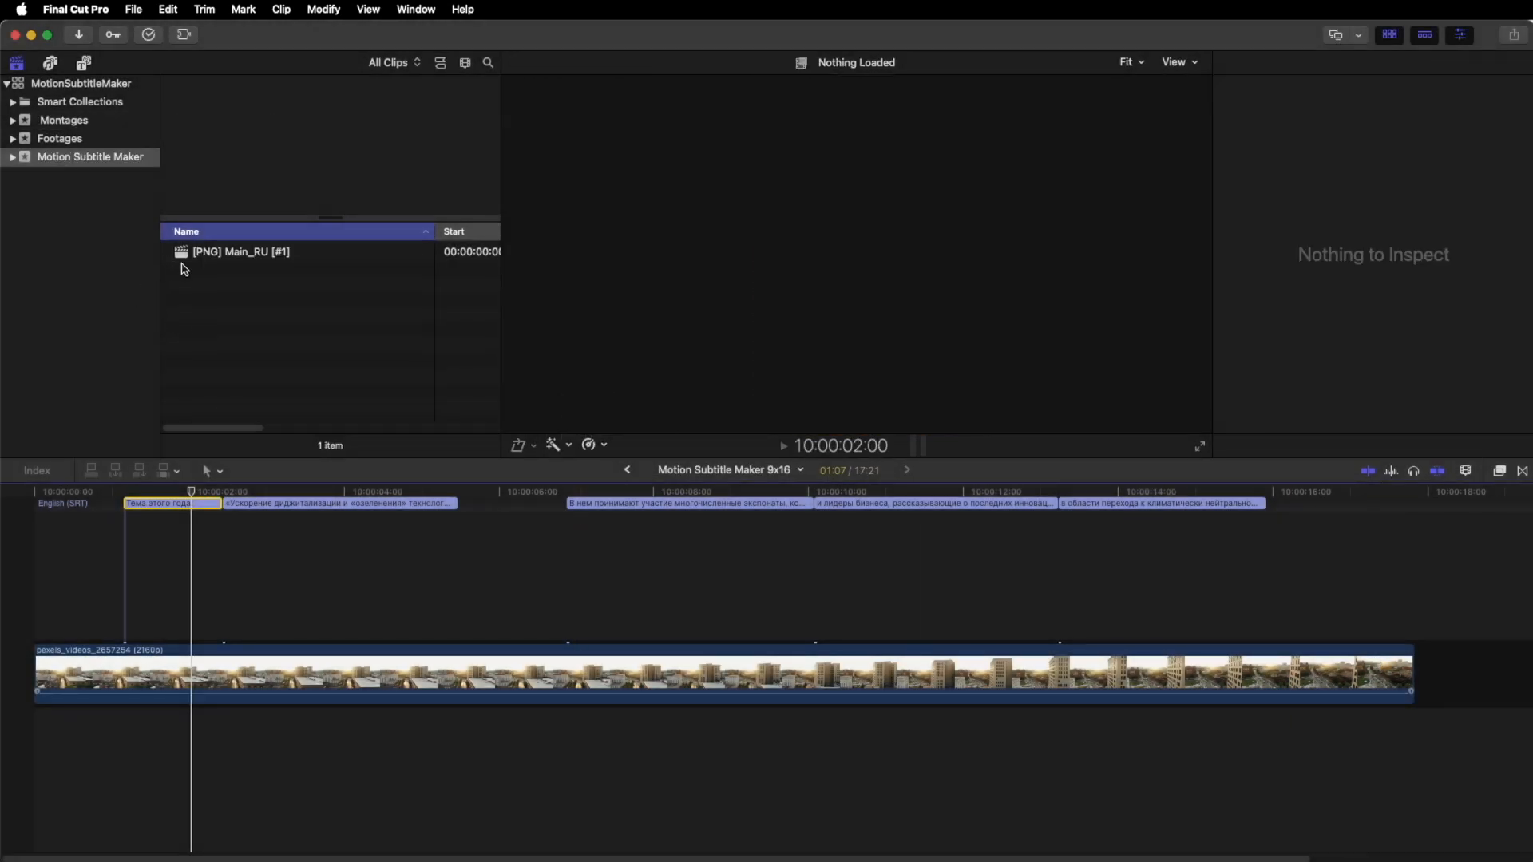
{"action": "double_click", "coordinate": [182, 254]}
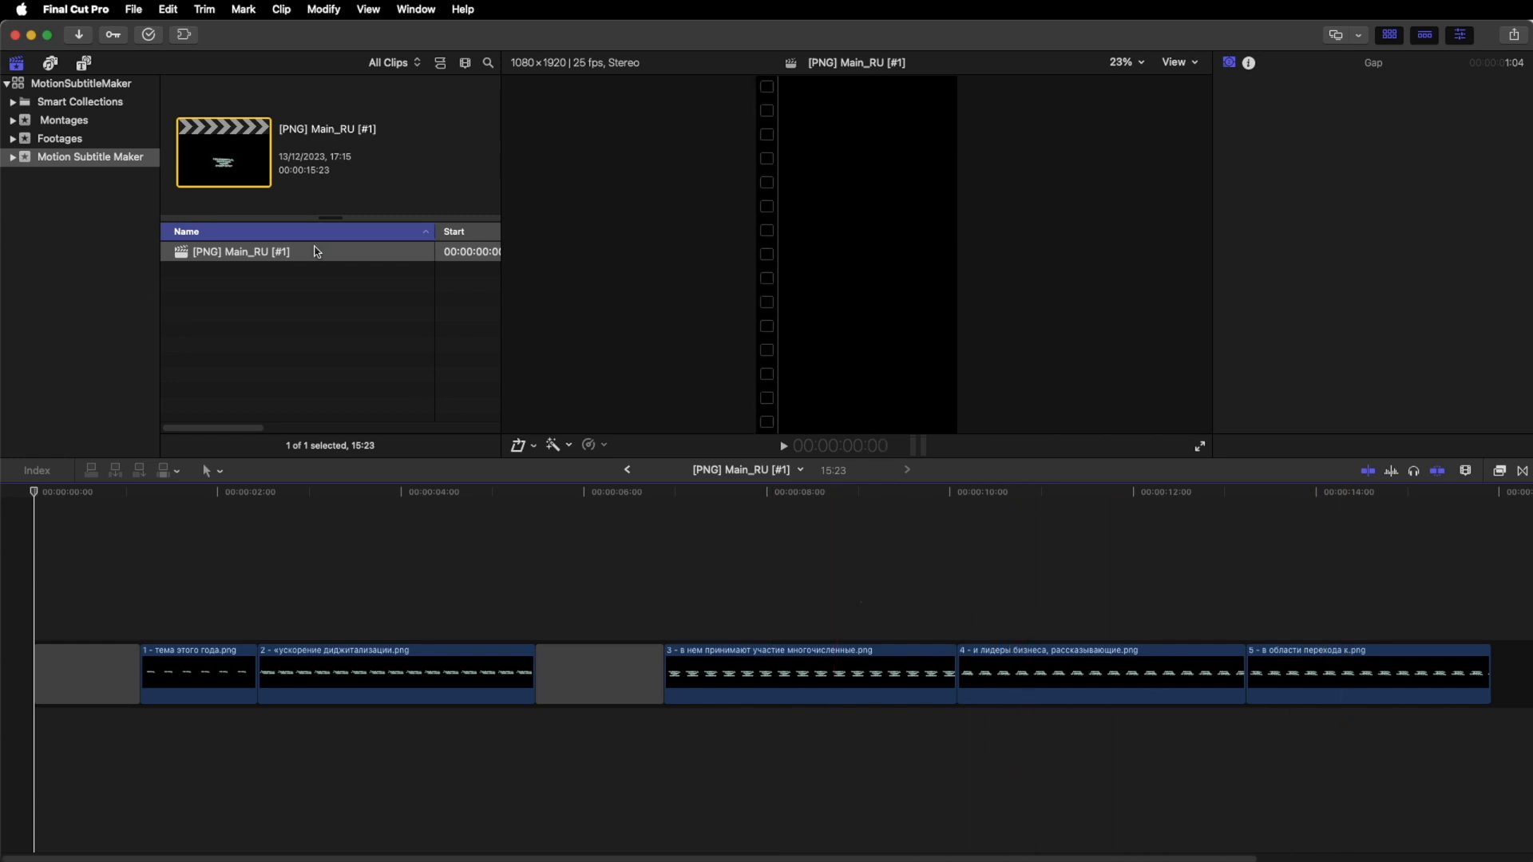
Select all clips in the [PNG] Main_RU [#1] timeline and copy them
{"action": "left_click", "coordinate": [172, 8]}
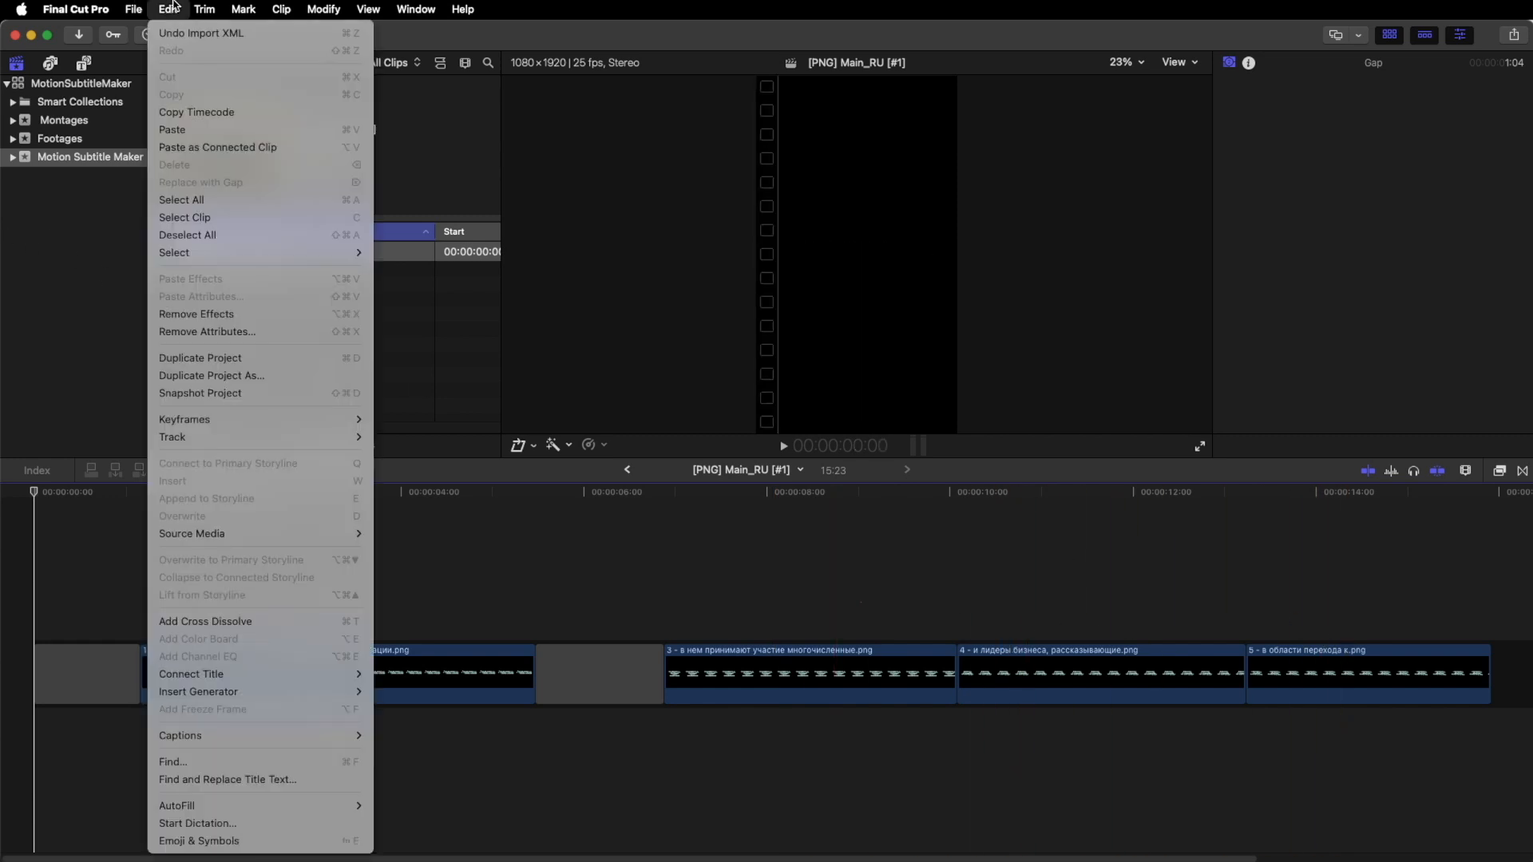
{"action": "left_click", "coordinate": [181, 200]}
{"action": "left_click", "coordinate": [169, 9]}
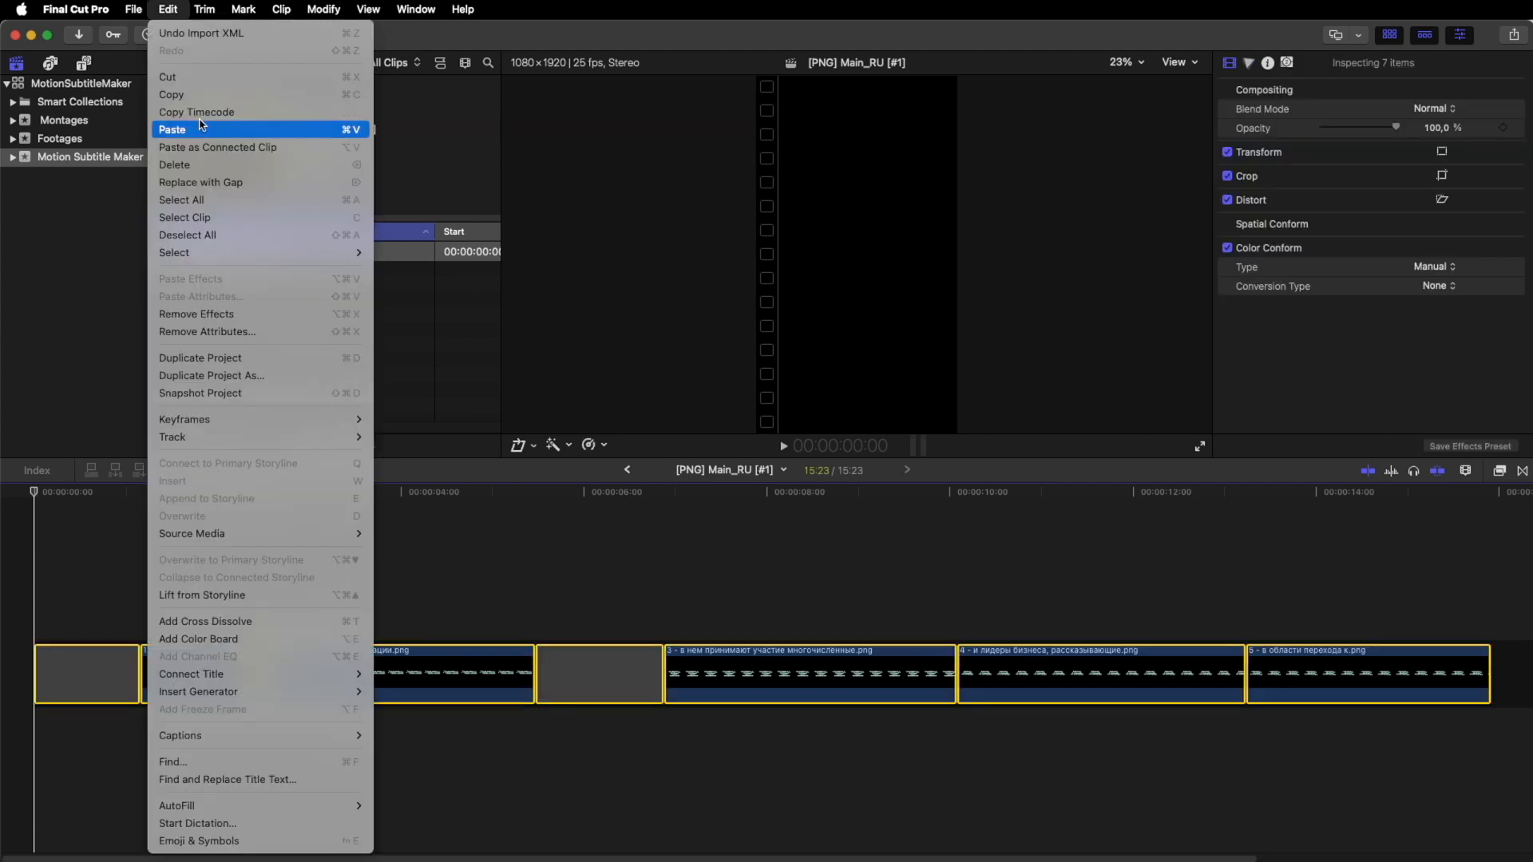
{"action": "left_click", "coordinate": [223, 94]}
Paste the copied subtitles as connected clips at the start of the Motion Subtitle Maker 9x16 project and preview the playback
{"action": "left_click", "coordinate": [92, 120]}
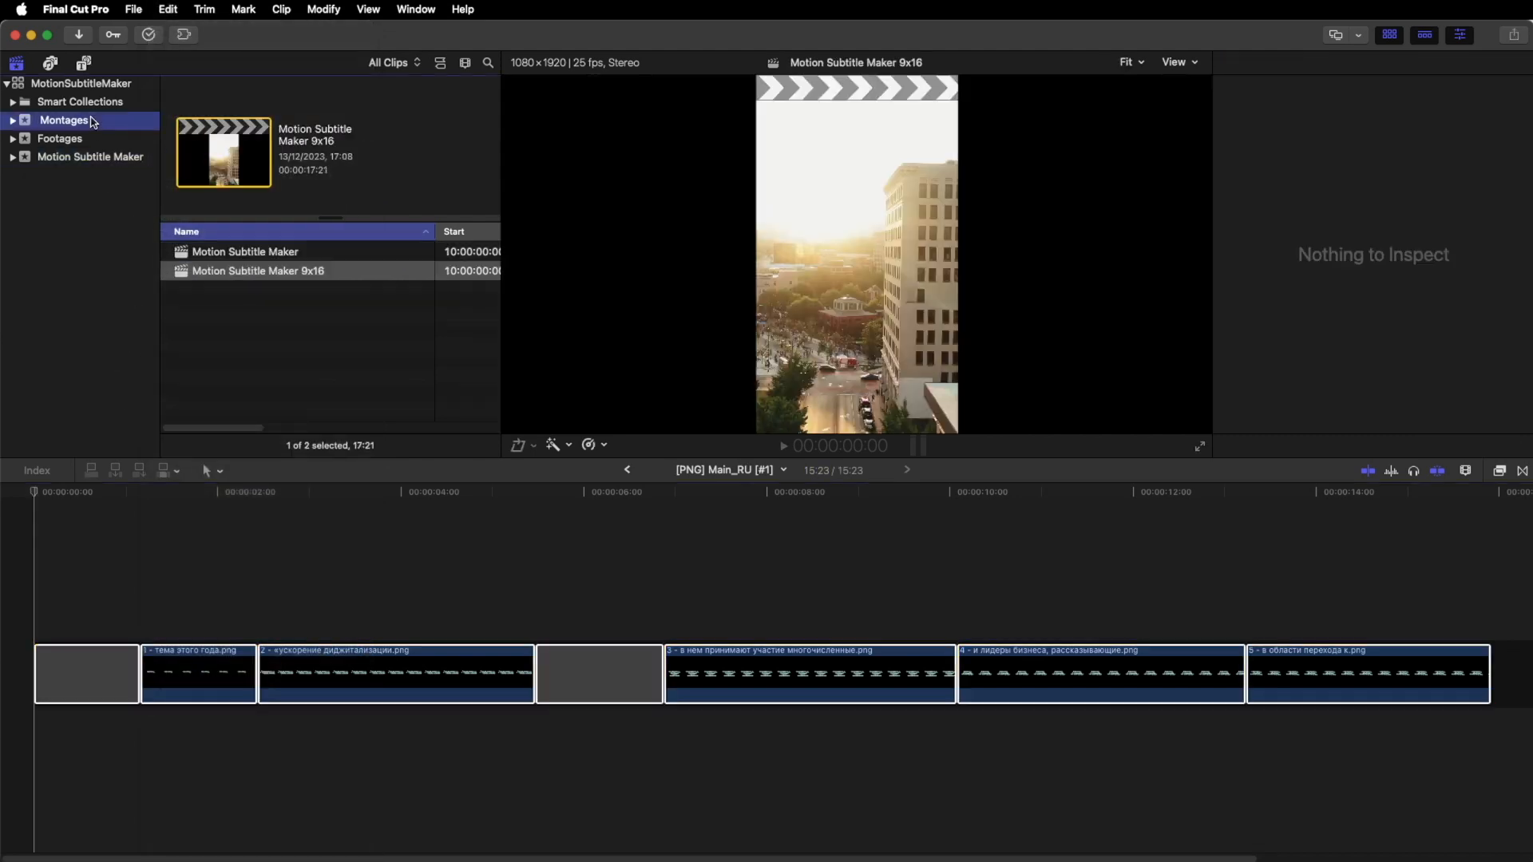
{"action": "double_click", "coordinate": [181, 272]}
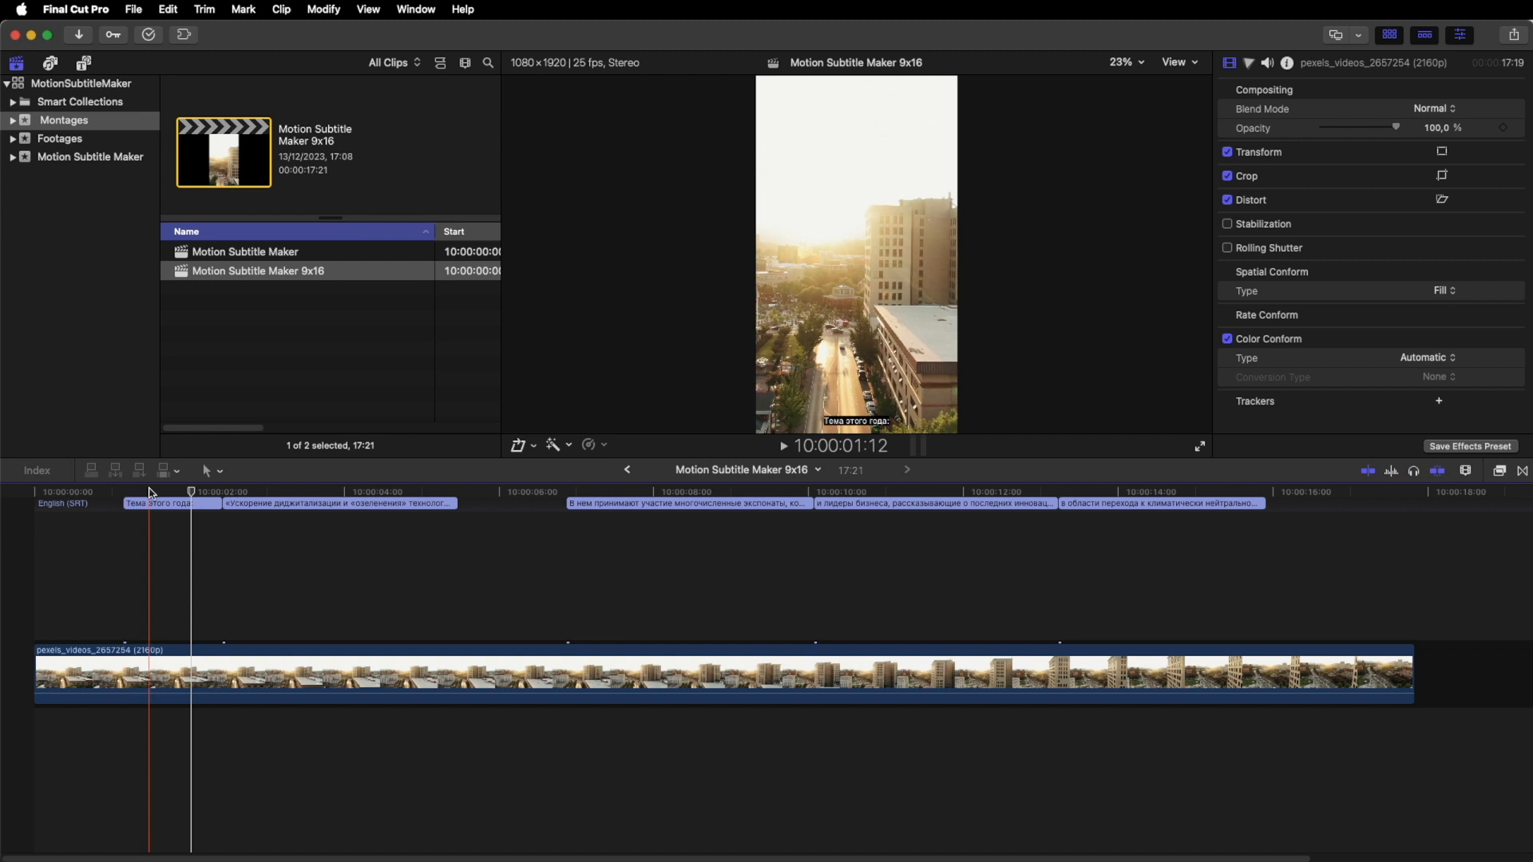
{"action": "left_click", "coordinate": [138, 9]}
{"action": "mouse_move", "coordinate": [168, 9]}
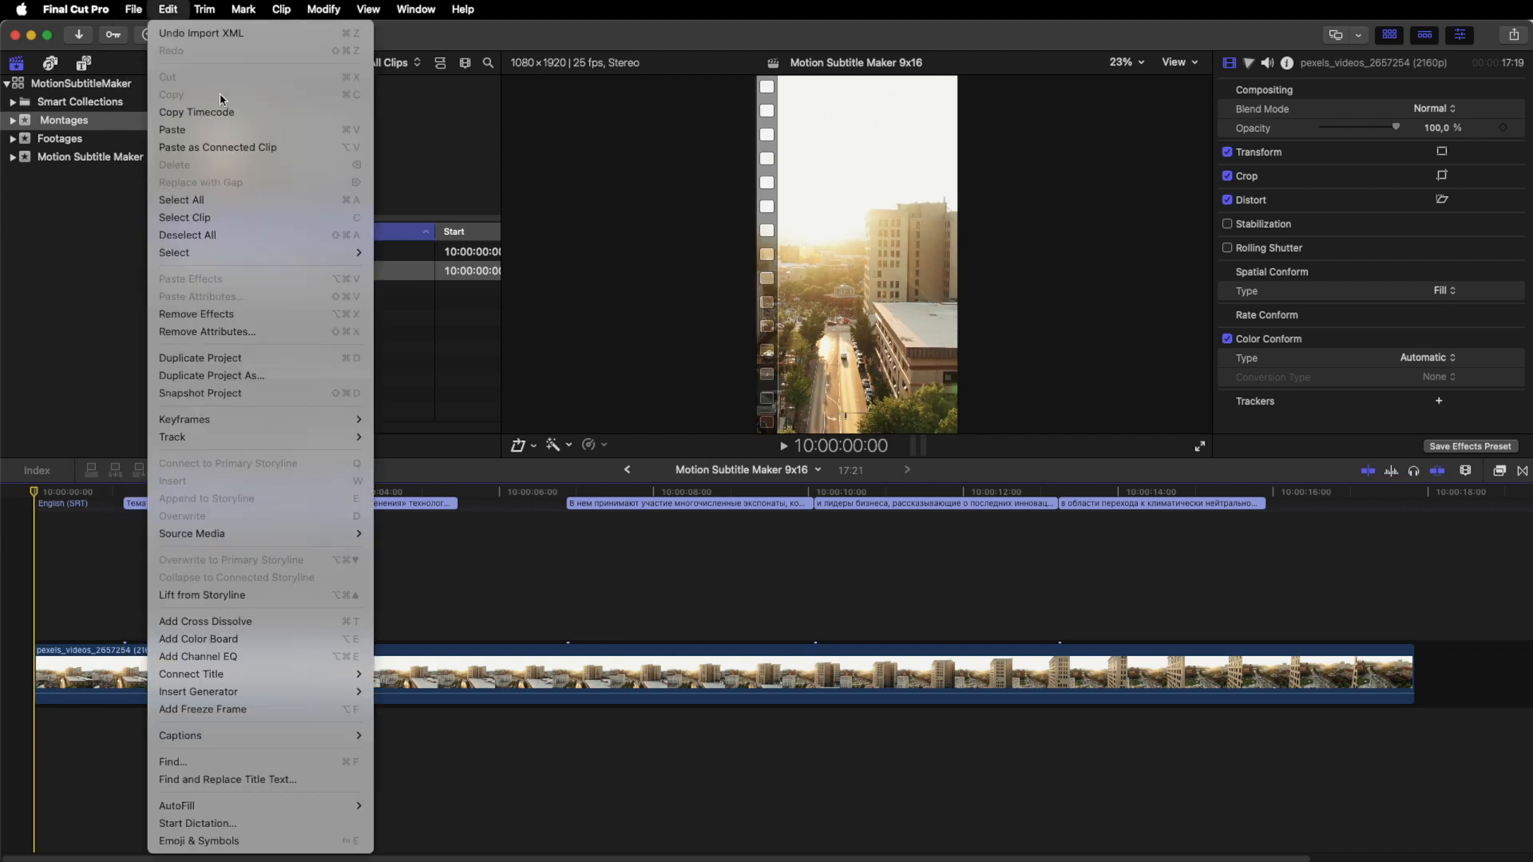
{"action": "left_click", "coordinate": [218, 147]}
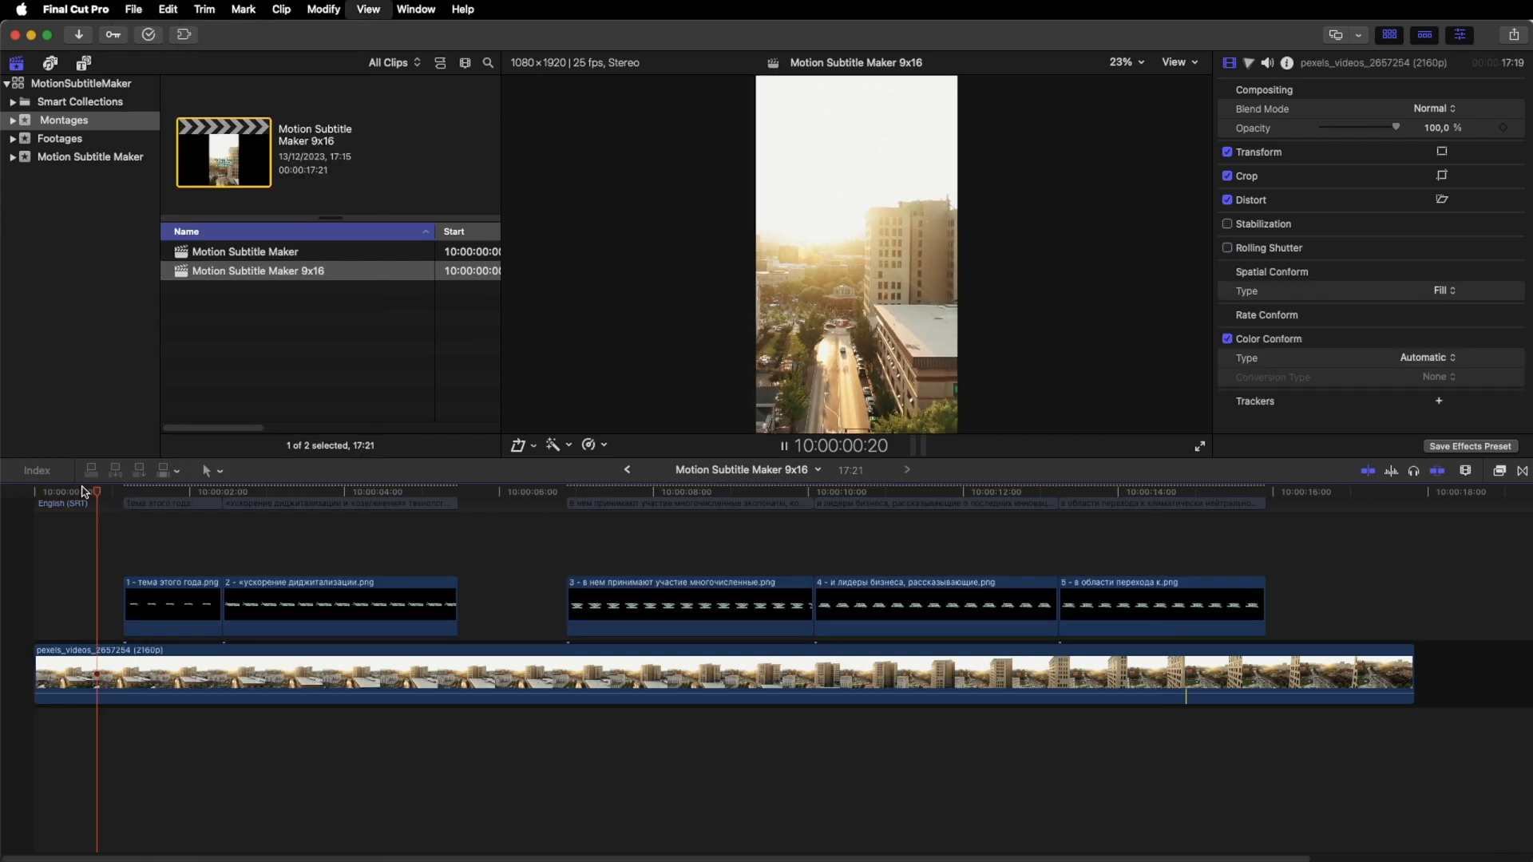
{"action": "key", "text": "space"}
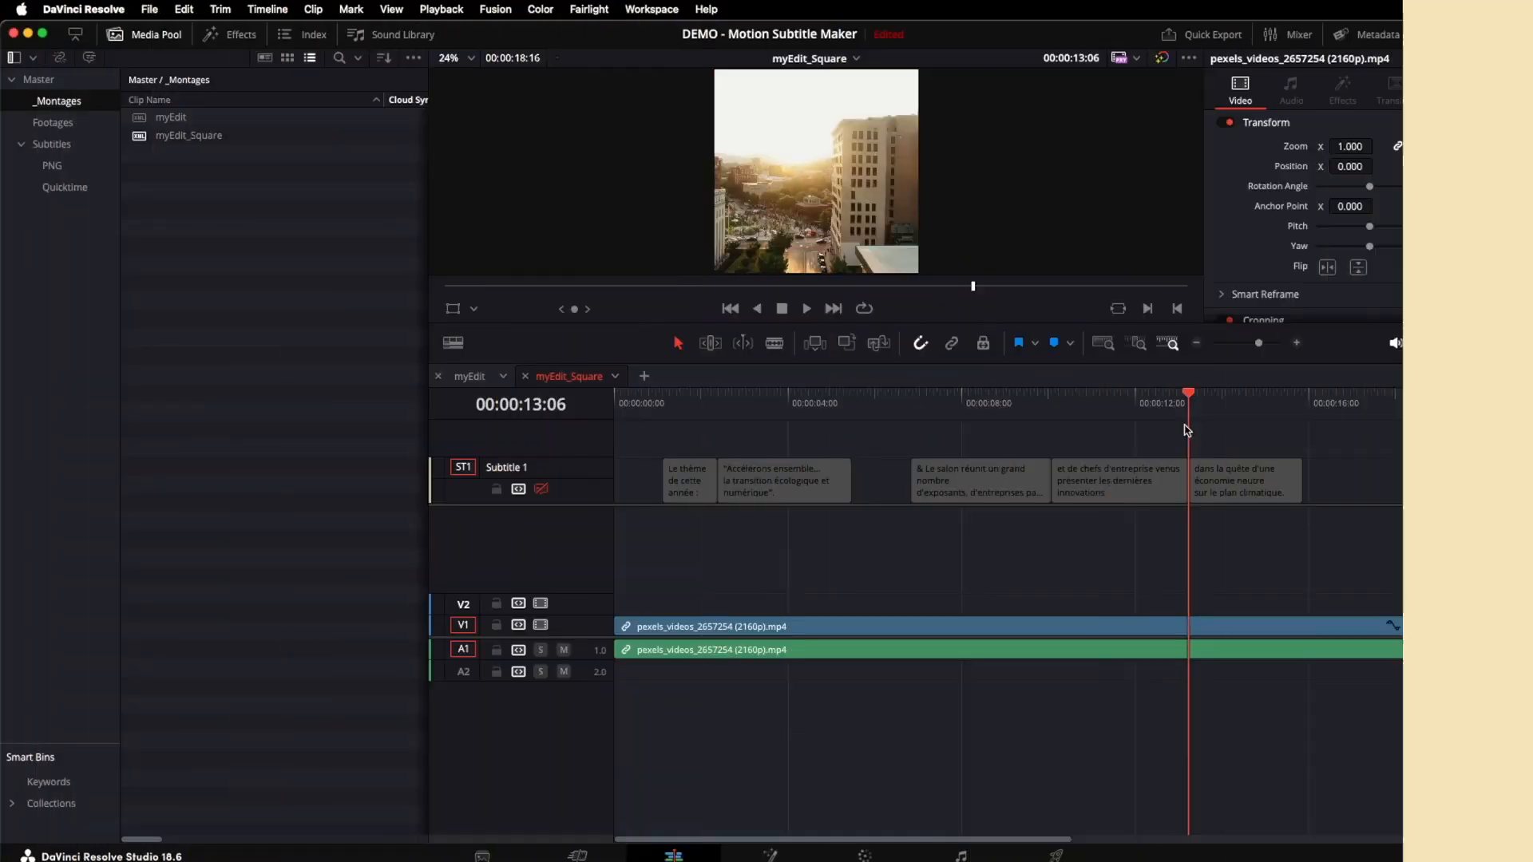
In DaVinci Resolve, enable the Subtitle 1 track of myEdit_Square and export it as Main_FR_DaVinci.srt to [SRT]
{"action": "key", "text": "space"}
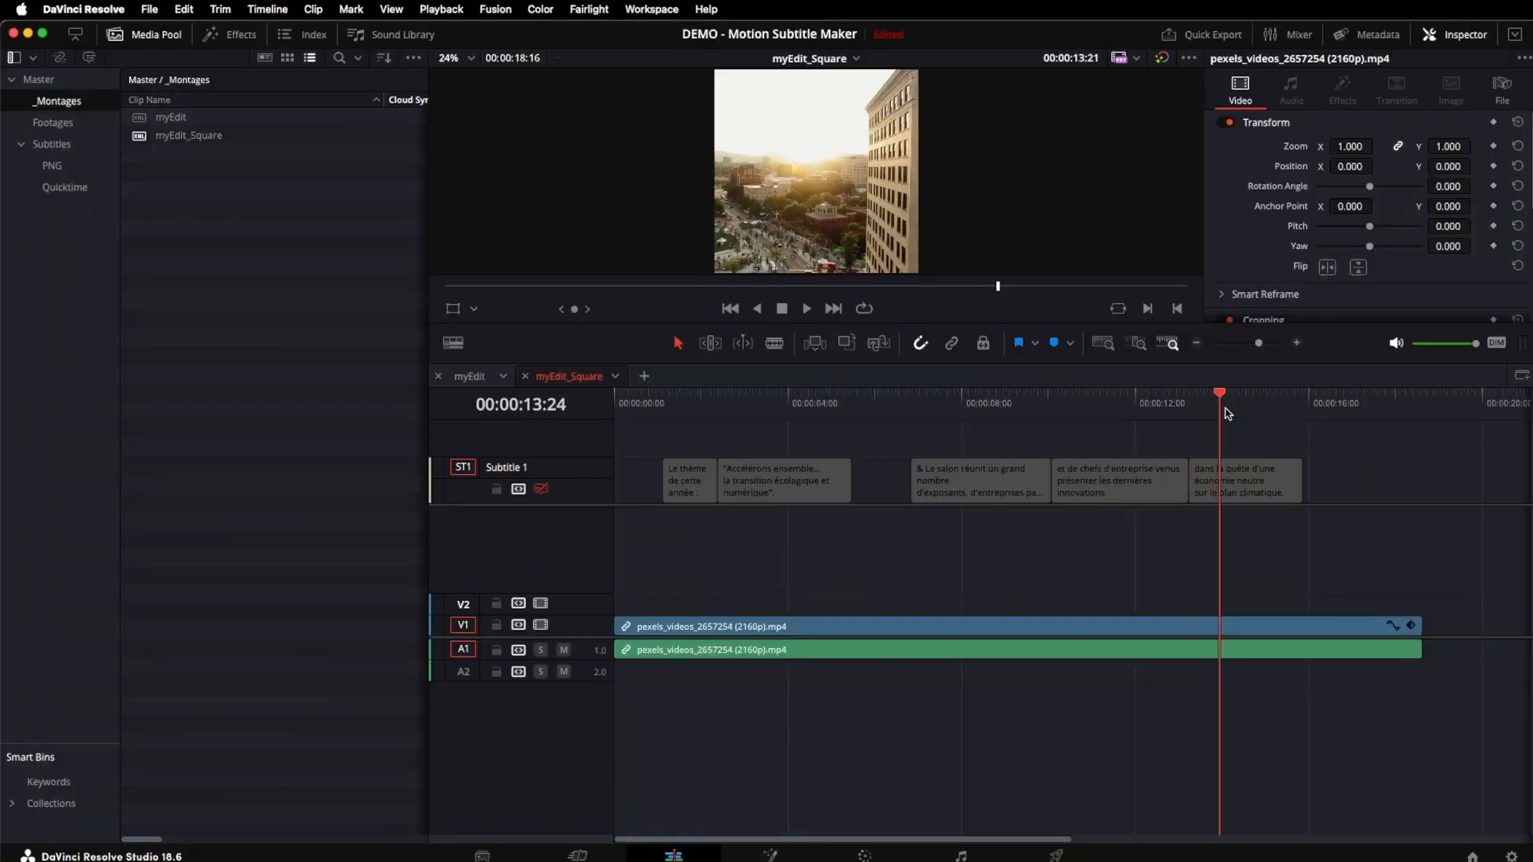
{"action": "left_click_drag", "start_coordinate": [1203, 405], "coordinate": [852, 404]}
{"action": "left_click", "coordinate": [542, 488]}
{"action": "right_click", "coordinate": [549, 492]}
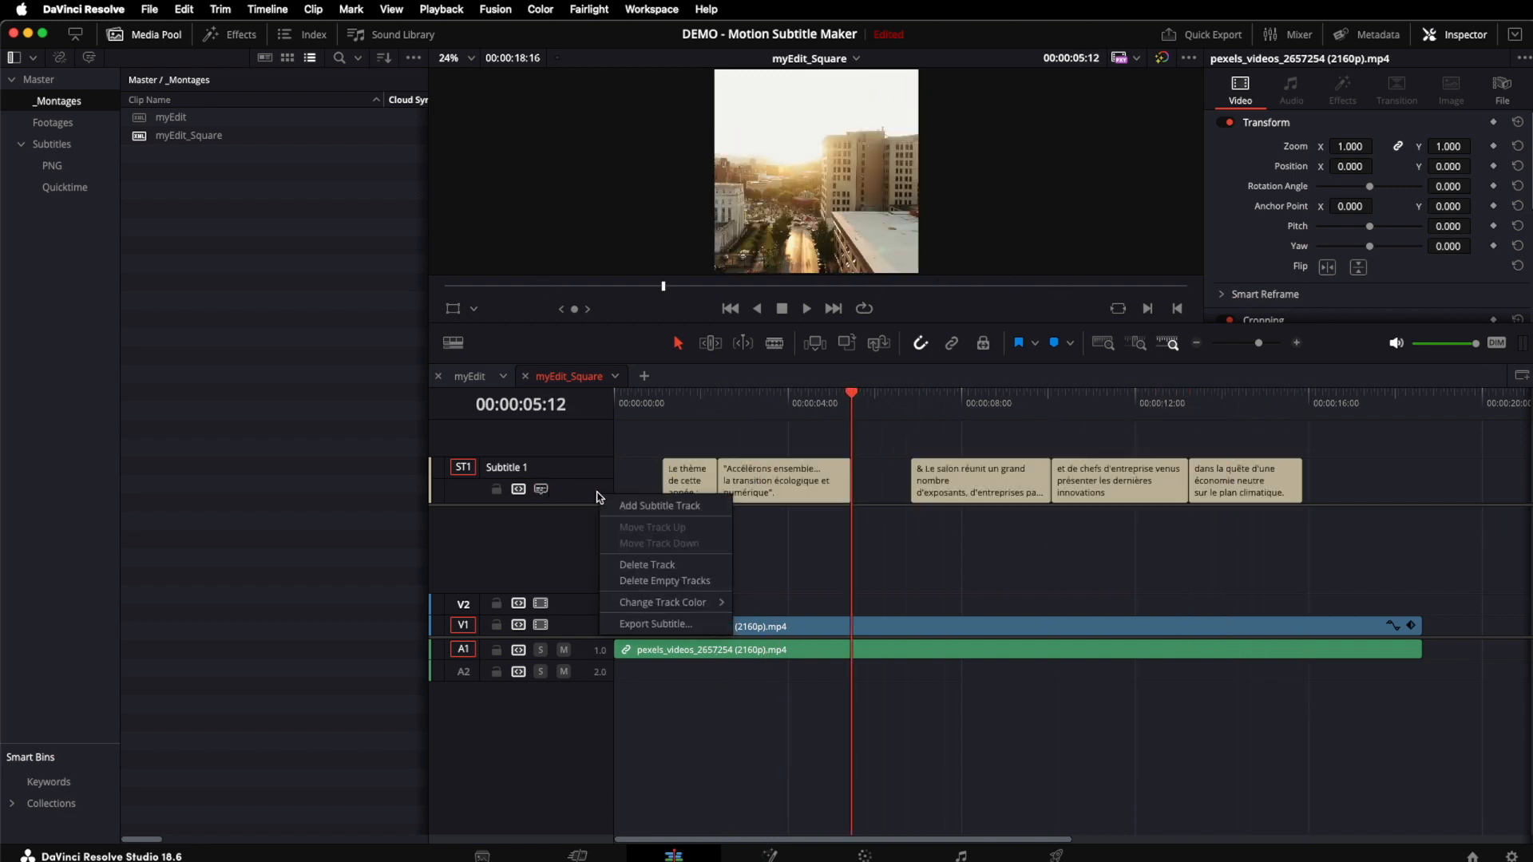
{"action": "left_click", "coordinate": [679, 625]}
{"action": "left_click", "coordinate": [889, 311]}
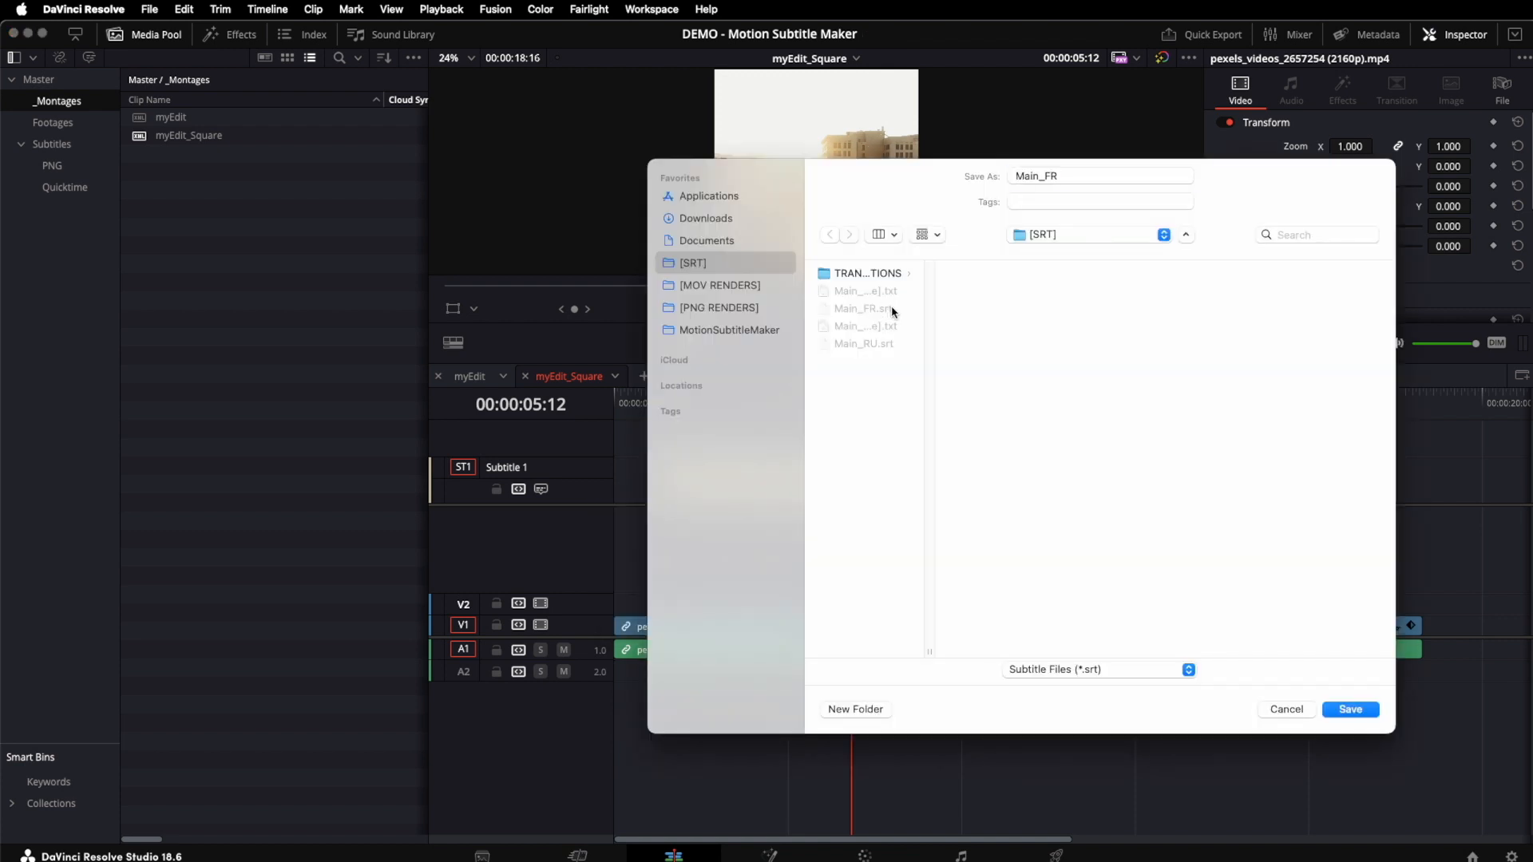
{"action": "left_click", "coordinate": [1104, 177]}
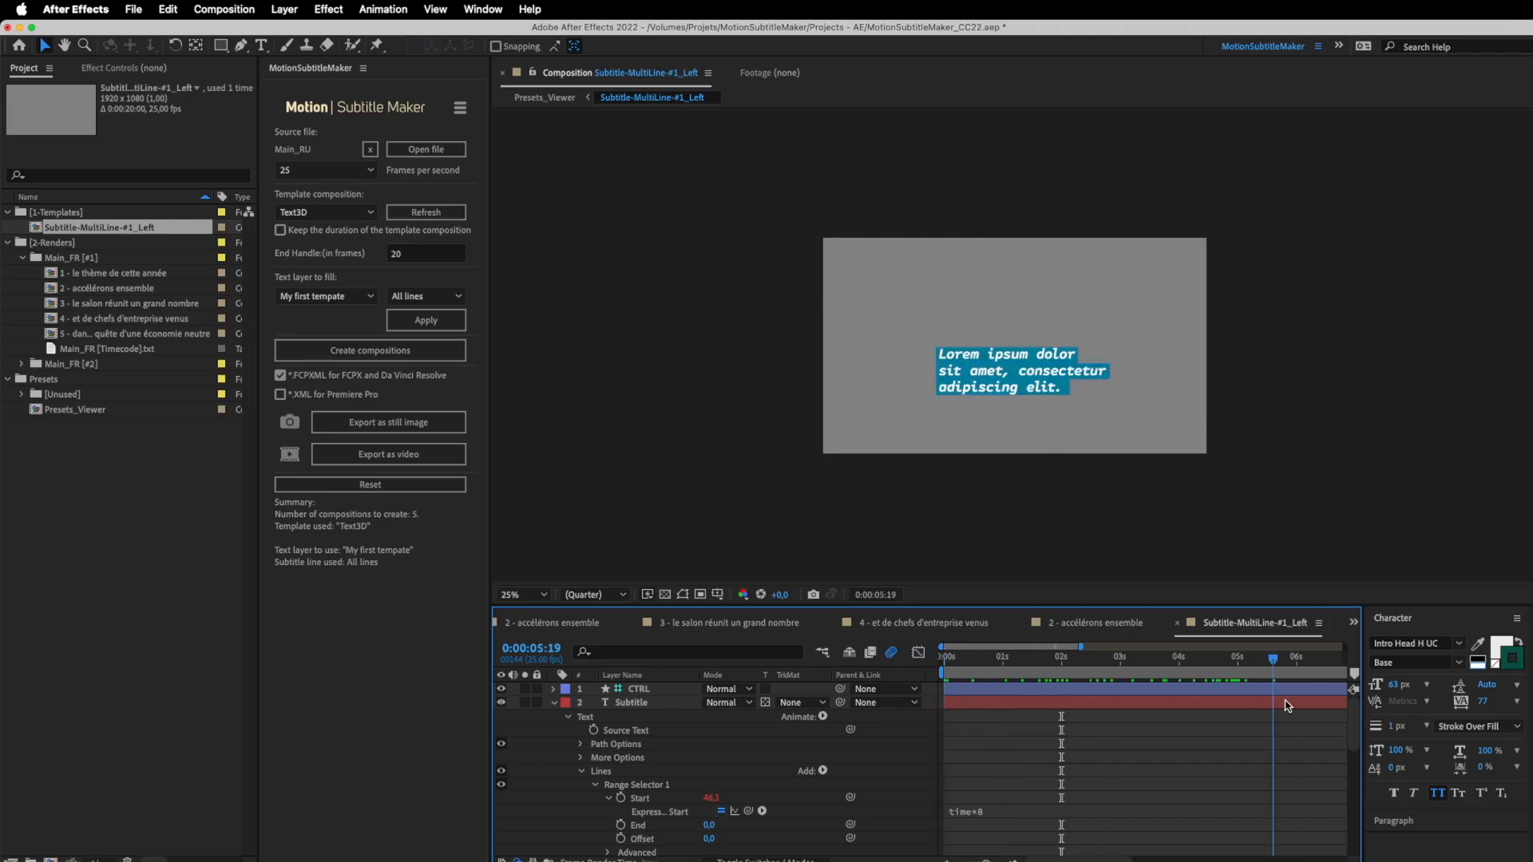
In After Effects, refresh the template composition to Subtitle-MultiLine-#1_Left and collapse the Main_FR [#1] folder
{"action": "left_click_drag", "start_coordinate": [1275, 708], "coordinate": [1174, 707]}
{"action": "left_click", "coordinate": [424, 212]}
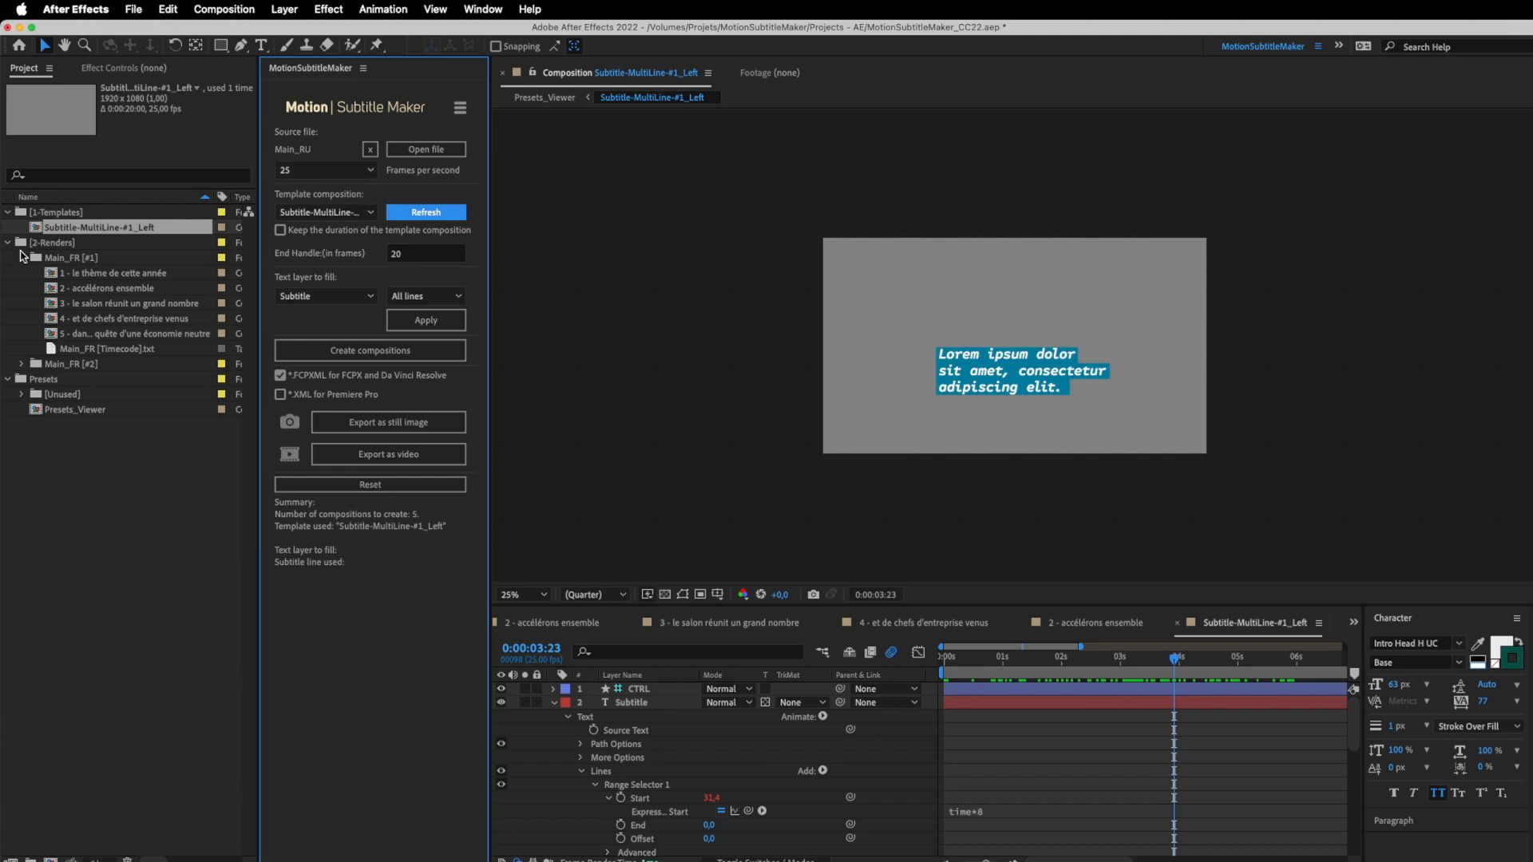
{"action": "left_click", "coordinate": [23, 258]}
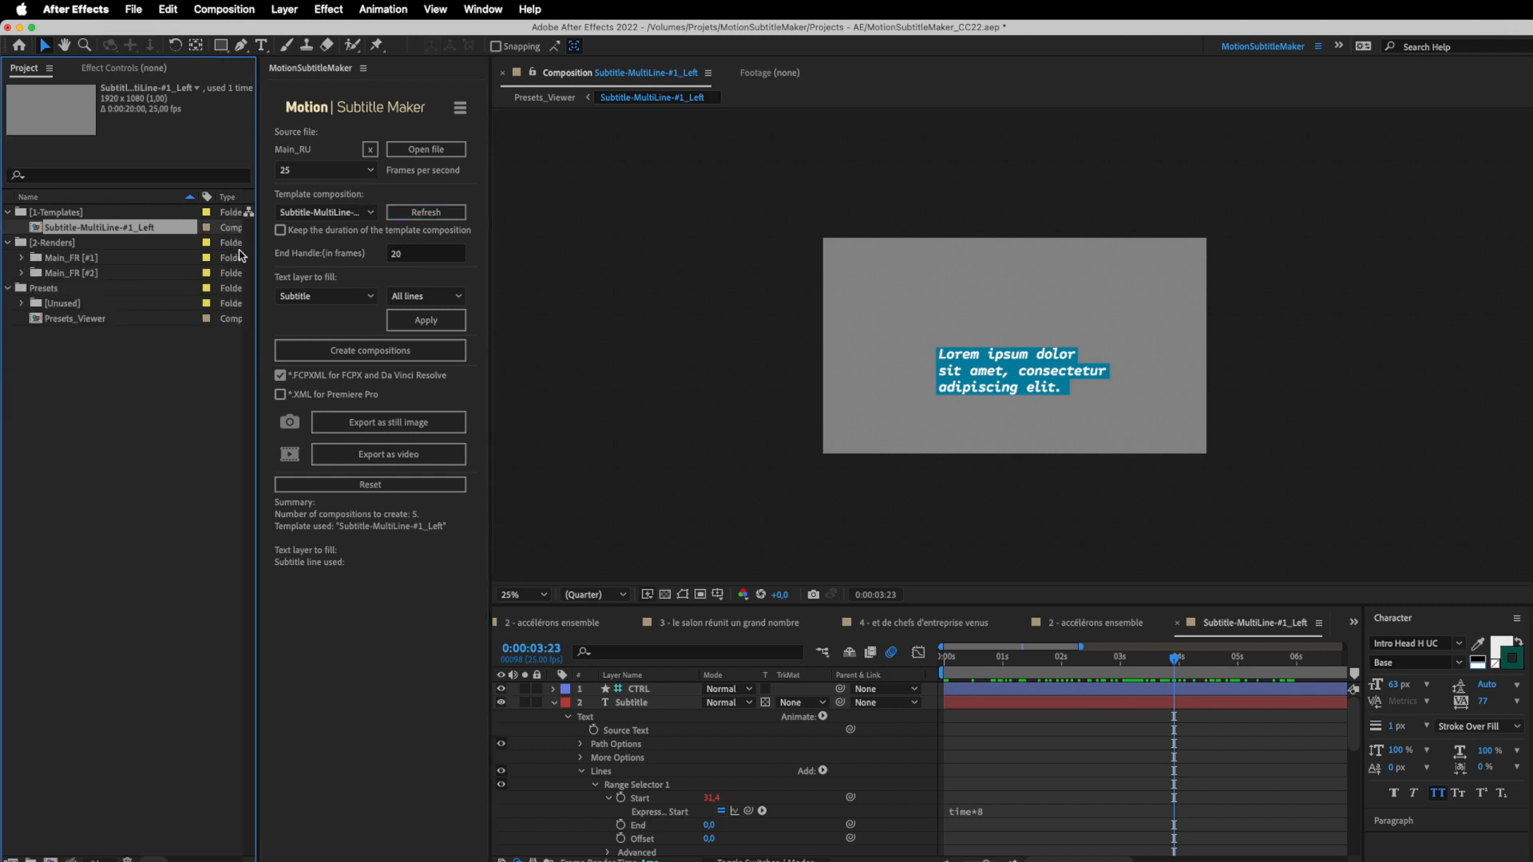
{"action": "left_click", "coordinate": [440, 151]}
Set the Subtitle-MultiLine-#1_Left composition's width to 1080 px to make it square
{"action": "left_click", "coordinate": [224, 9]}
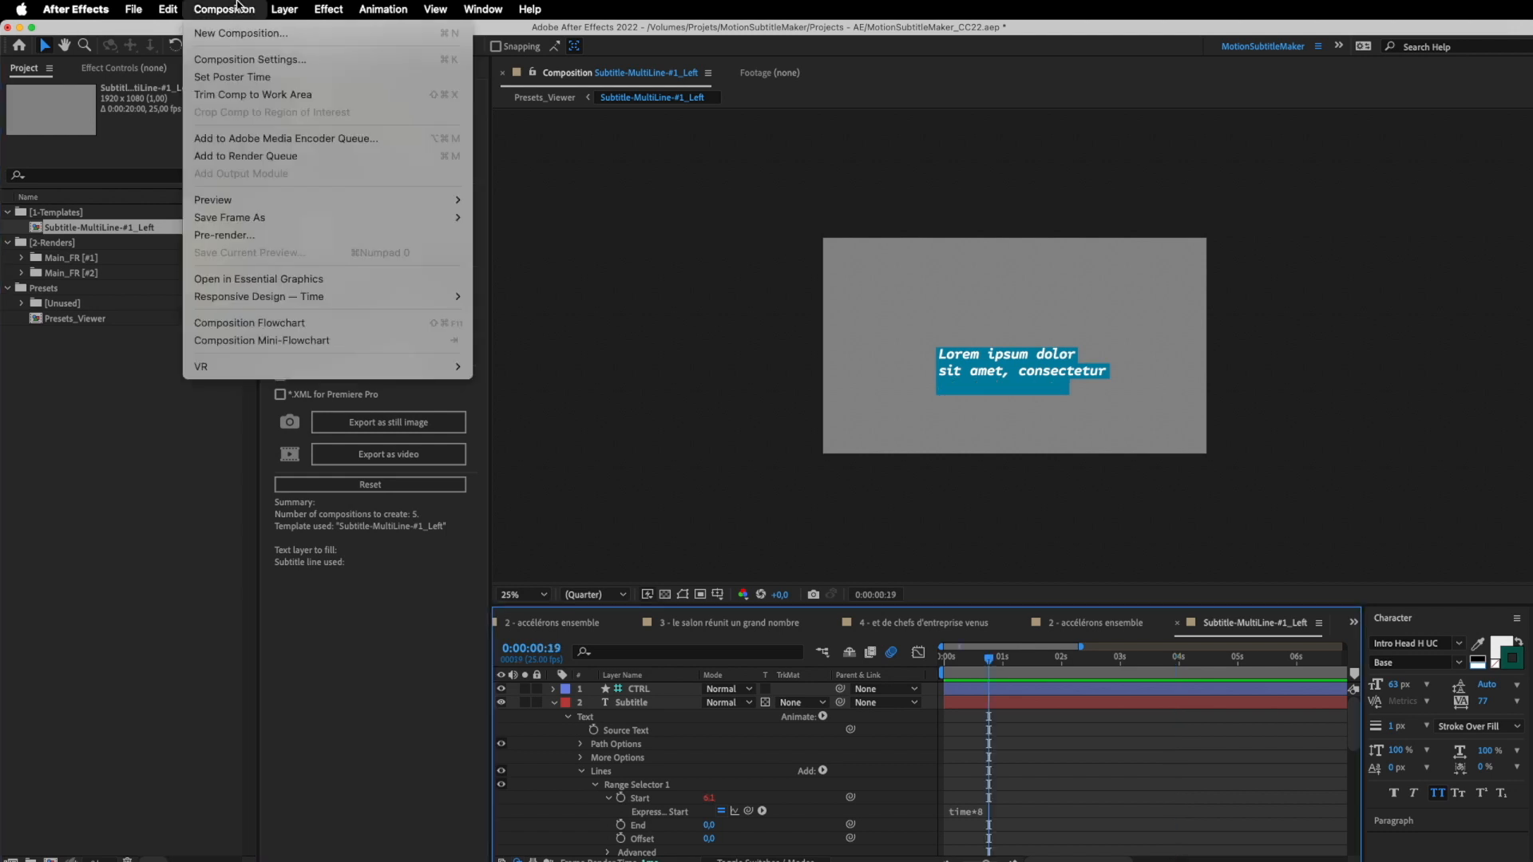
{"action": "left_click", "coordinate": [249, 59]}
{"action": "left_click", "coordinate": [747, 328]}
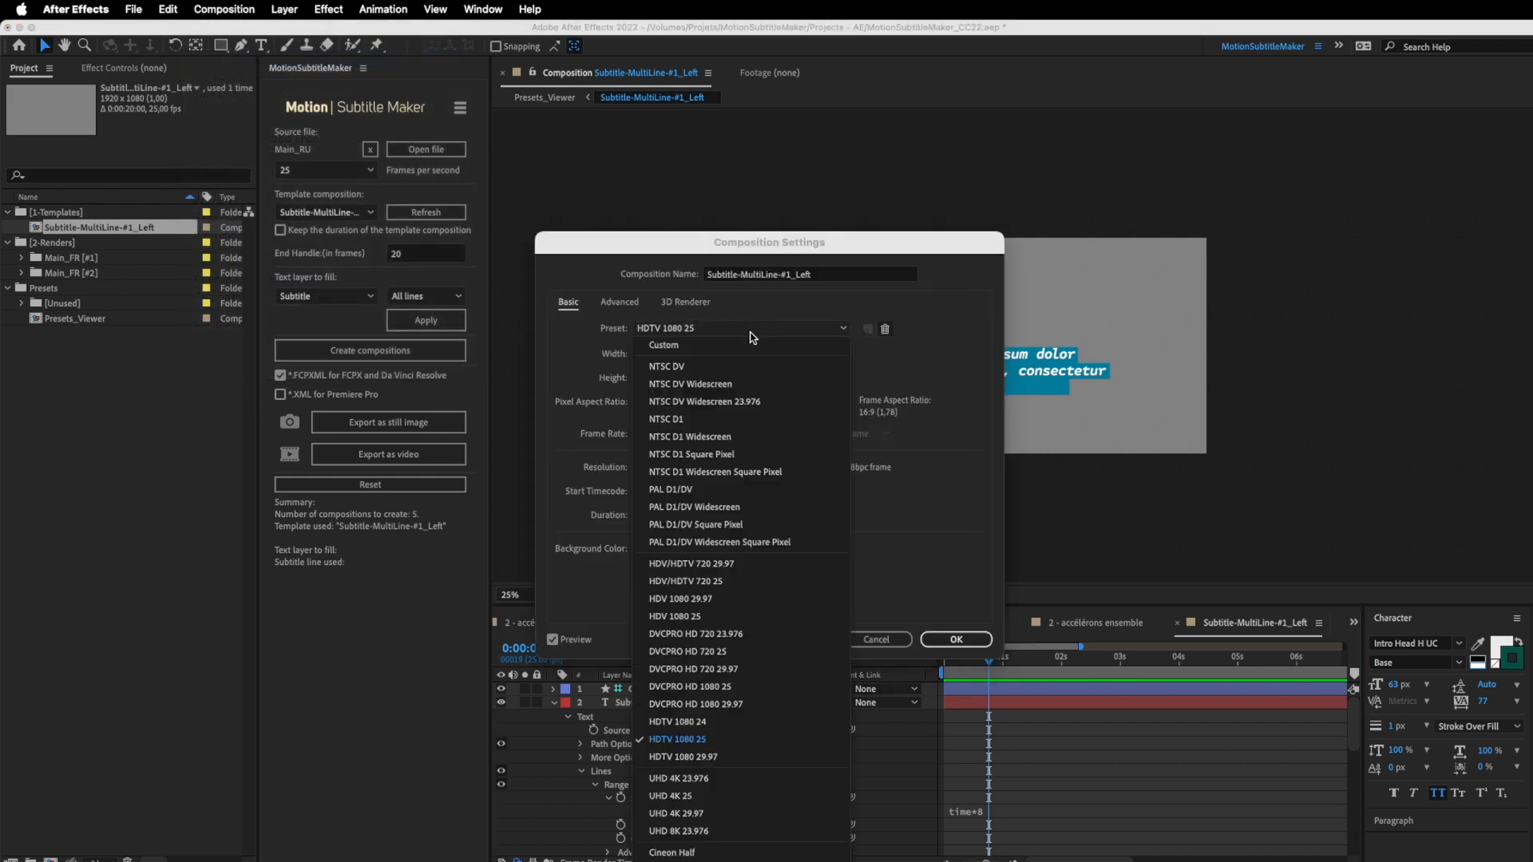
{"action": "left_click", "coordinate": [916, 319]}
{"action": "left_click", "coordinate": [652, 354]}
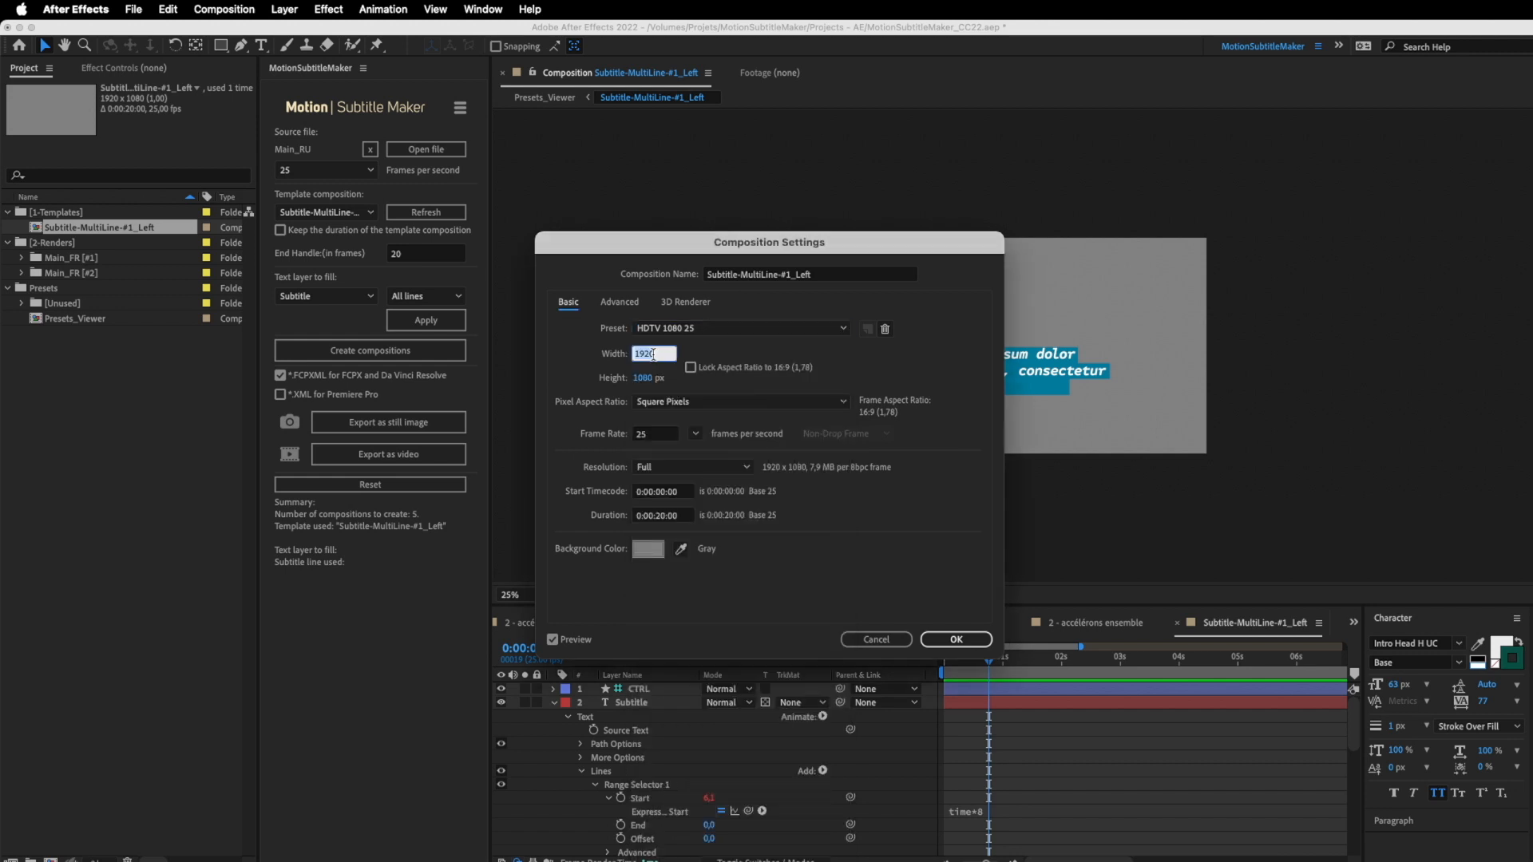
{"action": "type", "text": "1080"}
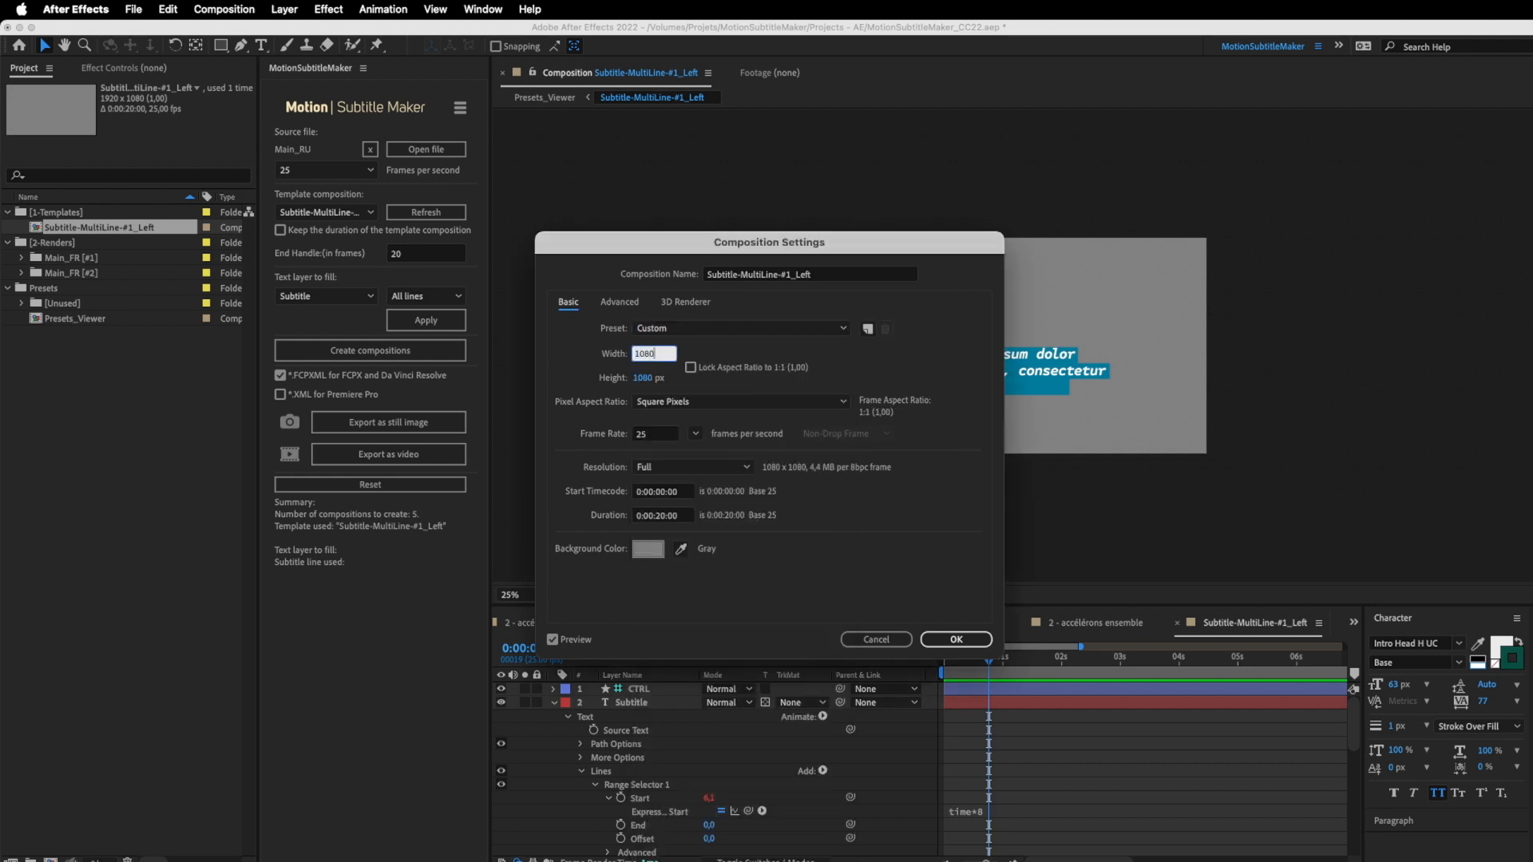
{"action": "left_click", "coordinate": [956, 640]}
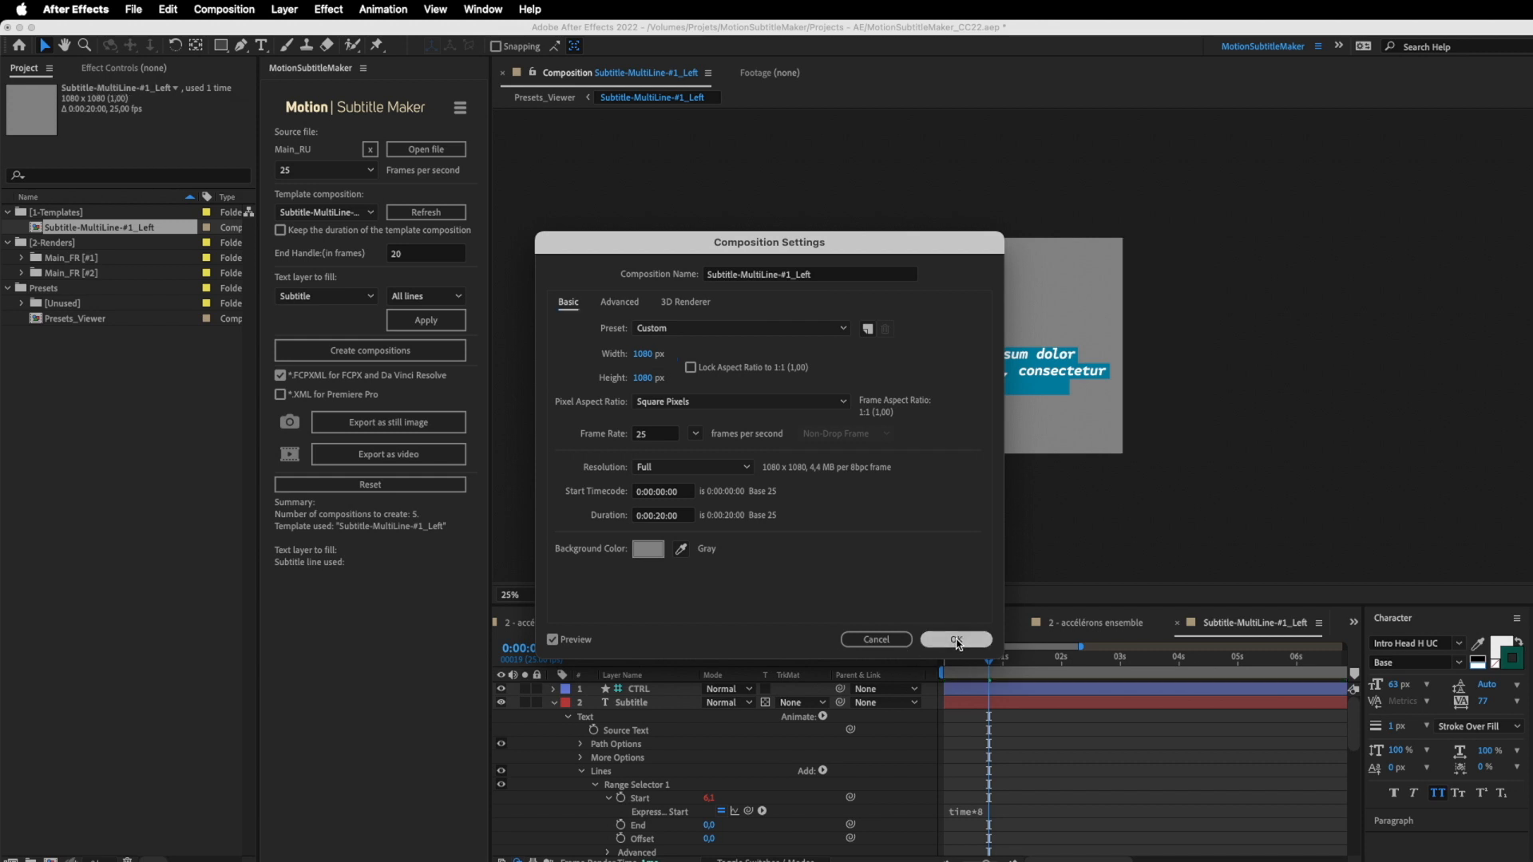
Load Main_FR_DaVinci.srt from [SRT] and create its subtitle compositions with all lines filling the Subtitle text layer
{"action": "left_click", "coordinate": [425, 150]}
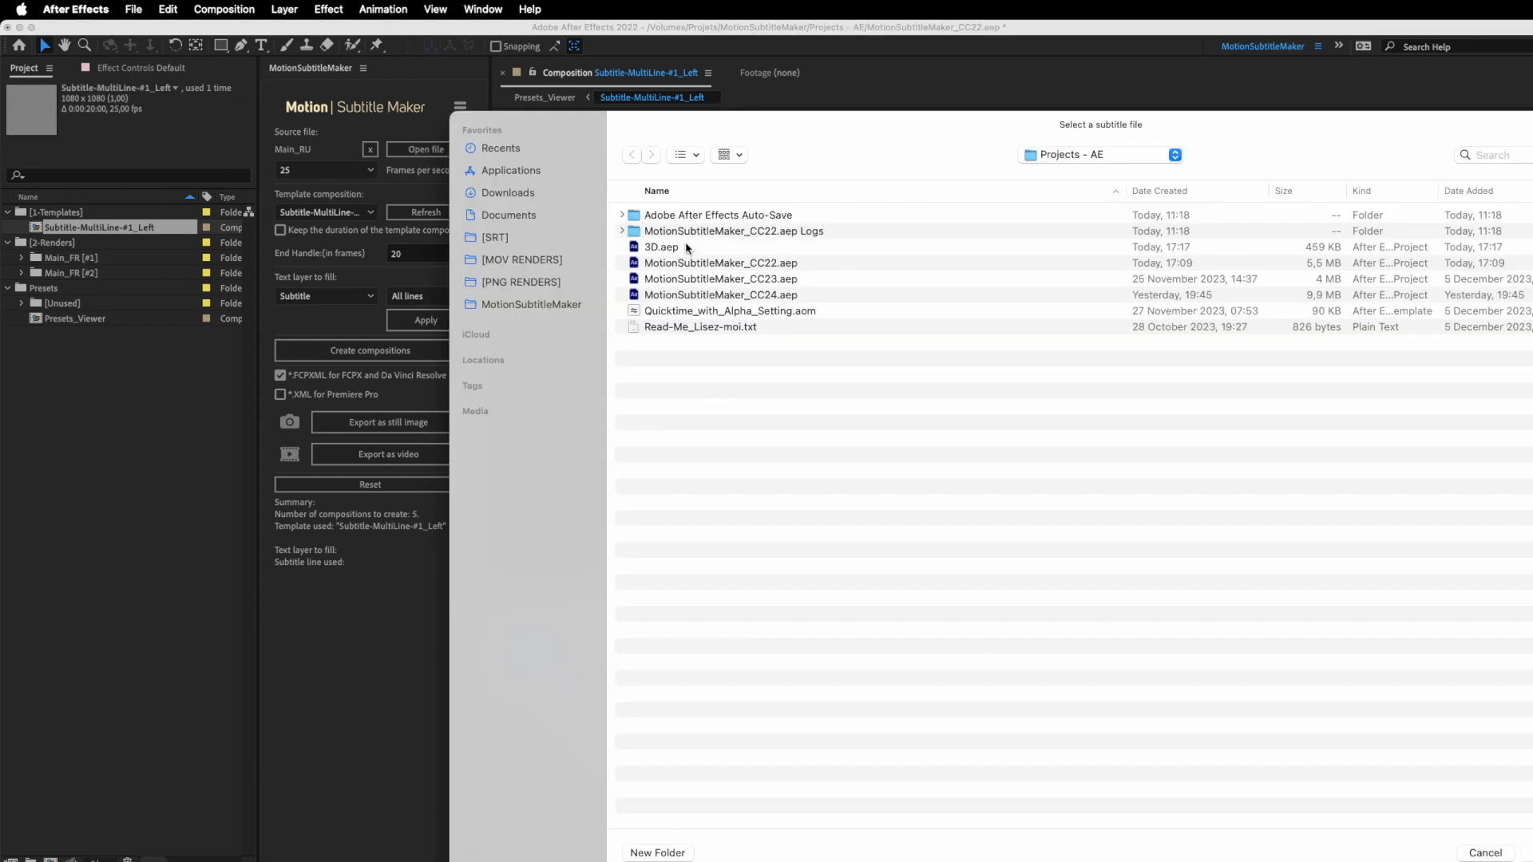
{"action": "left_click", "coordinate": [519, 241]}
{"action": "left_click", "coordinate": [739, 249]}
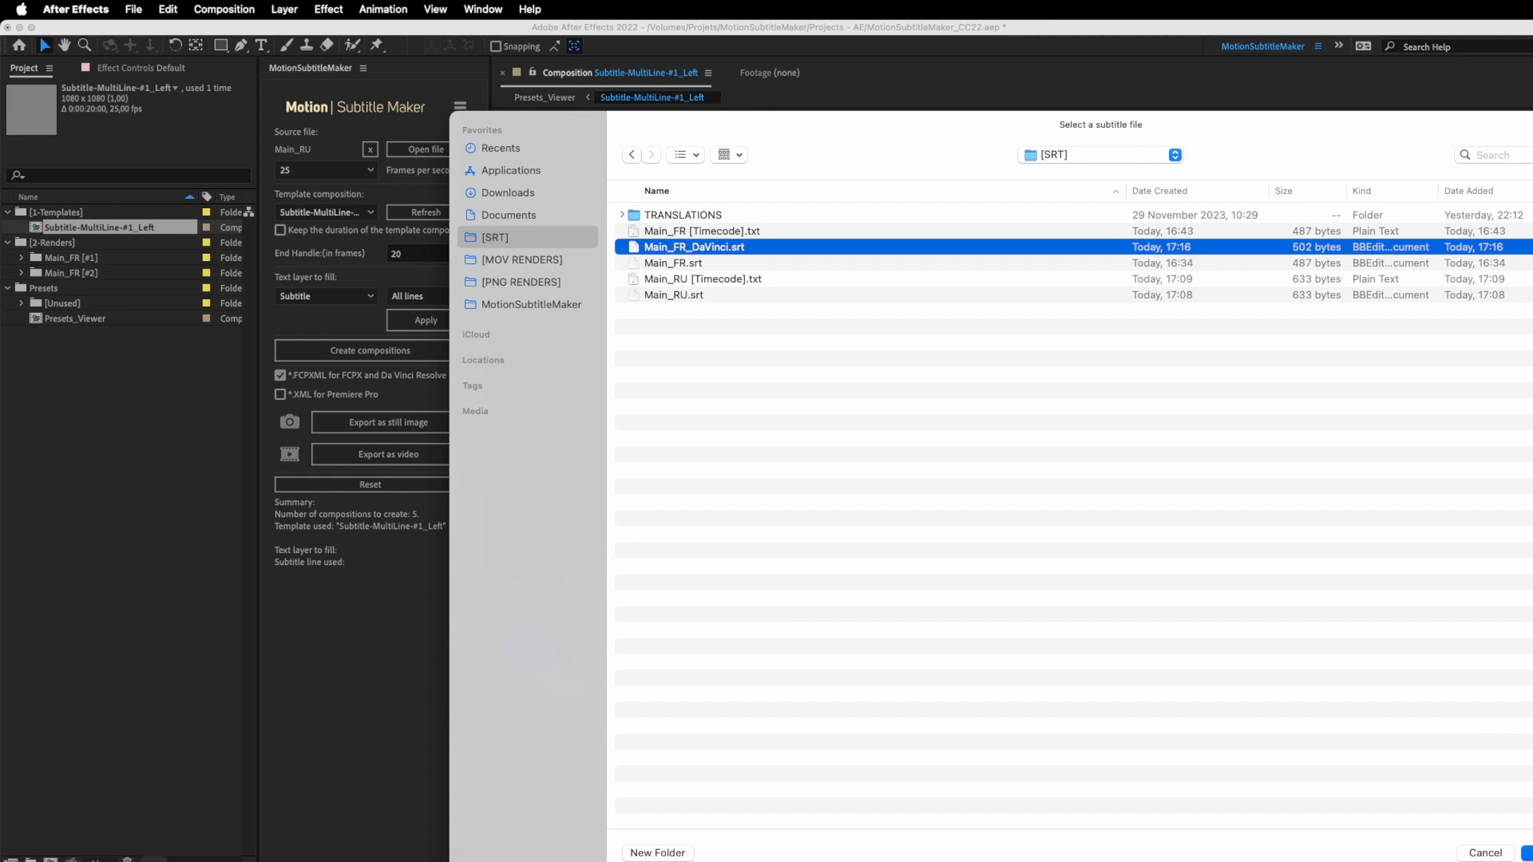
{"action": "key", "text": "Return"}
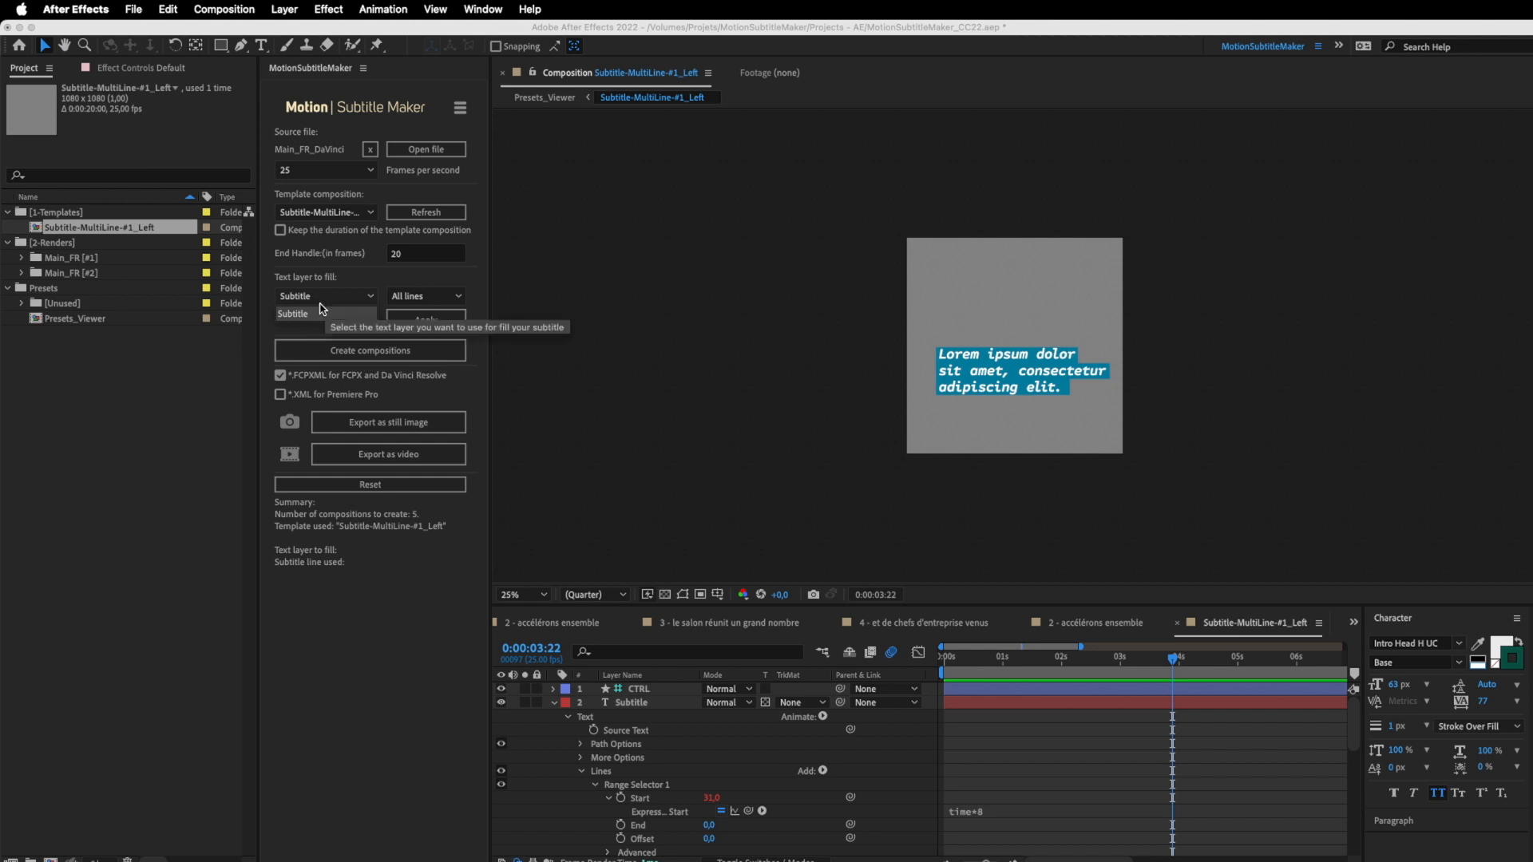
{"action": "left_click", "coordinate": [423, 320]}
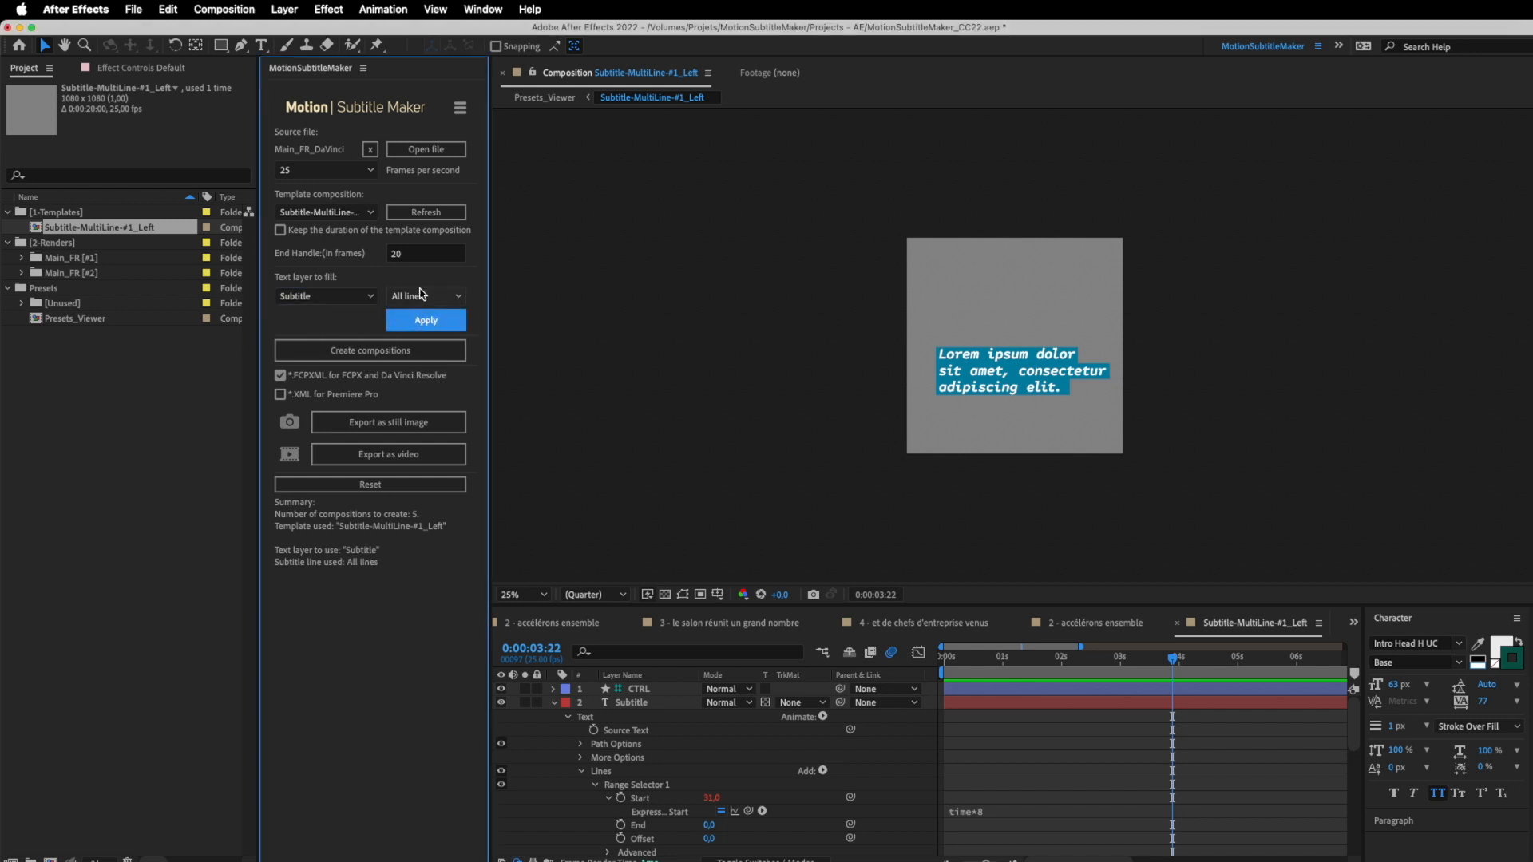
{"action": "left_click", "coordinate": [369, 350]}
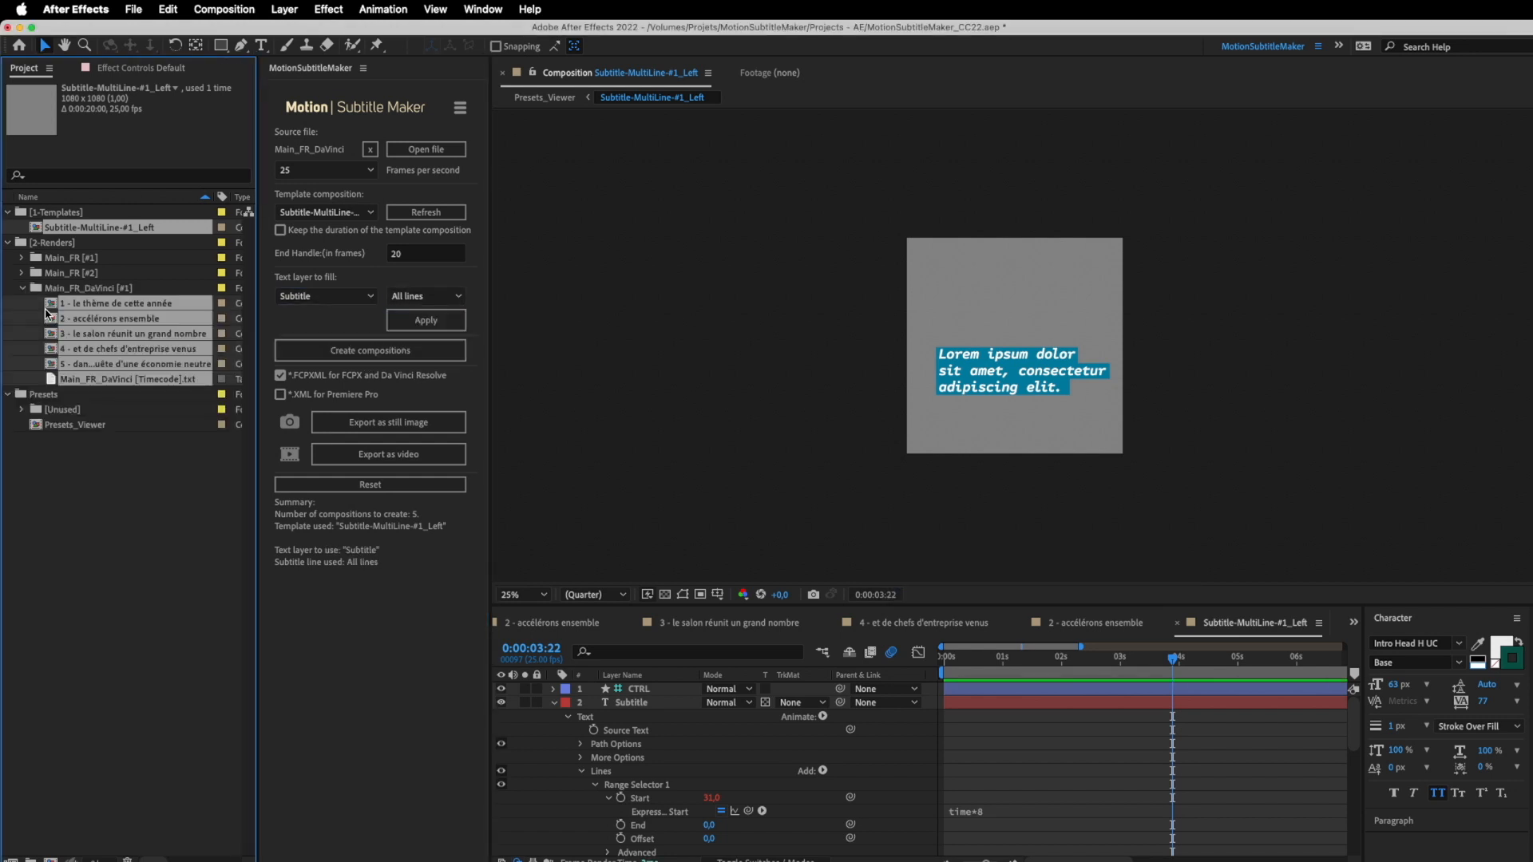
Export the subtitle compositions as video to [MOV RENDERS] as Main_FR_DaVinci [#1].fcpxml
{"action": "left_click", "coordinate": [389, 453]}
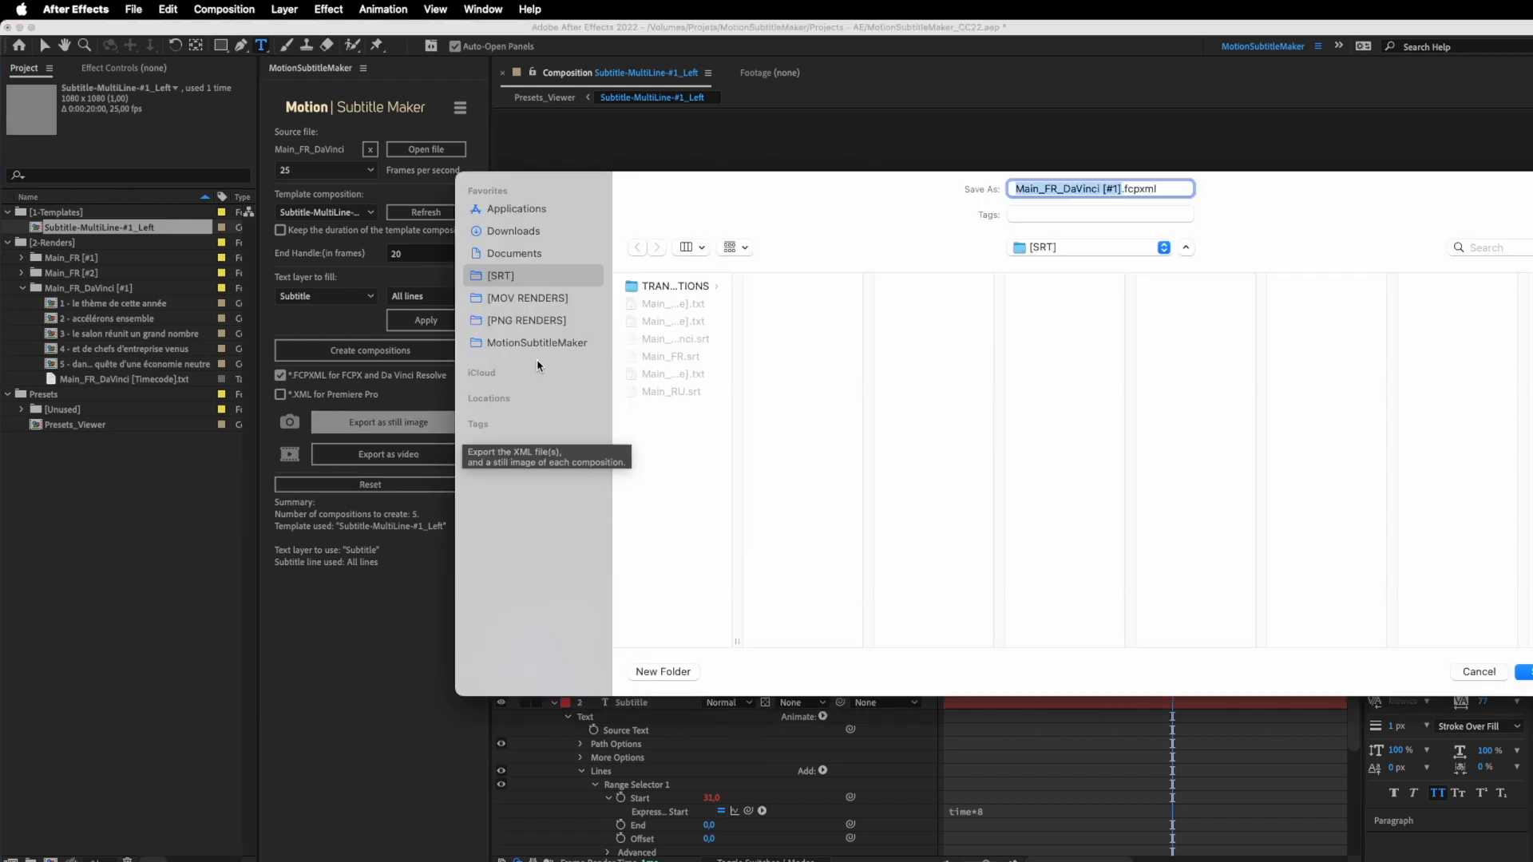
{"action": "left_click", "coordinate": [563, 300]}
{"action": "key", "text": "Return"}
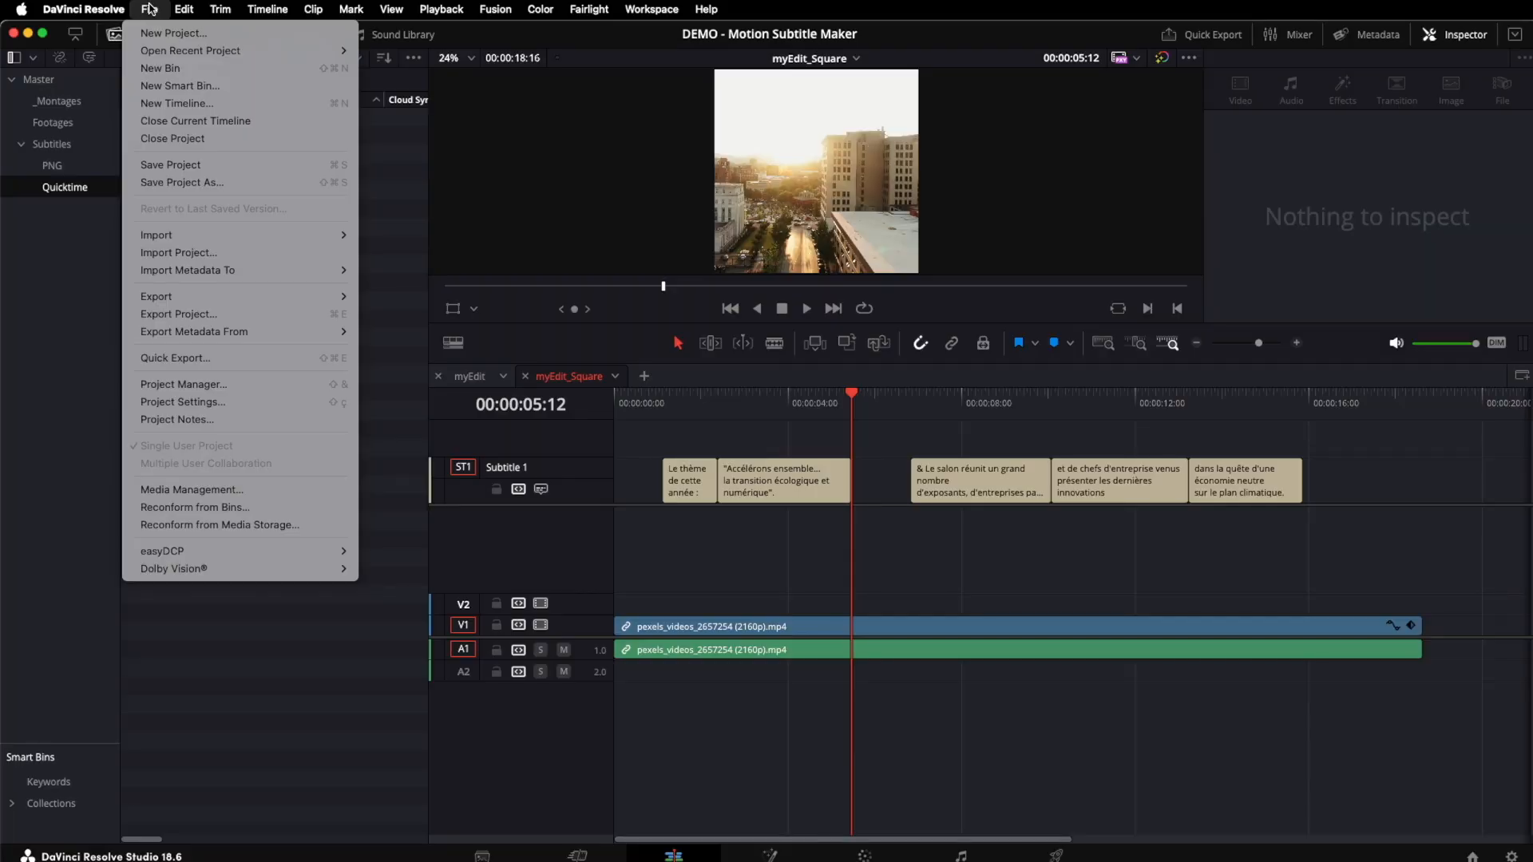
In DaVinci Resolve, import the exported Main_FR_DaVinci [#1] timeline into the Quicktime bin
{"action": "mouse_move", "coordinate": [278, 241]}
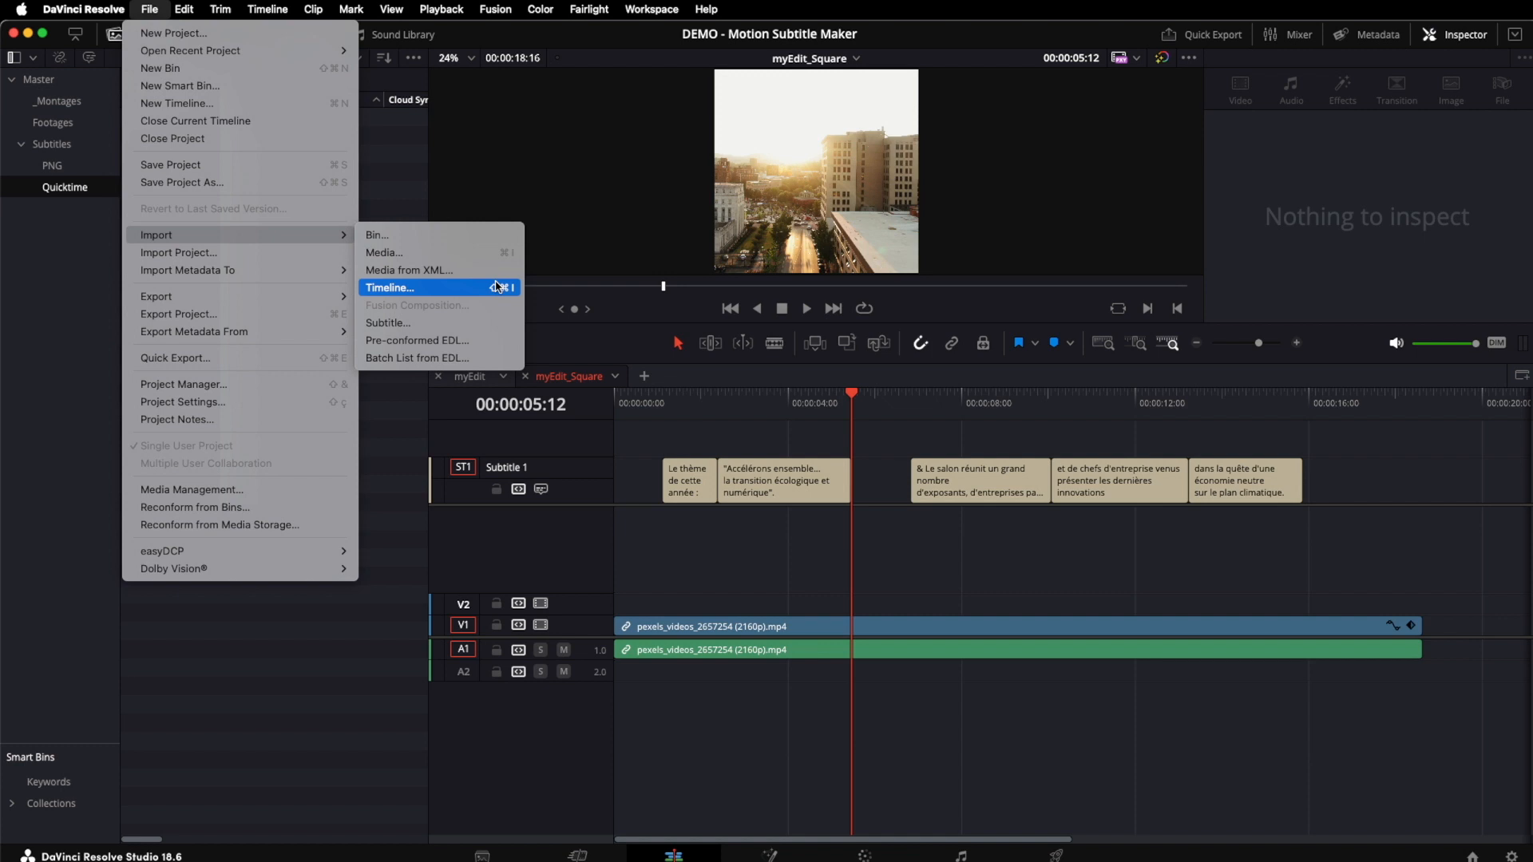
{"action": "left_click", "coordinate": [496, 286]}
{"action": "left_click", "coordinate": [1515, 761]}
{"action": "left_click", "coordinate": [1298, 791]}
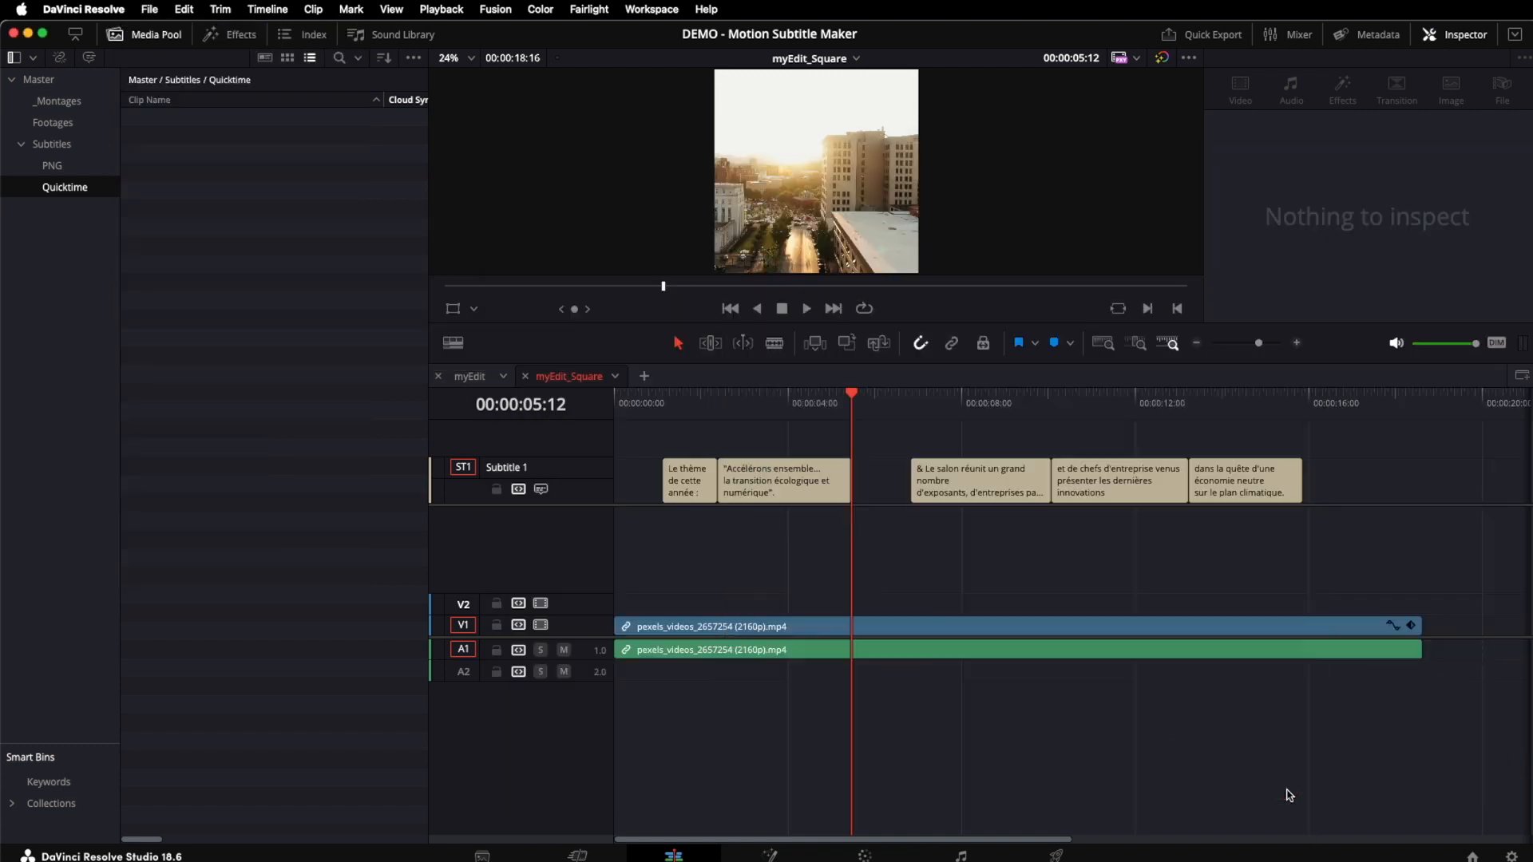
Enlarge the viewer and place the Main_FR_DaVinci [#1] timeline on top of the video at the start of myEdit_Square
{"action": "left_click_drag", "start_coordinate": [671, 405], "coordinate": [601, 471]}
{"action": "left_click", "coordinate": [637, 376]}
{"action": "left_click_drag", "start_coordinate": [801, 360], "coordinate": [810, 535]}
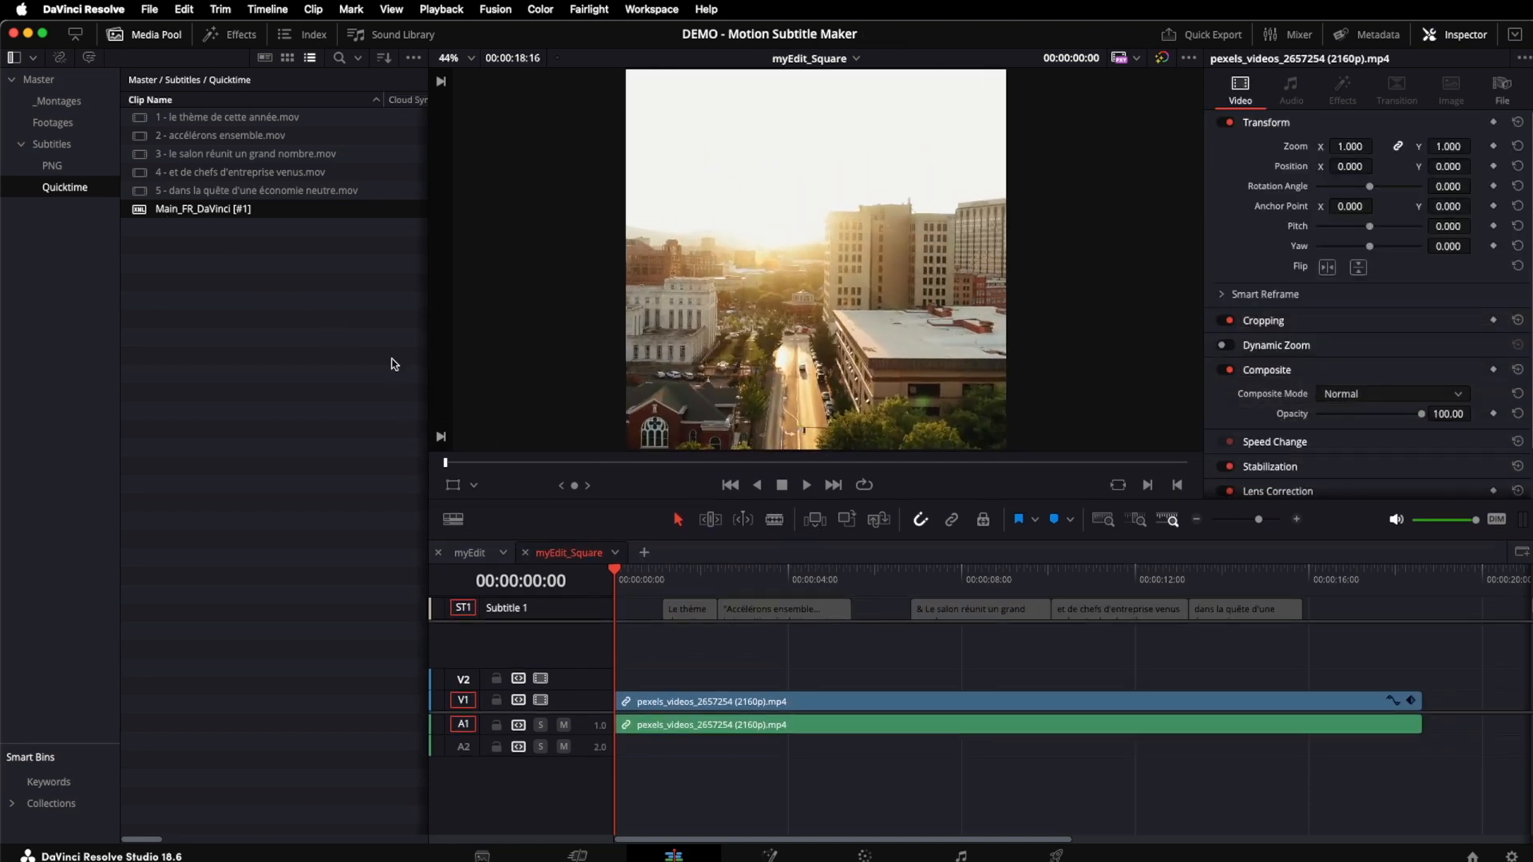
{"action": "left_click_drag", "start_coordinate": [158, 213], "coordinate": [1104, 311]}
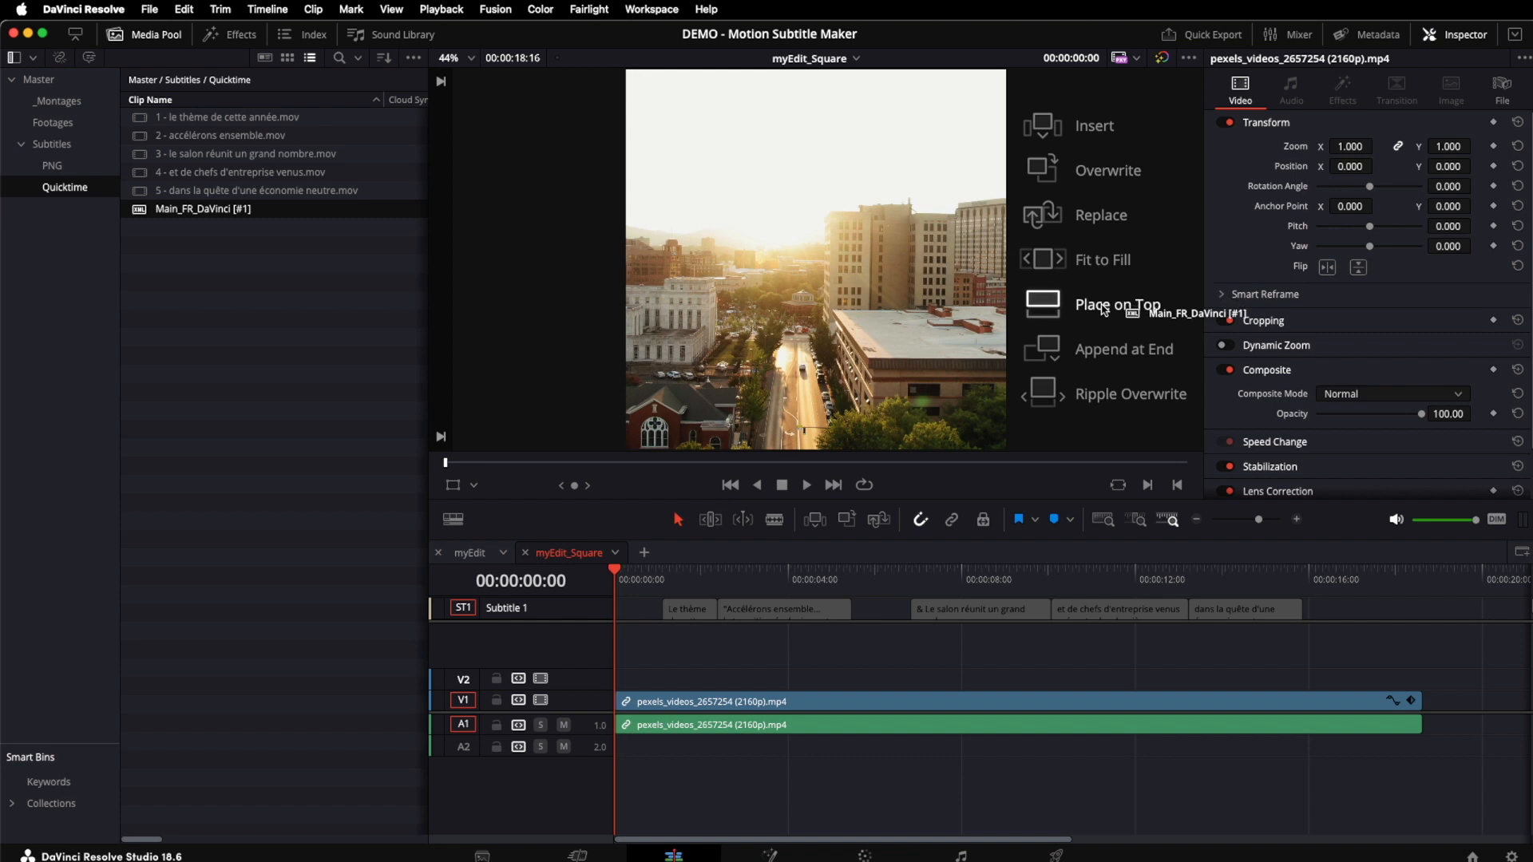
{"action": "left_click_drag", "start_coordinate": [1104, 311], "coordinate": [1105, 313]}
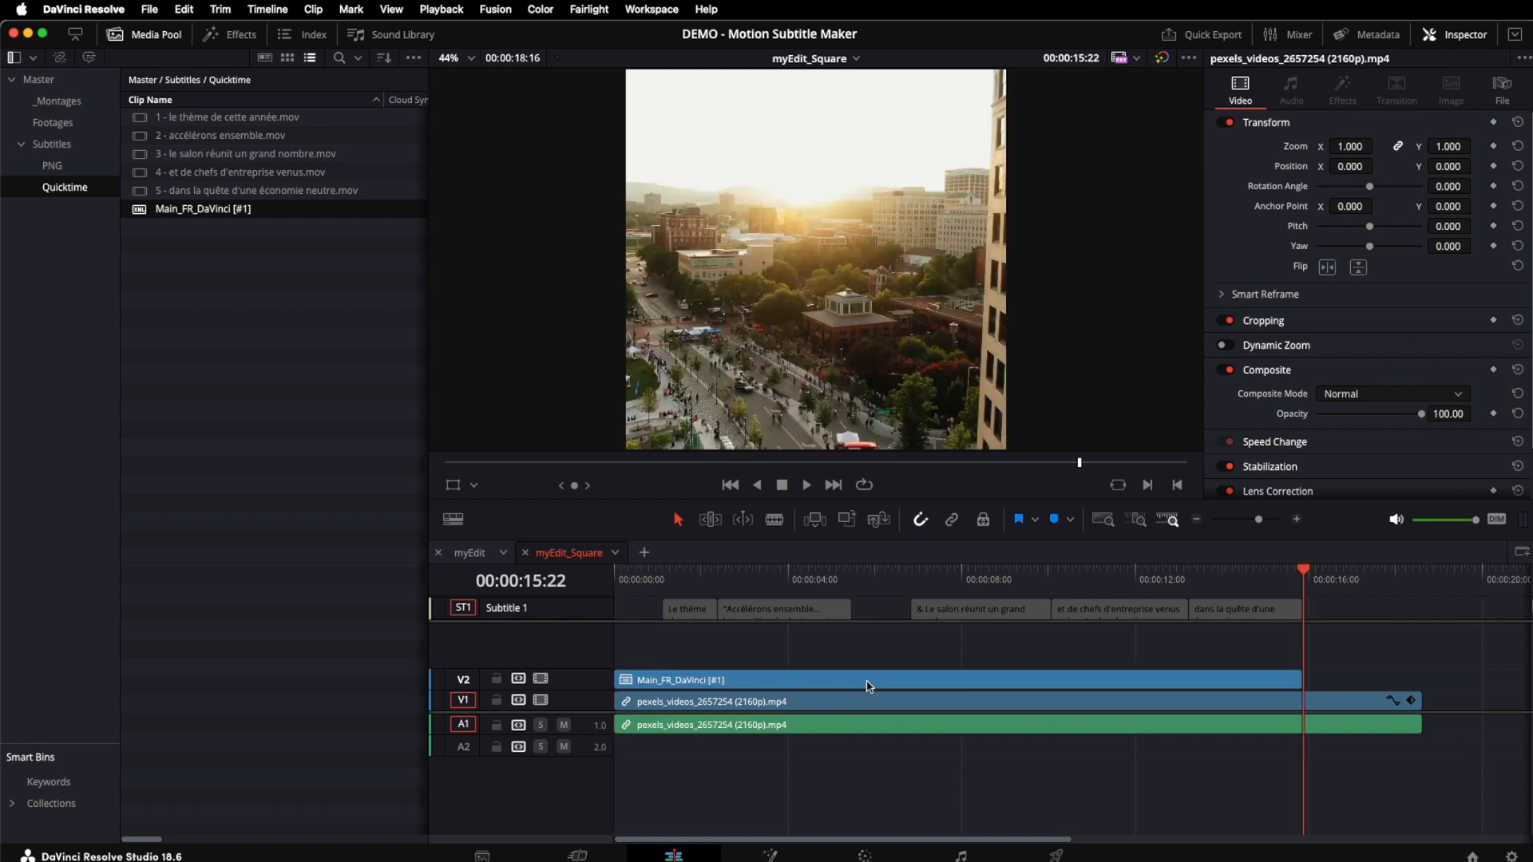
Decompose the Main_FR_DaVinci [#1] clip on V2 in place, using clips only
{"action": "right_click", "coordinate": [869, 686]}
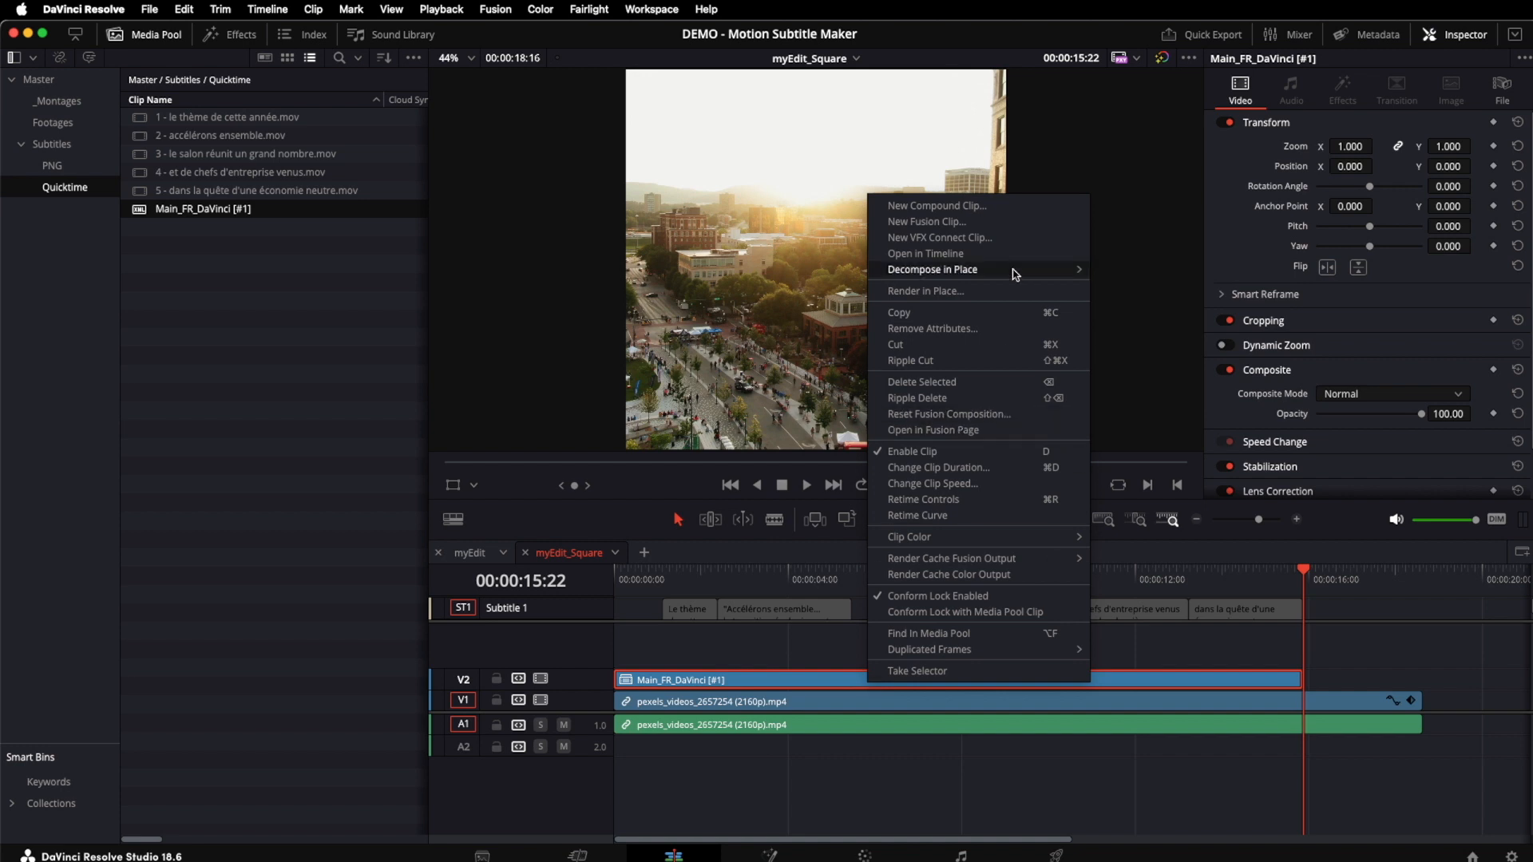
{"action": "mouse_move", "coordinate": [1013, 275]}
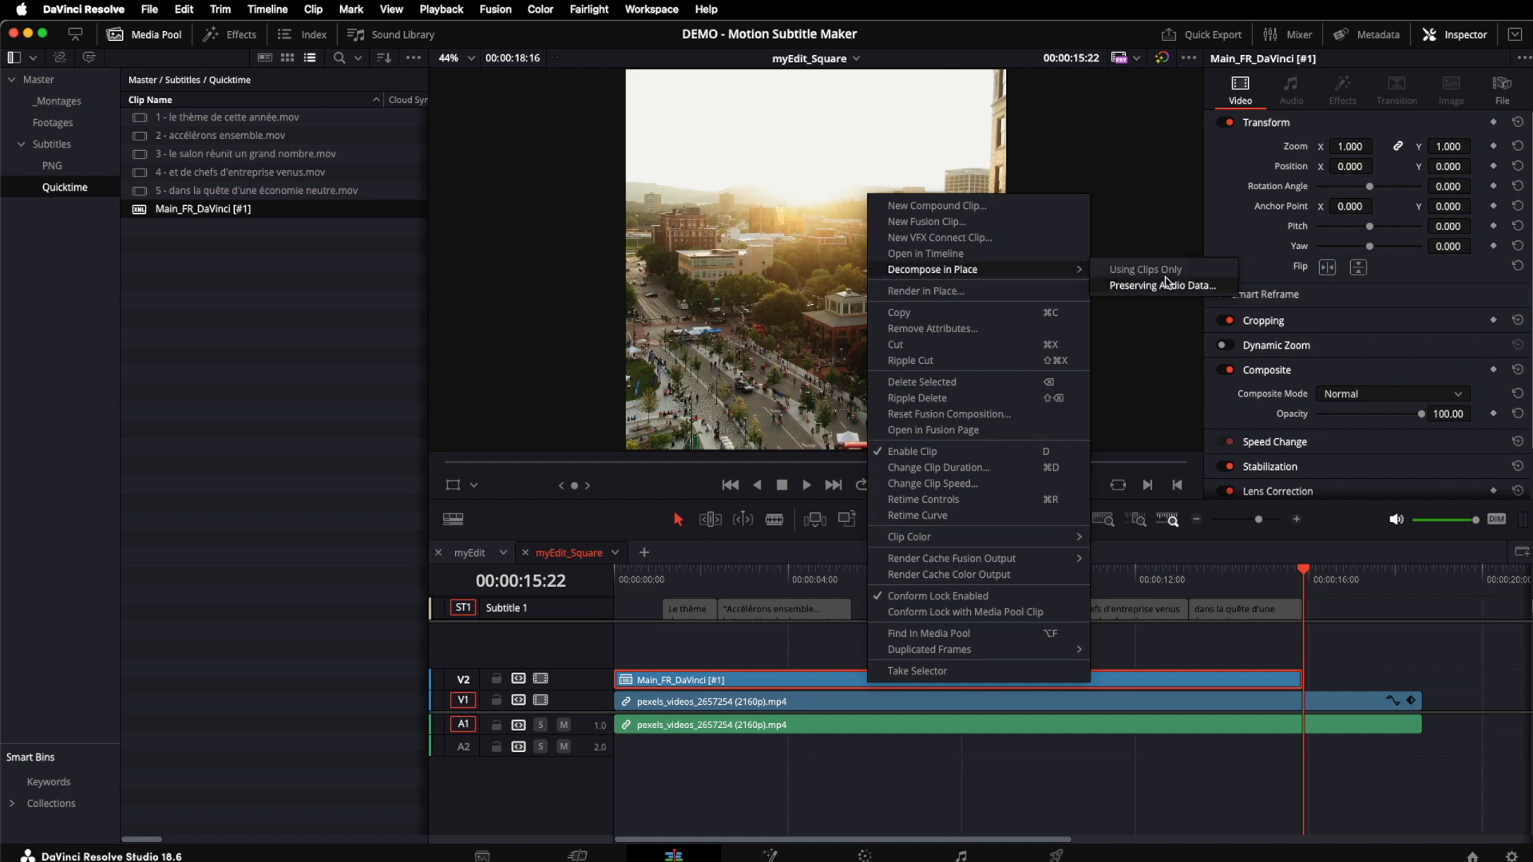
{"action": "left_click", "coordinate": [1208, 272]}
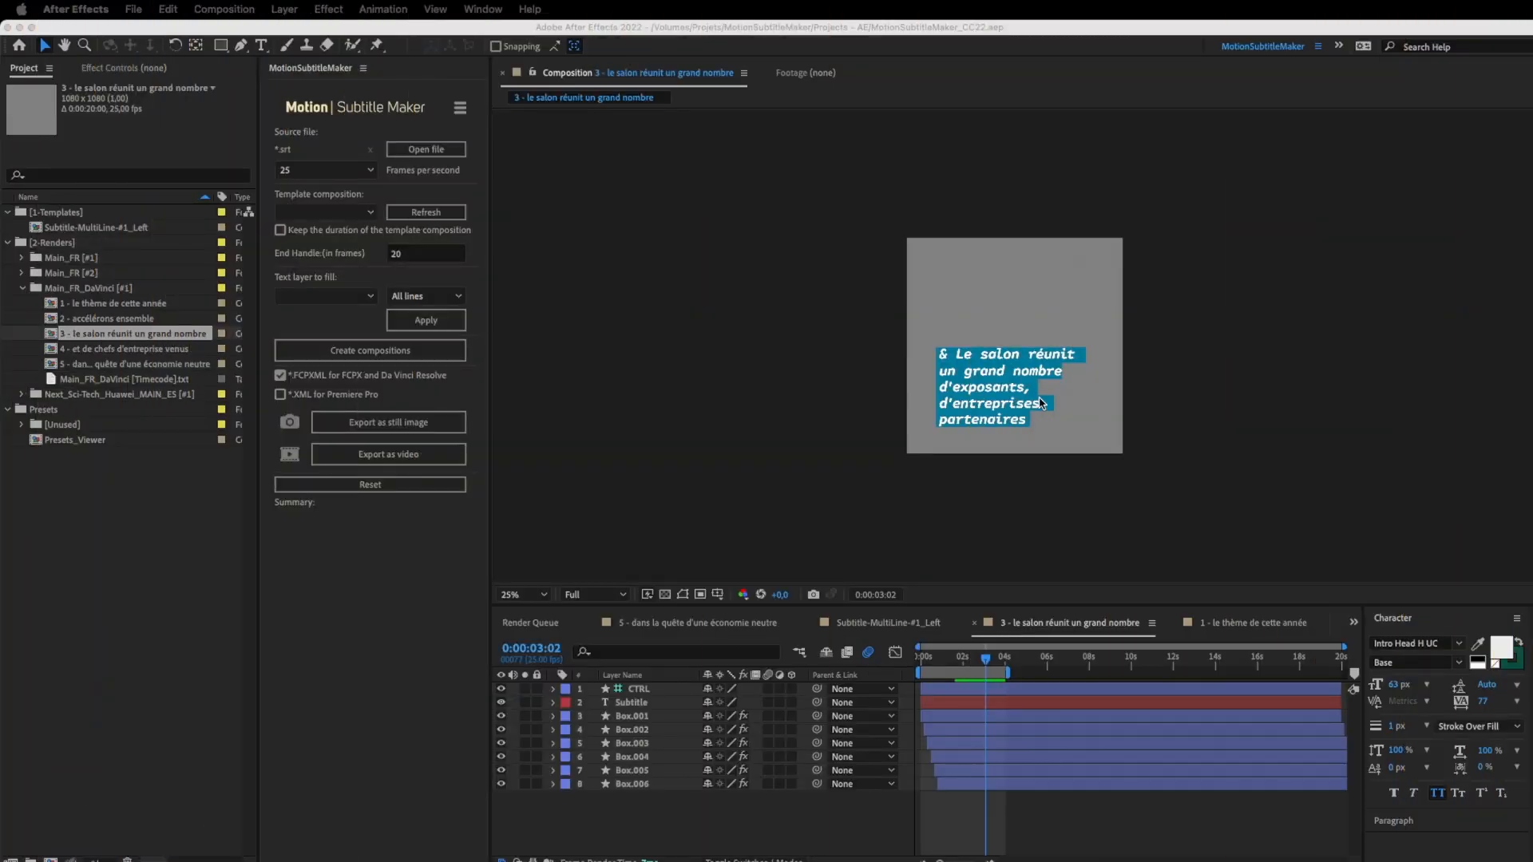
In After Effects, remove the leading "&" from the Subtitle text of "3 - le salon réunit un grand nombre" and export that composition as a still image
{"action": "double_click", "coordinate": [620, 706]}
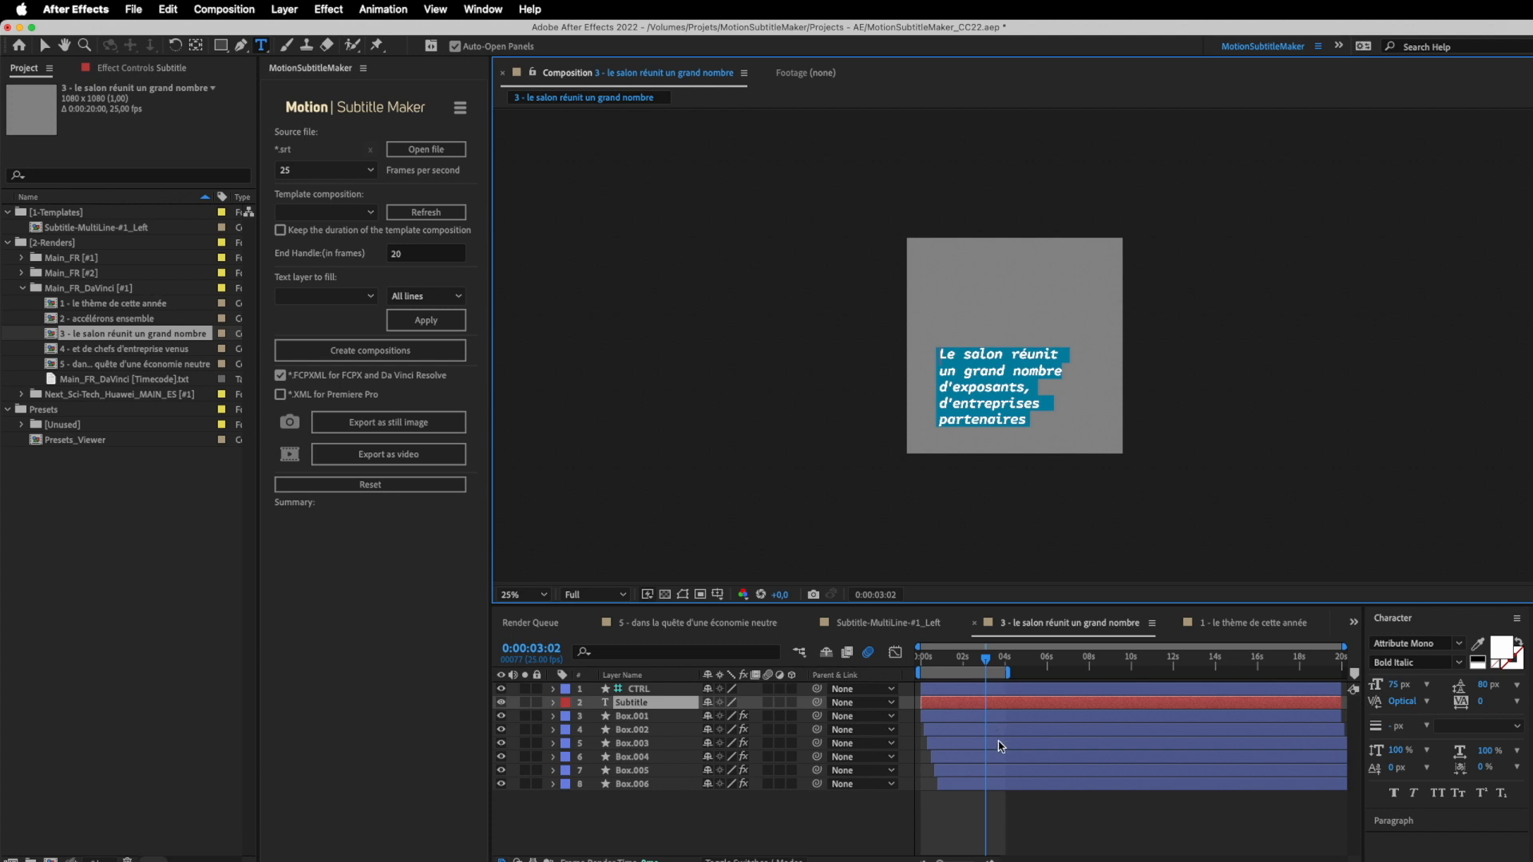
{"action": "left_click", "coordinate": [812, 846]}
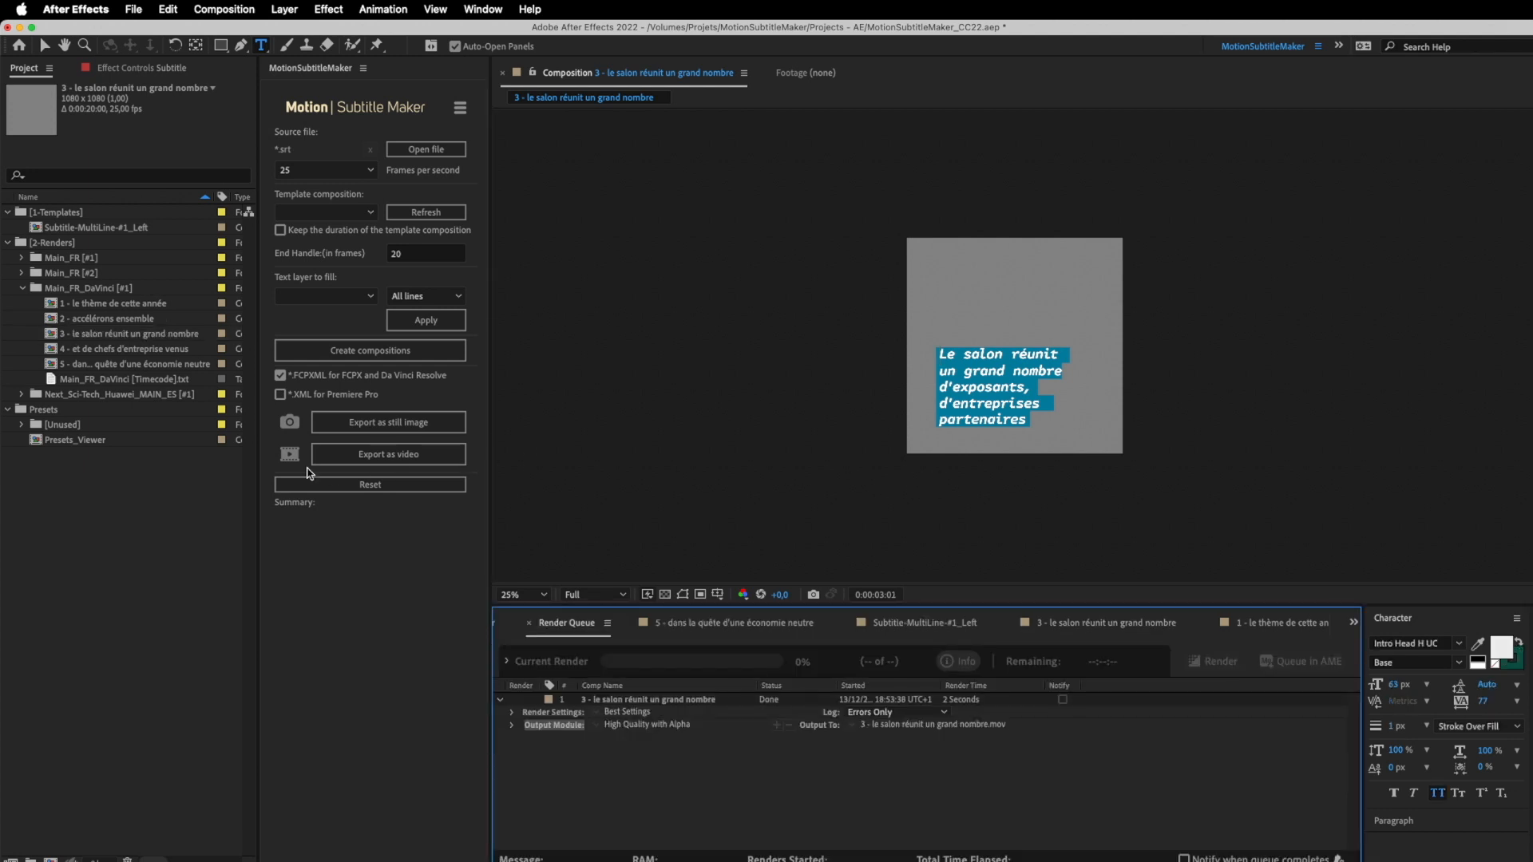
{"action": "left_click", "coordinate": [288, 422]}
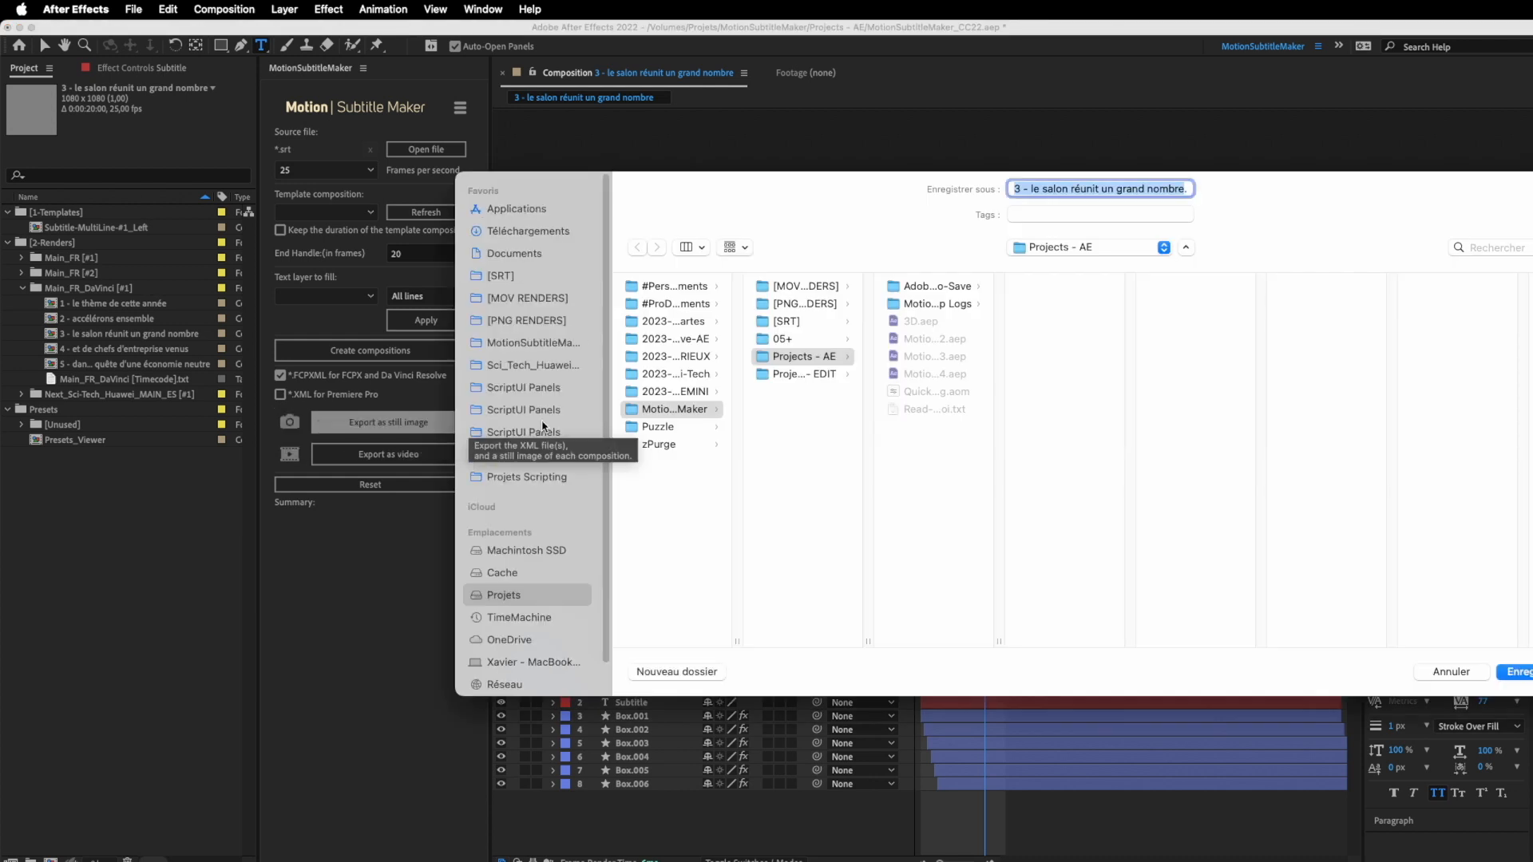
{"action": "key", "text": "Return"}
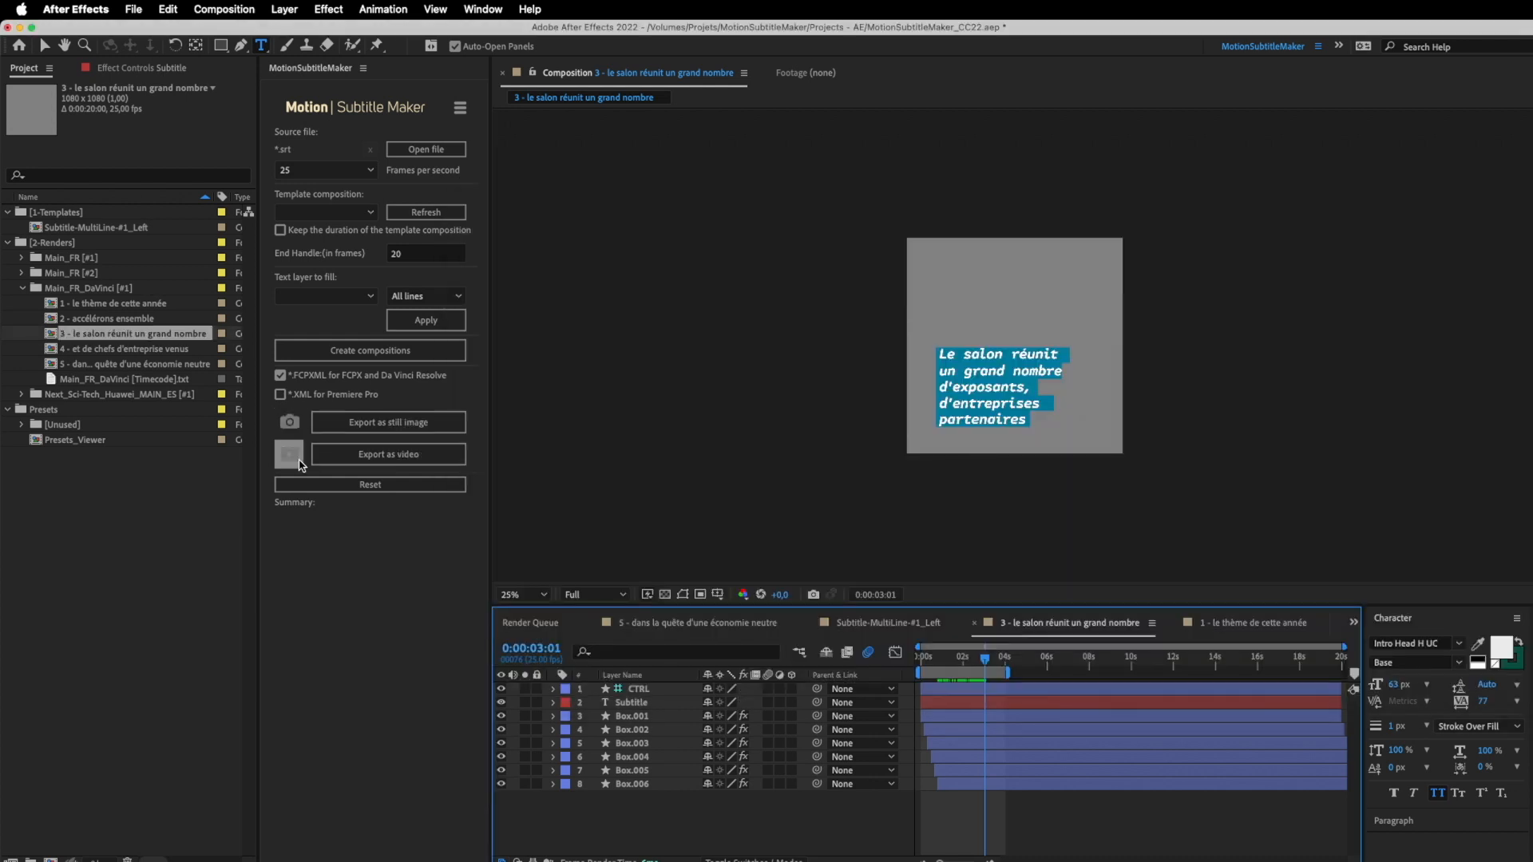
Export "3 - le salon réunit un grand nombre" as video and render it over the existing .mov file
{"action": "left_click", "coordinate": [291, 460]}
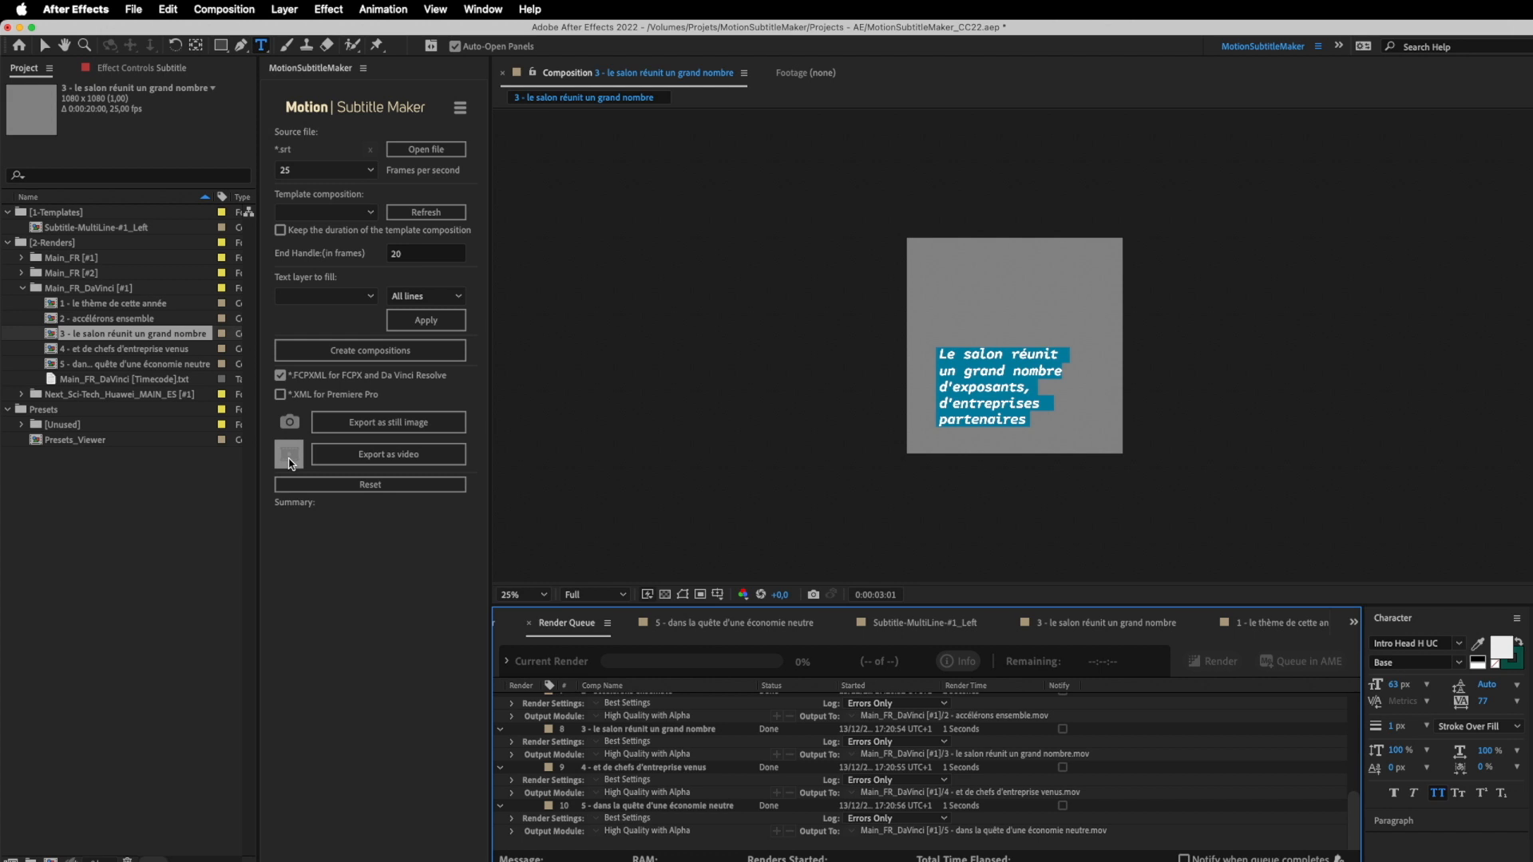
{"action": "key", "text": "Return"}
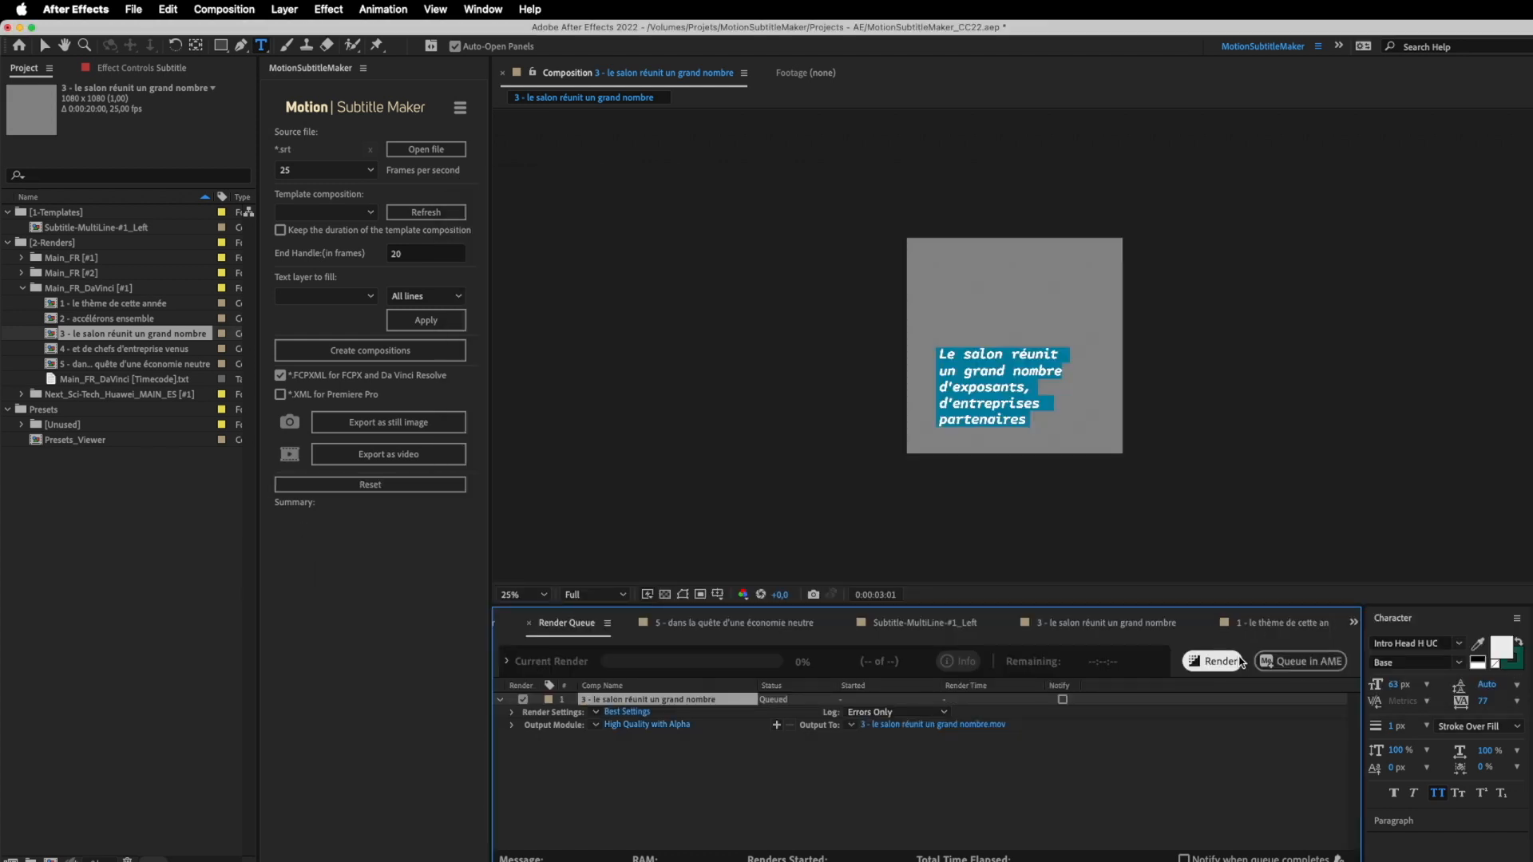
{"action": "left_click", "coordinate": [1236, 663]}
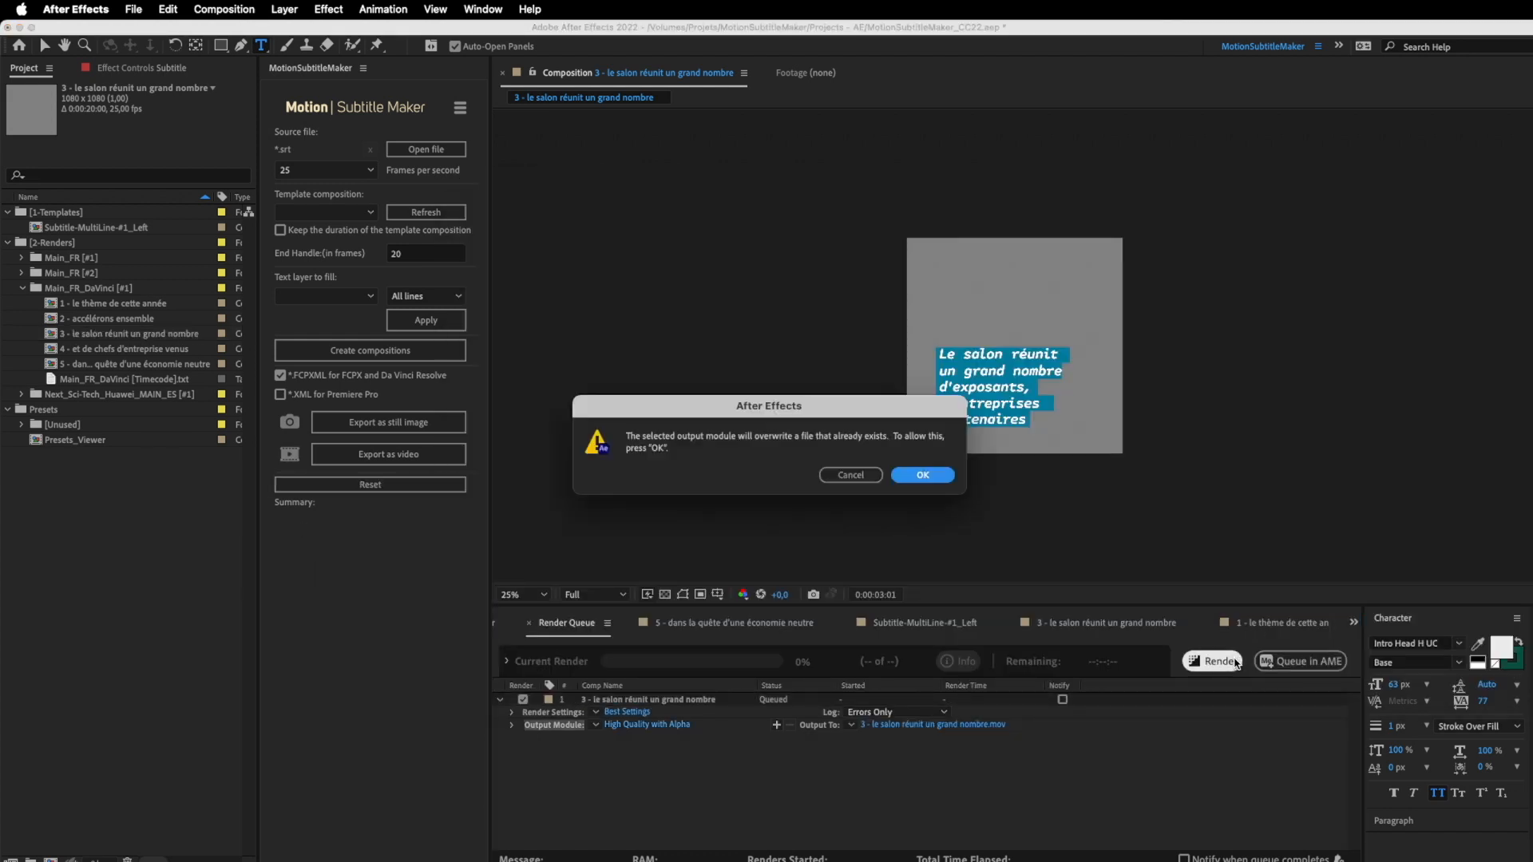
{"action": "left_click", "coordinate": [928, 477]}
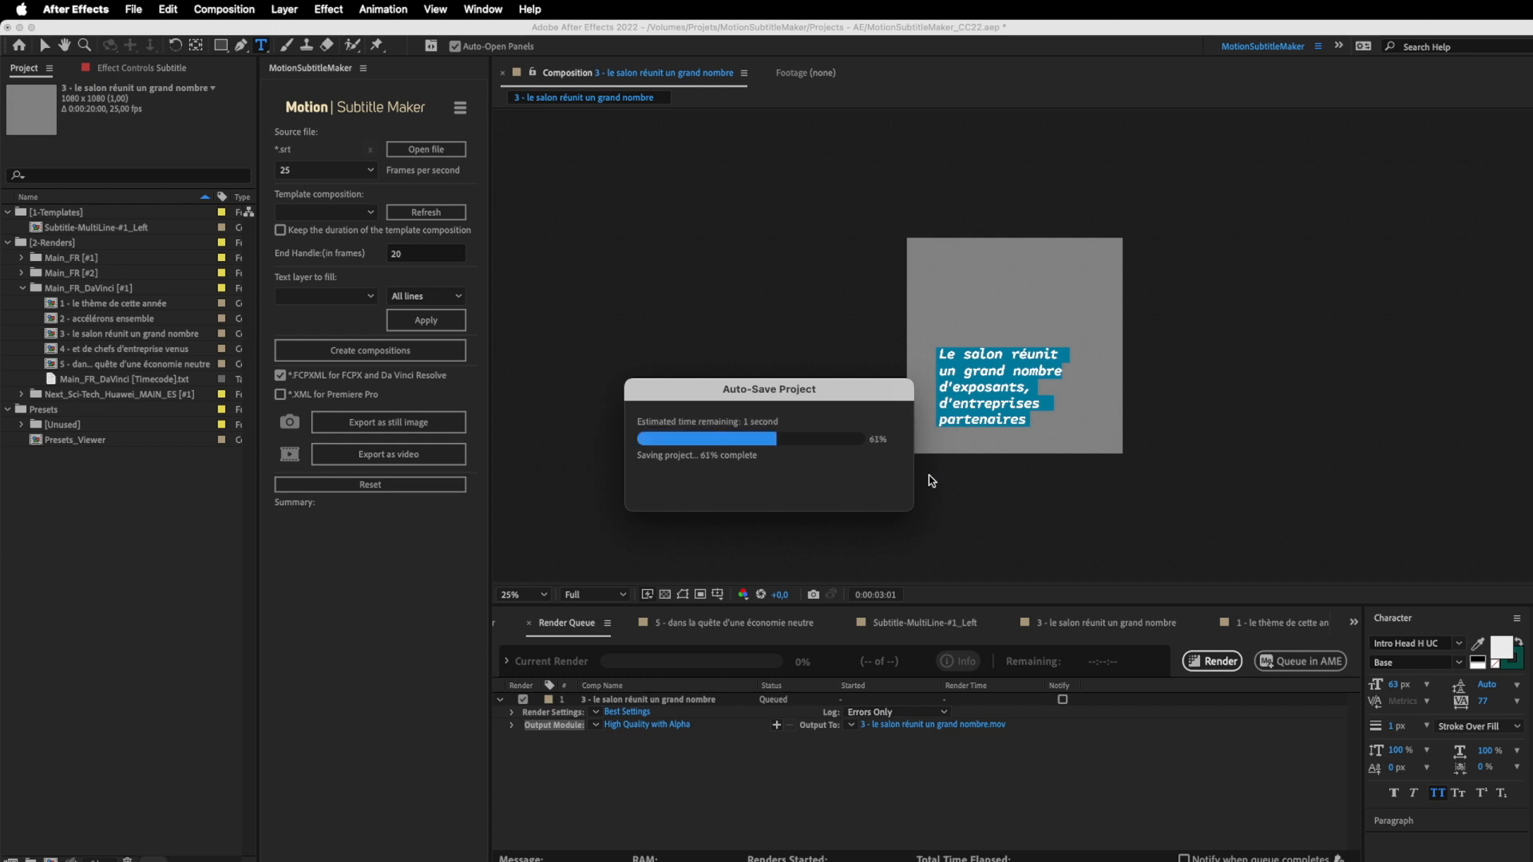